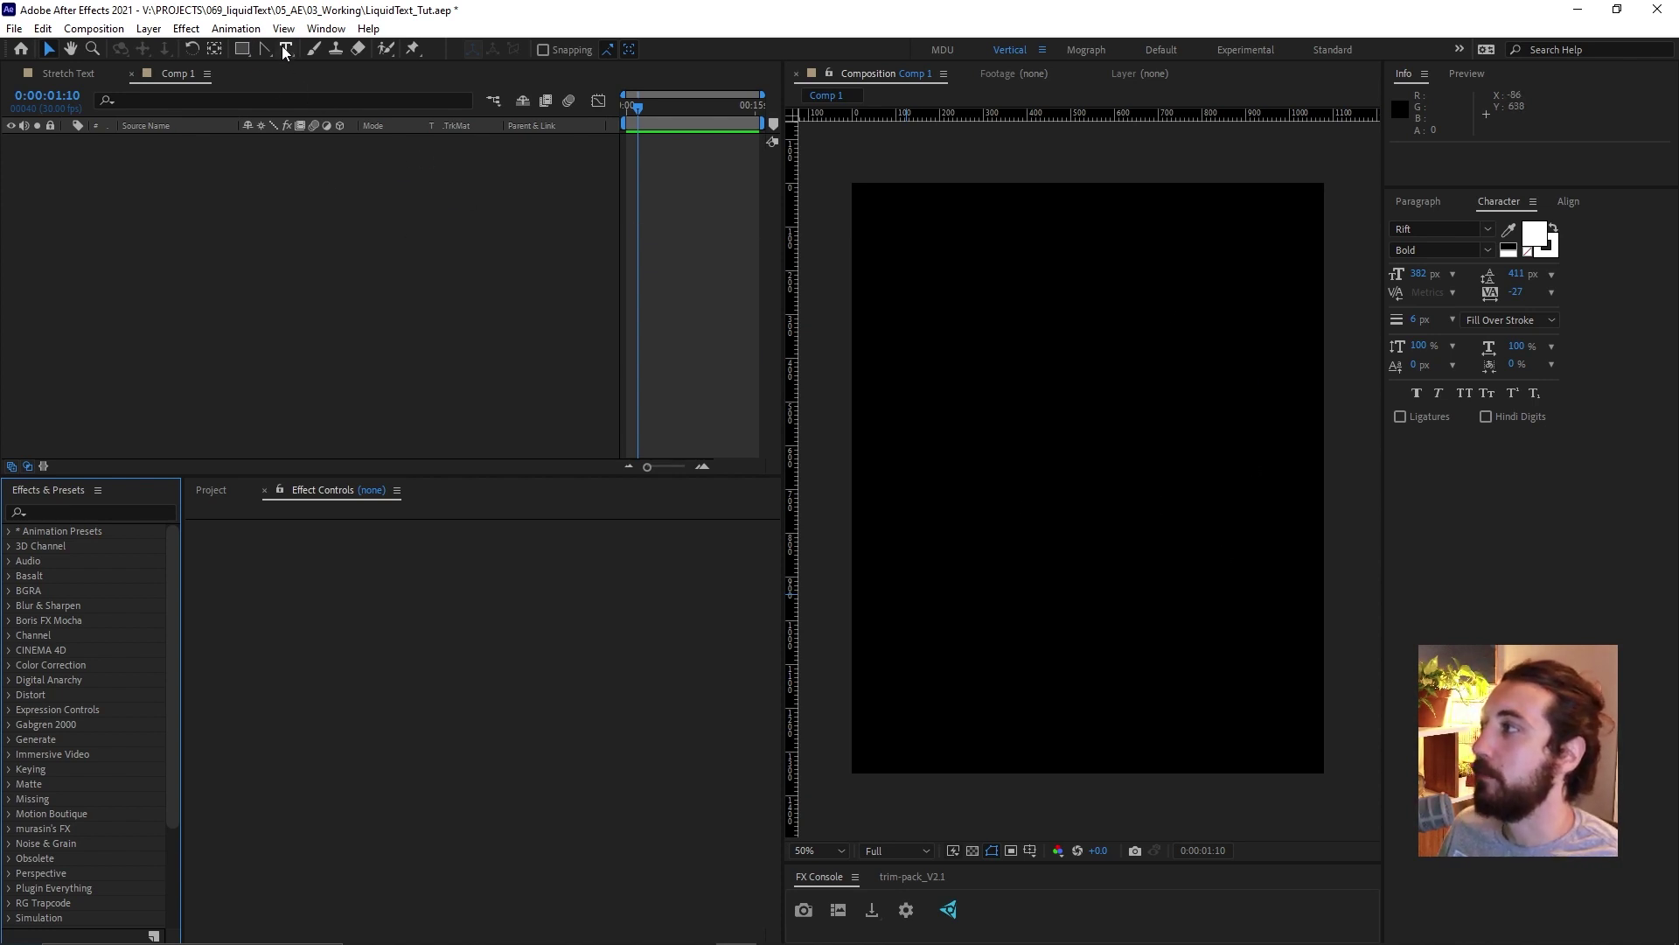
- Create a new text layer reading 'SUMMER' in large bold white letters across the frame
{"action": "right_click", "coordinate": [255, 212]}
{"action": "mouse_move", "coordinate": [368, 224]}
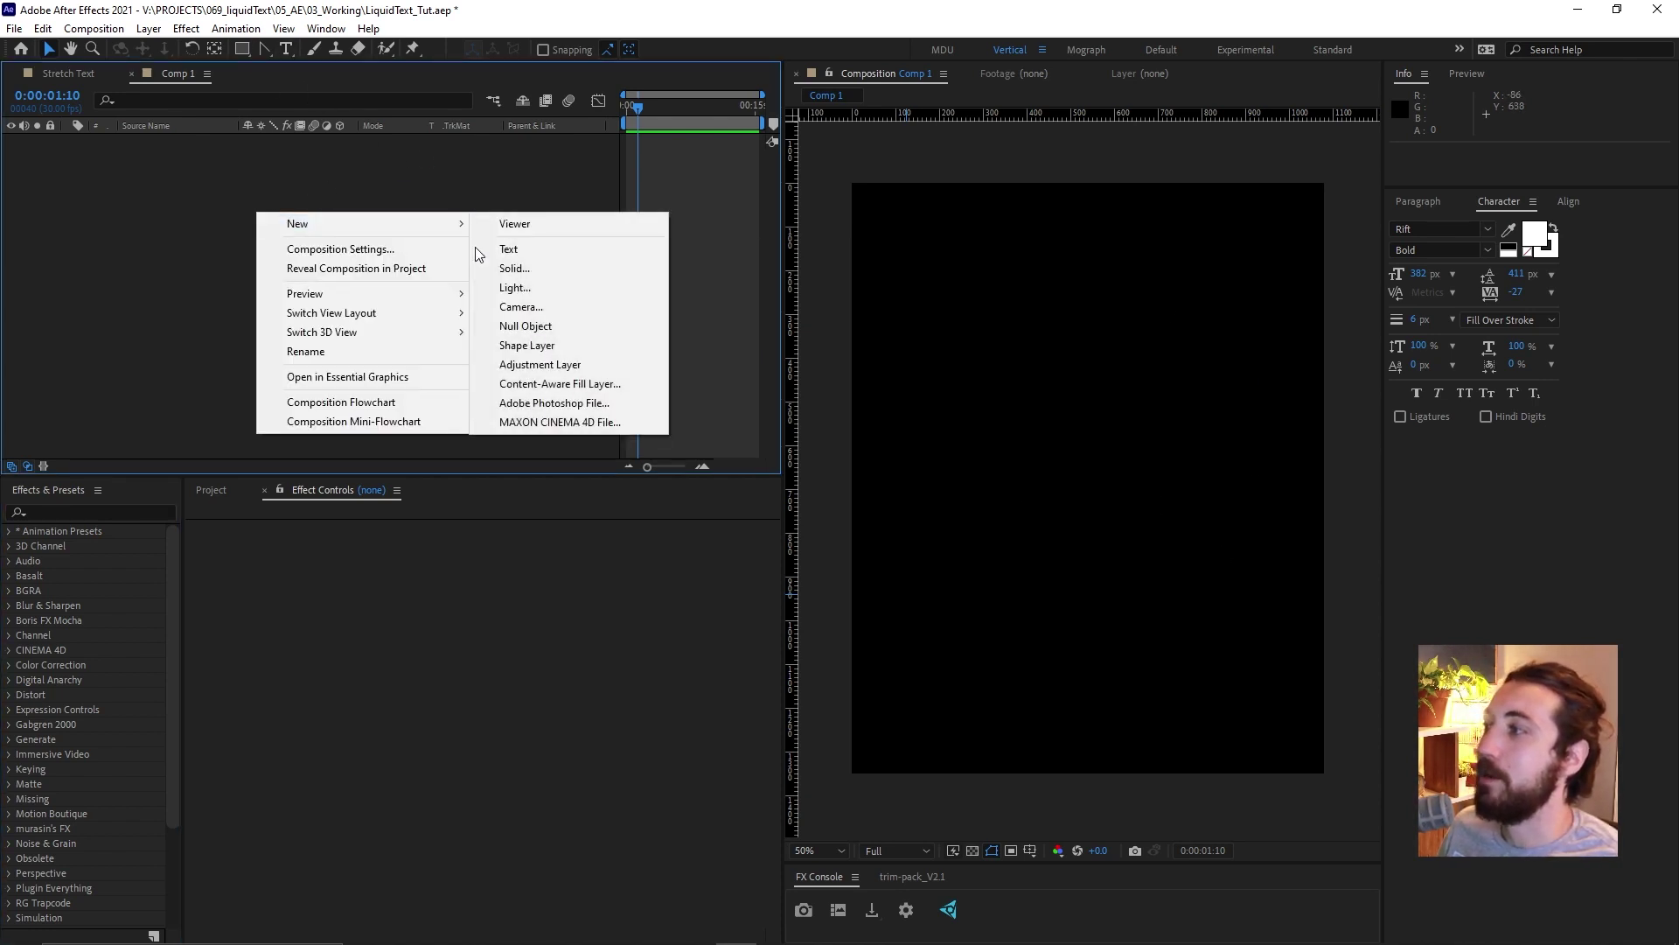
{"action": "left_click", "coordinate": [539, 251]}
{"action": "type", "text": "SUMMER"}
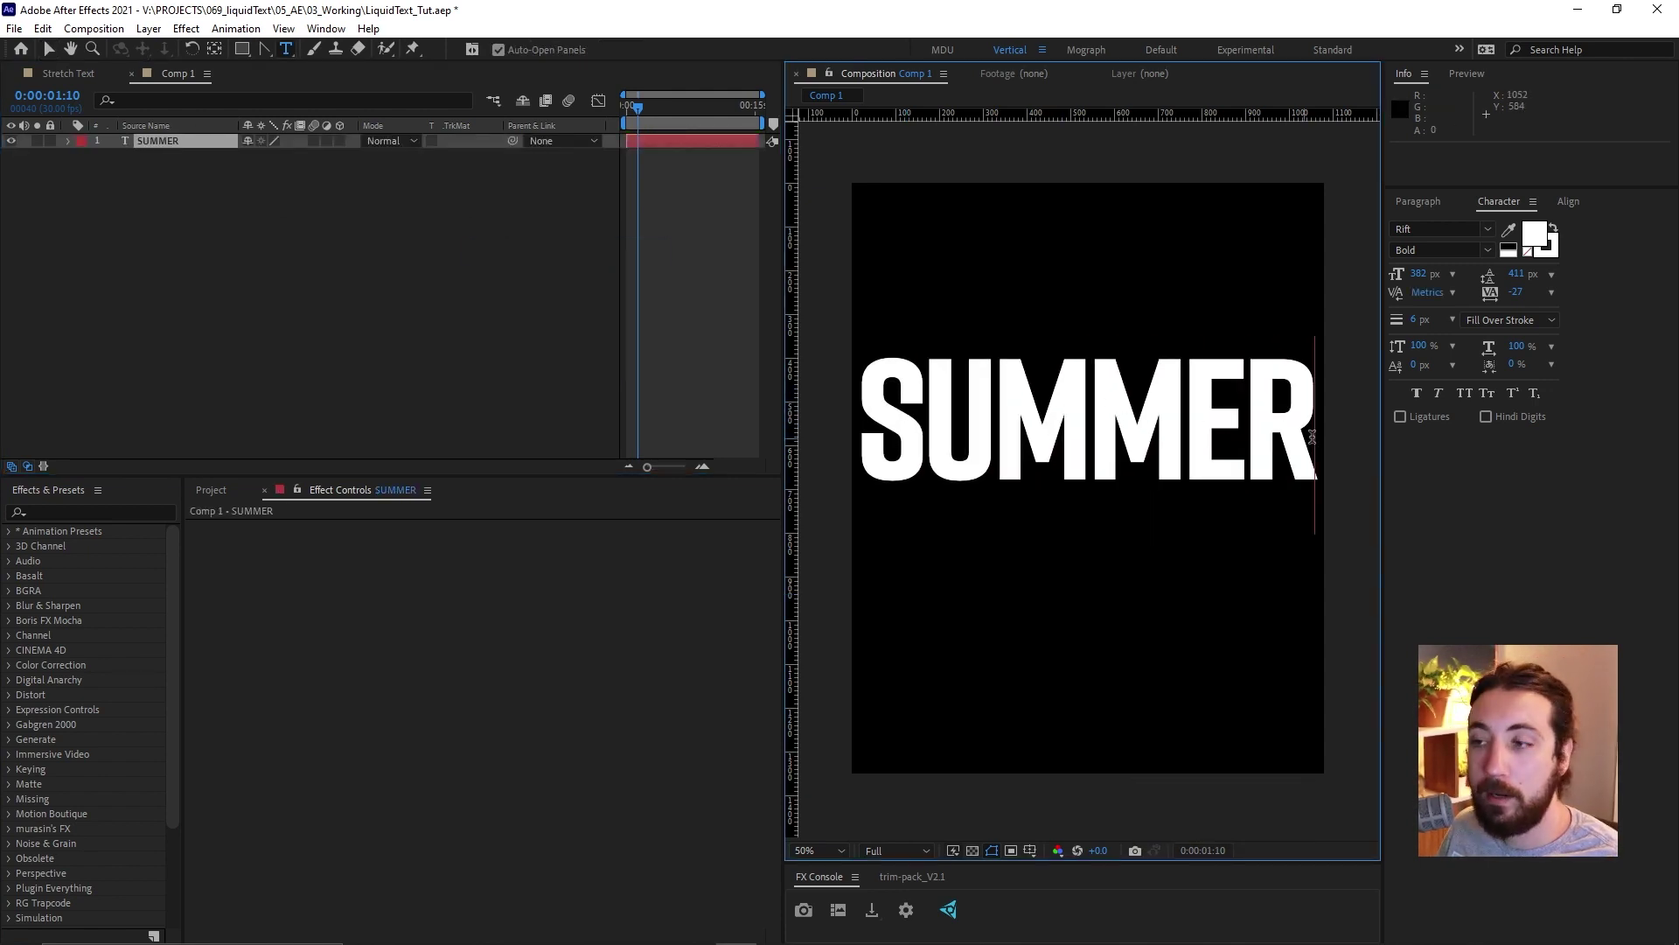
{"action": "key", "text": "ctrl+a"}
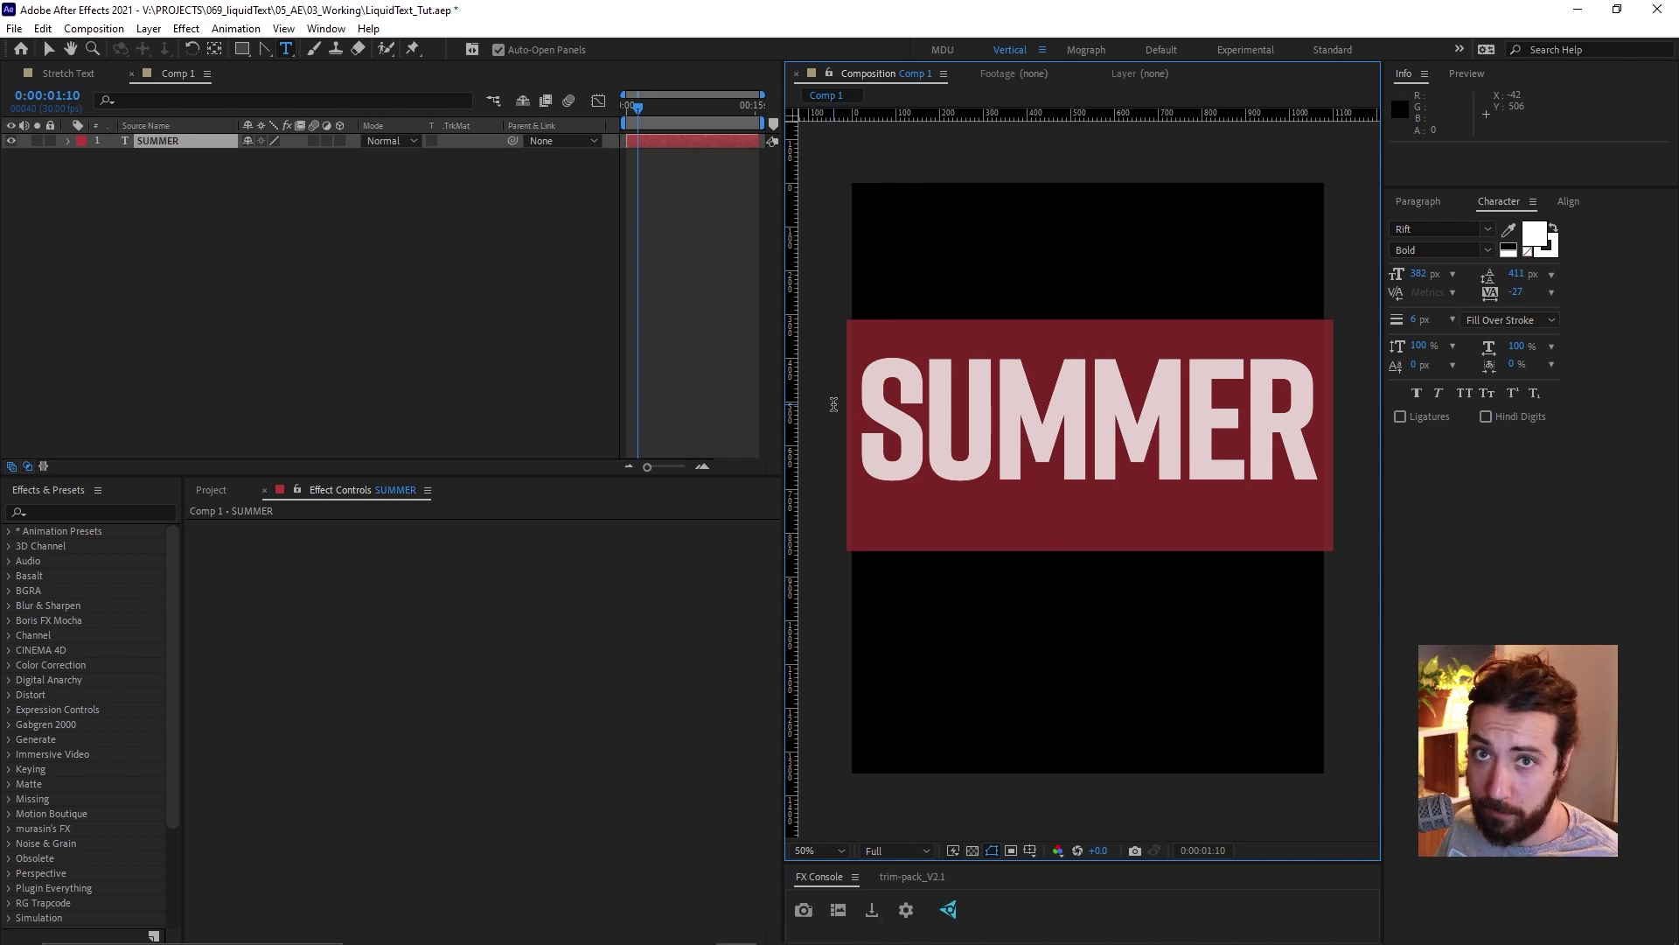
{"action": "left_click_drag", "start_coordinate": [1324, 430], "coordinate": [900, 394]}
{"action": "left_click", "coordinate": [886, 398]}
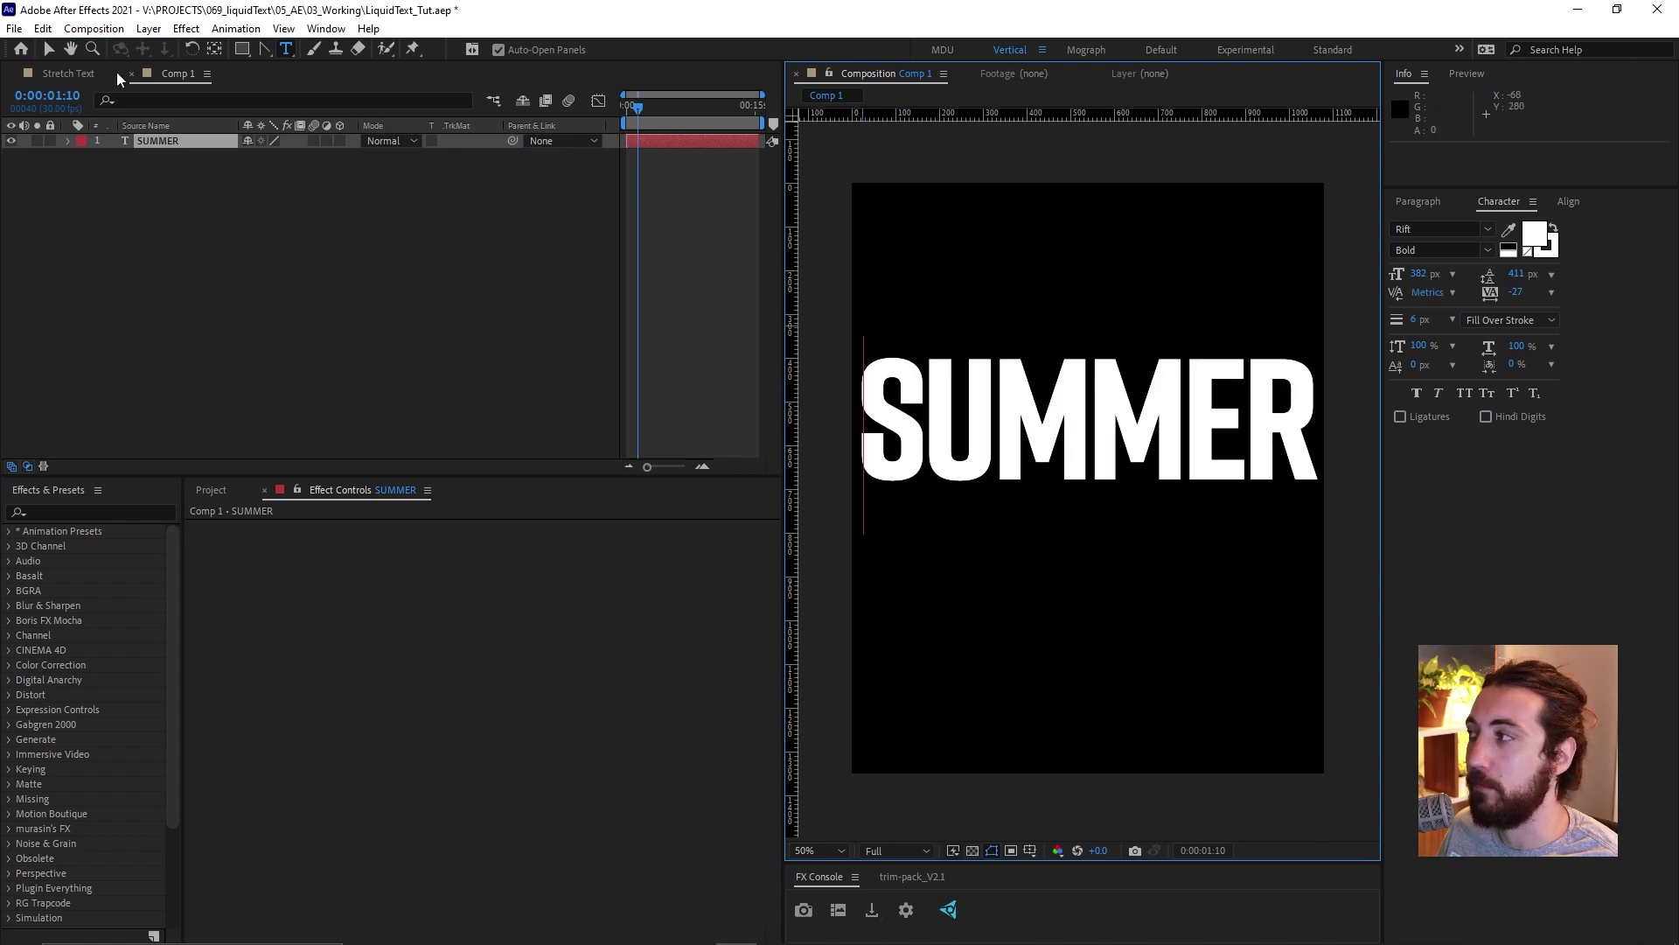
{"action": "left_click", "coordinate": [49, 50]}
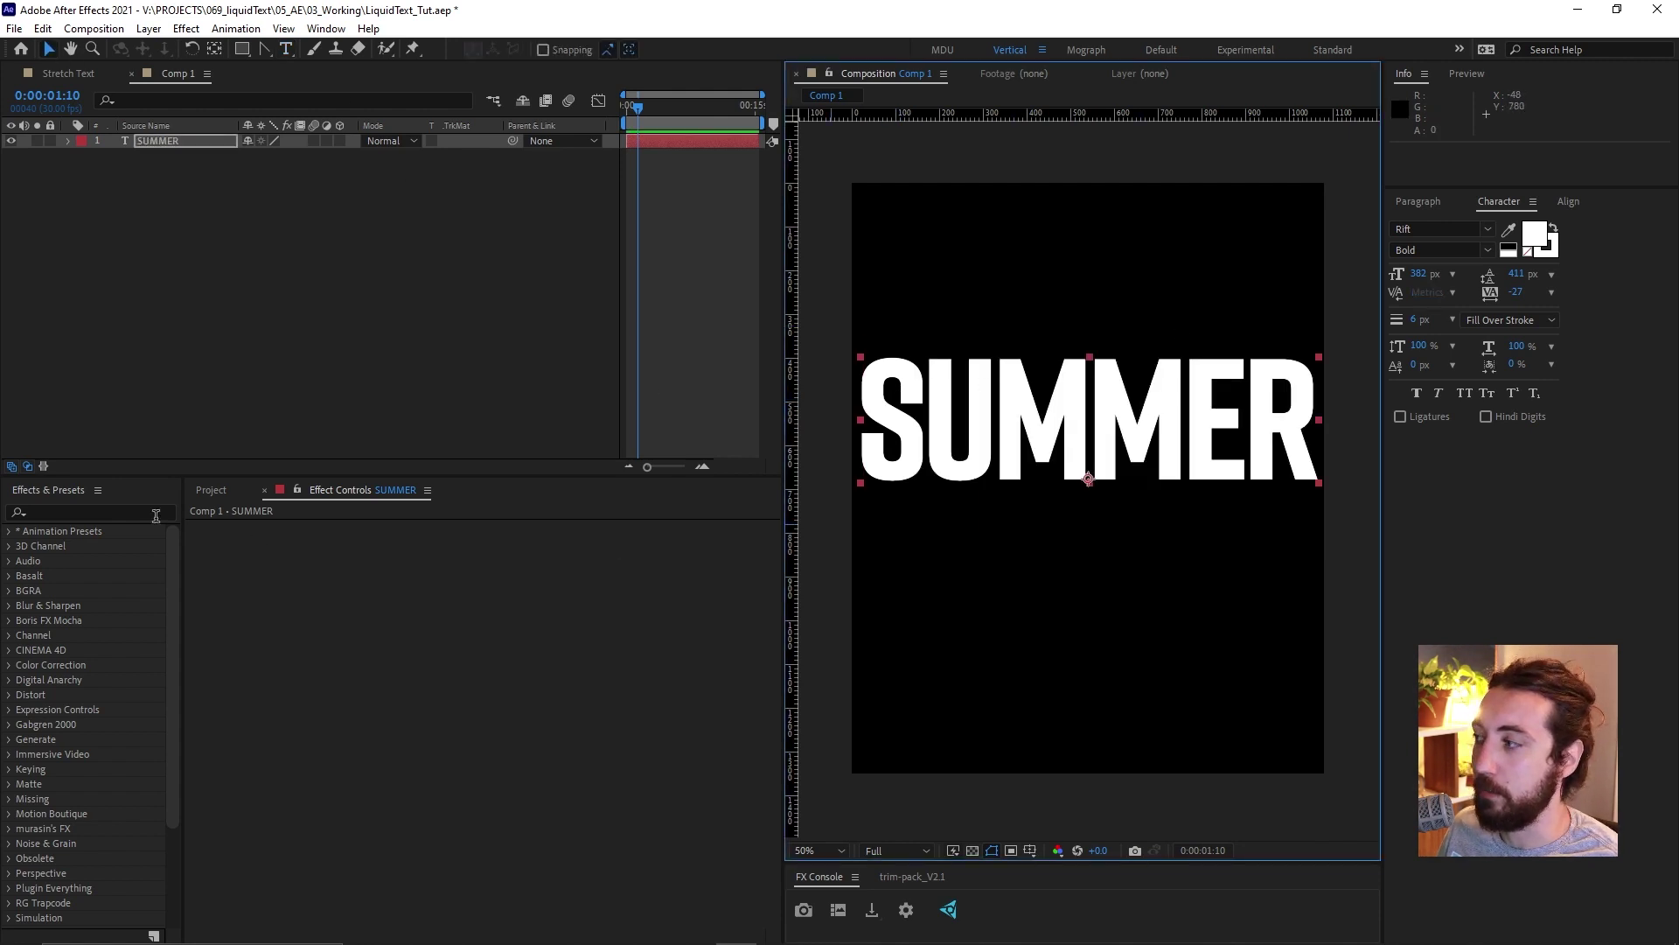
- Apply CC Scale Wipe to SUMMER with Direction 180° and Stretch about 19.40
{"action": "left_click", "coordinate": [143, 515]}
{"action": "type", "text": "cc sca"}
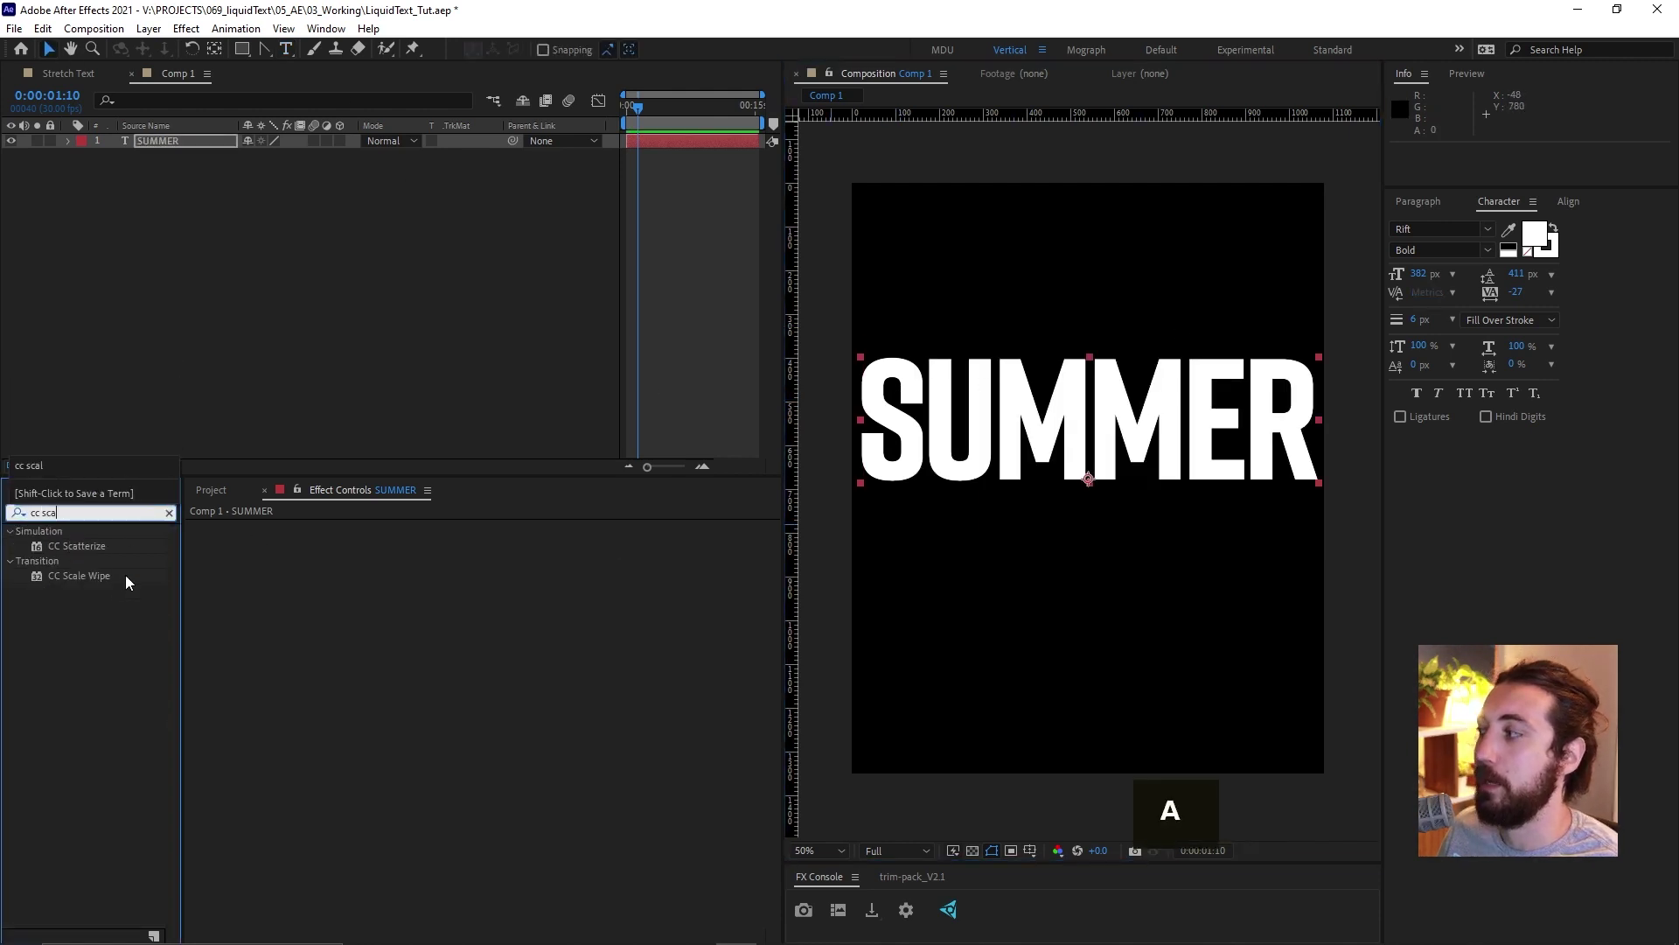
{"action": "double_click", "coordinate": [115, 576]}
{"action": "left_click_drag", "start_coordinate": [569, 562], "coordinate": [546, 556]}
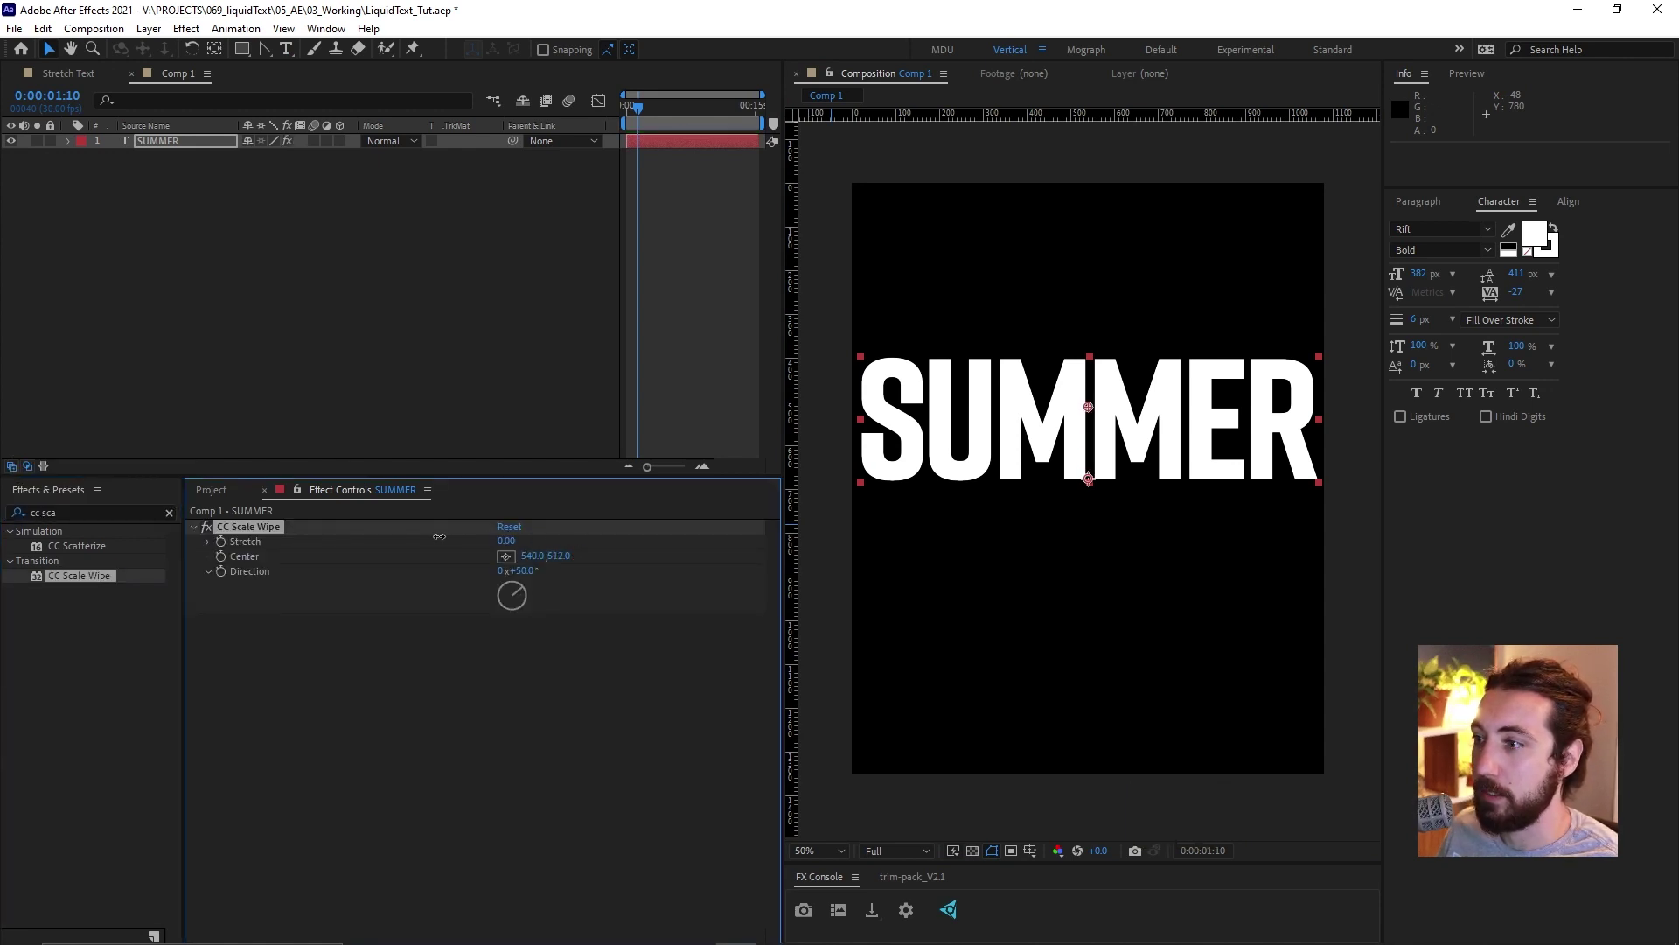
{"action": "left_click_drag", "start_coordinate": [511, 591], "coordinate": [517, 711]}
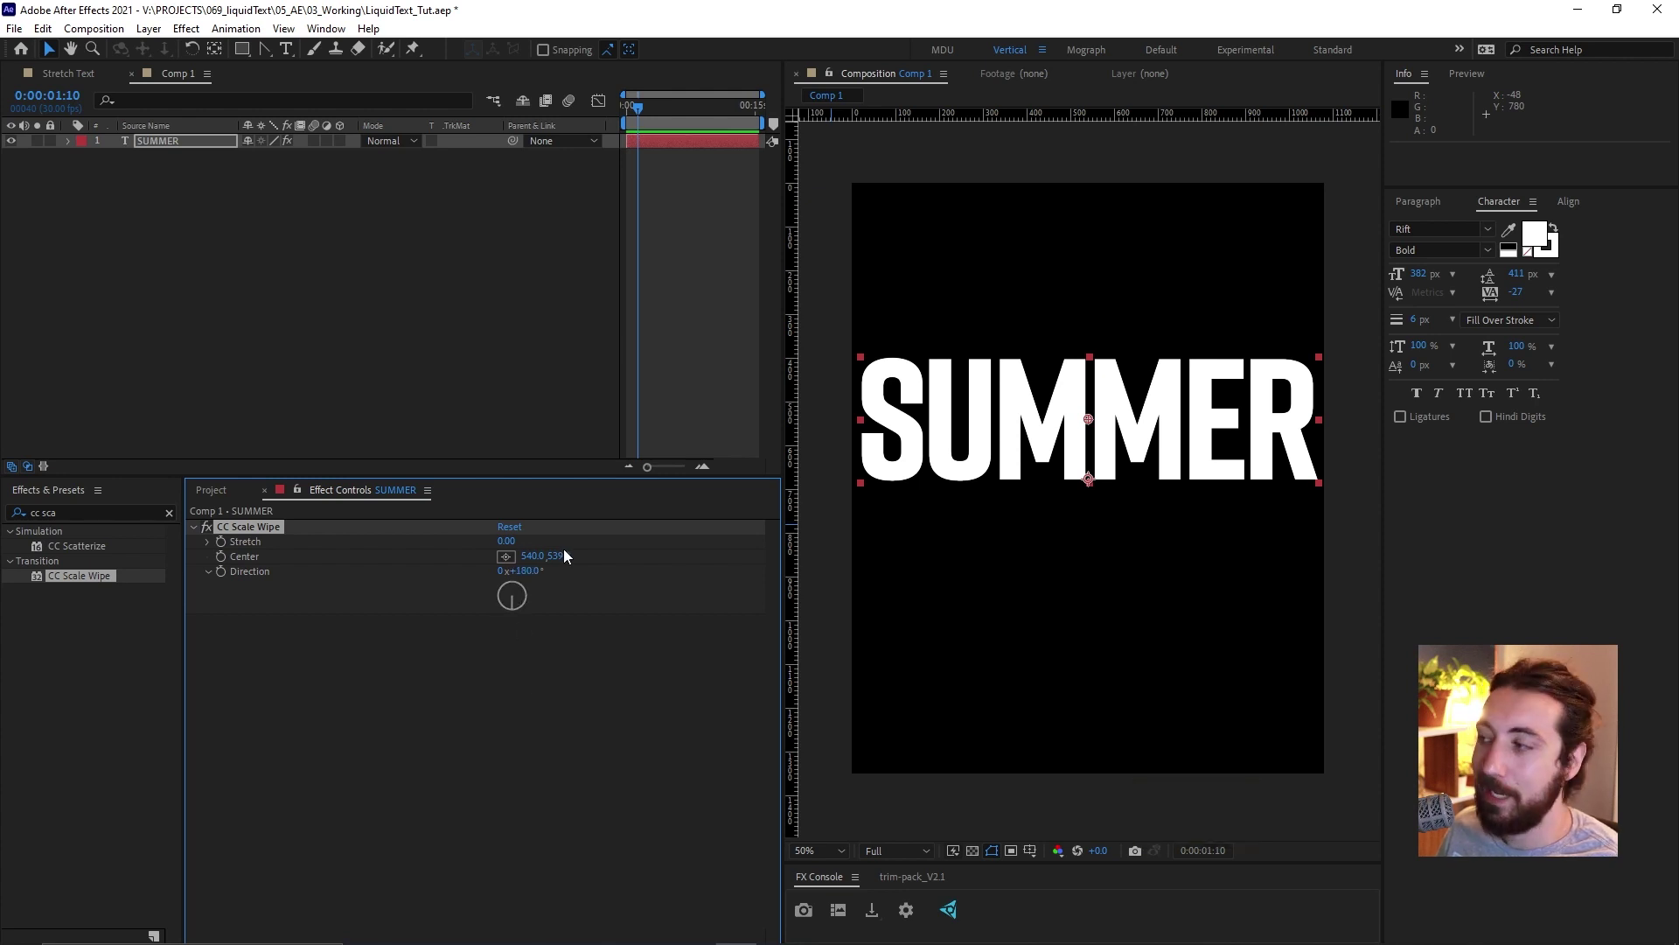
{"action": "left_click_drag", "start_coordinate": [508, 542], "coordinate": [686, 556]}
{"action": "left_click", "coordinate": [169, 513]}
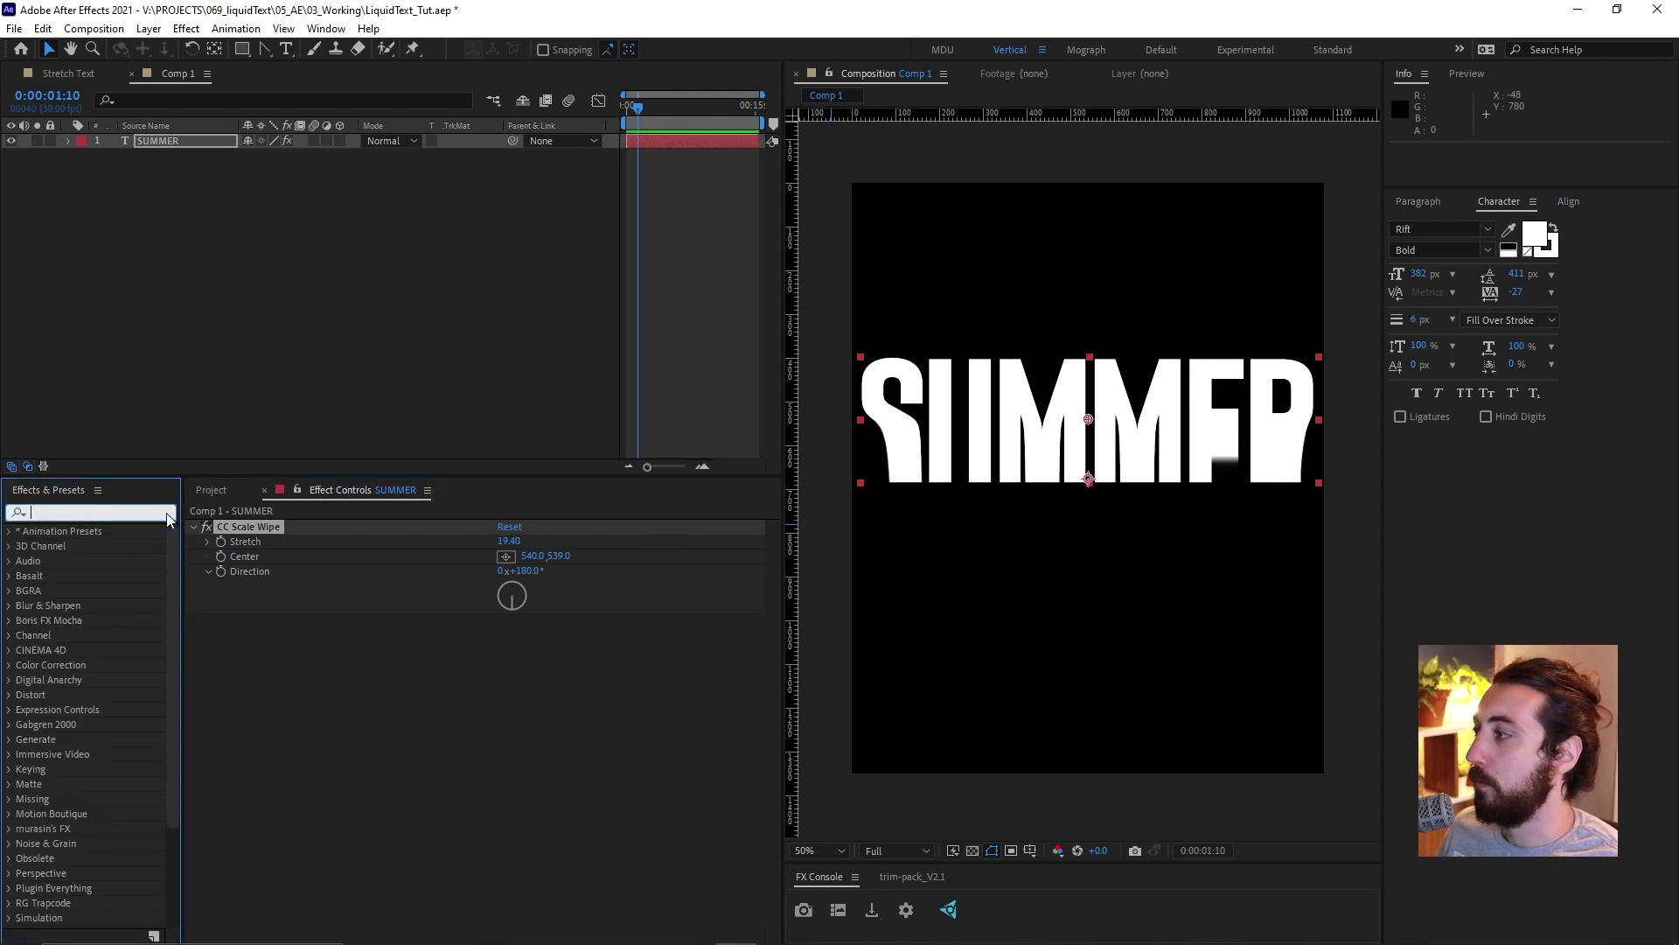
- Add CC Composite above CC Scale Wipe and lower Stretch to 5
{"action": "type", "text": "cc c"}
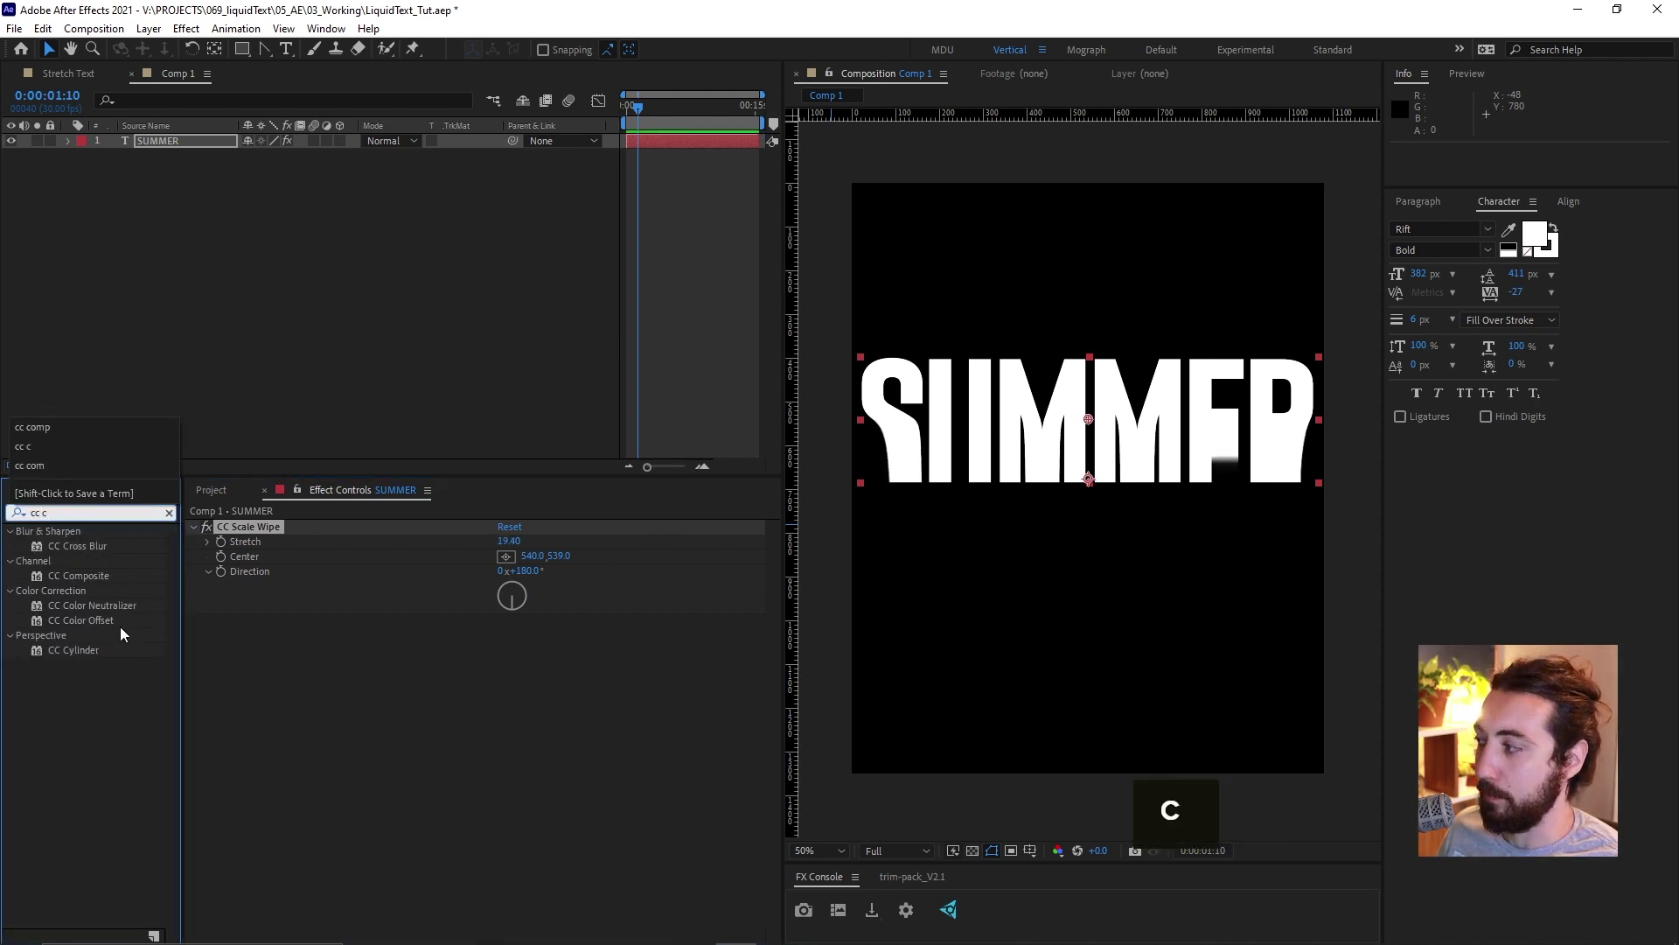
{"action": "double_click", "coordinate": [106, 580]}
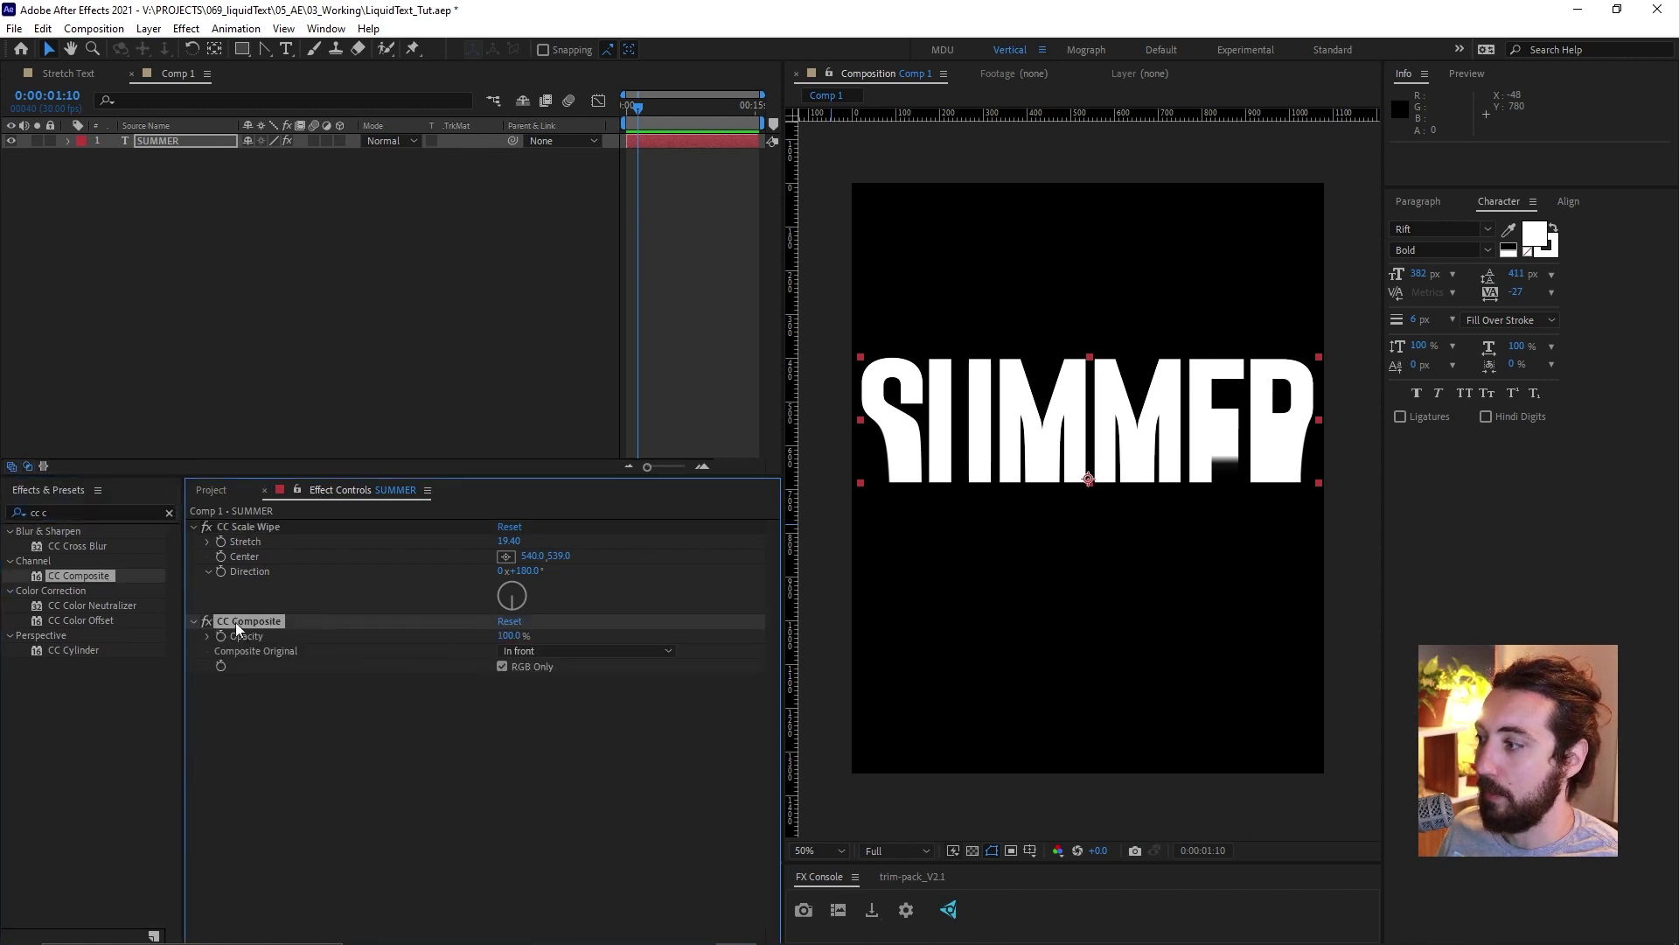
{"action": "left_click_drag", "start_coordinate": [232, 622], "coordinate": [253, 522]}
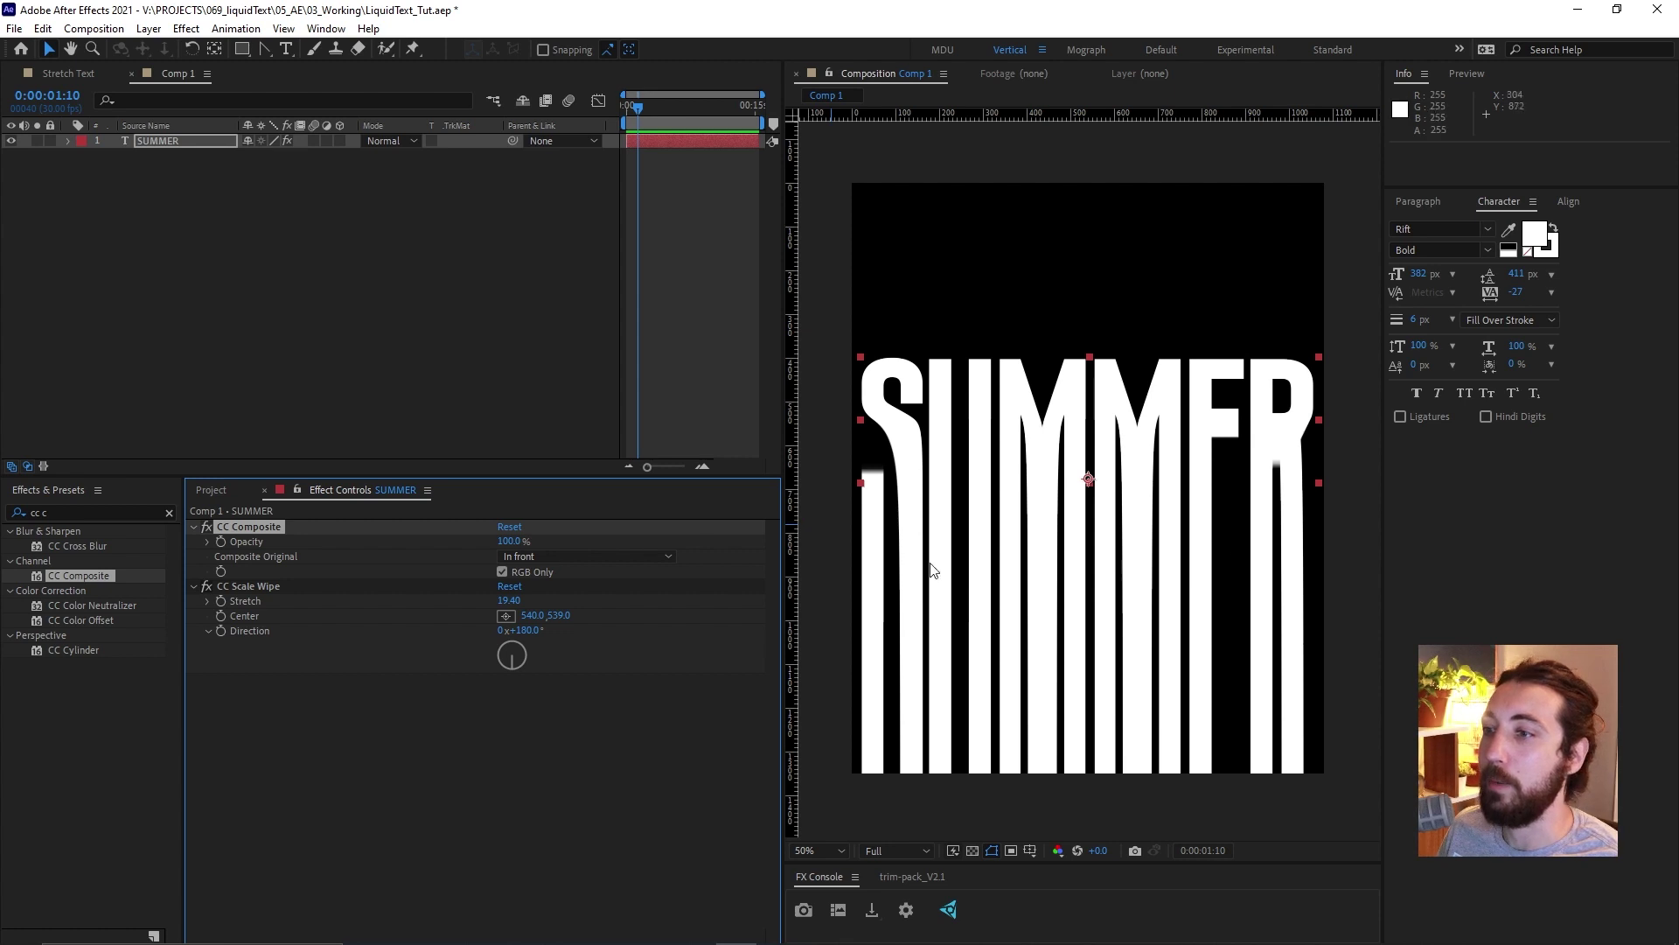
{"action": "left_click_drag", "start_coordinate": [508, 600], "coordinate": [380, 593]}
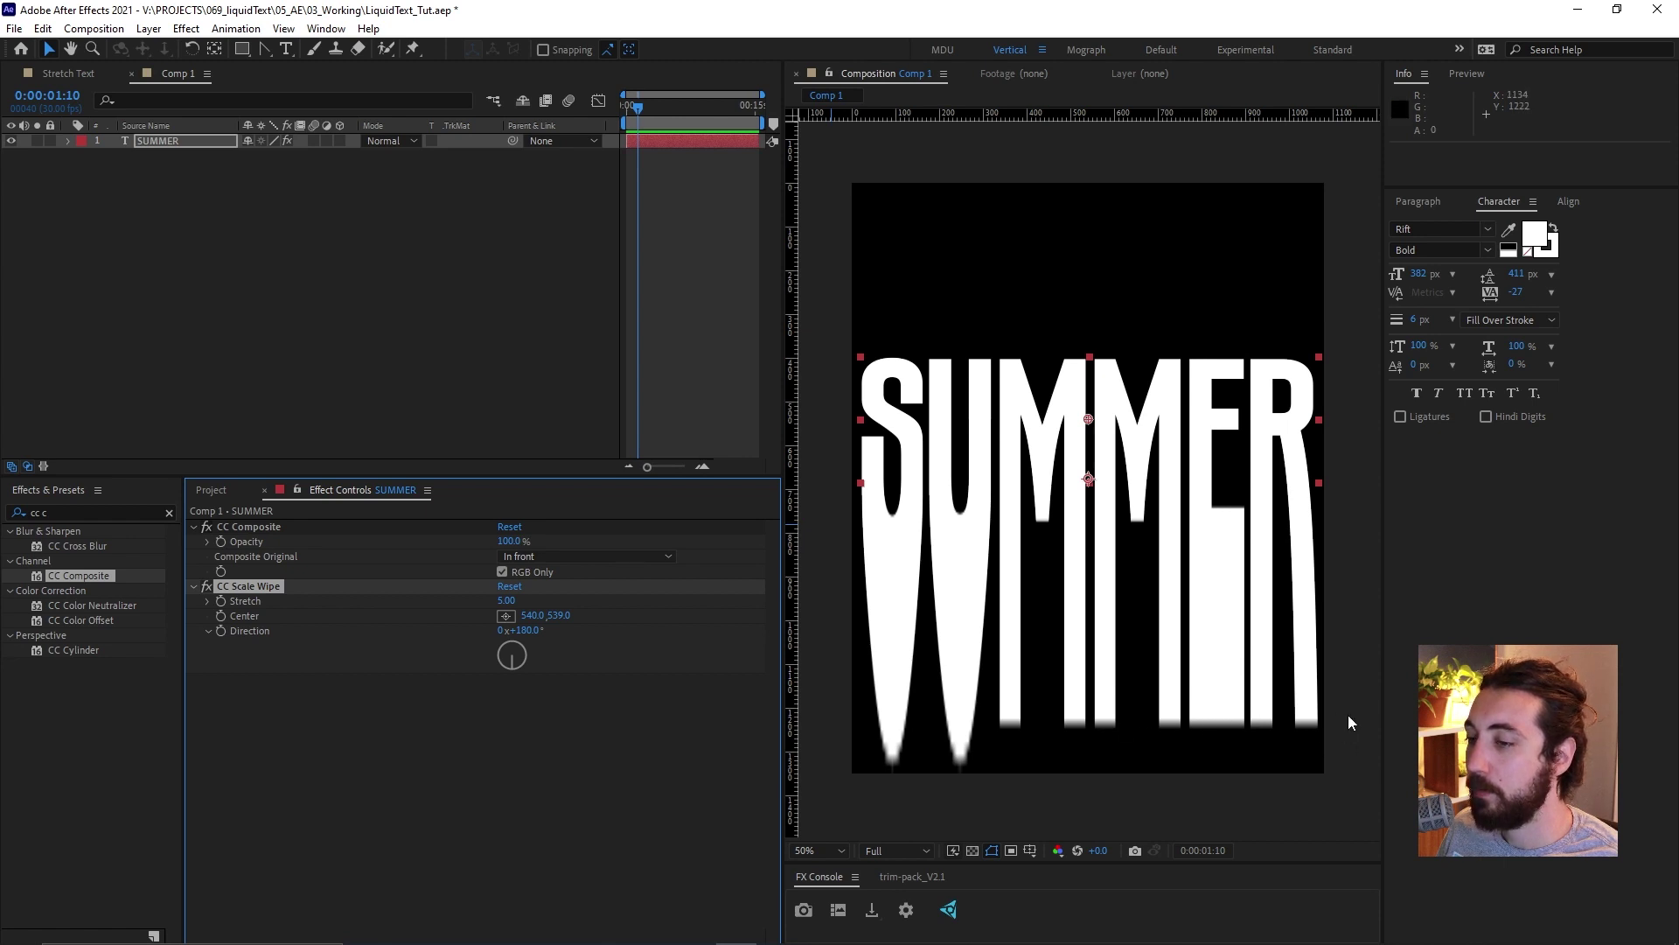
- Try Refine Hard Matte on the text, then delete it
{"action": "left_click", "coordinate": [52, 514]}
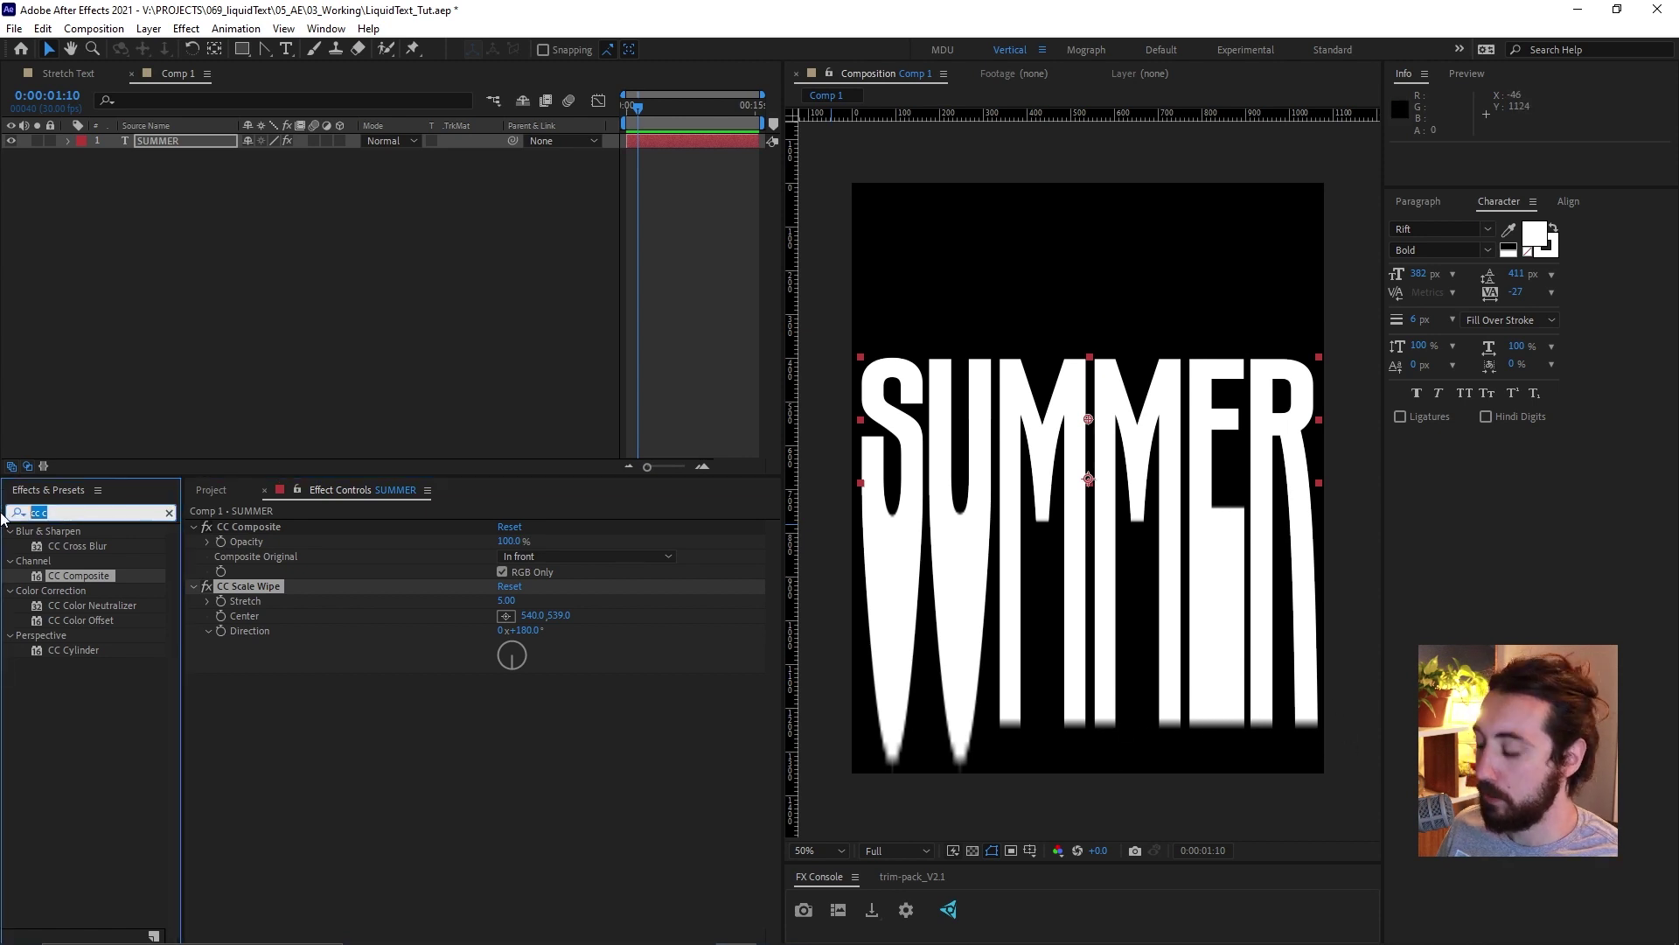
{"action": "type", "text": "refine"}
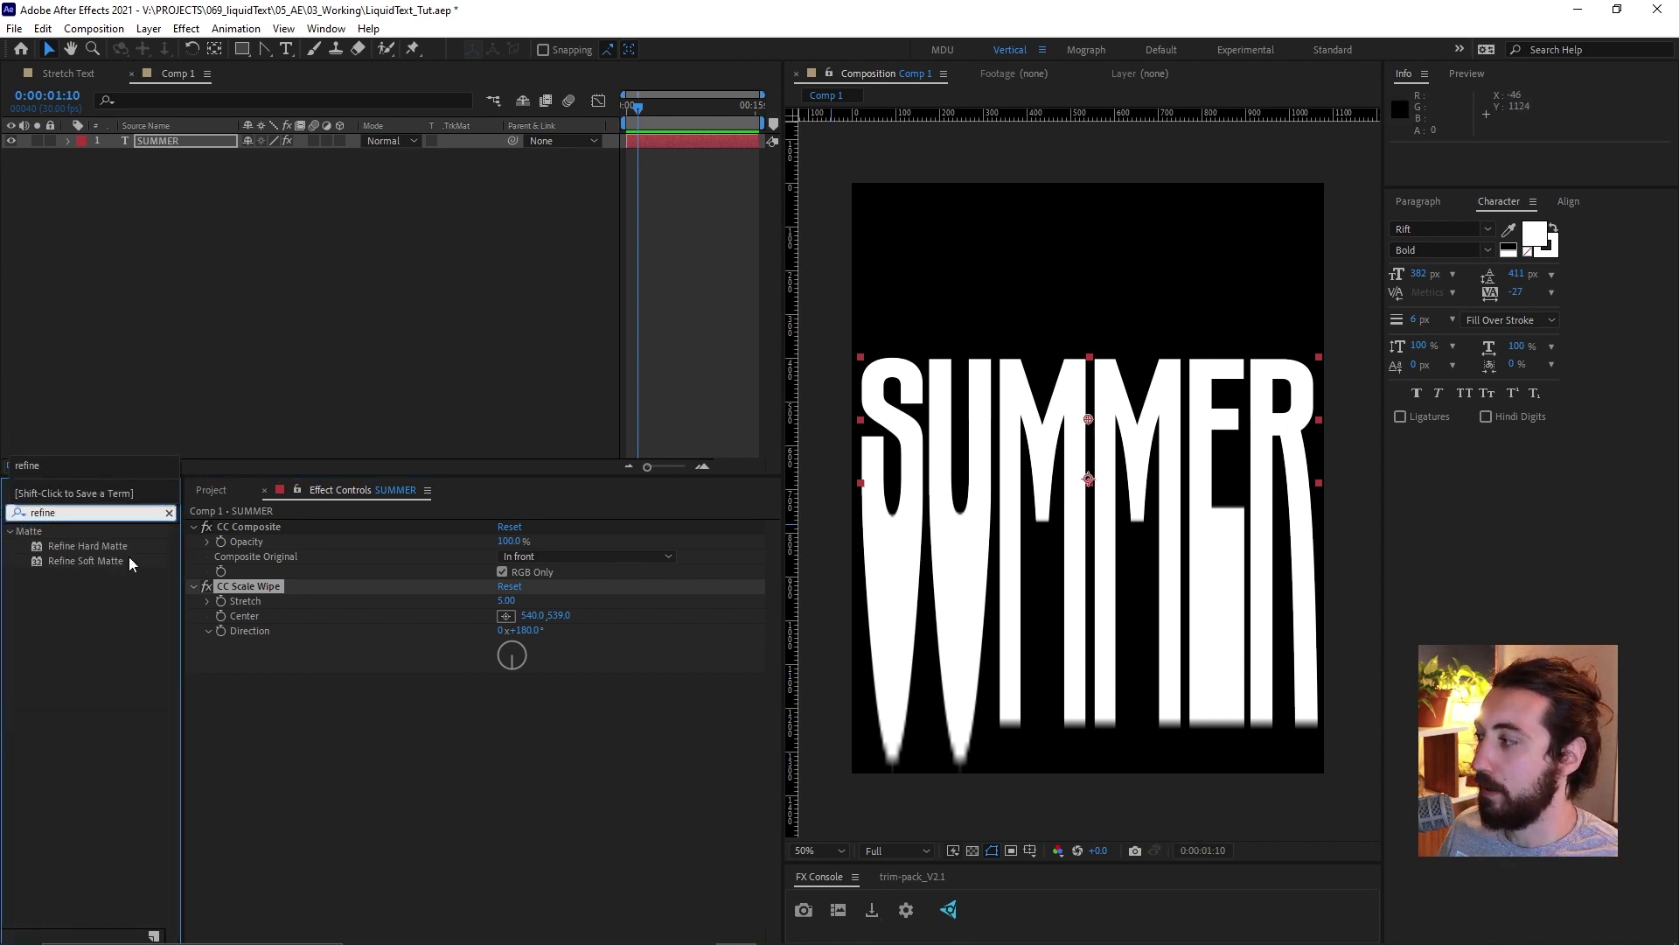
{"action": "double_click", "coordinate": [124, 548]}
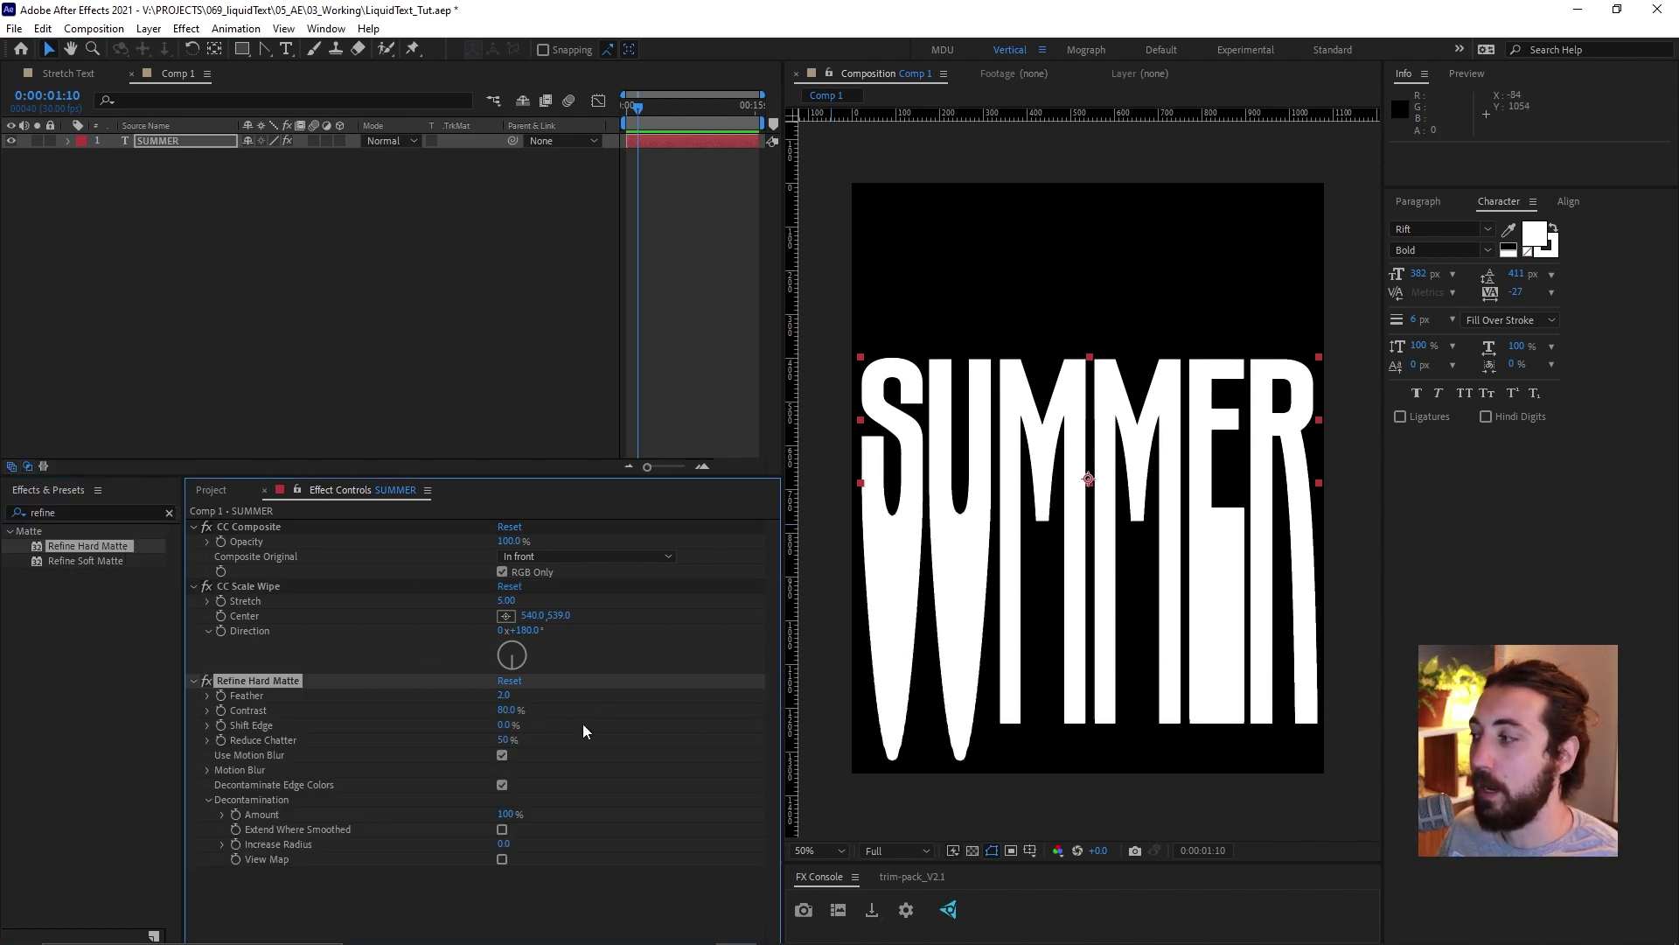
{"action": "left_click", "coordinate": [207, 681]}
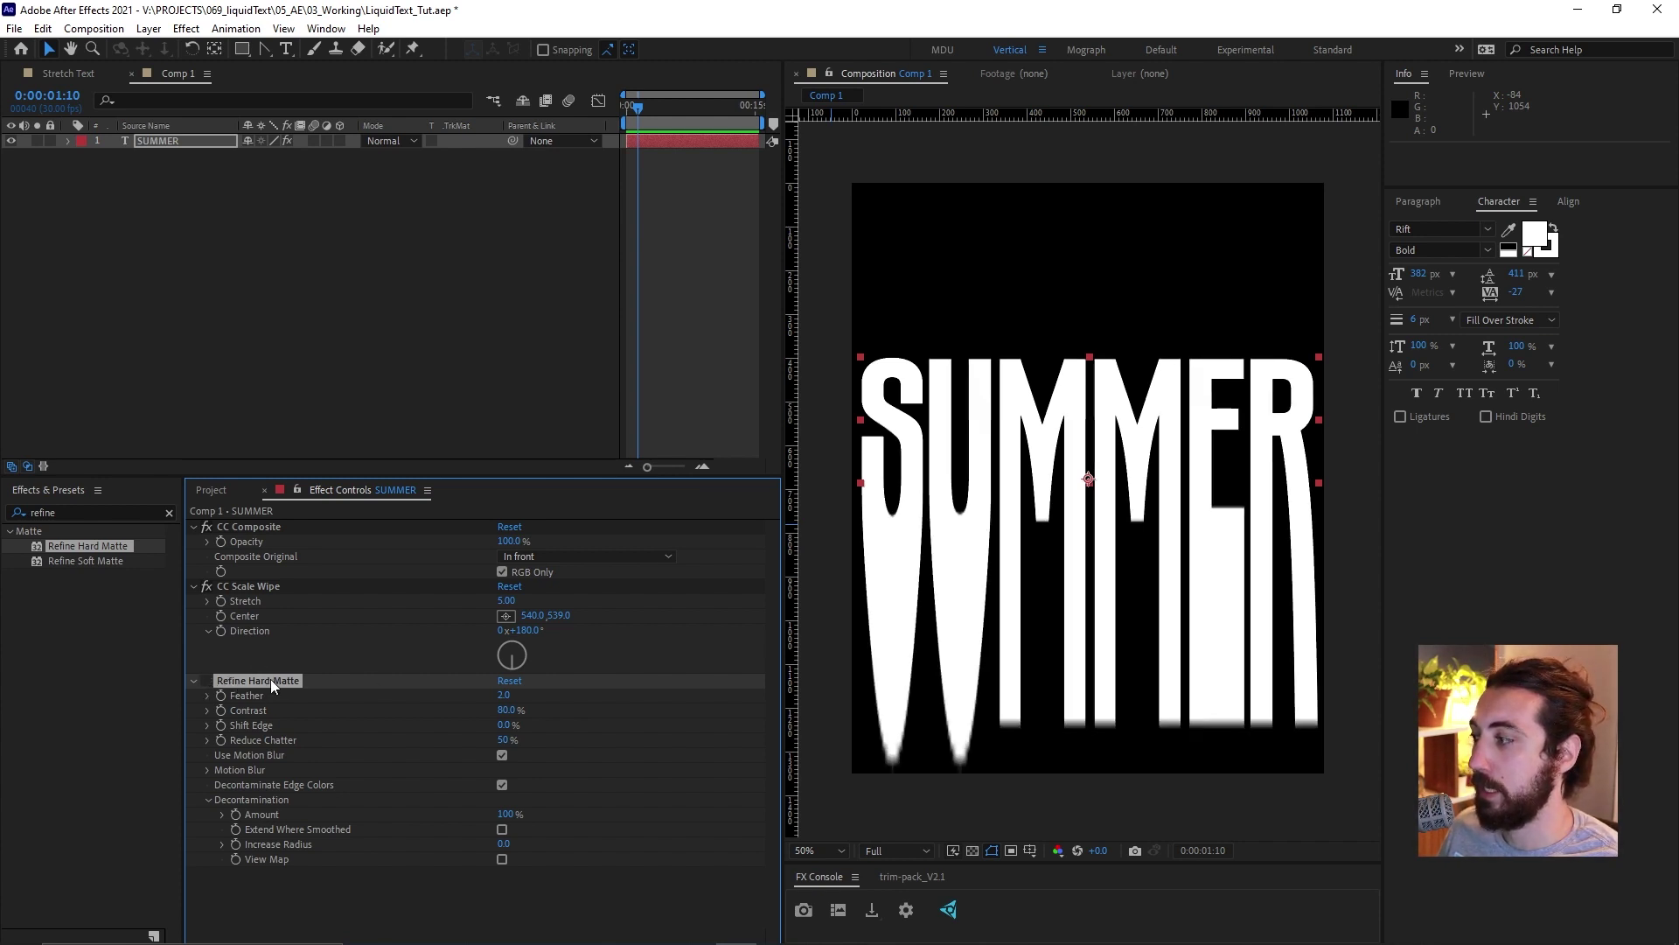
{"action": "key", "text": "Delete"}
{"action": "left_click", "coordinate": [92, 512]}
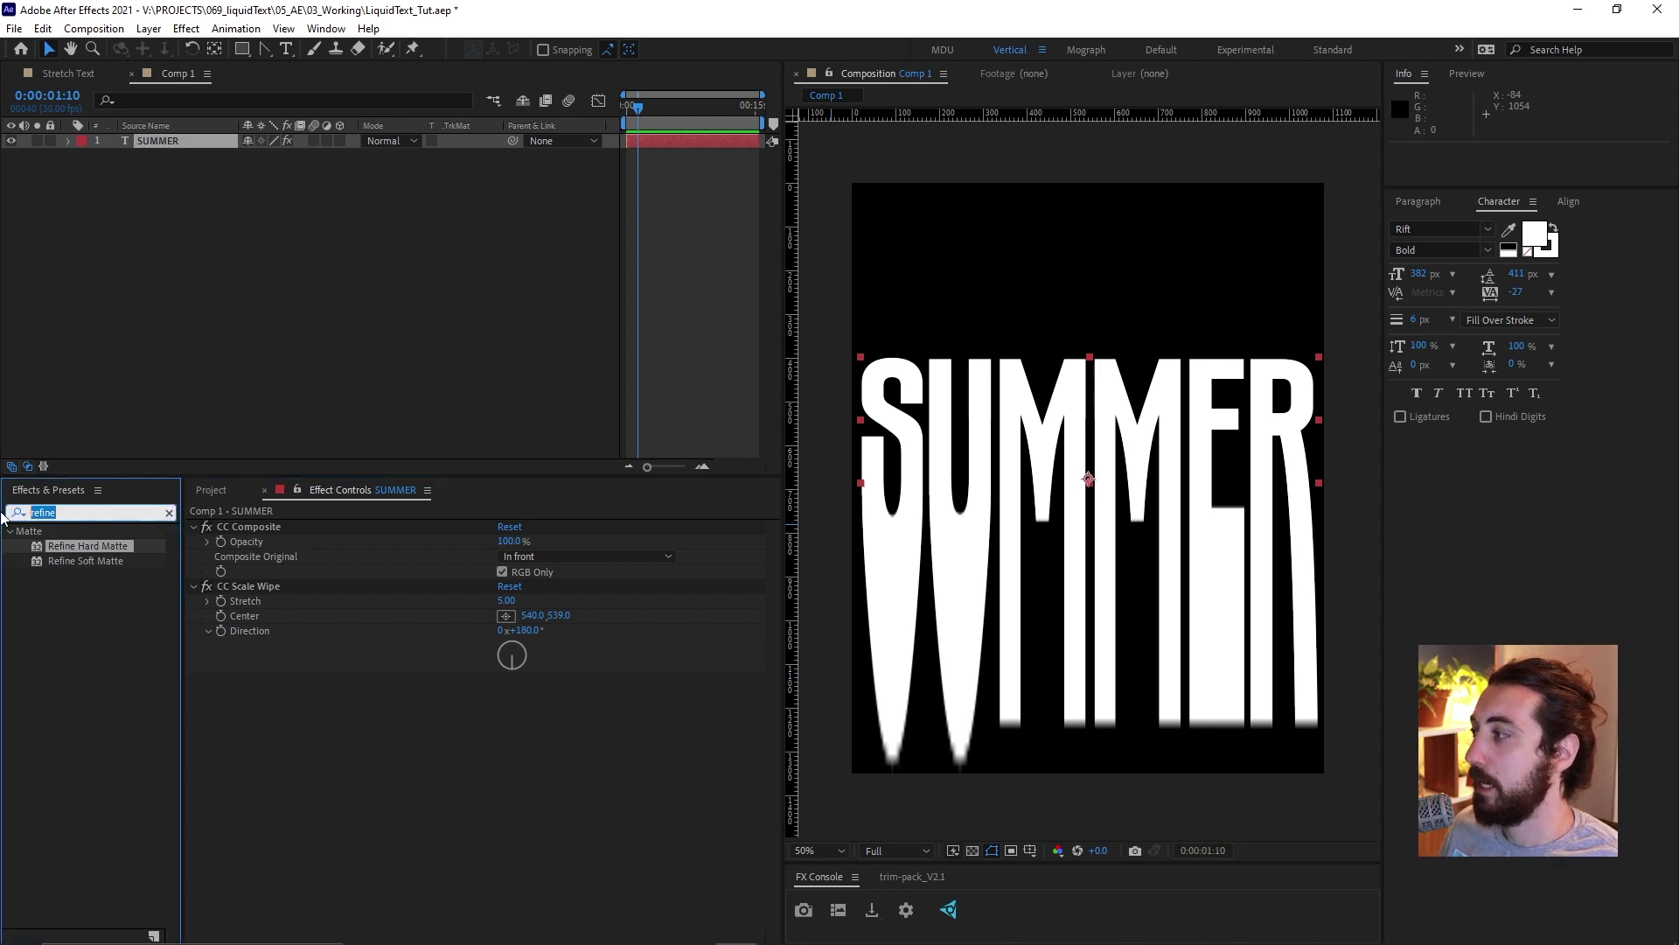
- Apply Wave Warp with Direction 180°, Width 104, Speed 0; nudge Stretch to 5.39
{"action": "type", "text": "wave"}
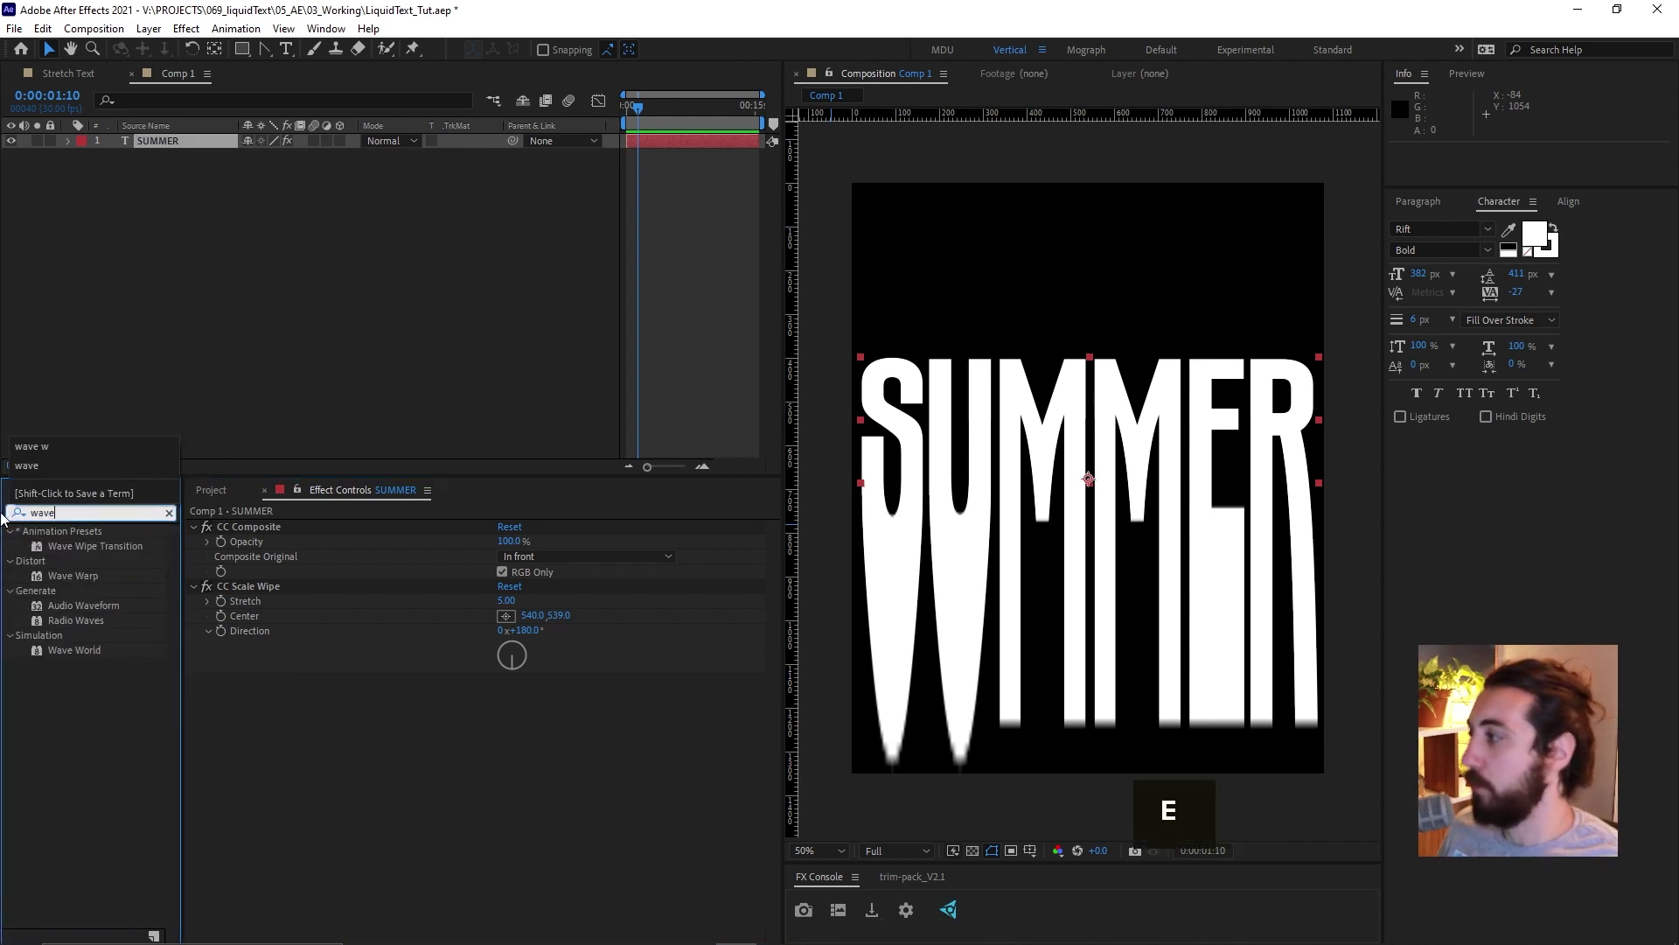
{"action": "double_click", "coordinate": [98, 575]}
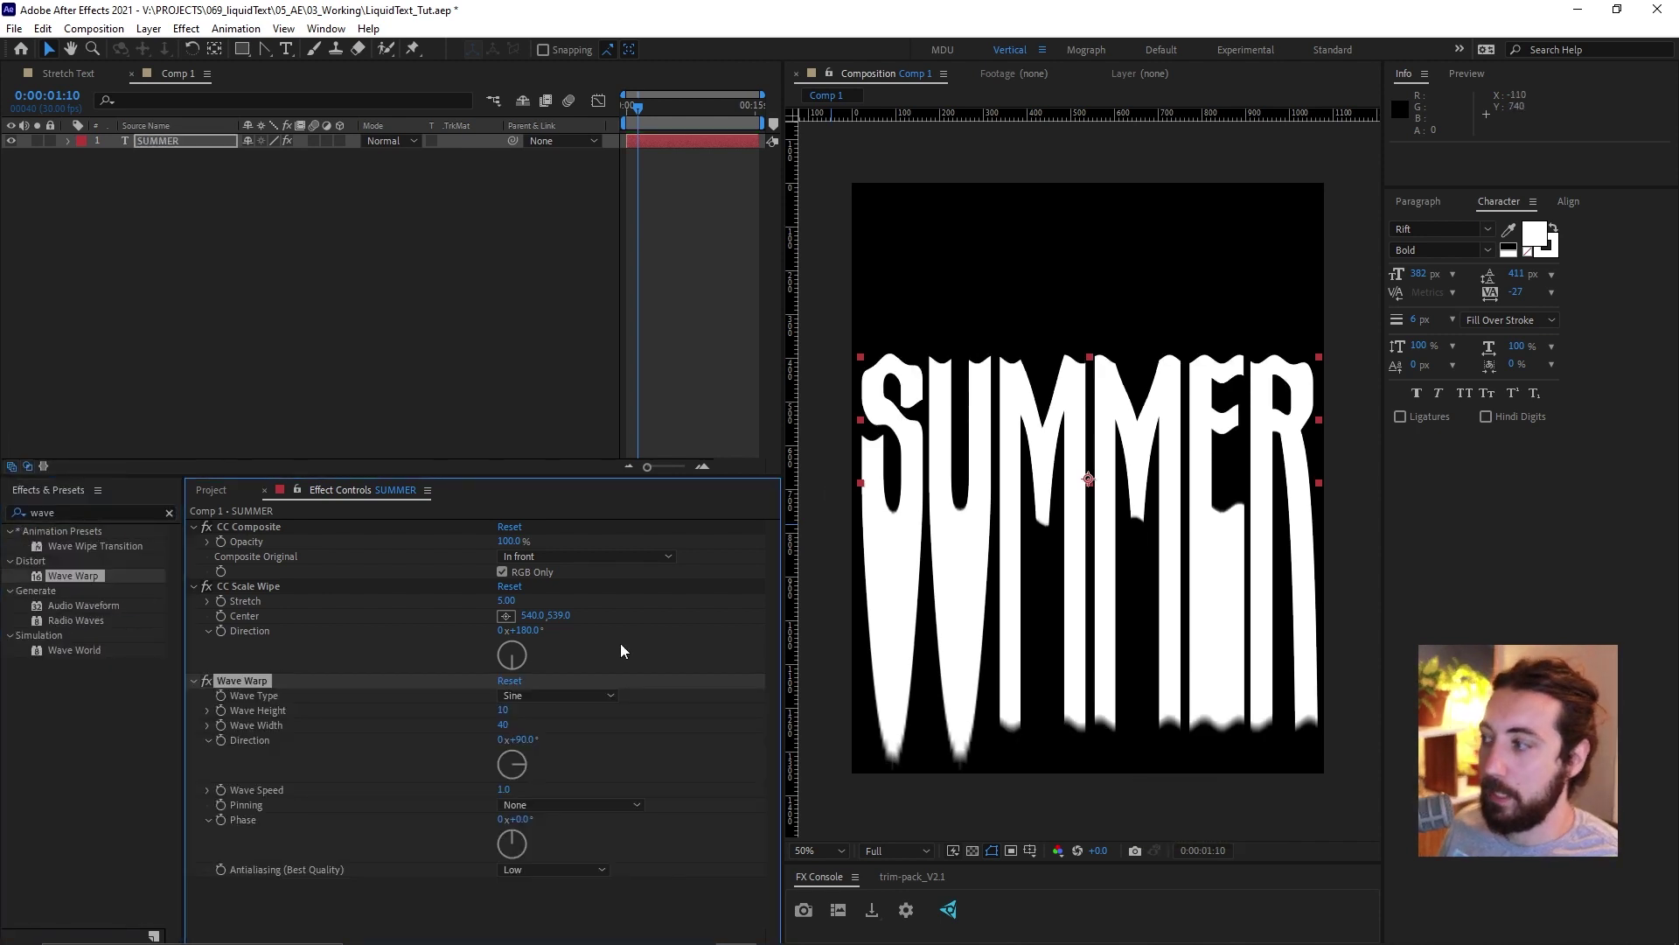
{"action": "left_click_drag", "start_coordinate": [512, 764], "coordinate": [521, 867]}
{"action": "left_click_drag", "start_coordinate": [506, 735], "coordinate": [1043, 704]}
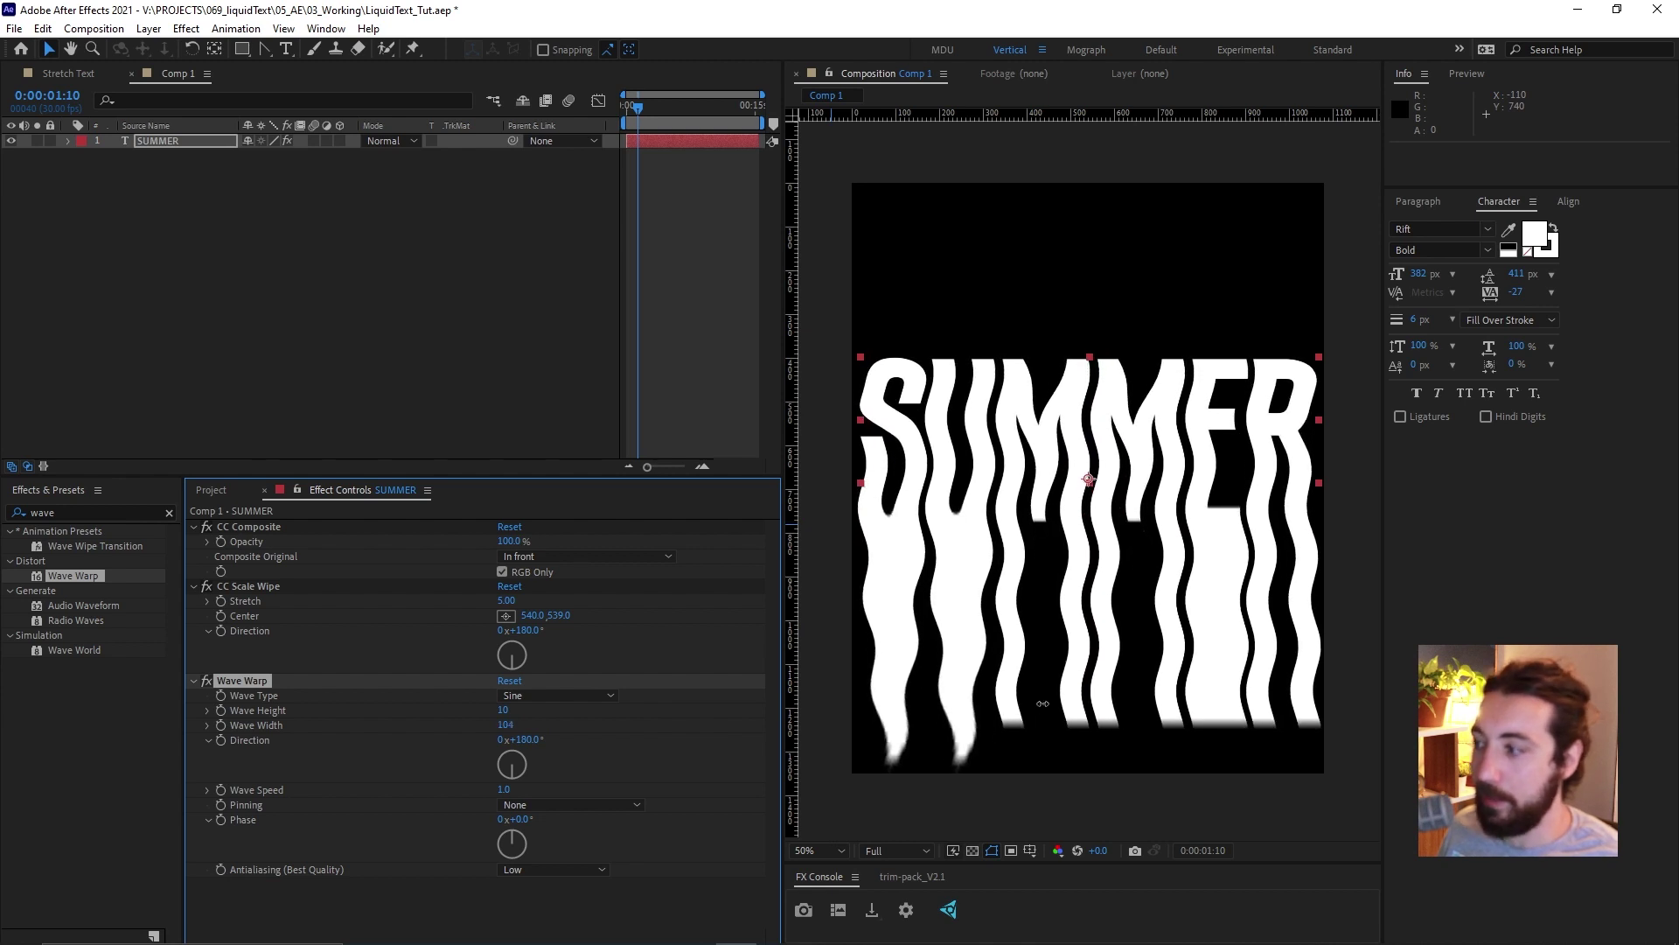
{"action": "left_click", "coordinate": [517, 789]}
{"action": "type", "text": "0"}
{"action": "key", "text": "Return"}
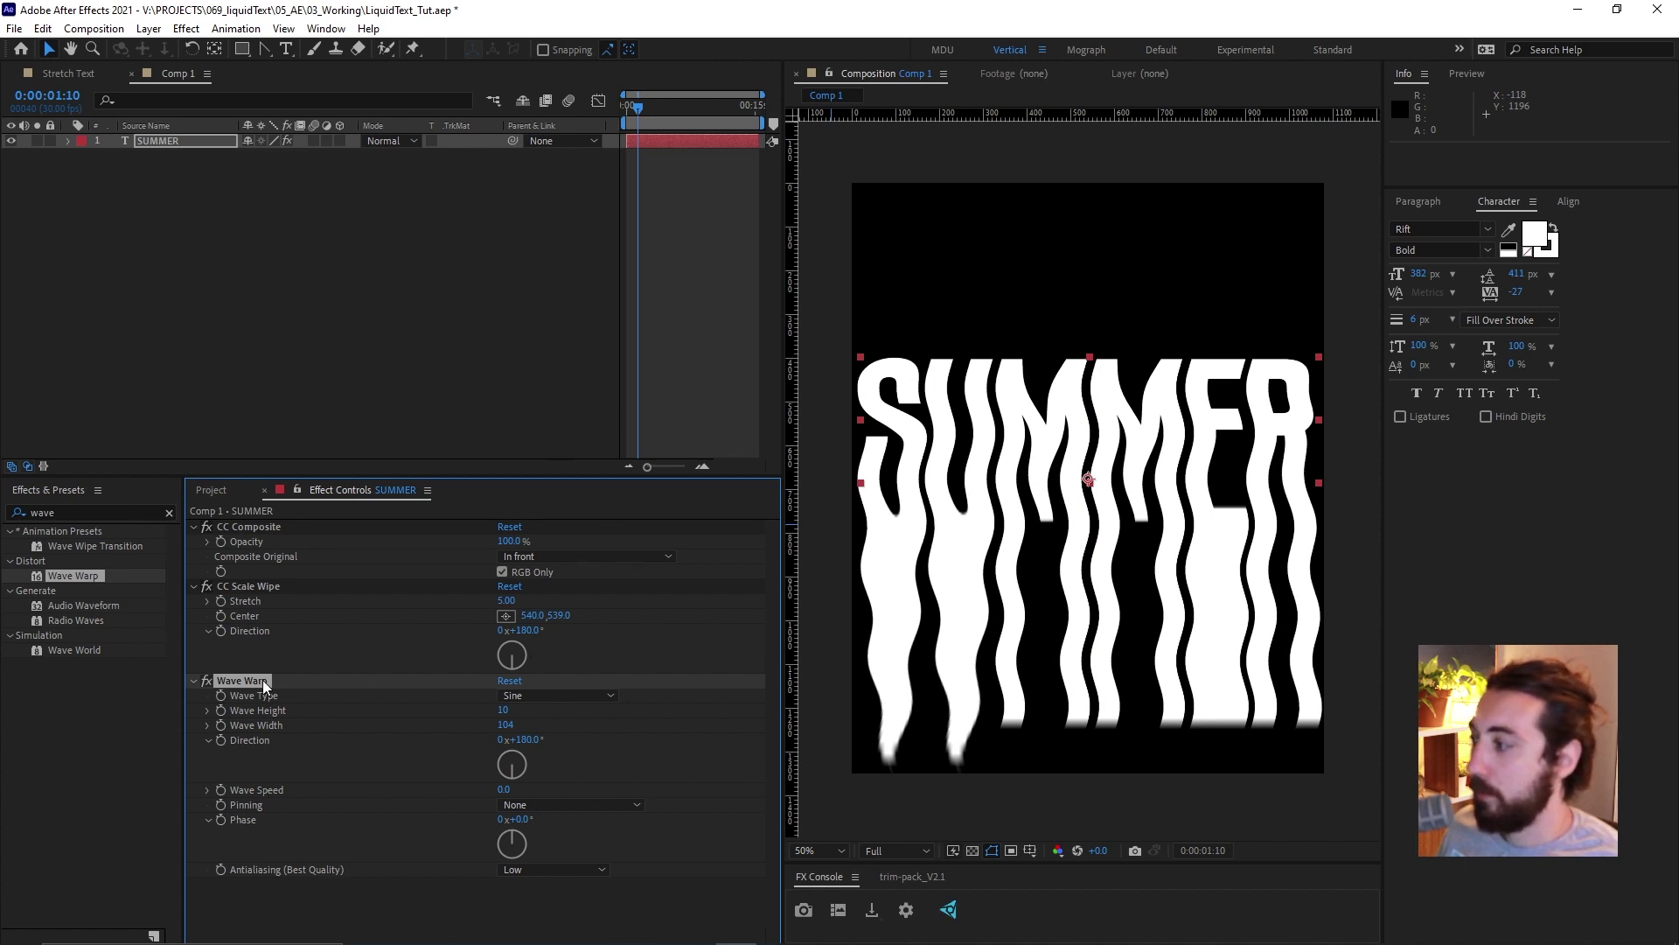
{"action": "left_click", "coordinate": [243, 49]}
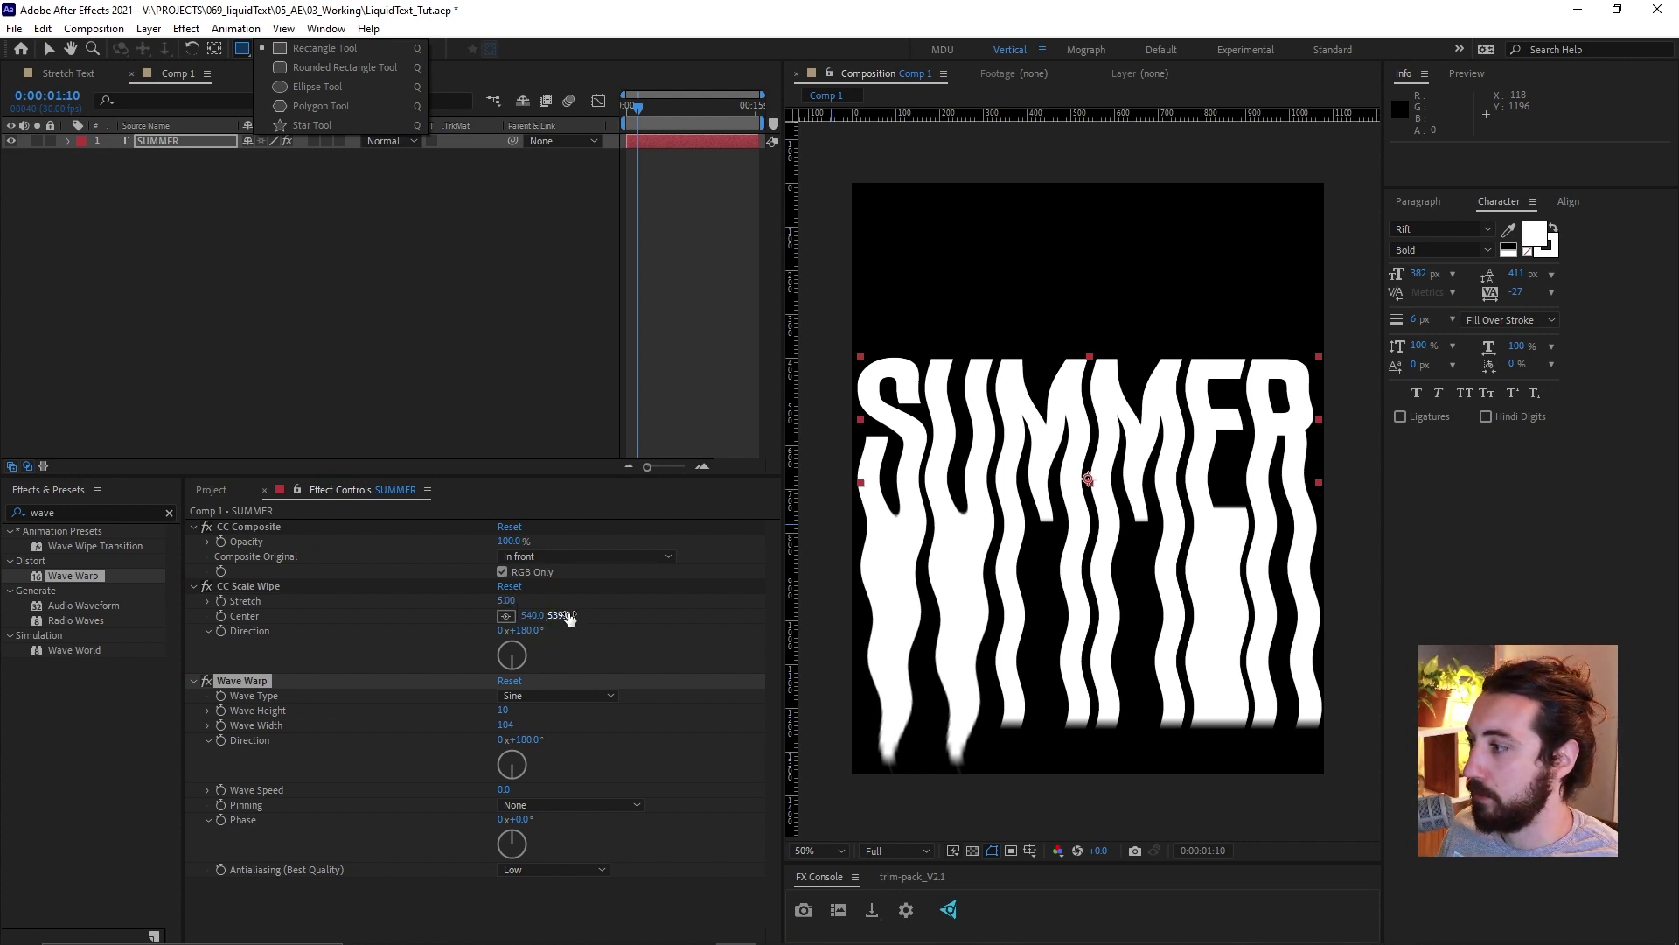
{"action": "left_click_drag", "start_coordinate": [509, 602], "coordinate": [524, 605]}
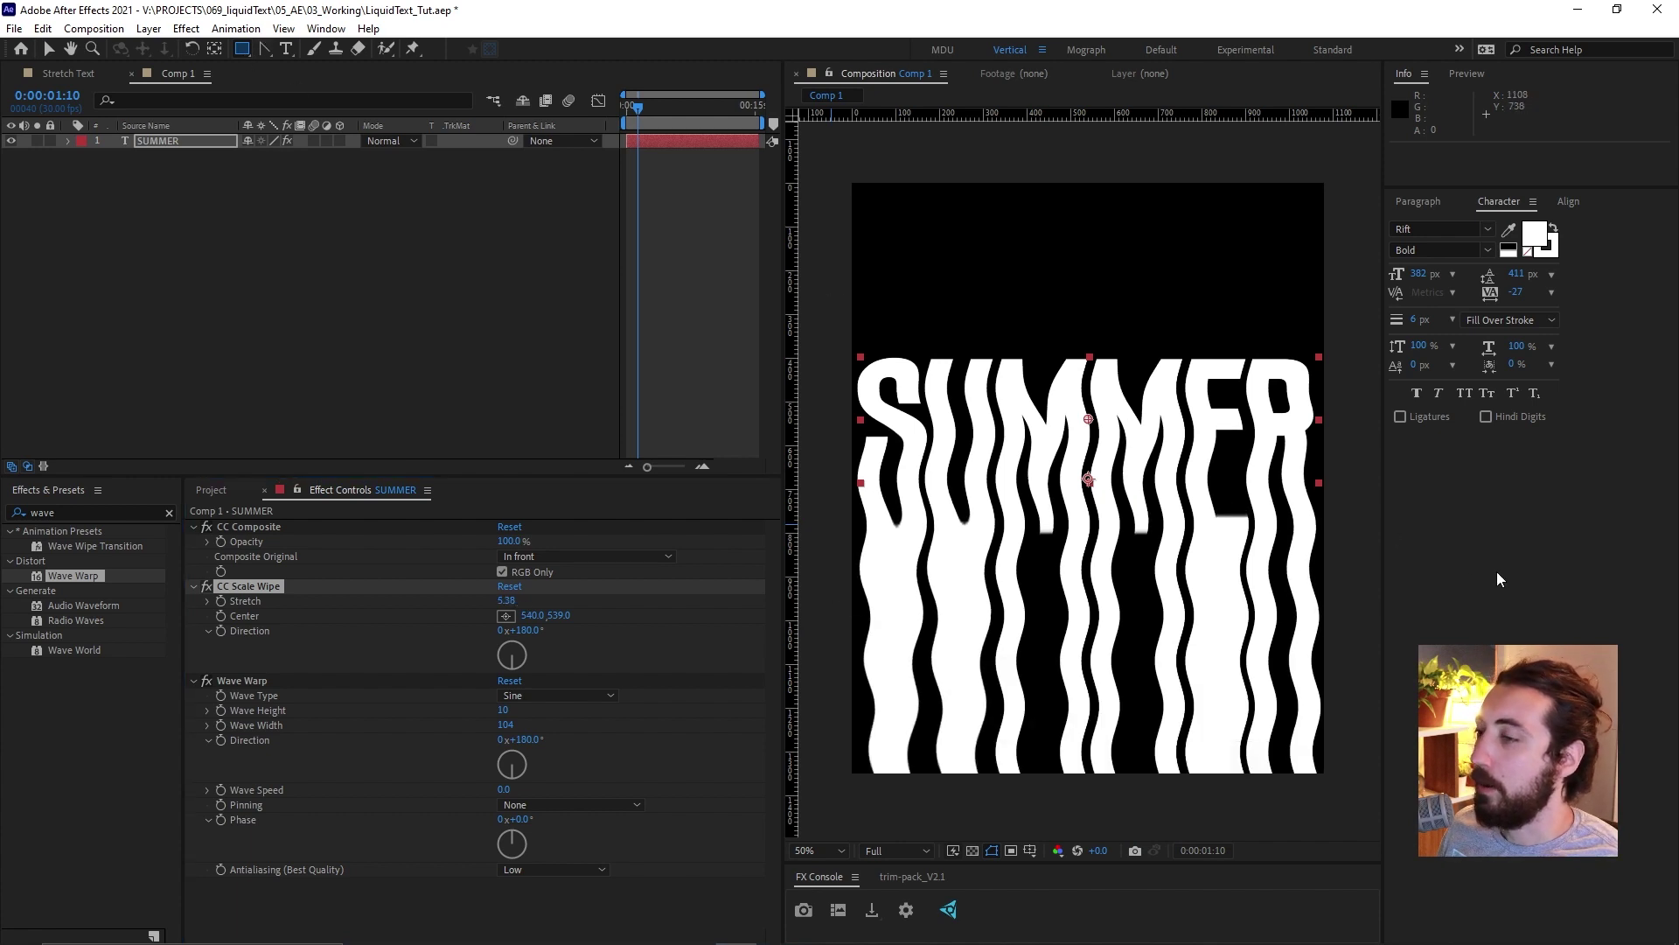
- Draw a rectangular mask over the lower part of SUMMER and adjust its top edge
{"action": "left_click", "coordinate": [276, 680]}
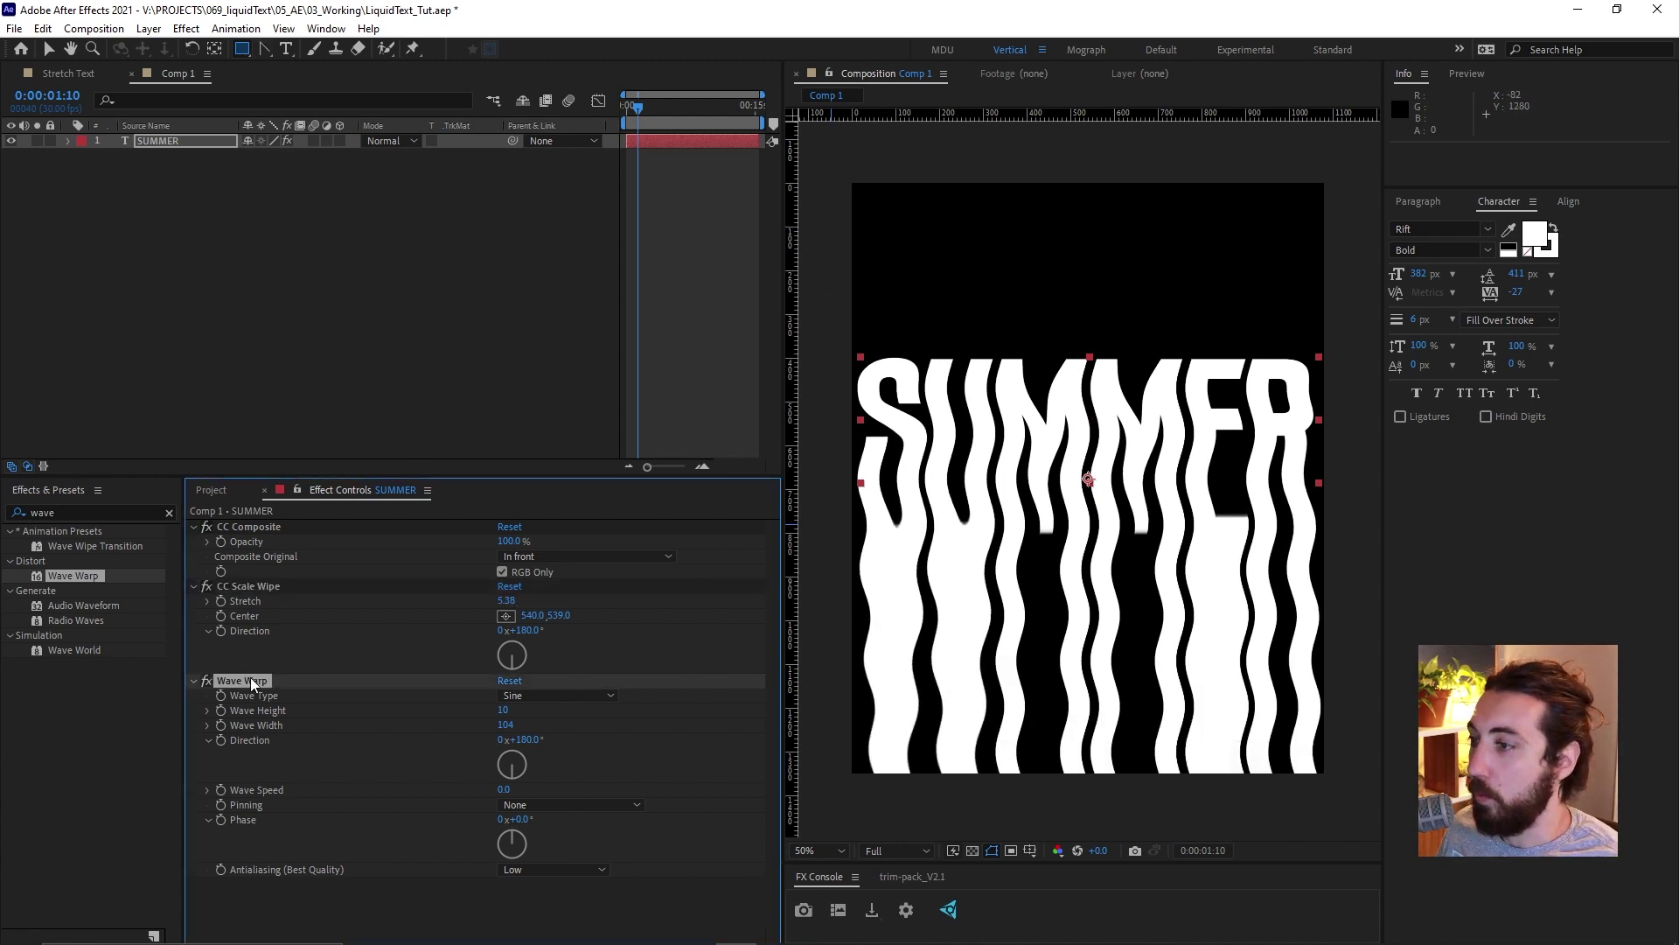
{"action": "mouse_move", "coordinate": [836, 791]}
{"action": "left_mouse_down"}
{"action": "mouse_move", "coordinate": [945, 771]}
{"action": "mouse_move", "coordinate": [1297, 525]}
{"action": "mouse_move", "coordinate": [1360, 402]}
{"action": "mouse_move", "coordinate": [1347, 504]}
{"action": "left_mouse_up"}
{"action": "left_click", "coordinate": [271, 186]}
{"action": "left_click", "coordinate": [285, 203]}
{"action": "key", "text": "v"}
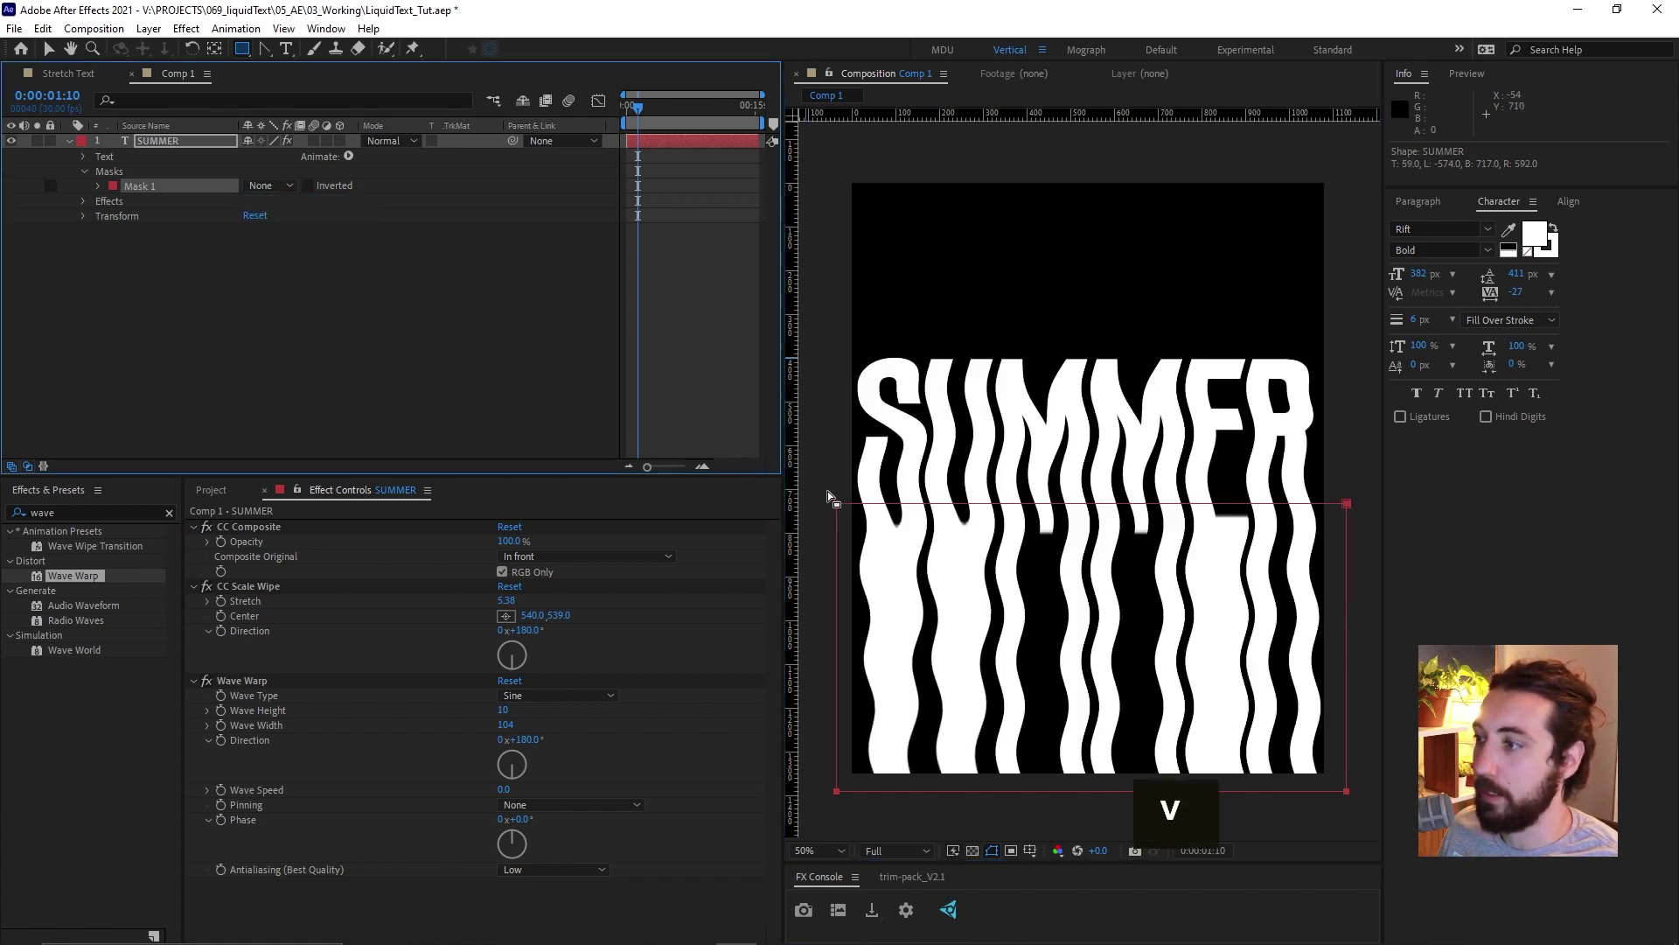
{"action": "left_click_drag", "start_coordinate": [827, 491], "coordinate": [1335, 501]}
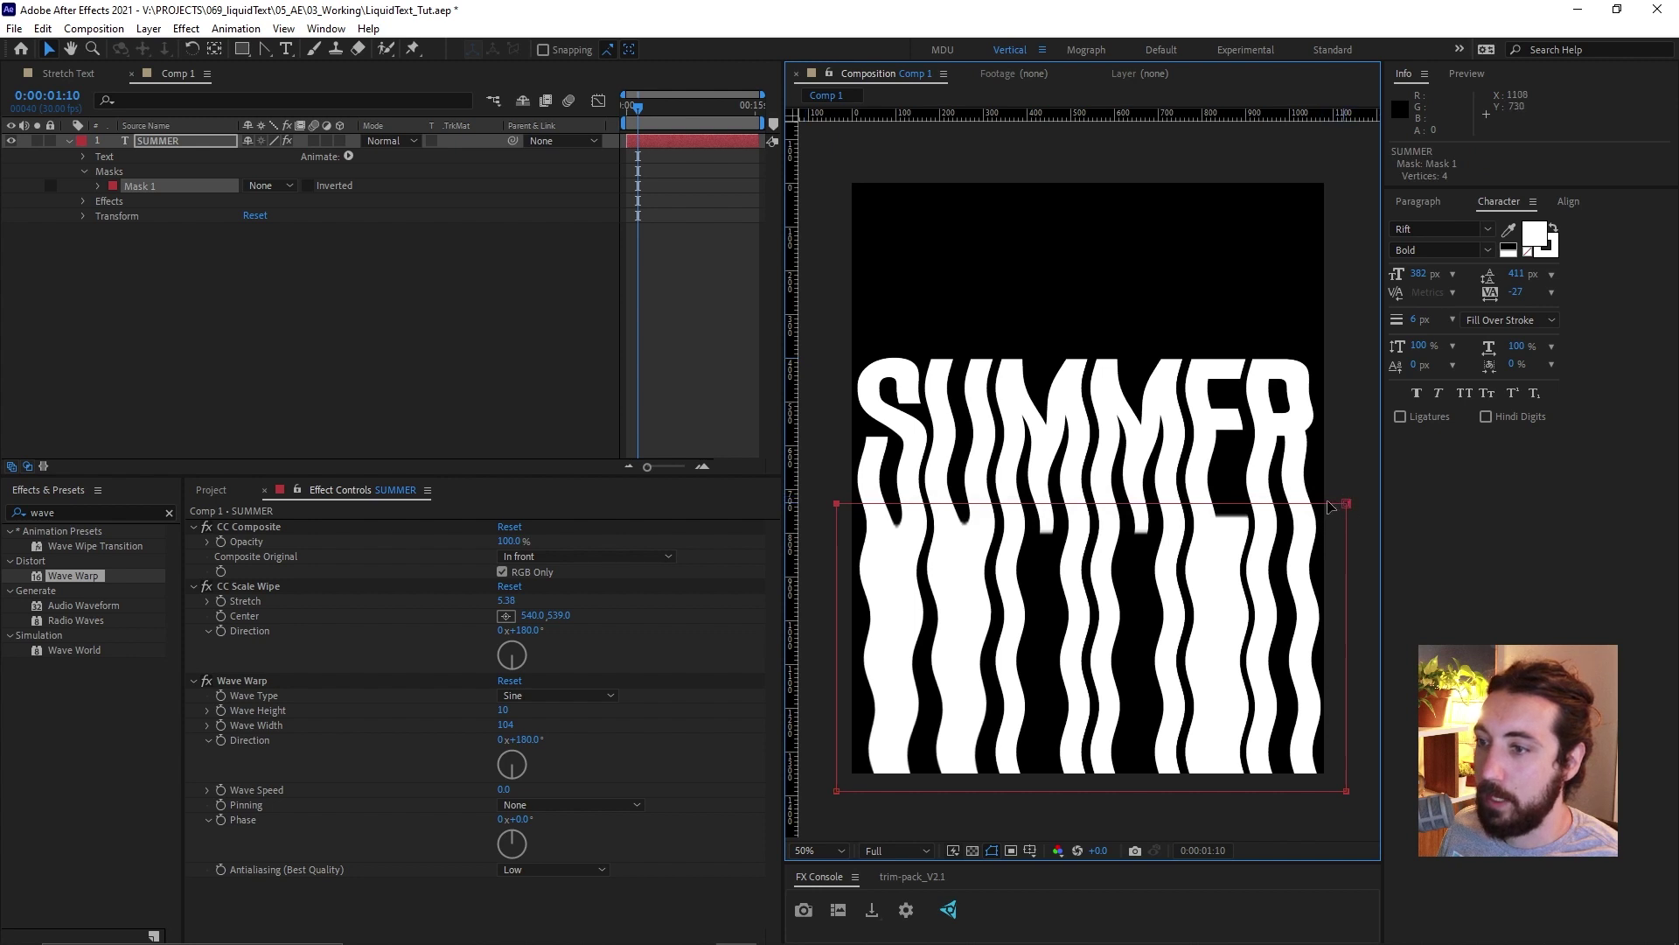
{"action": "left_click_drag", "start_coordinate": [806, 484], "coordinate": [1347, 521]}
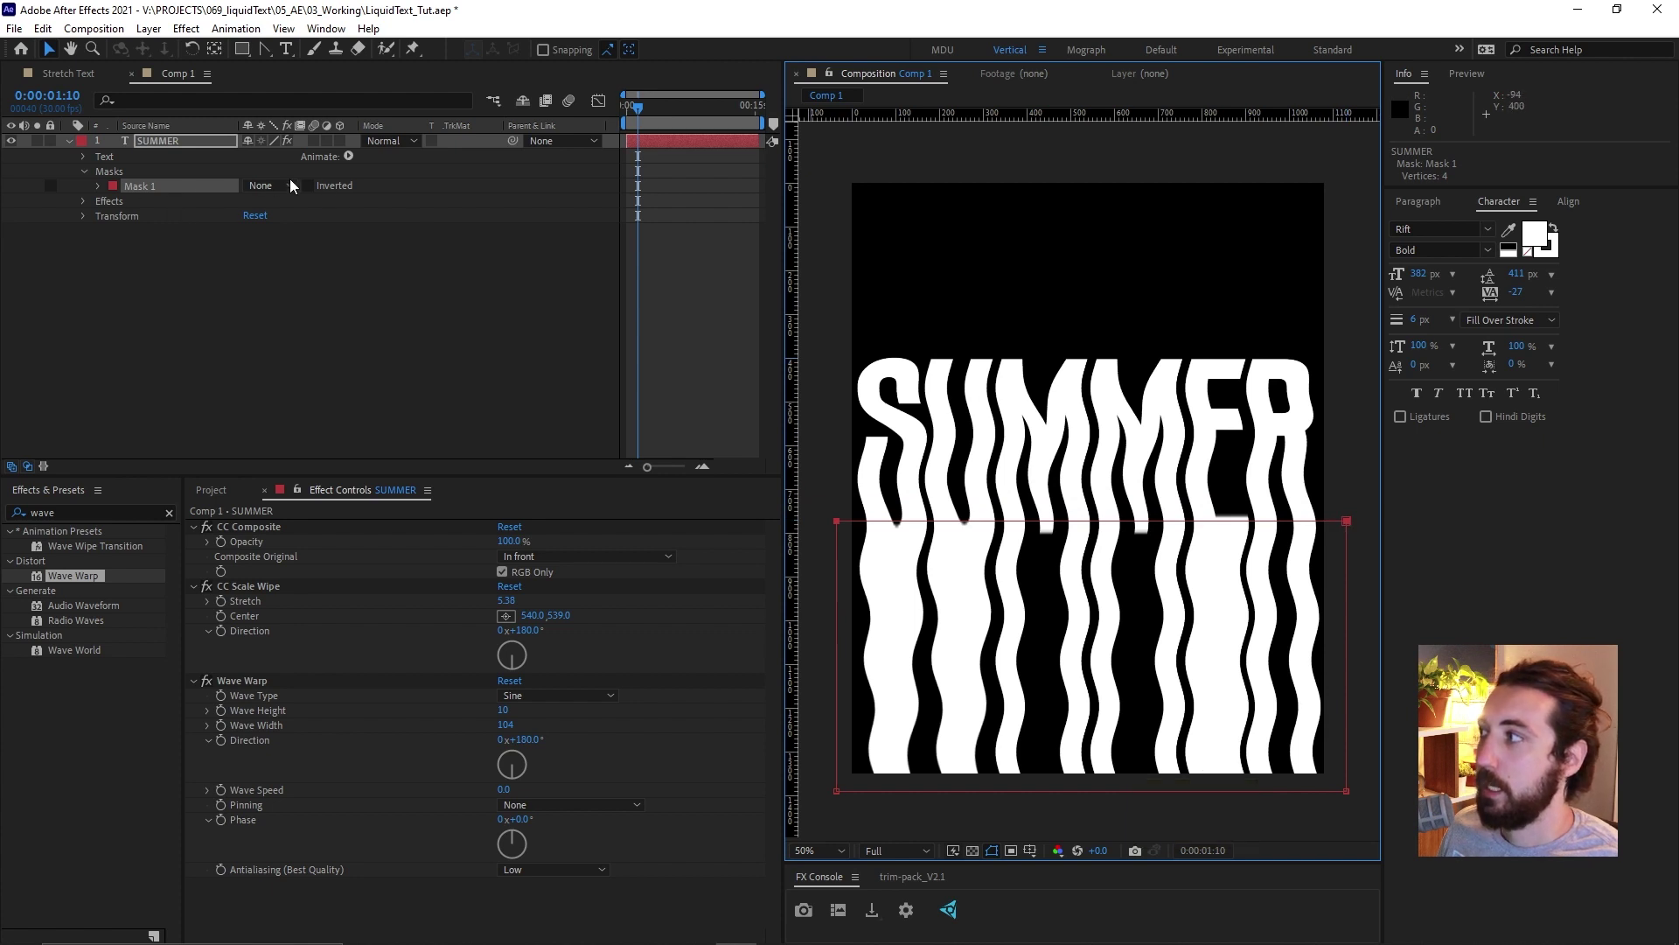
- Set Mask 1 to Add and make Wave Warp's compositing options use Mask 1
{"action": "left_click", "coordinate": [83, 201]}
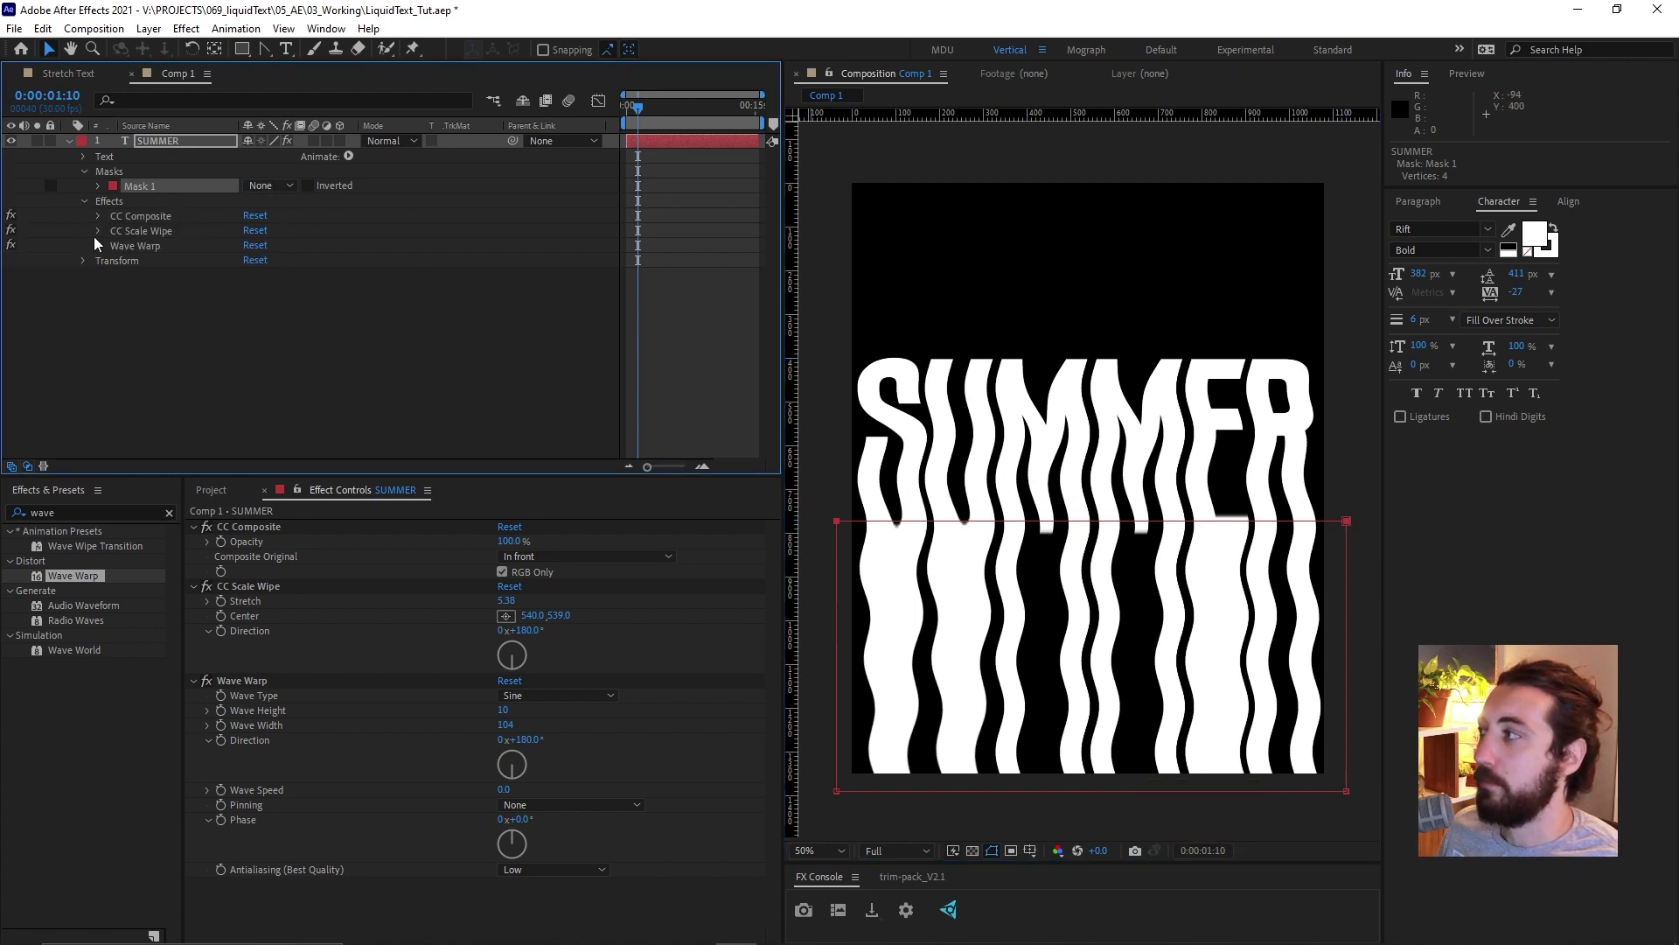
{"action": "left_click", "coordinate": [98, 246]}
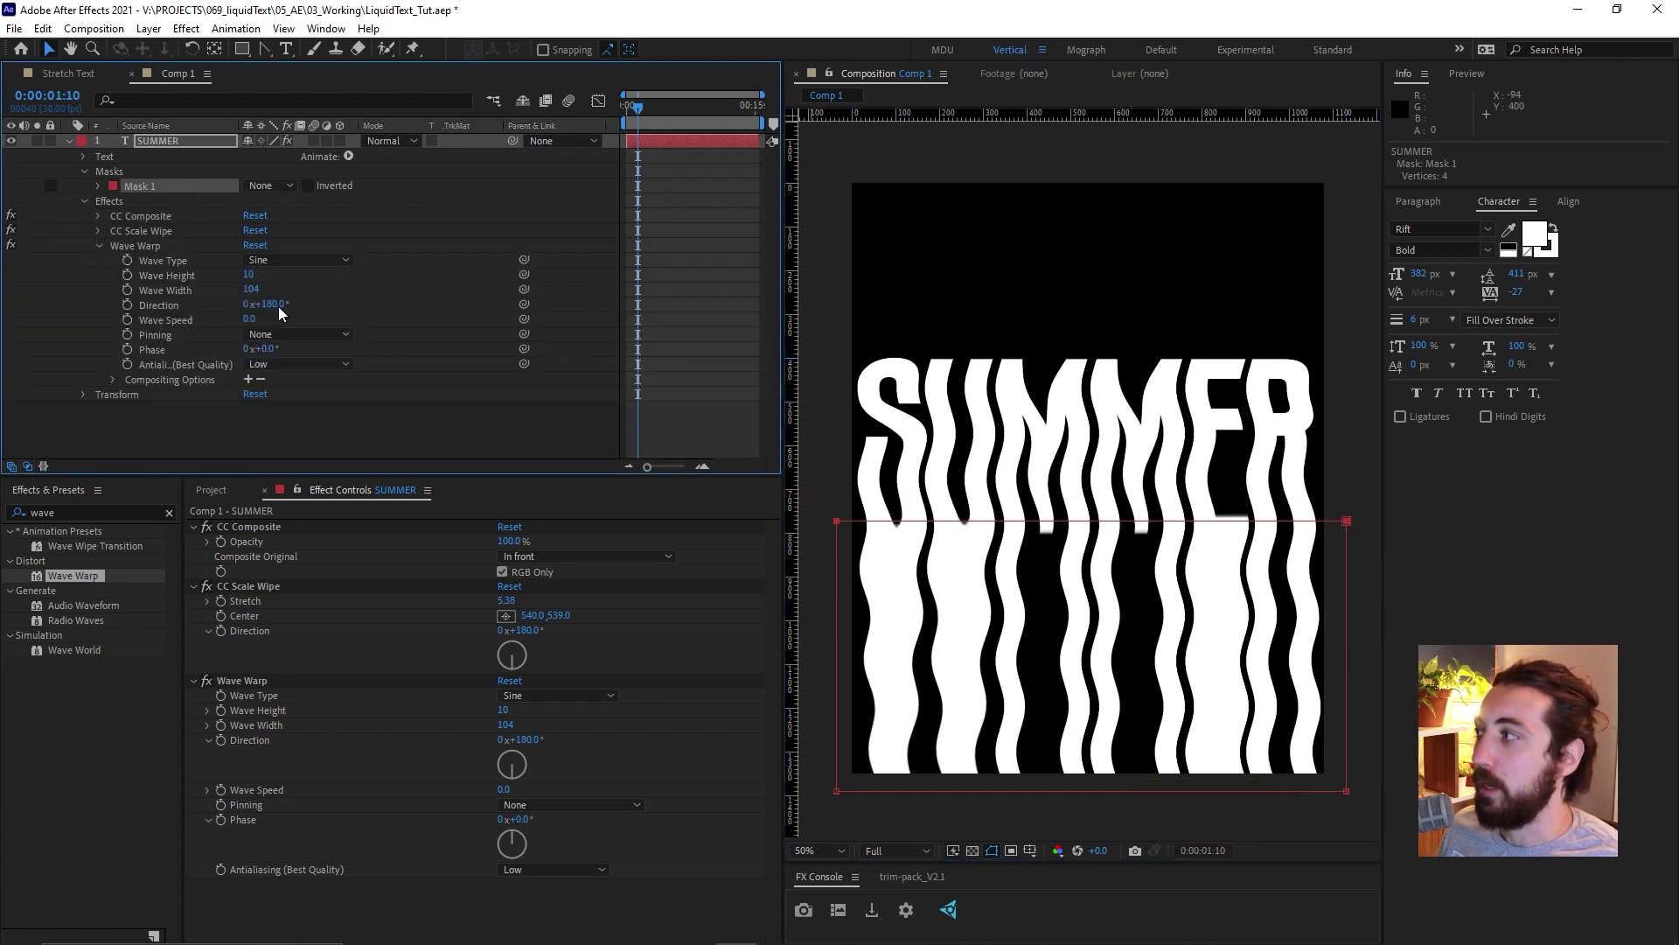
{"action": "left_click", "coordinate": [284, 187]}
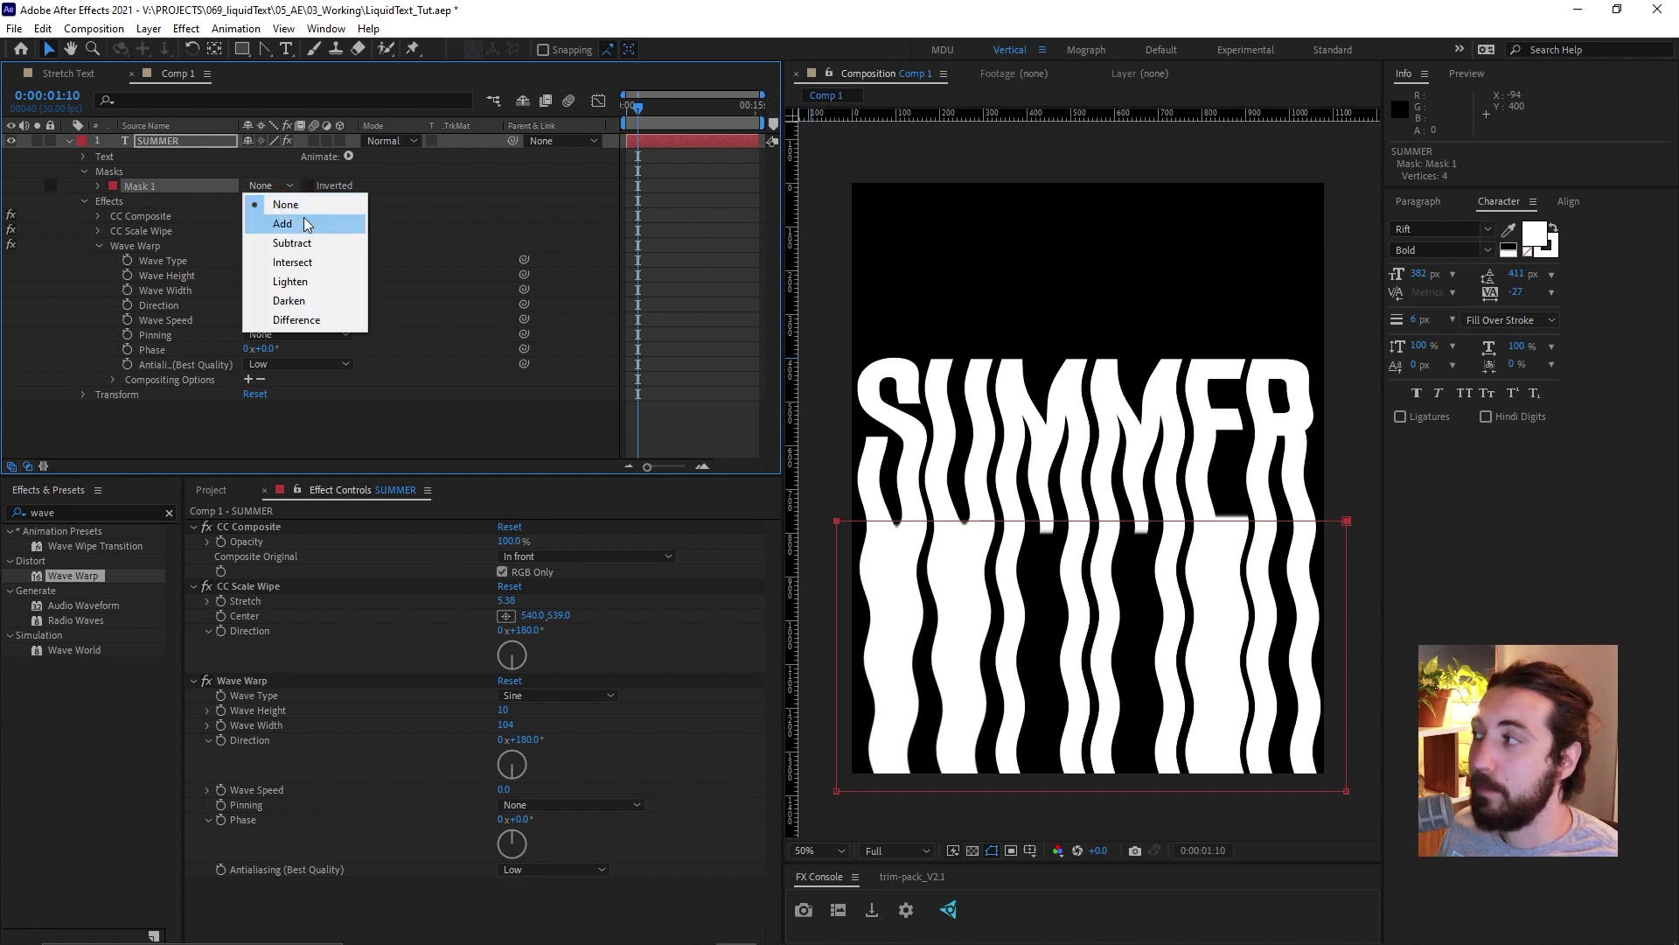
{"action": "left_click", "coordinate": [302, 223]}
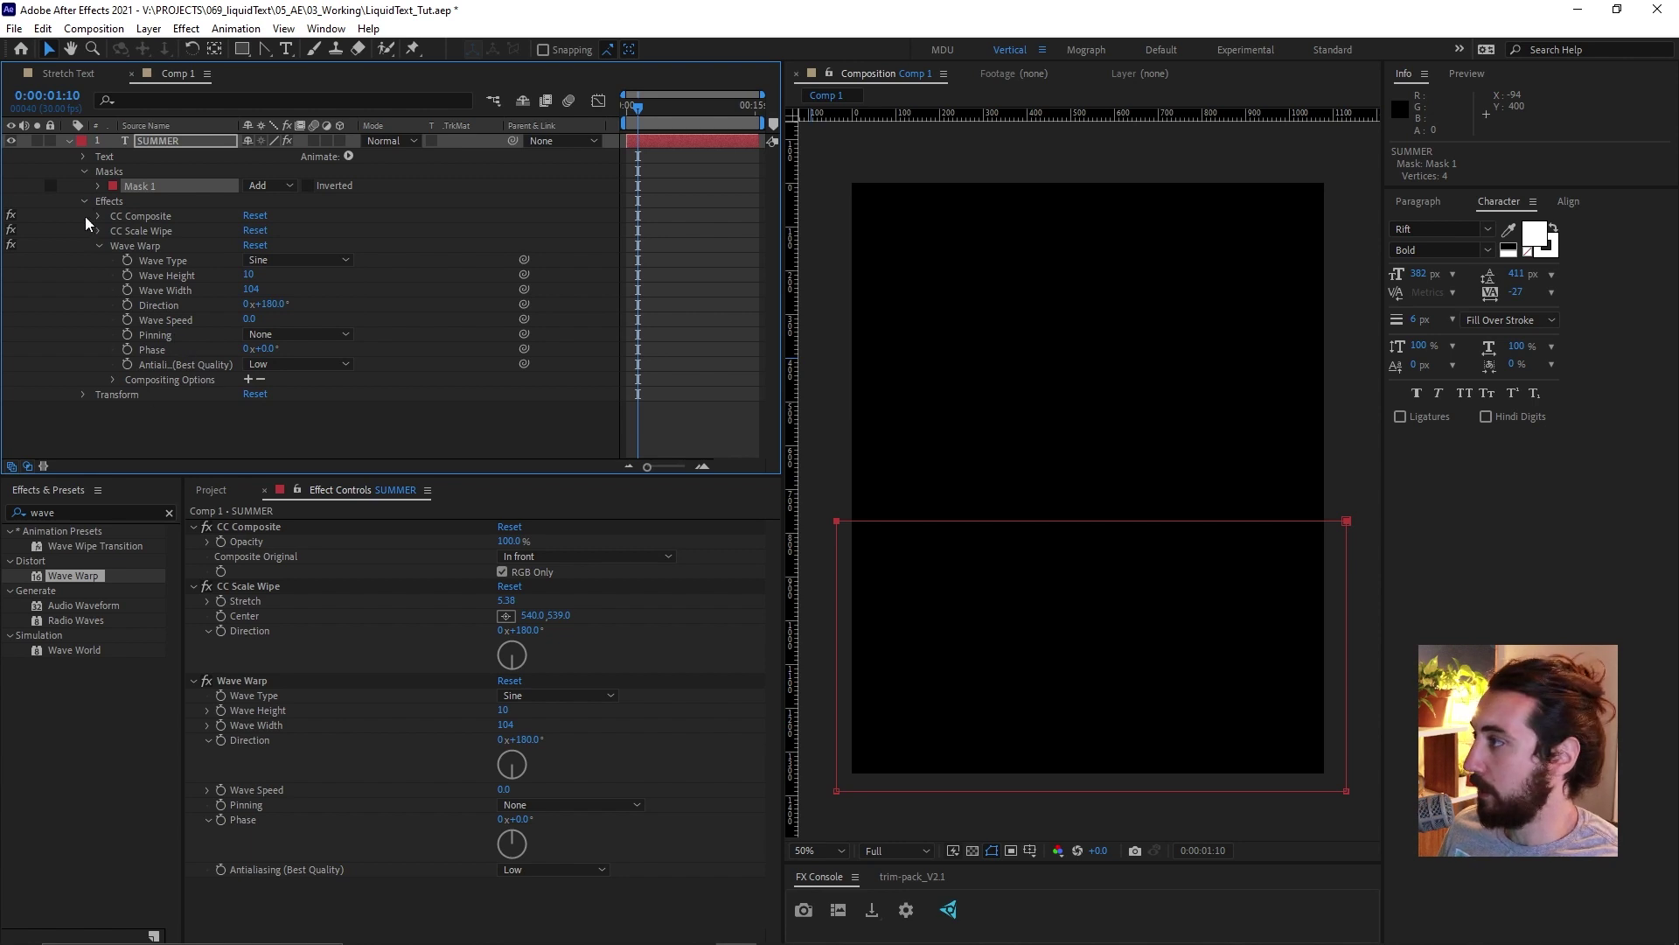
{"action": "left_click", "coordinate": [248, 380]}
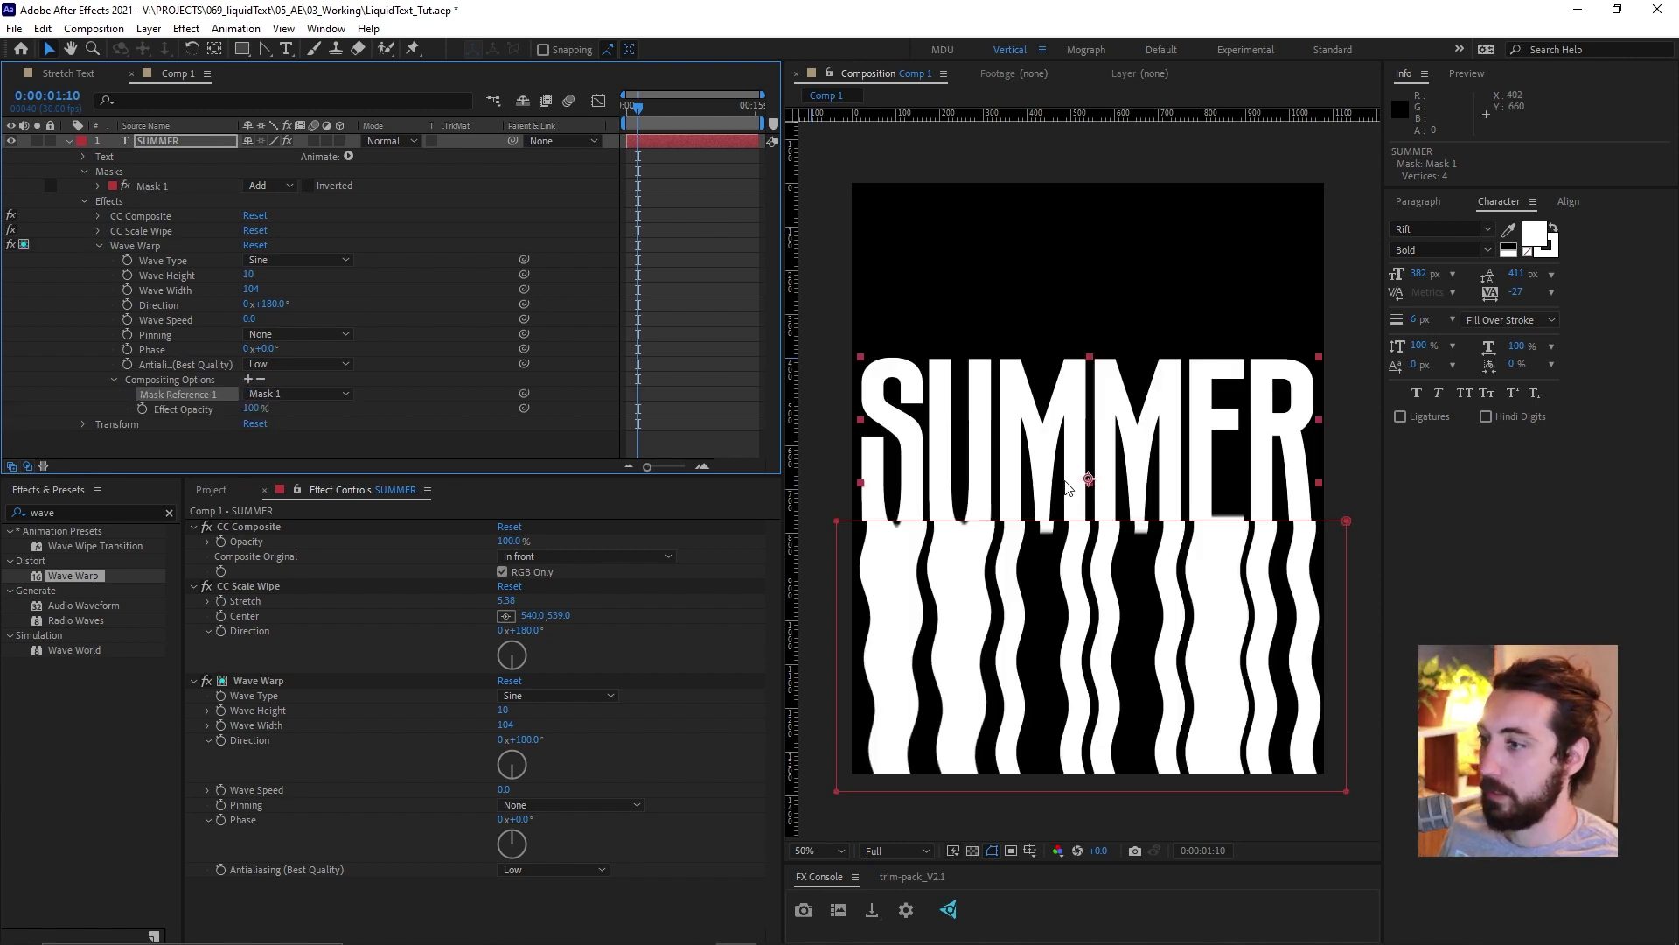
- Move the mask's two top corner points slightly lower
{"action": "left_click", "coordinate": [837, 522]}
{"action": "left_click", "coordinate": [1345, 523], "text": "shift"}
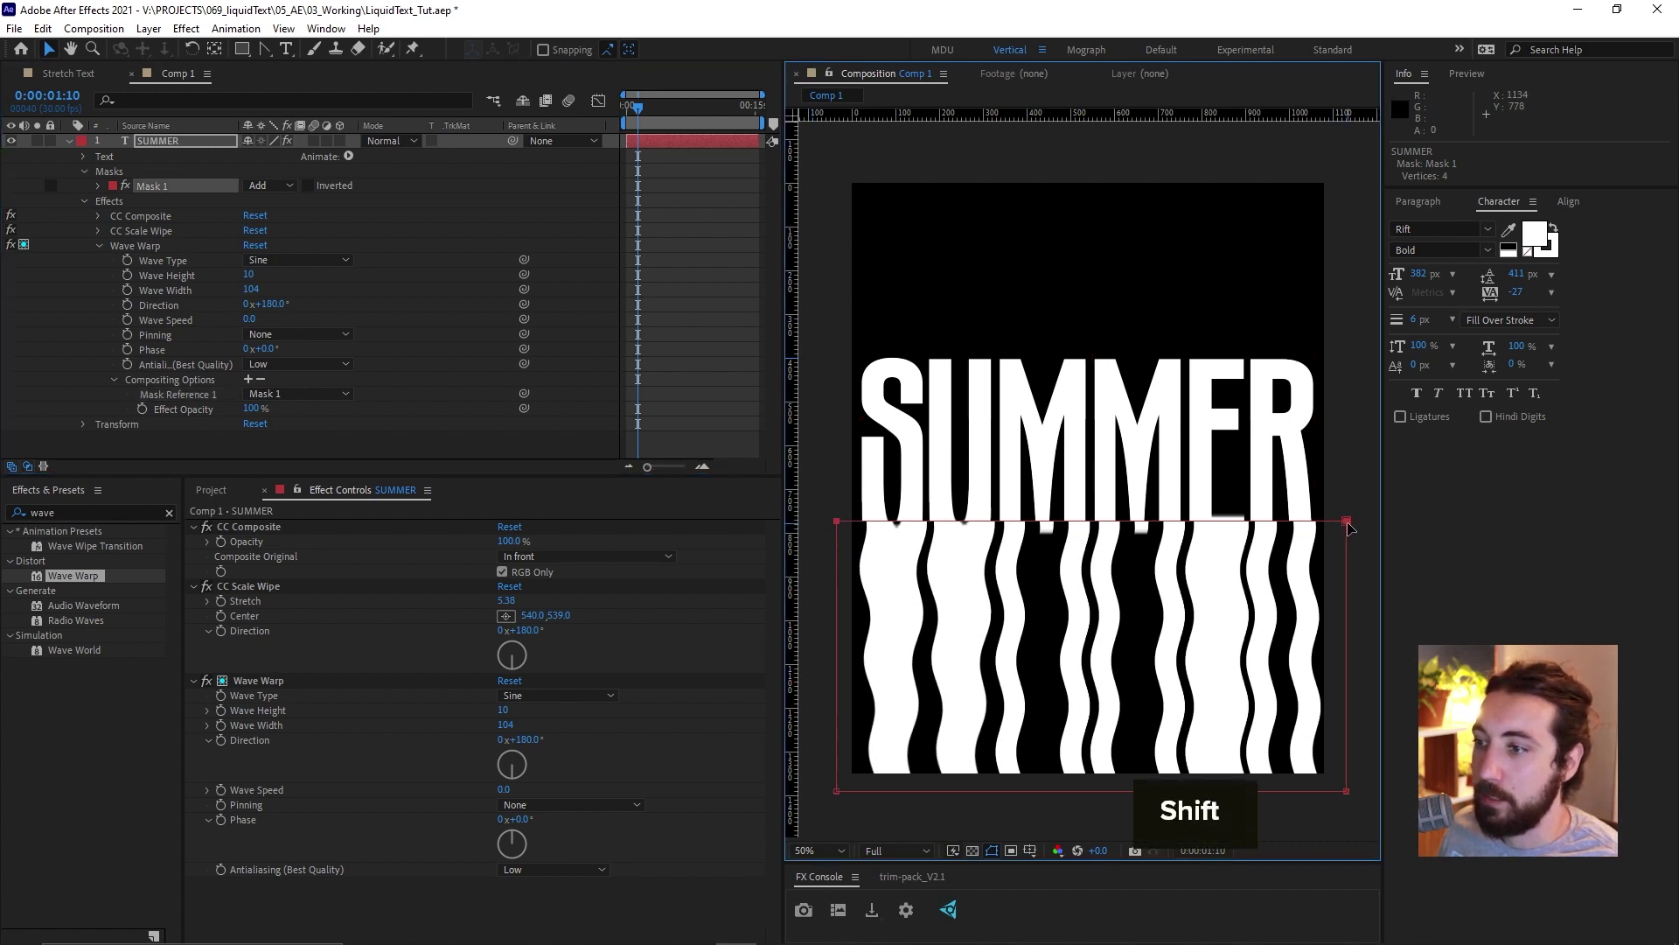
{"action": "left_click_drag", "start_coordinate": [1348, 527], "coordinate": [1349, 530]}
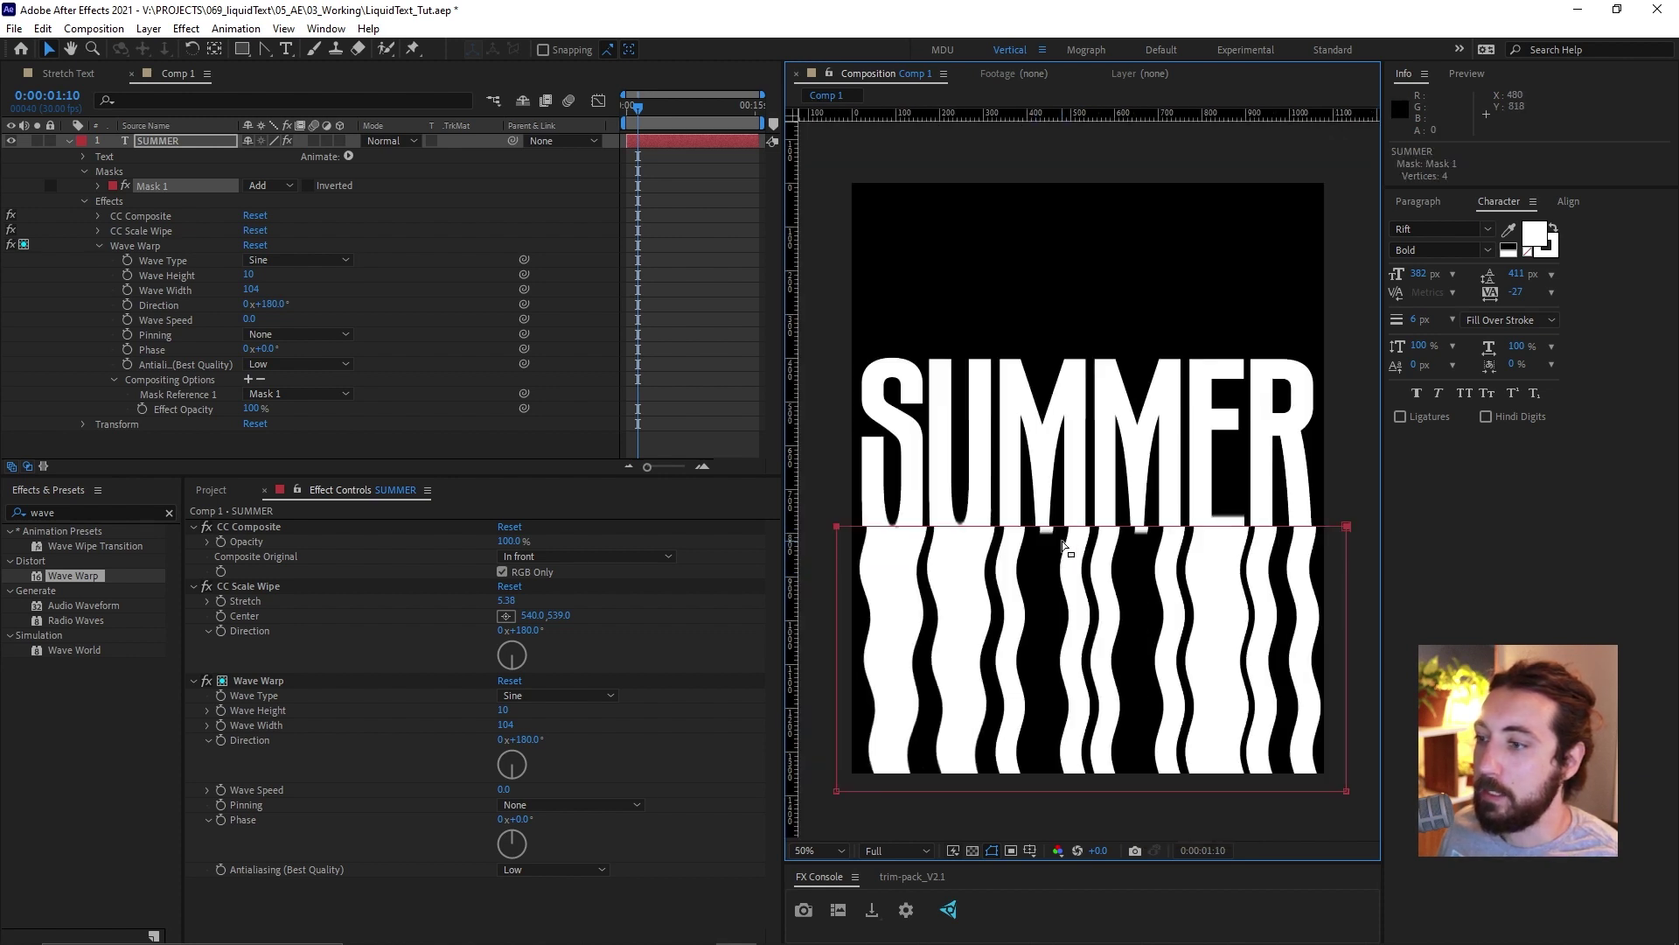
- Set Wave Warp Phase to about 60.1° so the ripples sit under the letters
{"action": "scroll", "coordinate": [1065, 548], "scroll_direction": "down", "scroll_amount": 2}
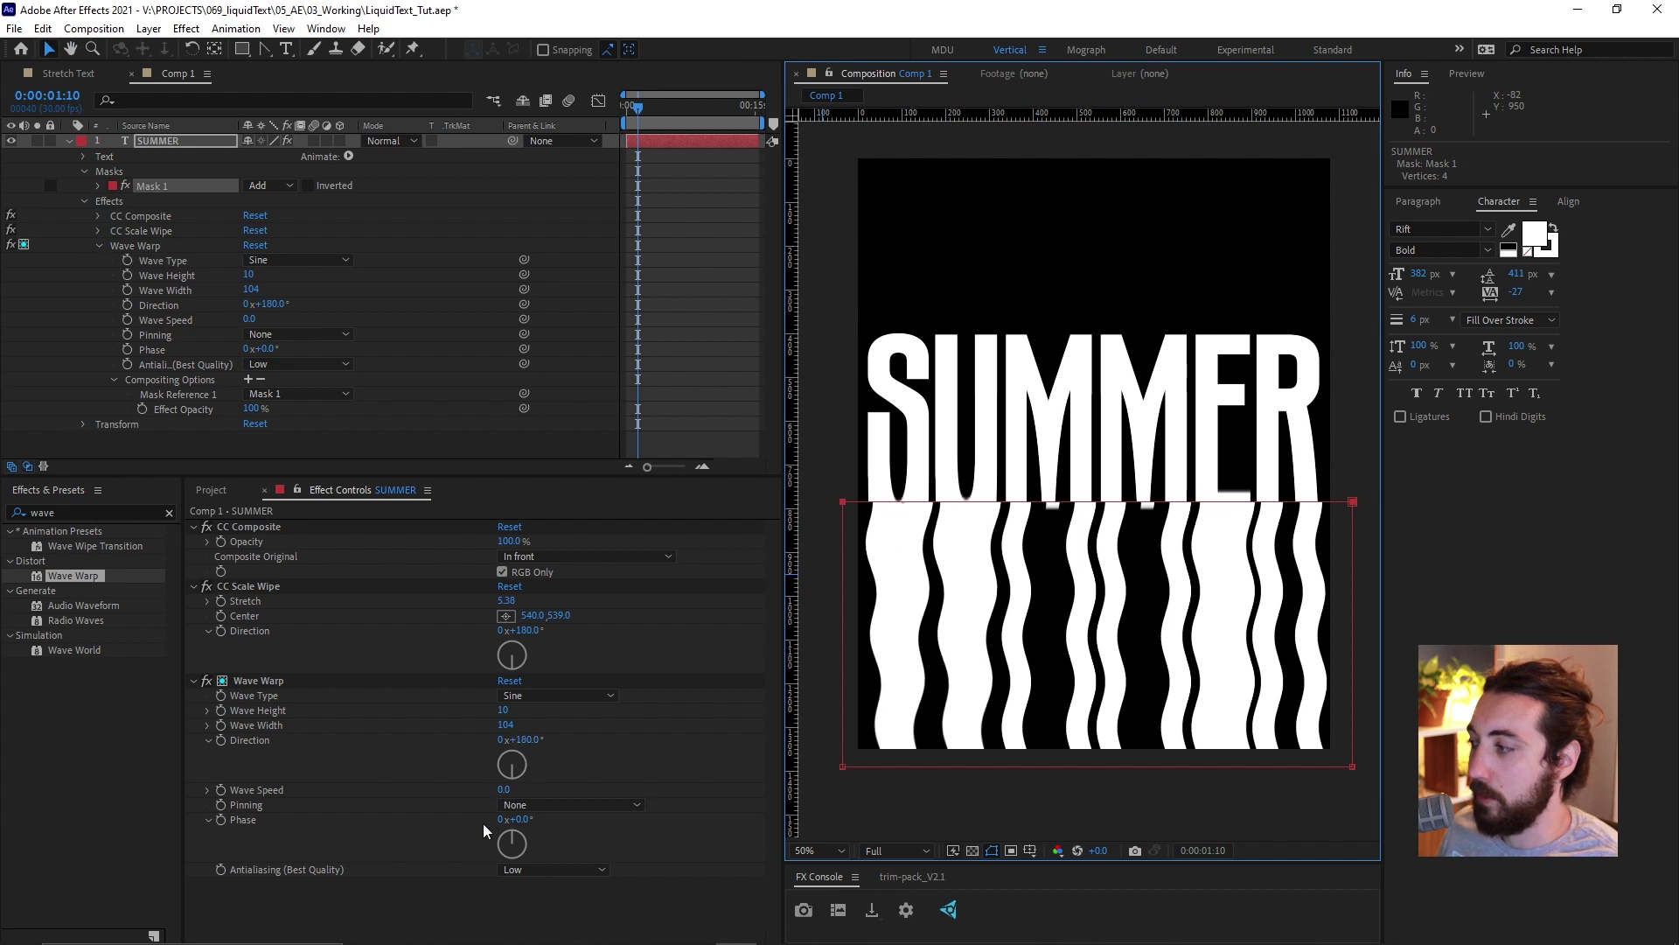
{"action": "left_click_drag", "start_coordinate": [525, 820], "coordinate": [576, 813]}
{"action": "key", "text": "period"}
{"action": "left_click_drag", "start_coordinate": [1212, 514], "coordinate": [932, 513]}
{"action": "left_click_drag", "start_coordinate": [525, 827], "coordinate": [476, 828]}
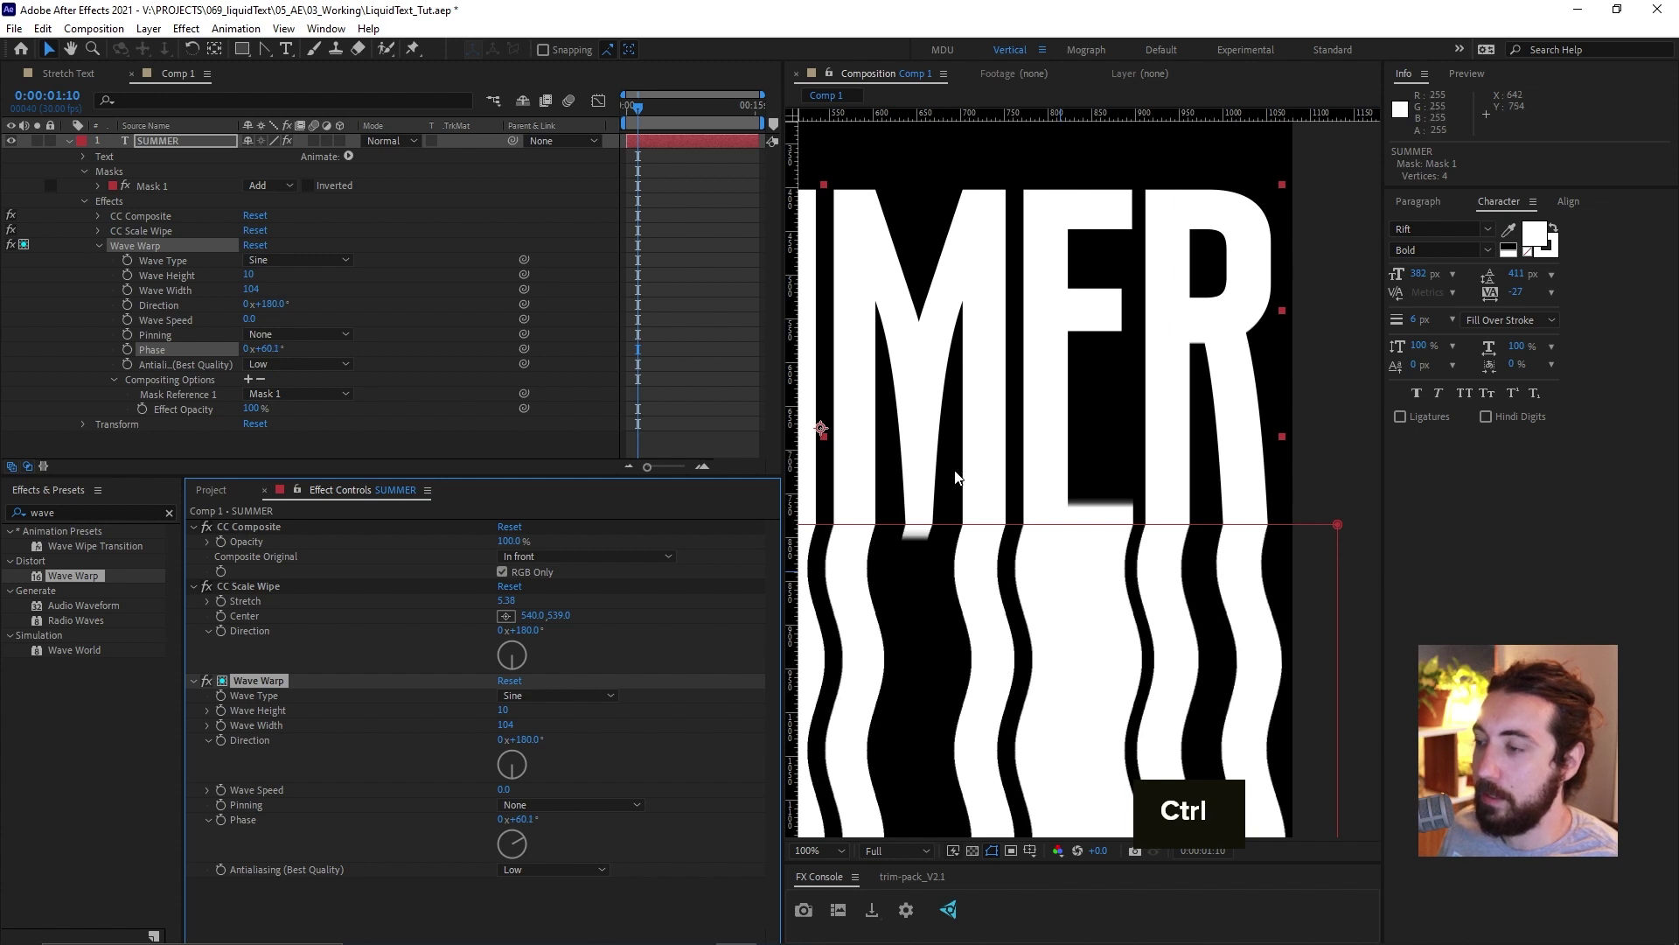
- Keyframe CC Scale Wipe Stretch at 5.38 at 1:24 and 0 at the start
{"action": "left_click", "coordinate": [664, 257]}
{"action": "key", "text": "Home"}
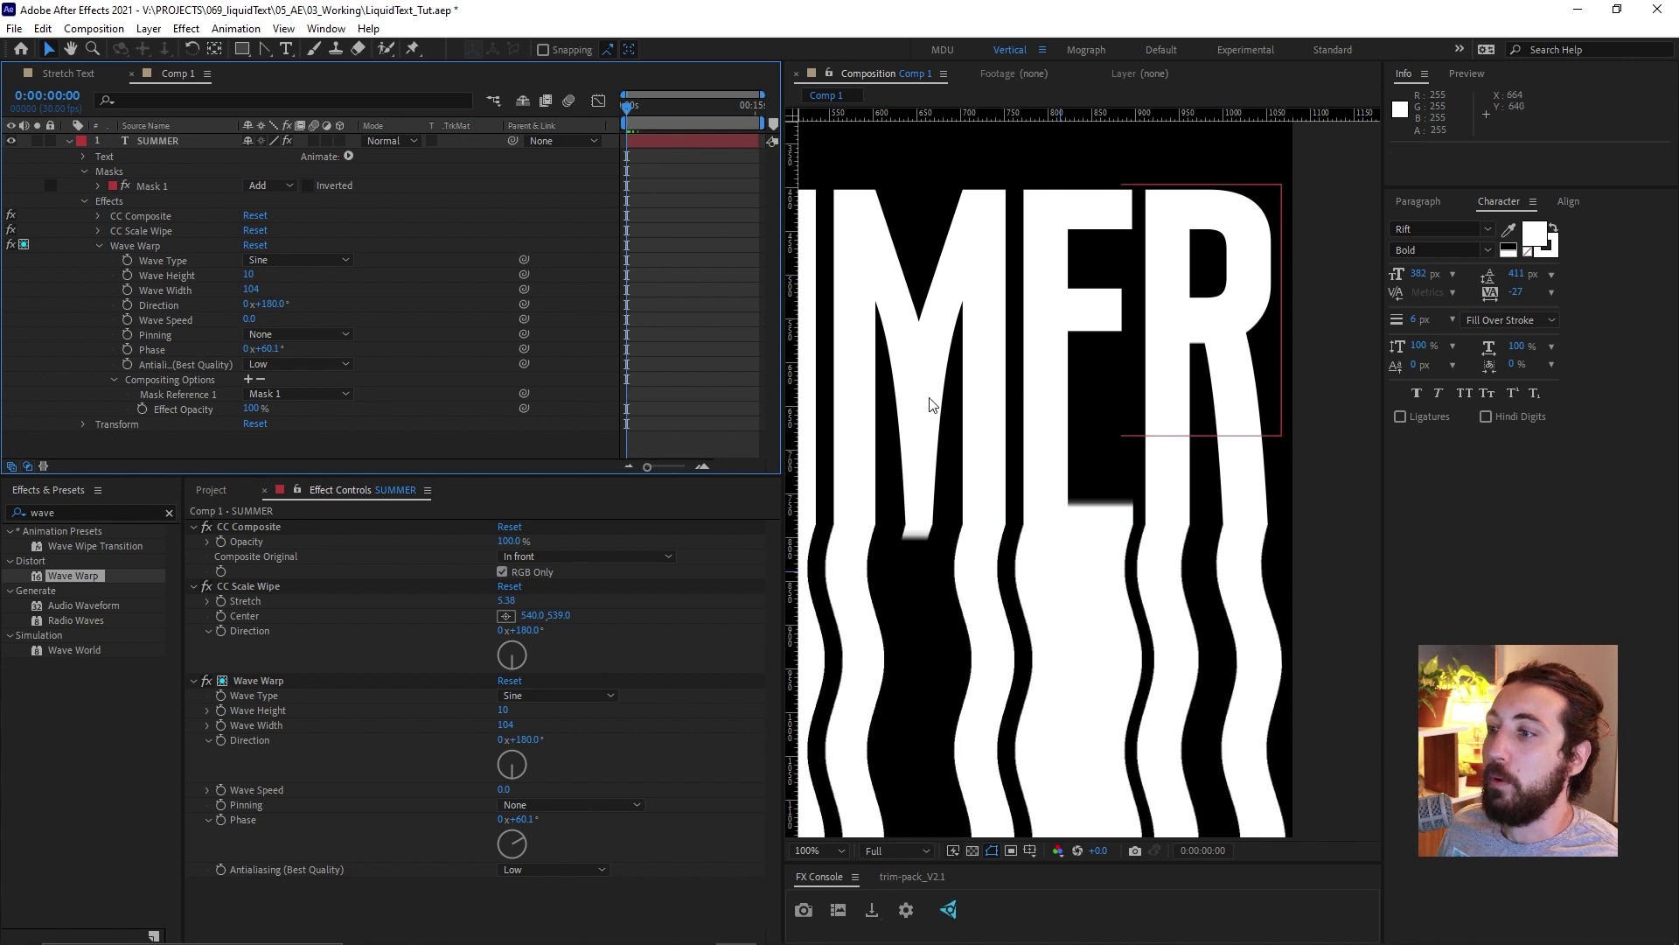
{"action": "left_click_drag", "start_coordinate": [927, 409], "coordinate": [1052, 423]}
{"action": "scroll", "coordinate": [1102, 437], "scroll_direction": "down", "scroll_amount": 2}
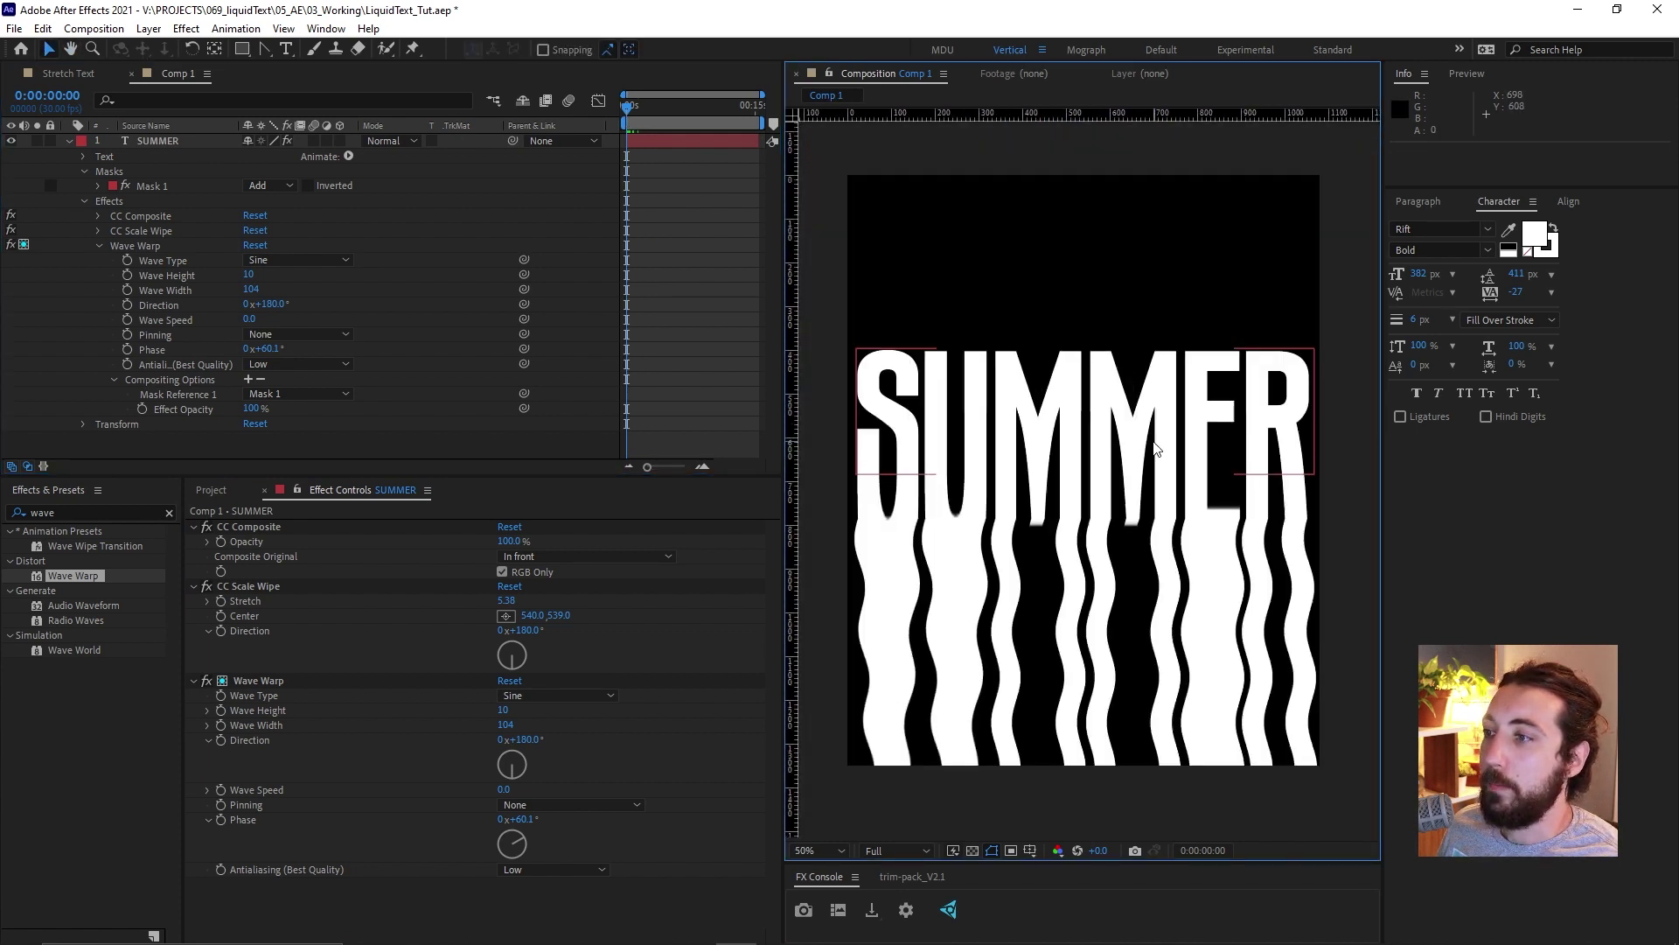
{"action": "left_click", "coordinate": [97, 230]}
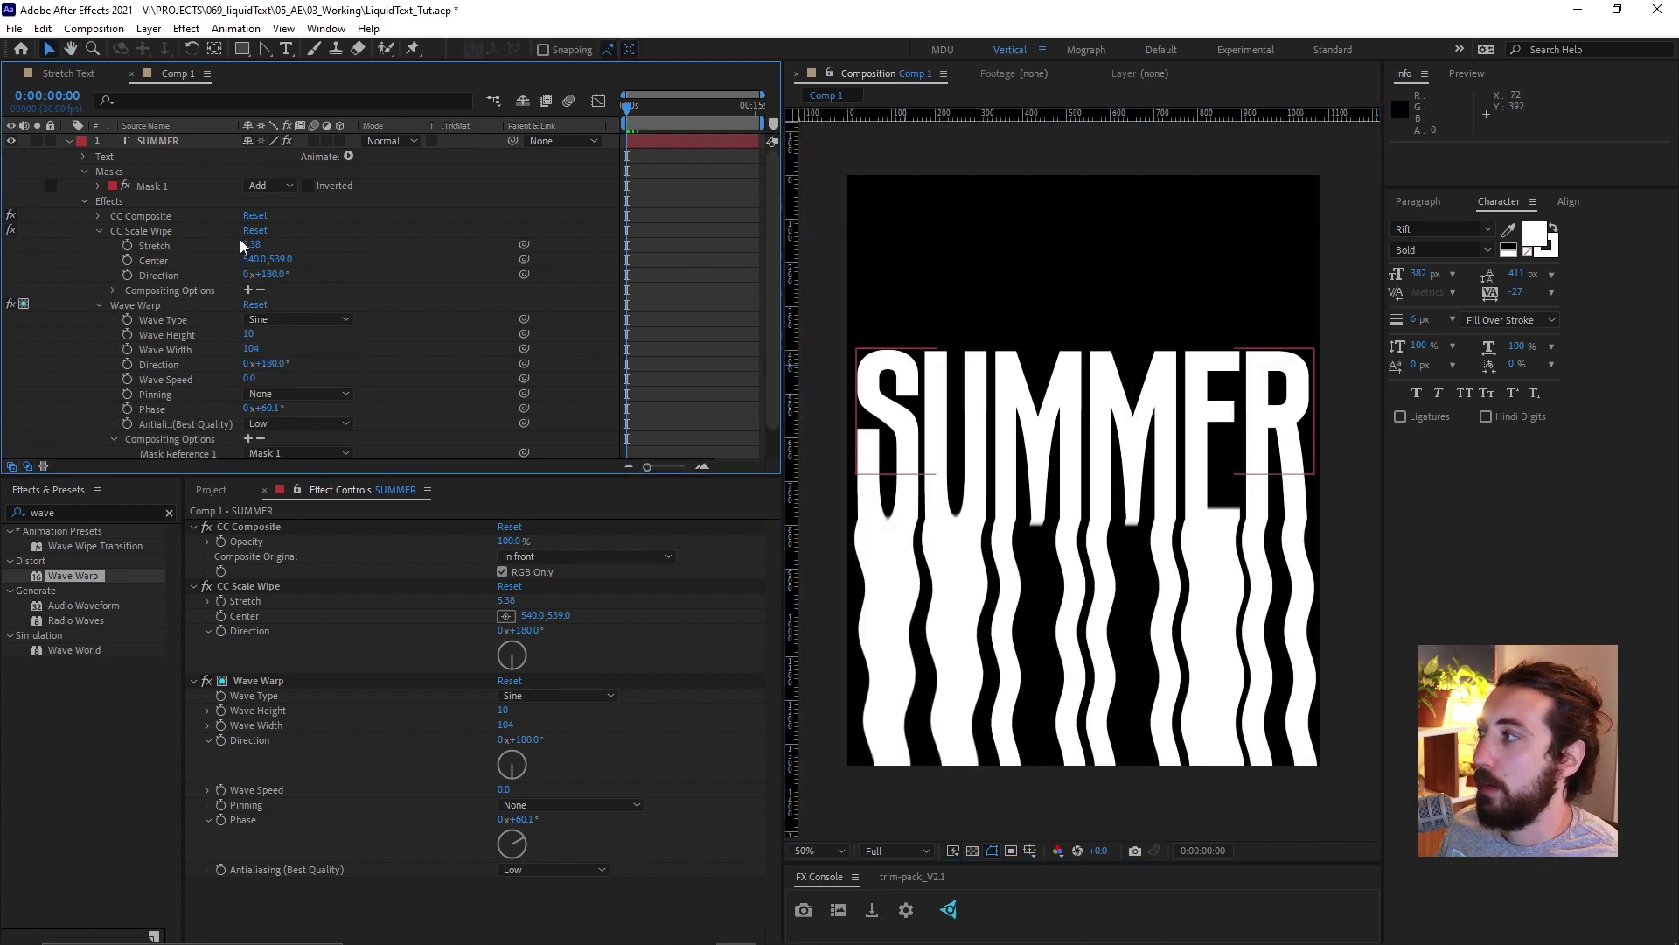
{"action": "left_click", "coordinate": [639, 106]}
{"action": "scroll", "coordinate": [638, 181], "scroll_direction": "up", "scroll_amount": 3}
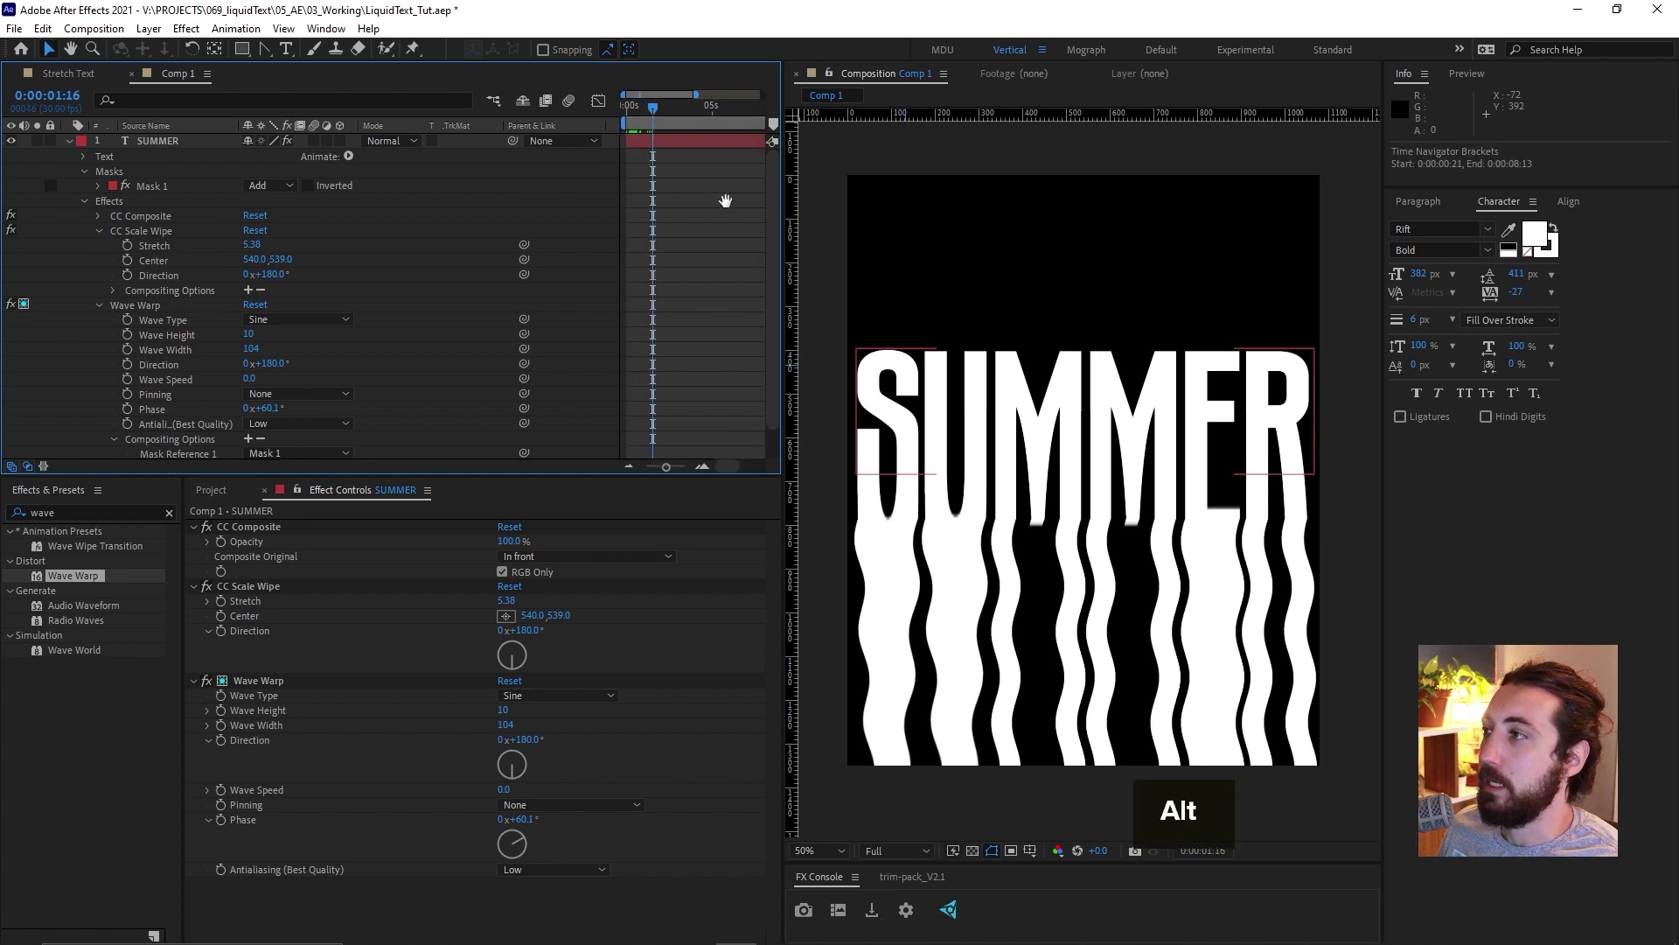
{"action": "left_click_drag", "start_coordinate": [651, 112], "coordinate": [627, 107]}
{"action": "left_click", "coordinate": [127, 245]}
{"action": "left_click", "coordinate": [169, 245]}
{"action": "type", "text": "0"}
{"action": "key", "text": "Return"}
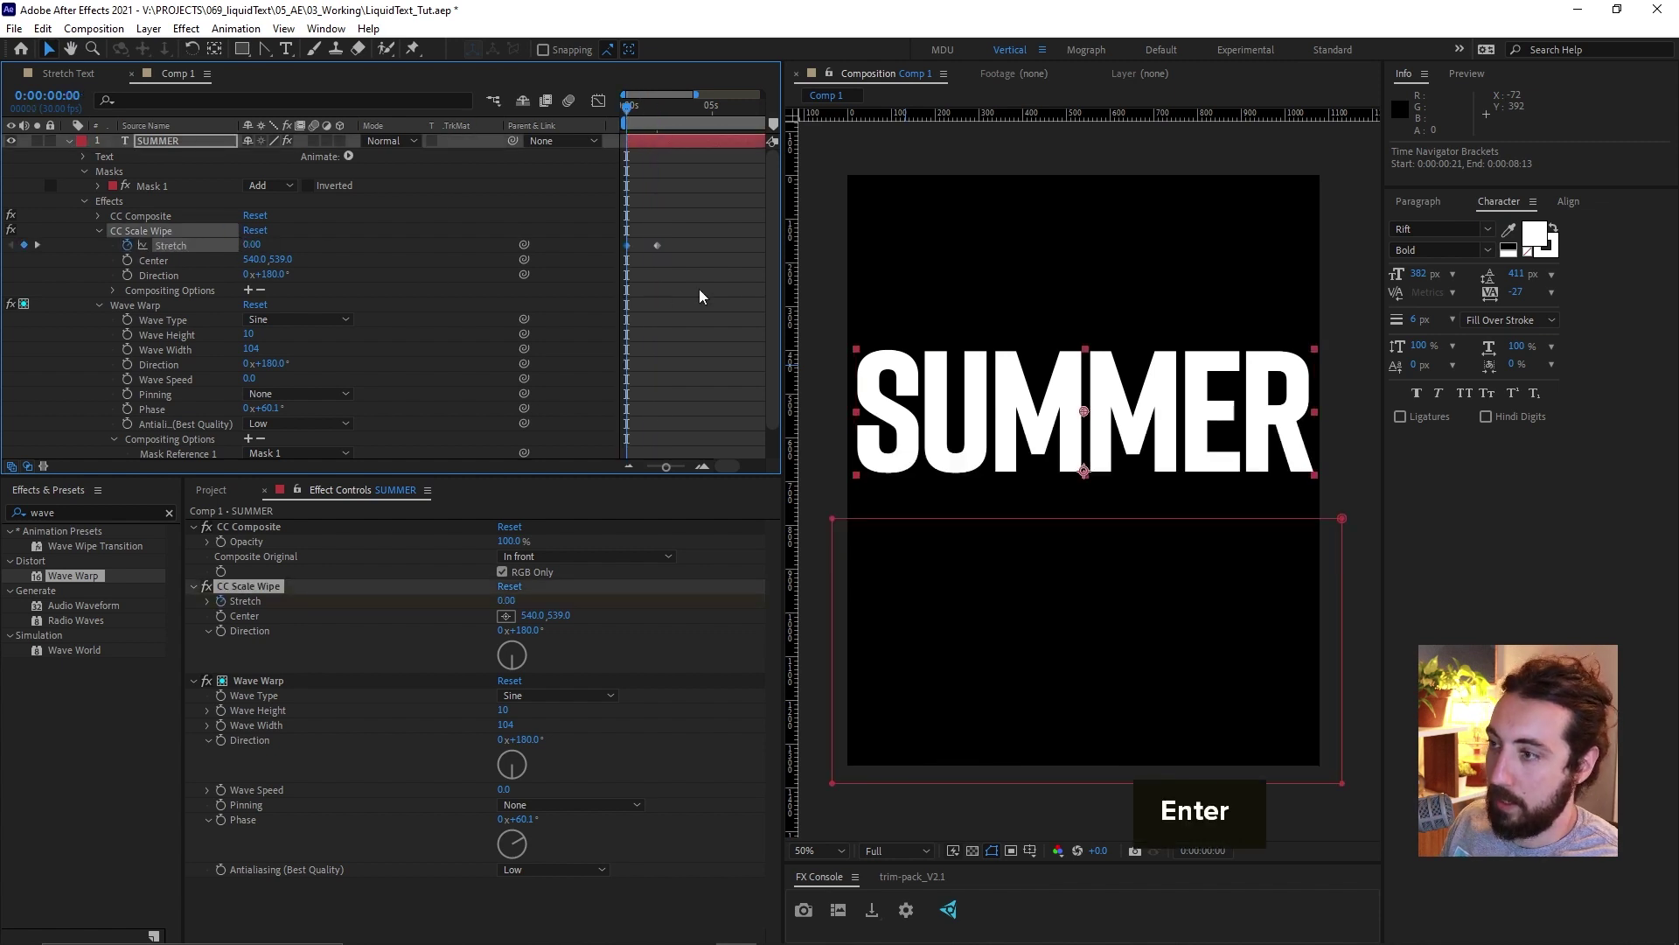
- Ease the Stretch keyframes with F9 and preview the growing drips
{"action": "key", "text": "space"}
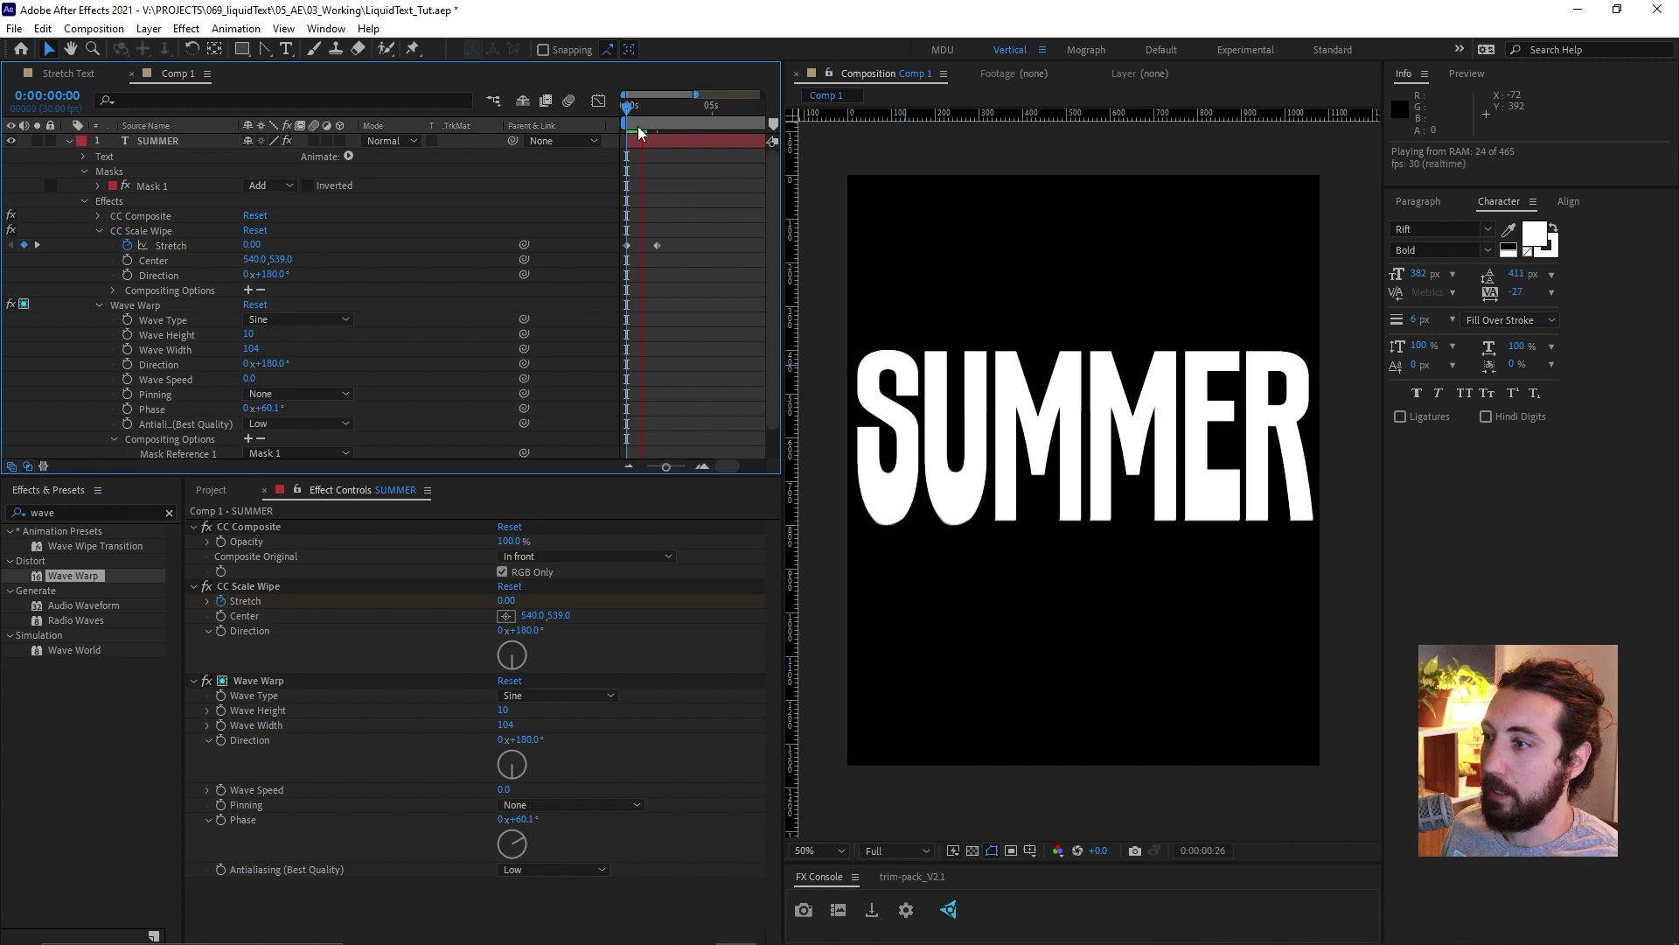
{"action": "left_click", "coordinate": [650, 106]}
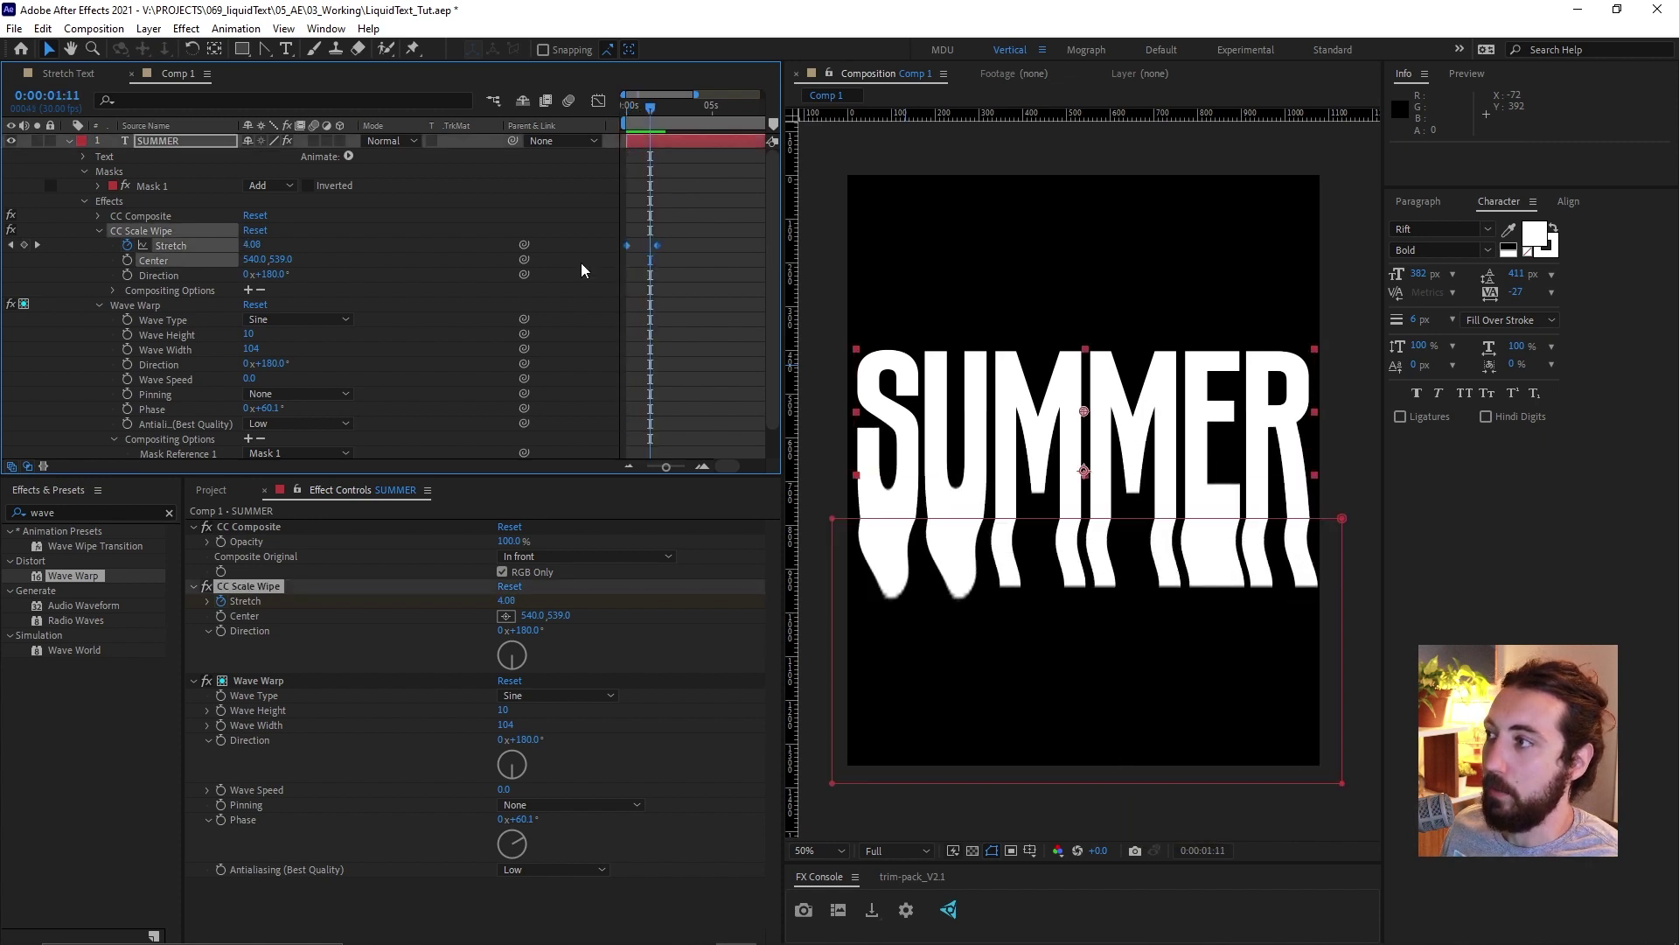
{"action": "key", "text": "F9"}
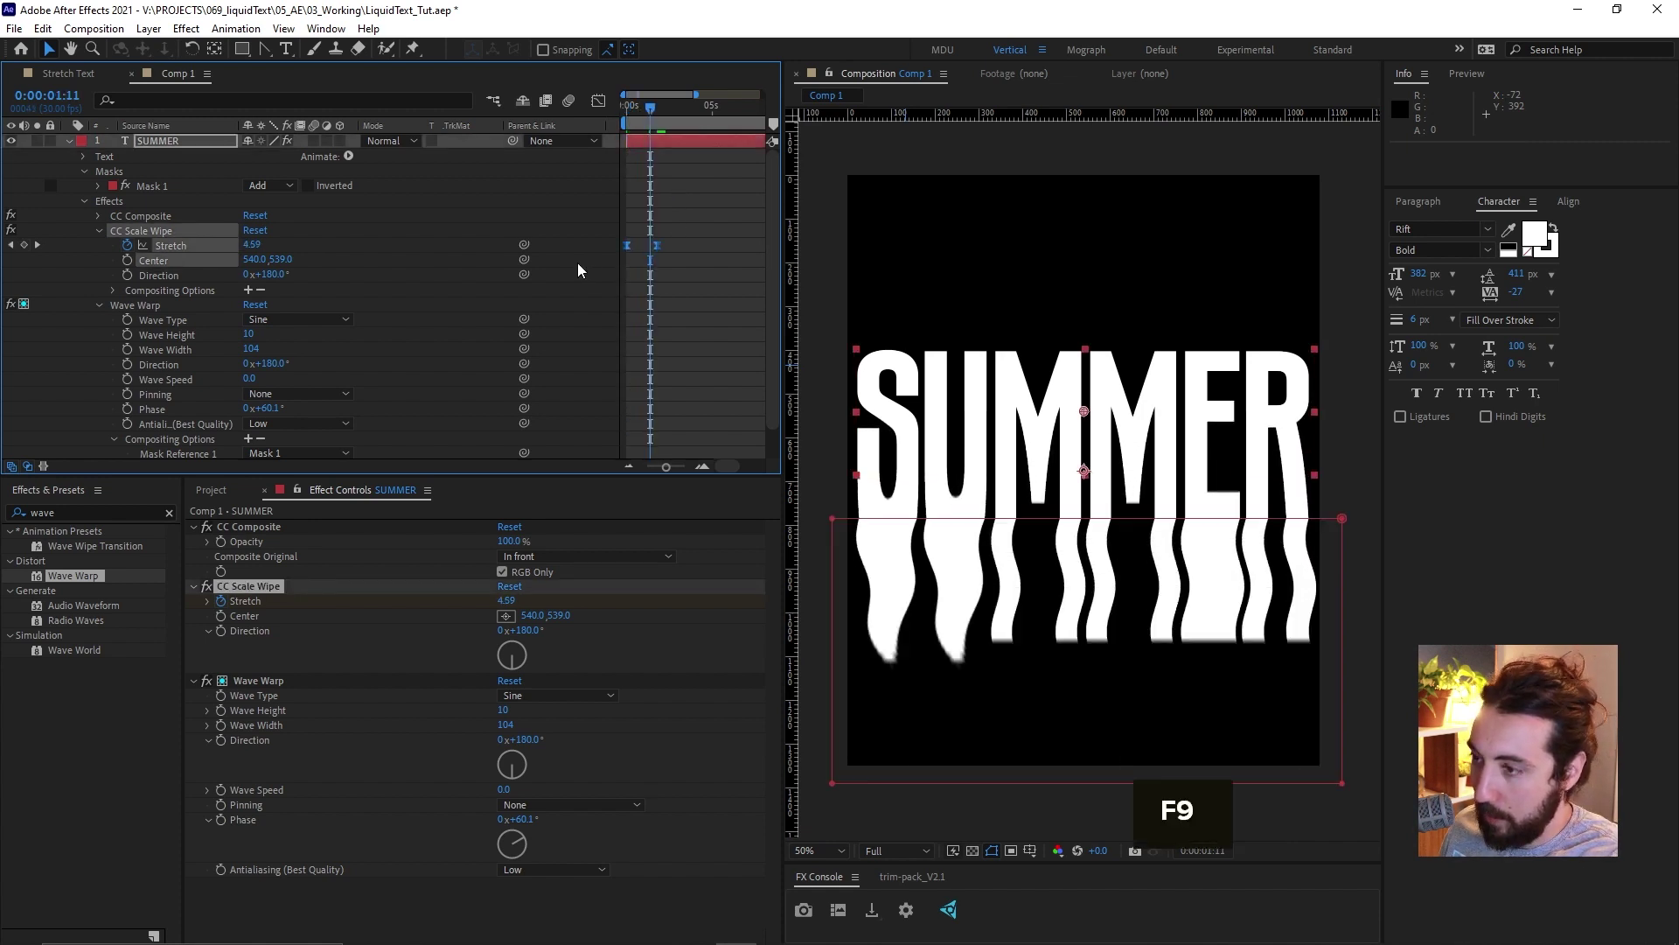
{"action": "left_click", "coordinate": [595, 198]}
{"action": "key", "text": "Home"}
{"action": "key", "text": "space"}
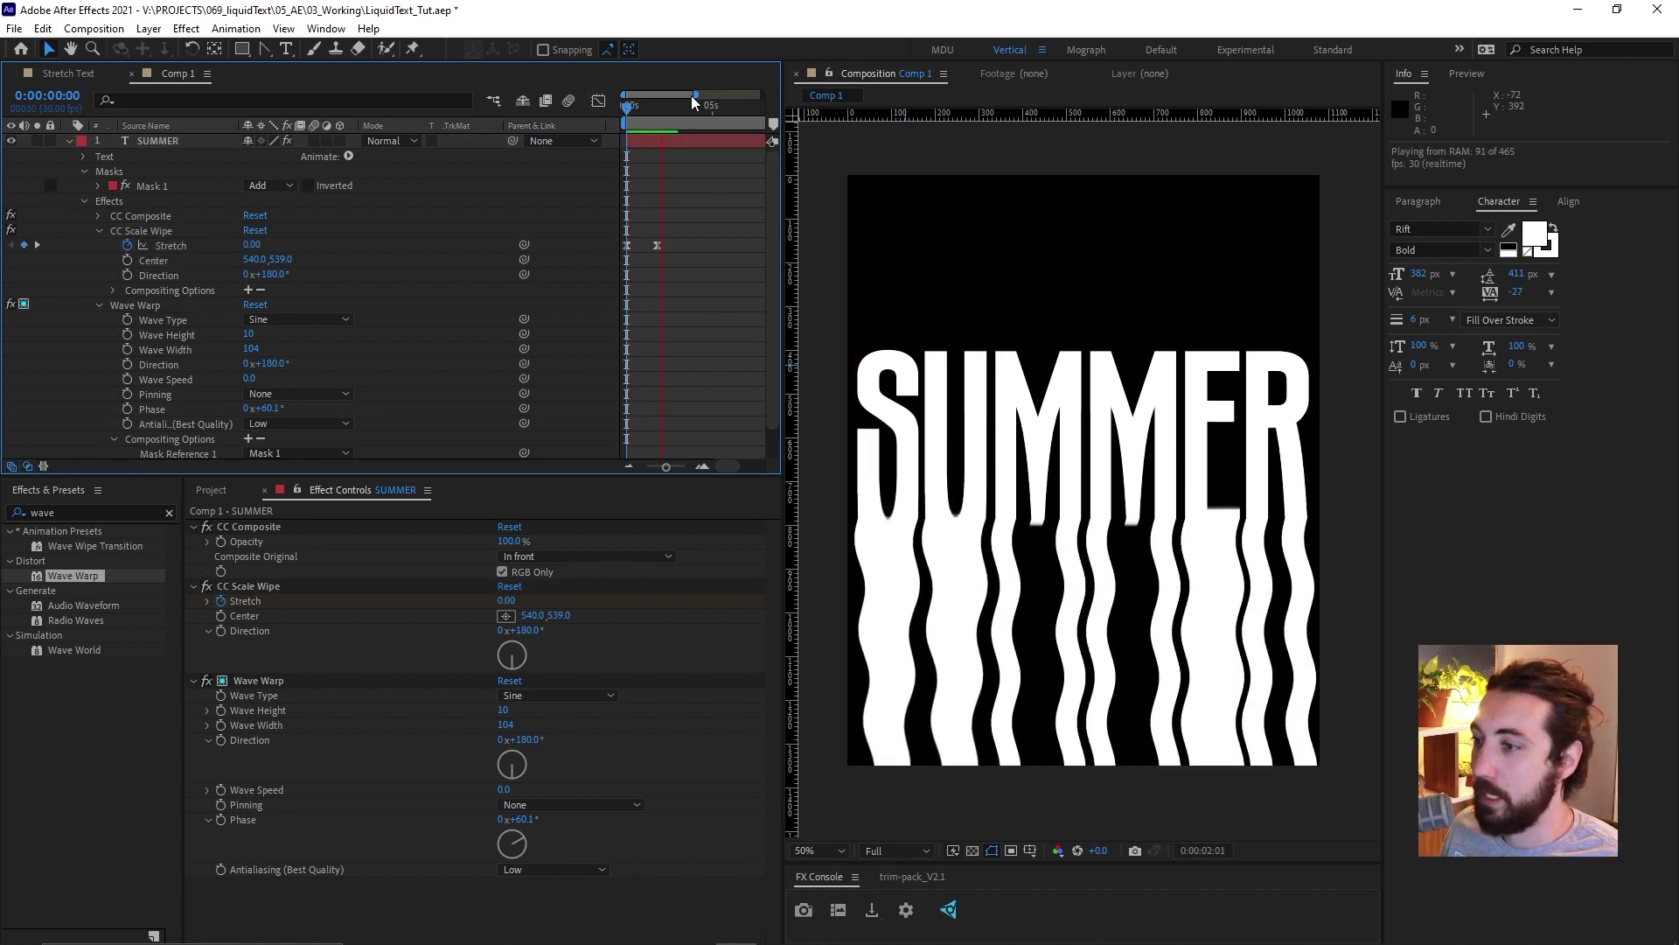
- Move to the 1:24 Stretch keyframe and test Wave Height values, undoing each change
{"action": "key", "text": "space"}
{"action": "left_click", "coordinate": [665, 147]}
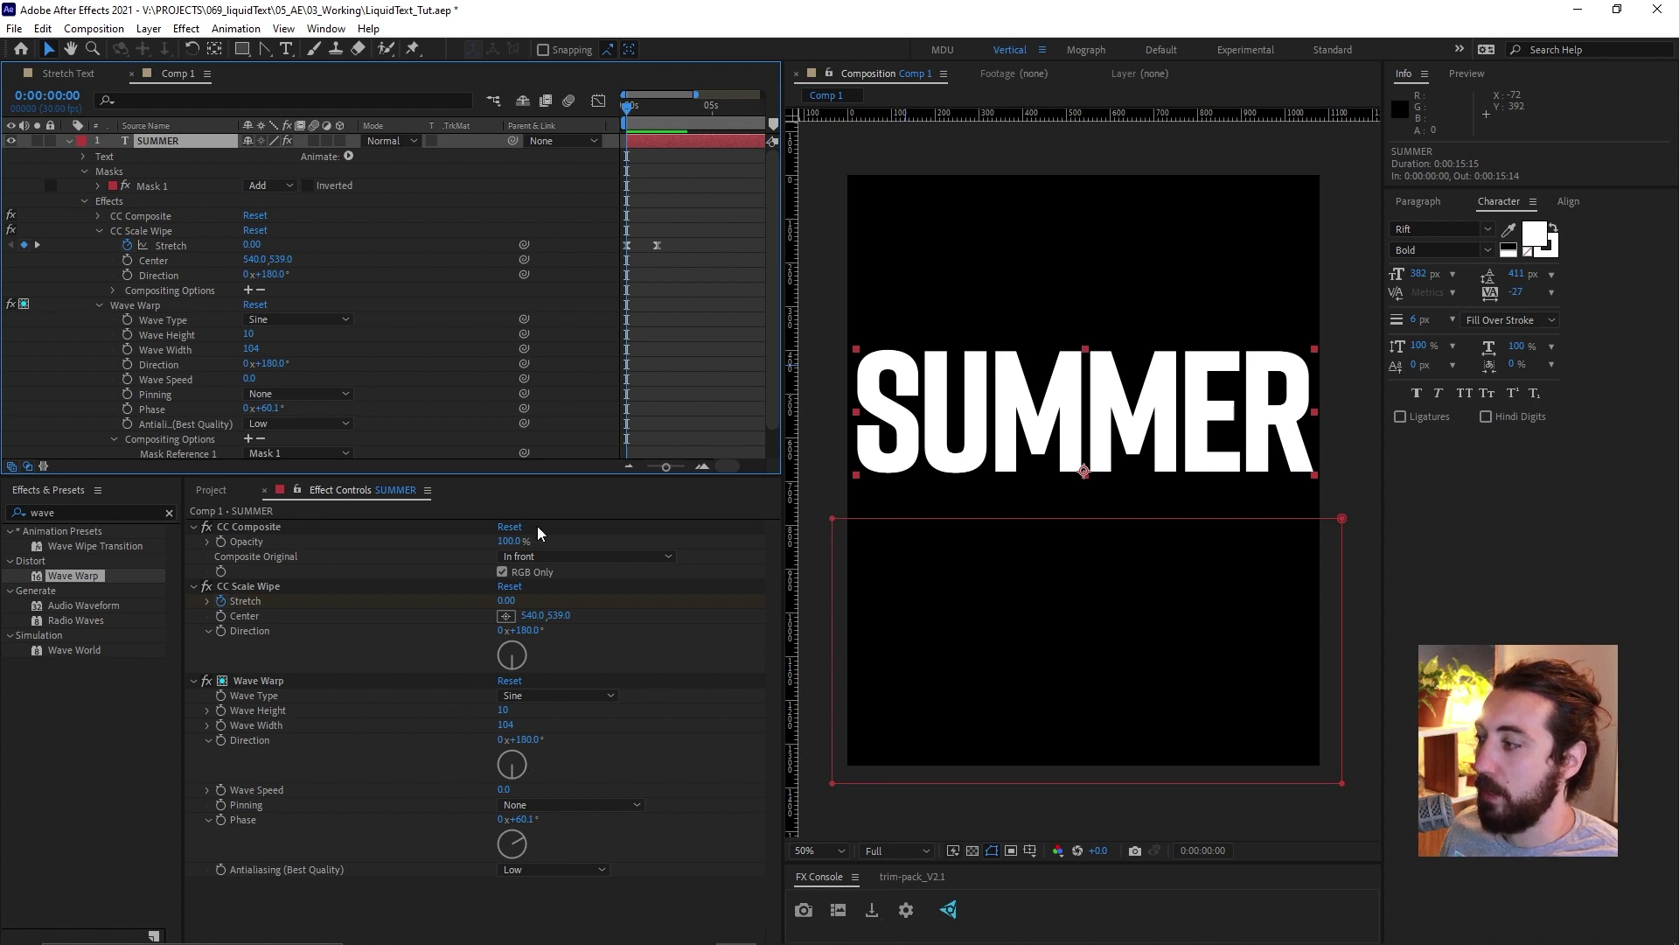
{"action": "left_click", "coordinate": [658, 108]}
{"action": "key", "text": "shift"}
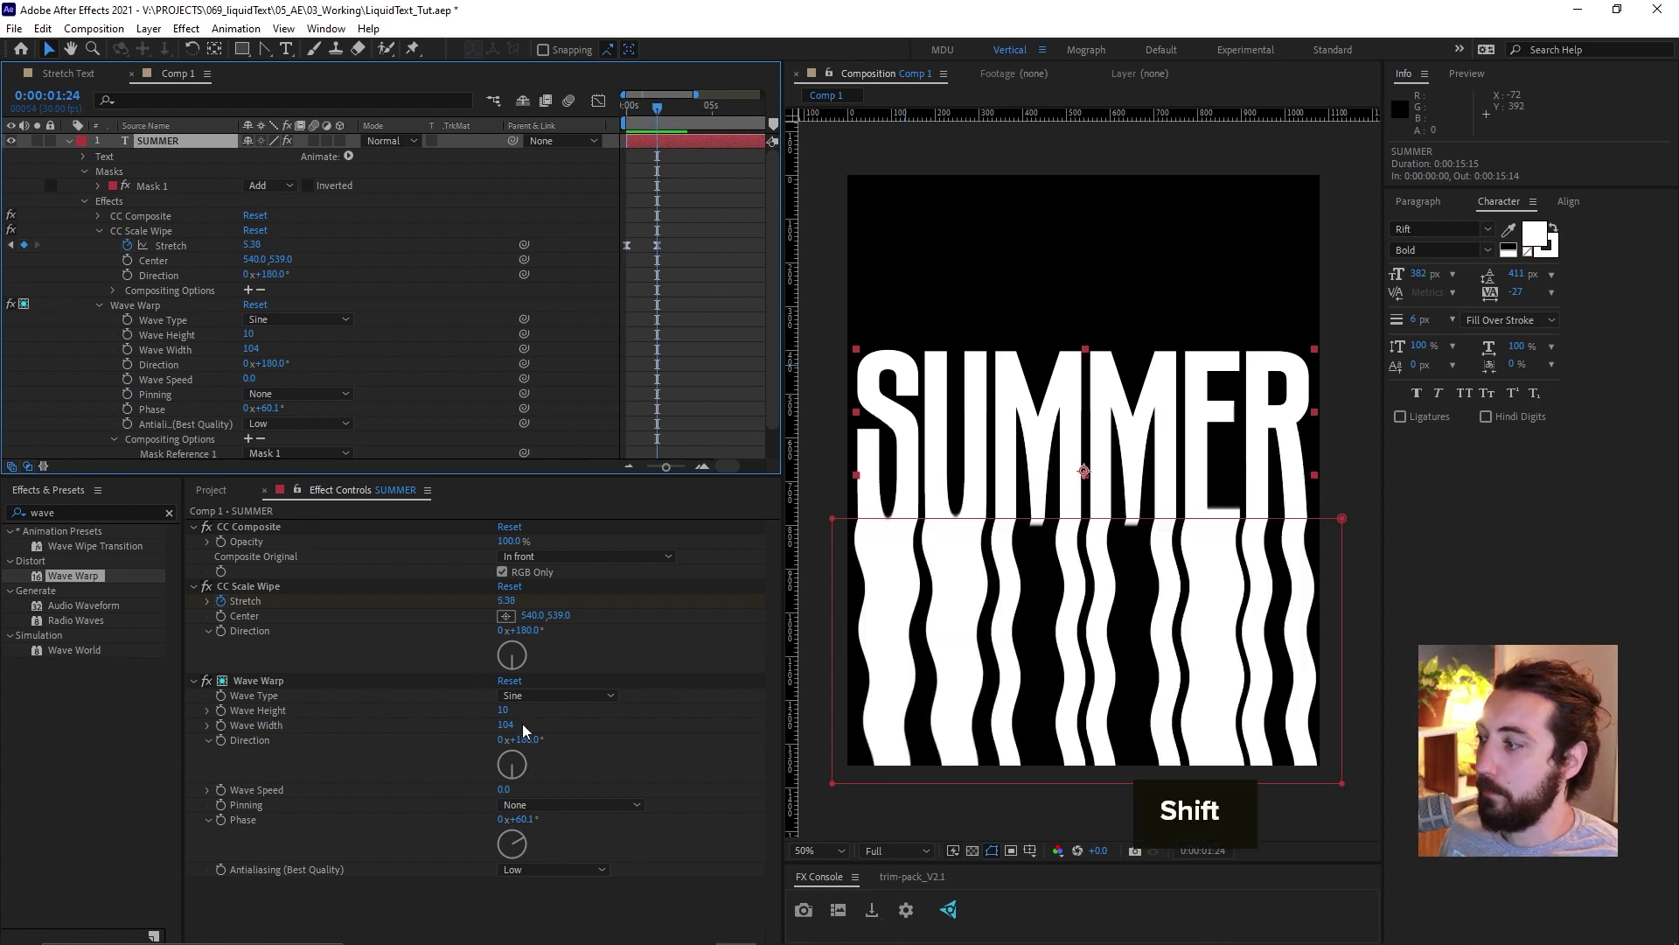
{"action": "left_click_drag", "start_coordinate": [505, 739], "coordinate": [412, 742]}
{"action": "key", "text": "ctrl+z"}
{"action": "left_click_drag", "start_coordinate": [499, 713], "coordinate": [514, 715]}
{"action": "key", "text": "ctrl+z"}
- Keyframe Wave Height at 10 at 1:24 and 0 at the start
{"action": "left_click", "coordinate": [221, 710]}
{"action": "left_click", "coordinate": [674, 79]}
{"action": "key", "text": "Home"}
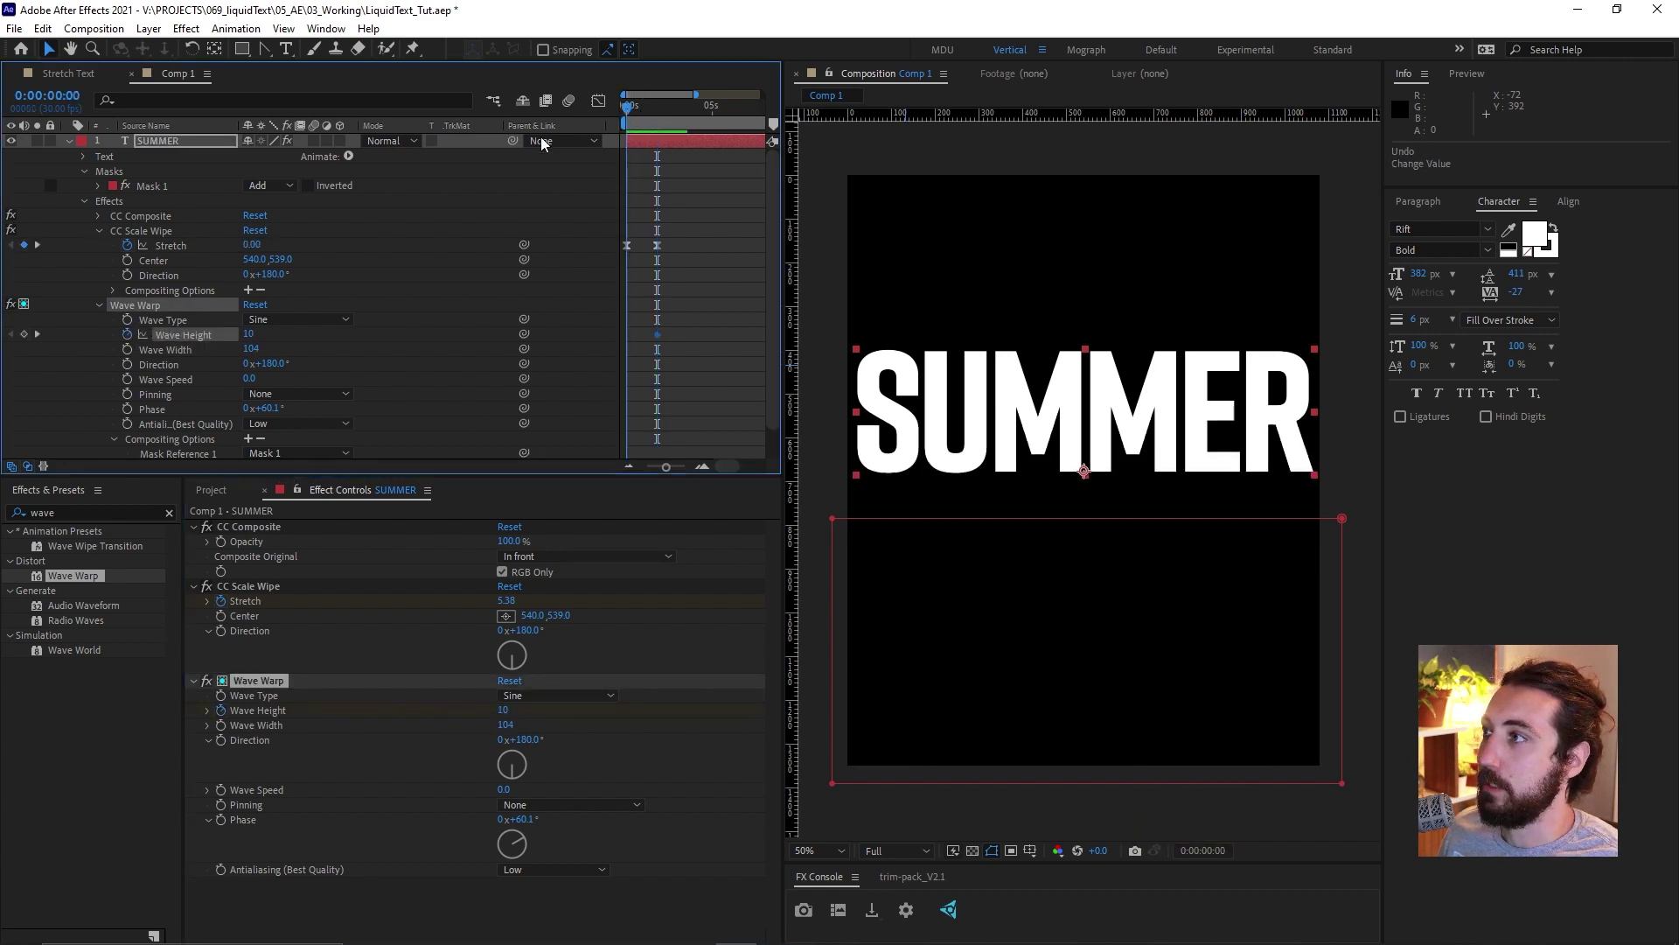
{"action": "left_click", "coordinate": [501, 710]}
{"action": "type", "text": "0"}
{"action": "key", "text": "Return"}
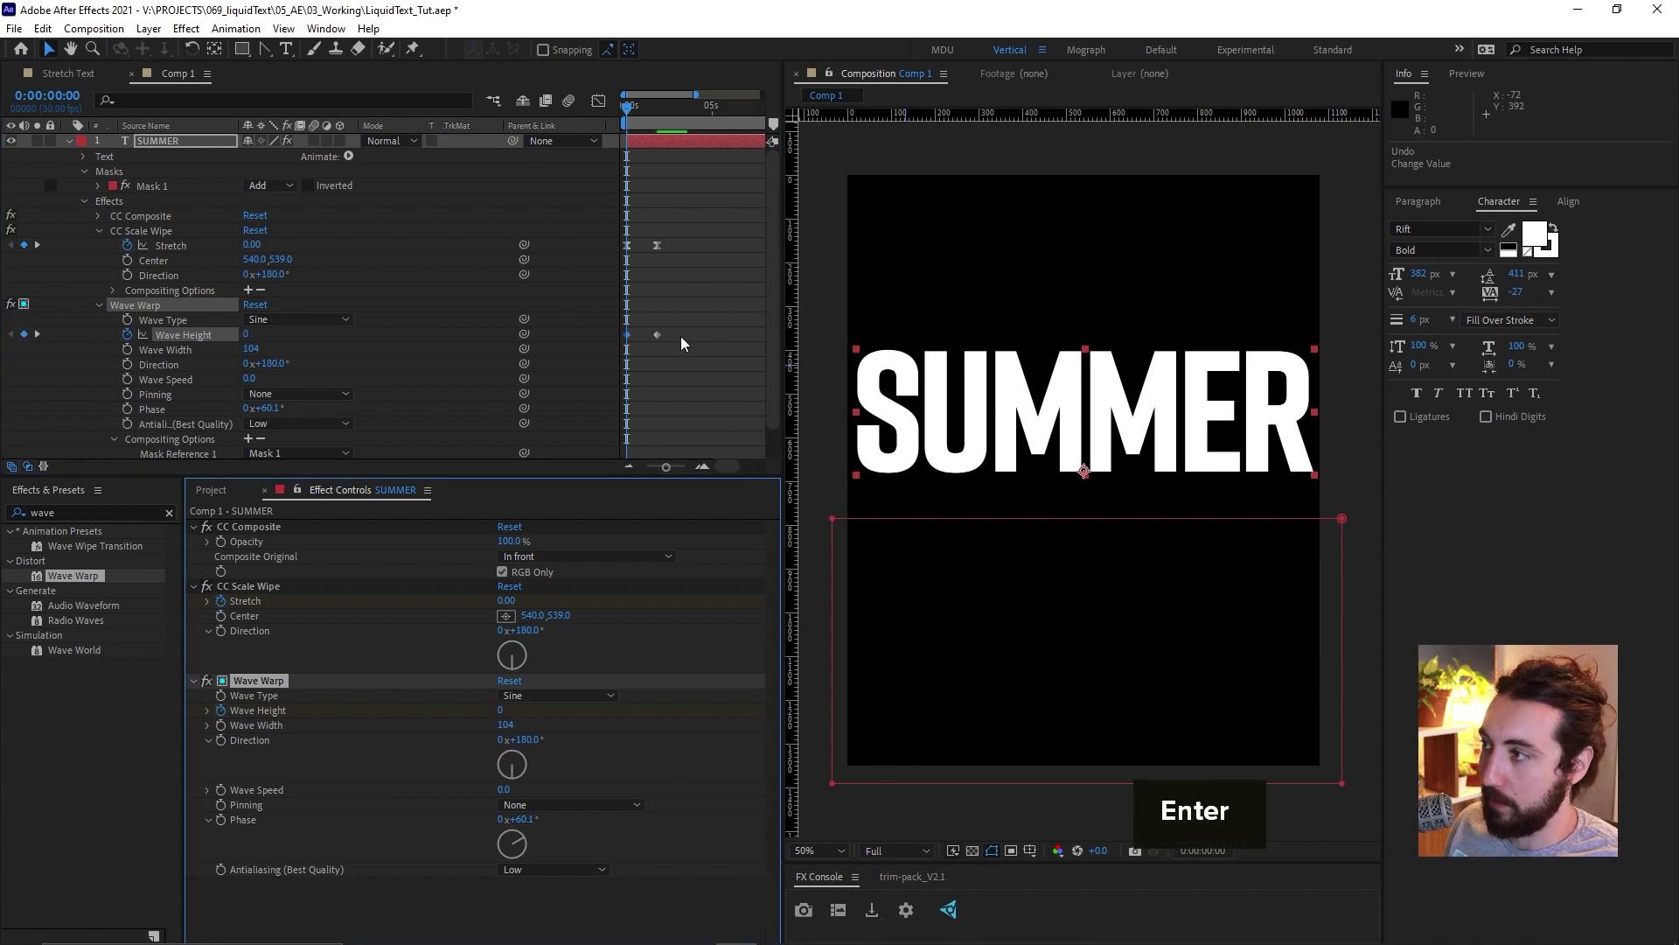
- Ease the Wave Height keyframes with F9 and preview the animation
{"action": "left_click", "coordinate": [611, 344]}
{"action": "key", "text": "F9"}
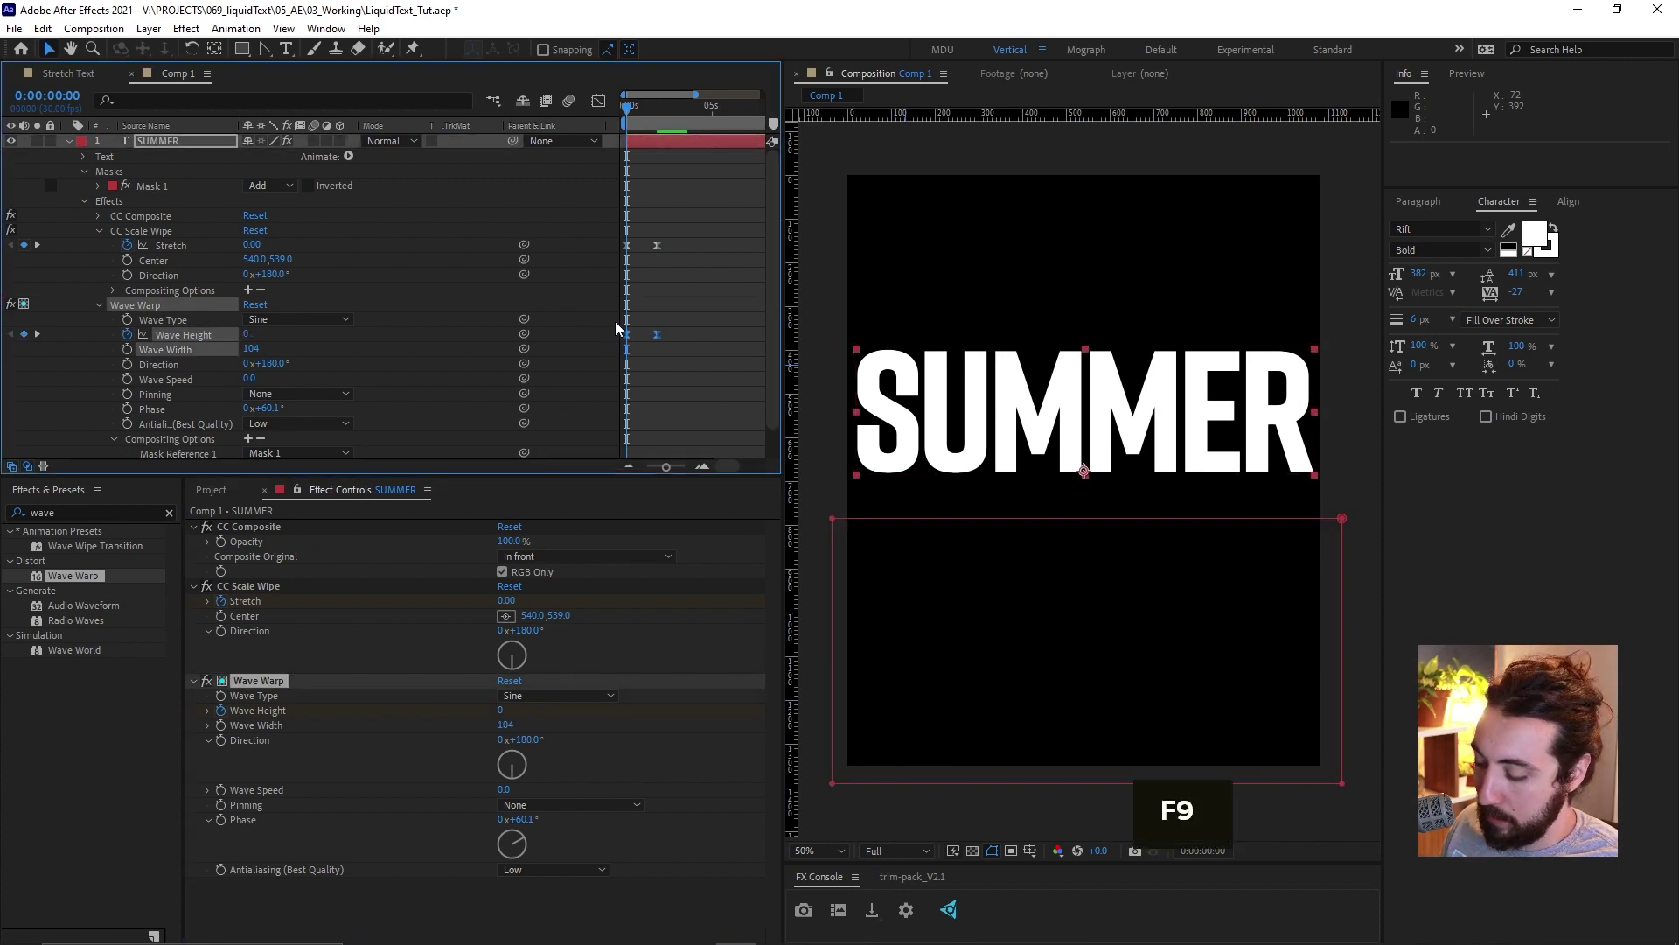
{"action": "key", "text": "space"}
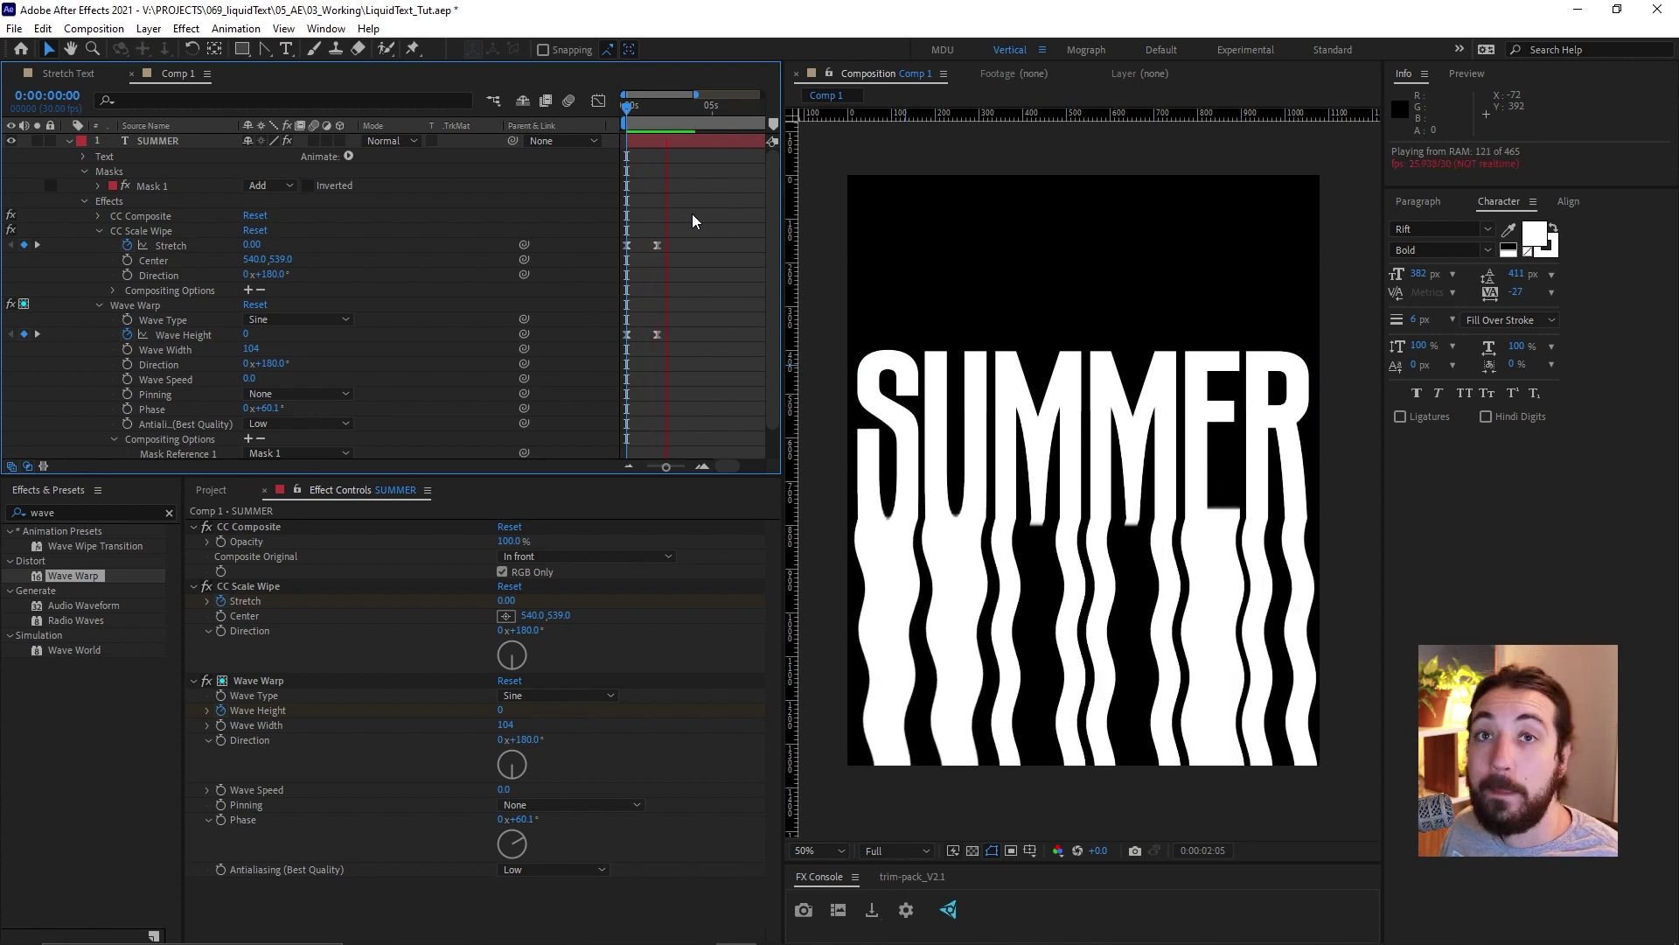
{"action": "left_click", "coordinate": [668, 128]}
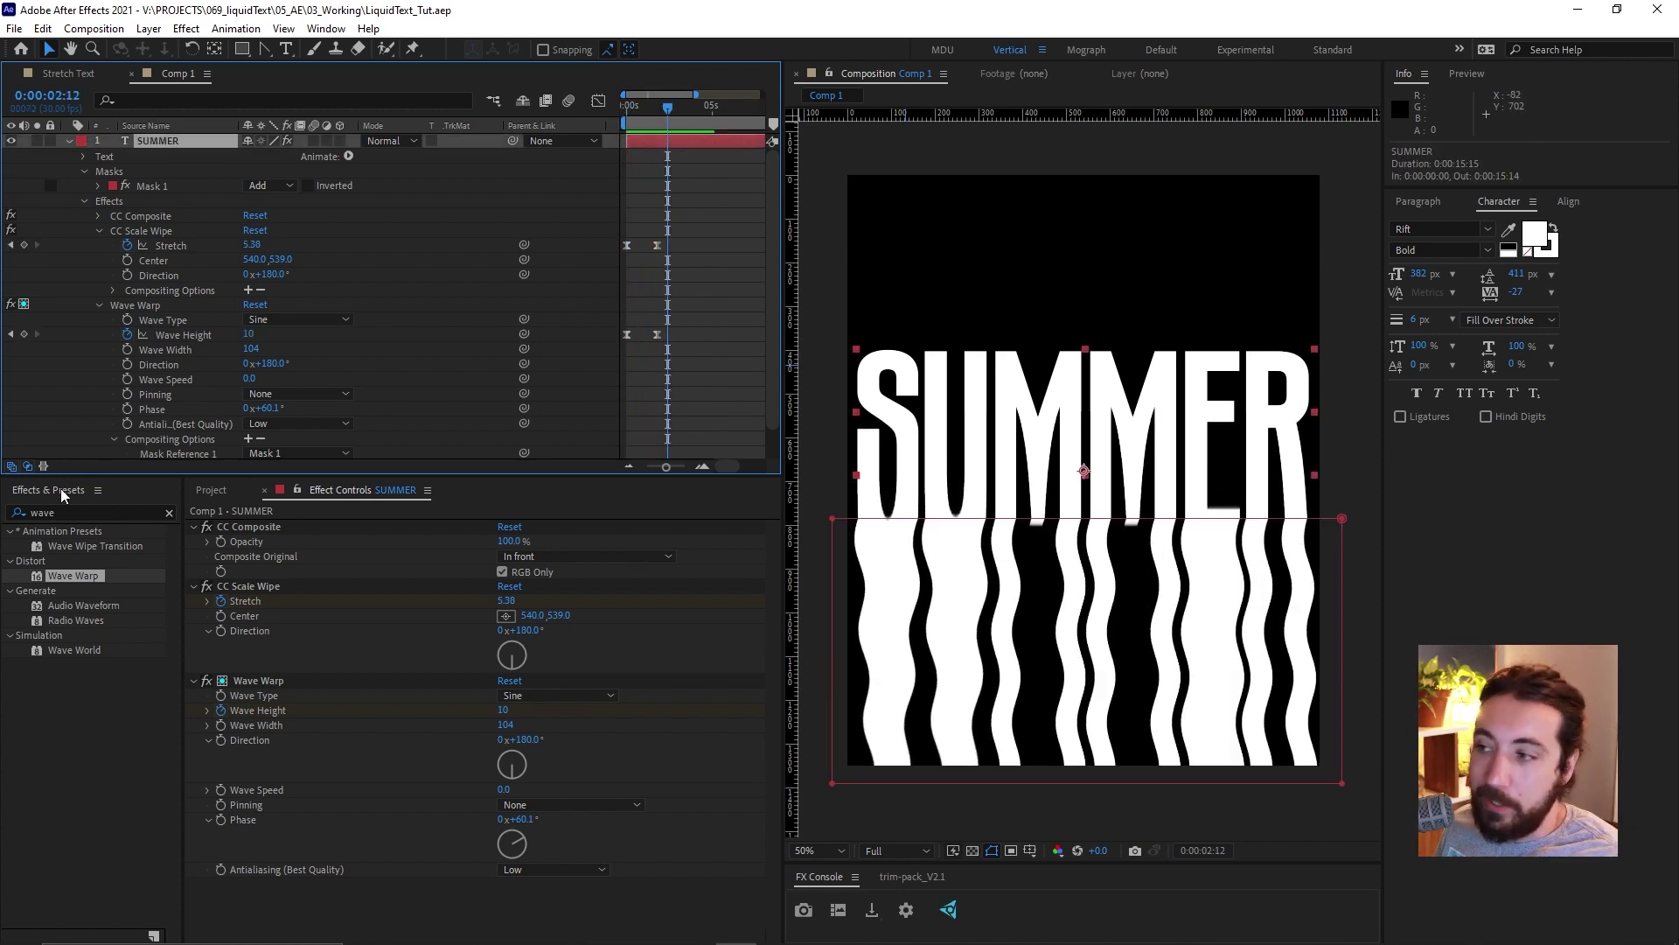
- Apply CC Smear to SUMMER, placing its start point lower left and end point lower right
{"action": "key", "text": "ctrl+5"}
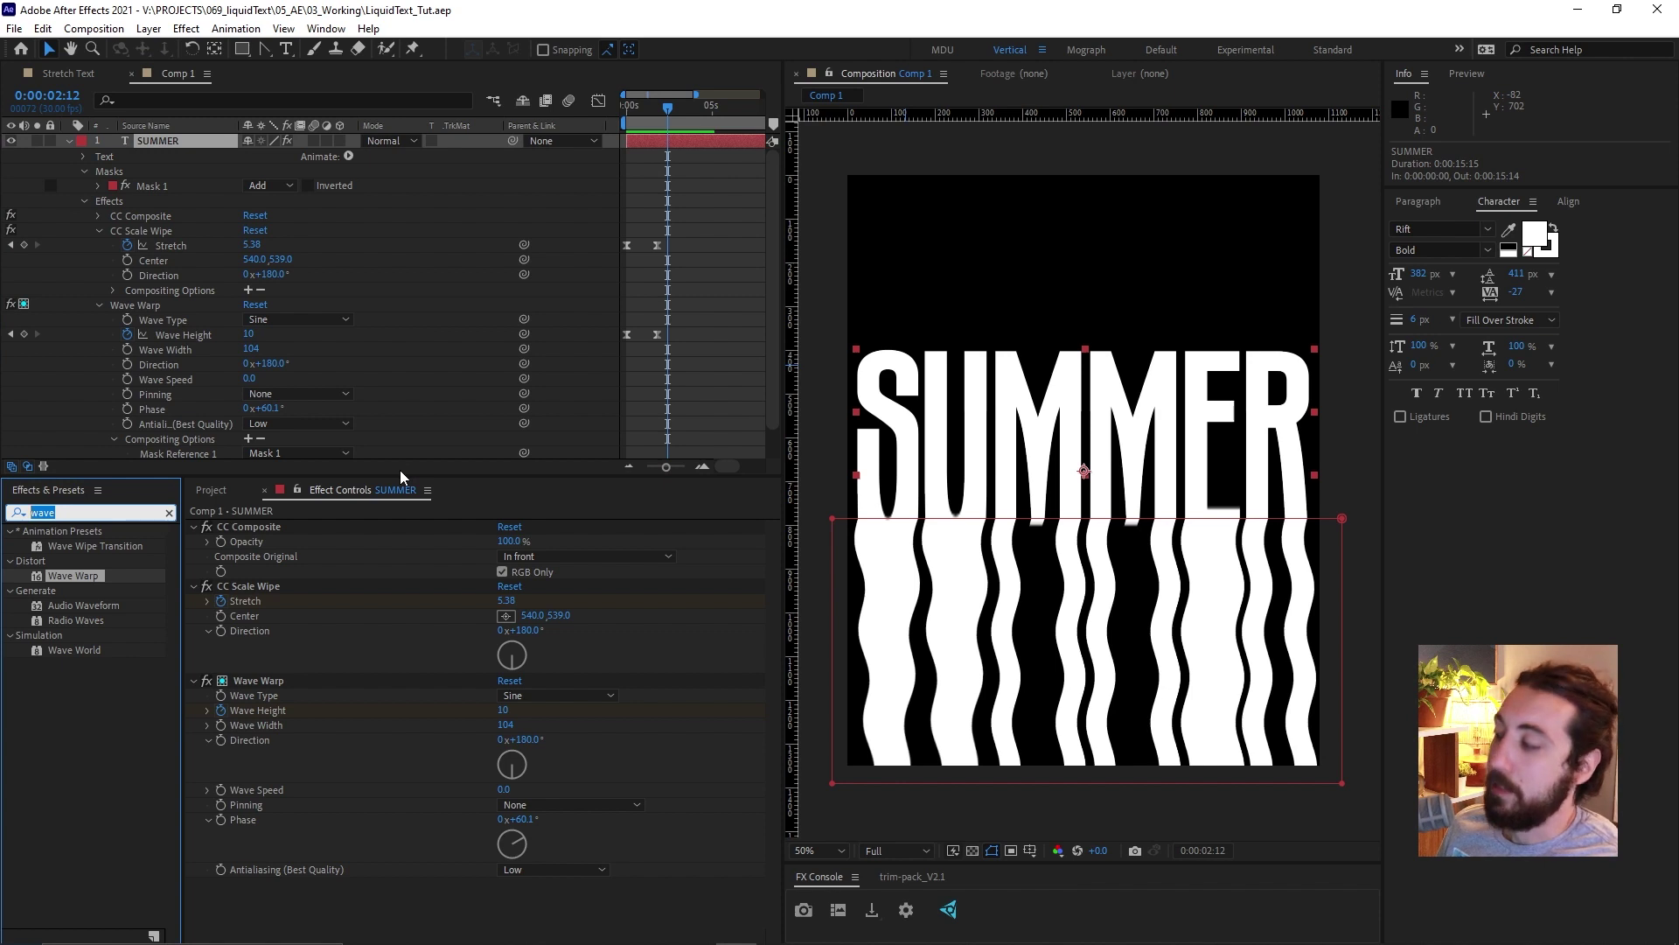
{"action": "type", "text": "cc smear"}
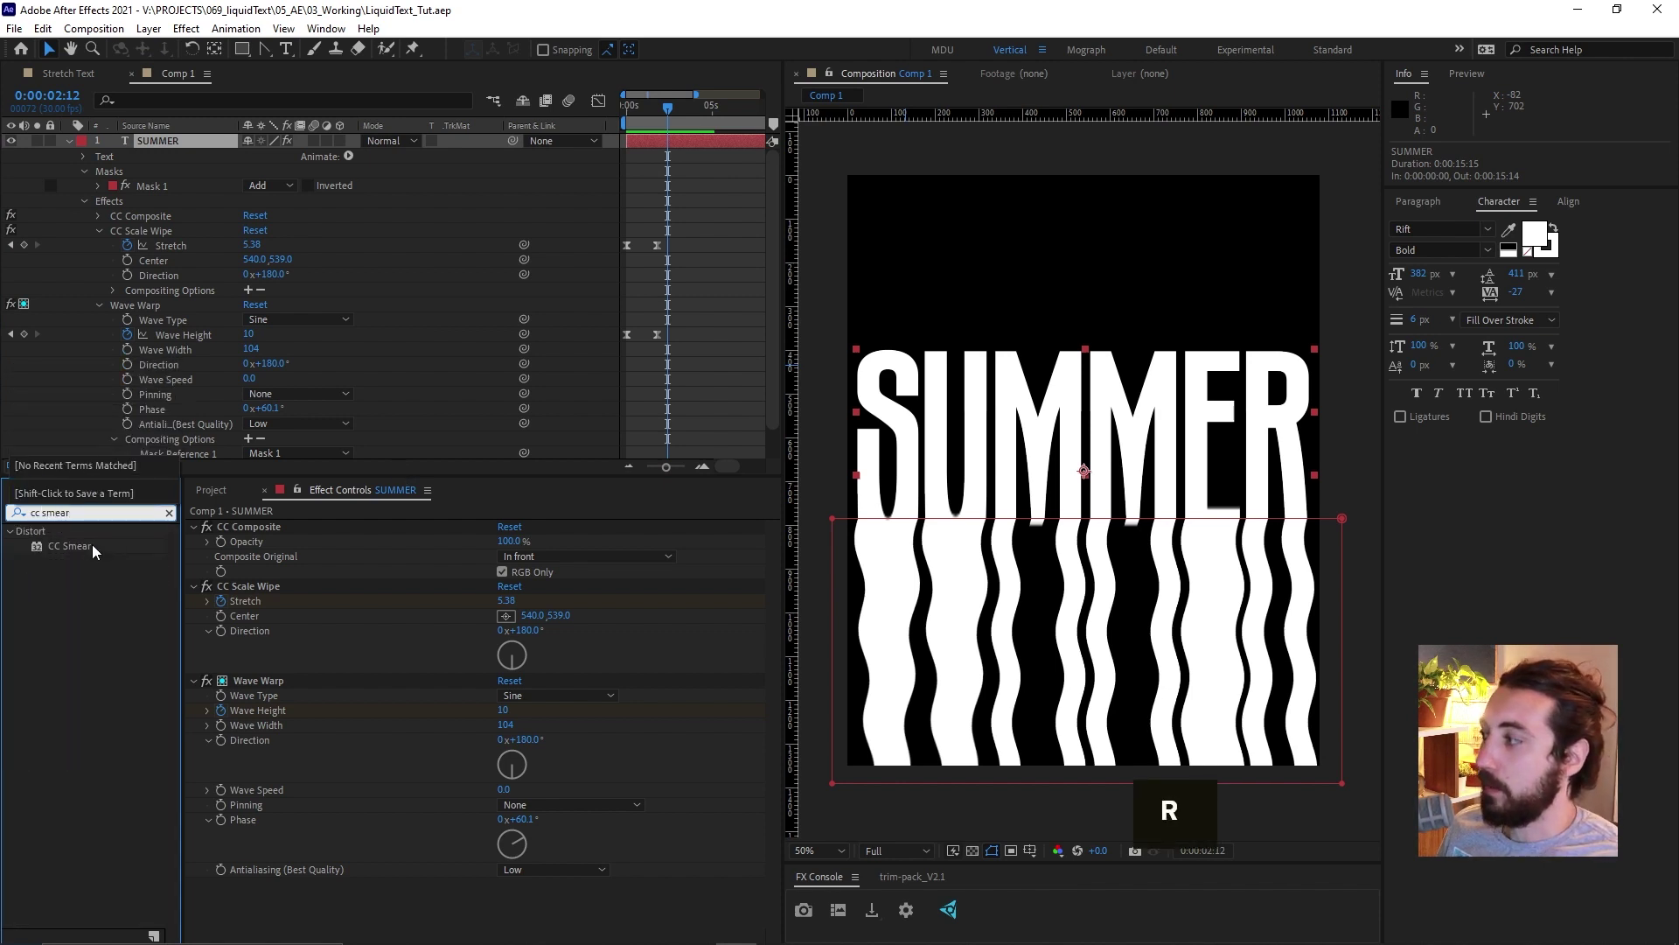
{"action": "double_click", "coordinate": [88, 546]}
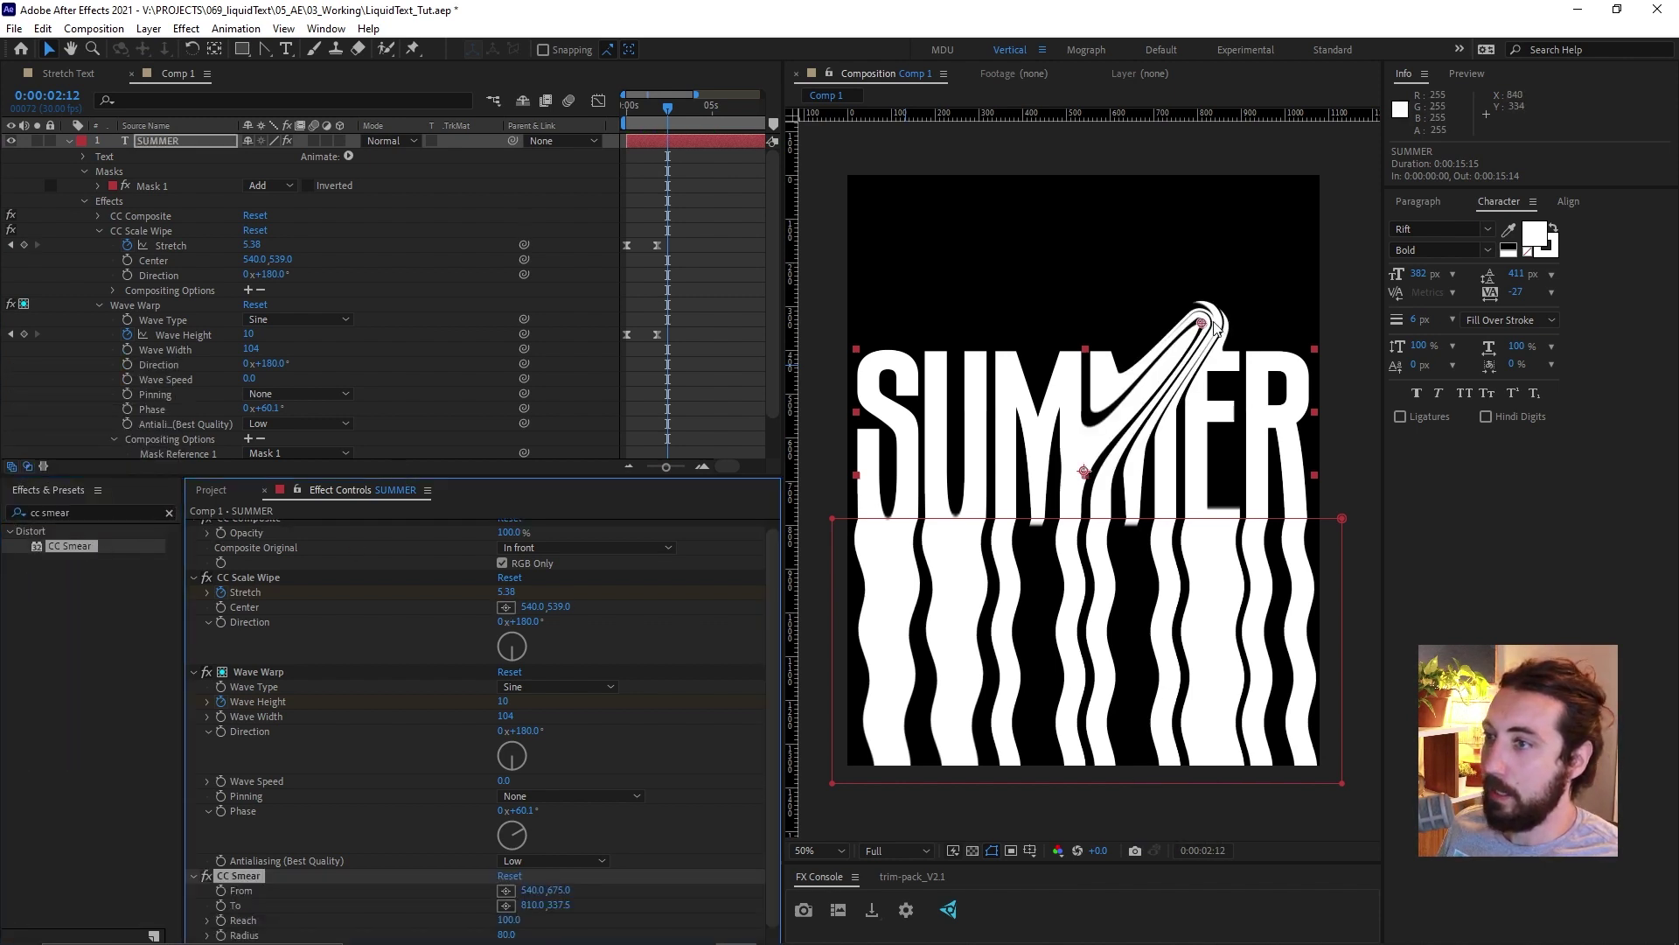
{"action": "mouse_move", "coordinate": [1202, 324]}
{"action": "left_mouse_down"}
{"action": "mouse_move", "coordinate": [1313, 733]}
{"action": "mouse_move", "coordinate": [1345, 681]}
{"action": "mouse_move", "coordinate": [1321, 734]}
{"action": "mouse_move", "coordinate": [1340, 695]}
{"action": "mouse_move", "coordinate": [1360, 698]}
{"action": "mouse_move", "coordinate": [1368, 751]}
{"action": "left_mouse_up"}
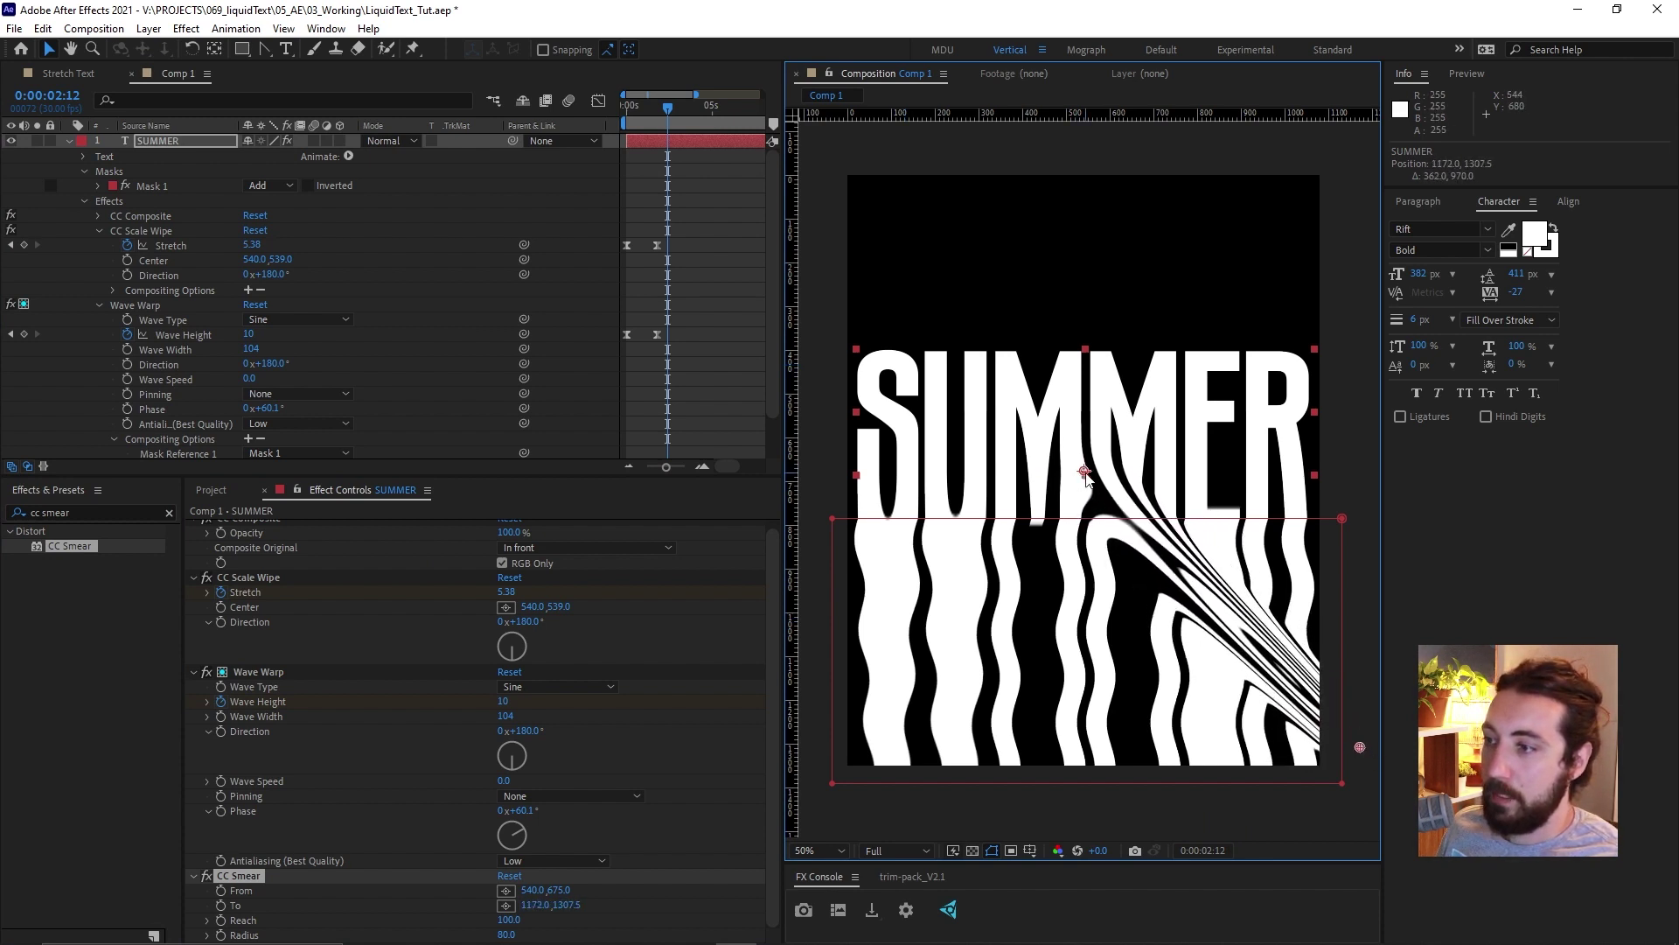
{"action": "mouse_move", "coordinate": [1086, 476]}
{"action": "left_mouse_down"}
{"action": "mouse_move", "coordinate": [802, 613]}
{"action": "mouse_move", "coordinate": [823, 680]}
{"action": "mouse_move", "coordinate": [847, 643]}
{"action": "mouse_move", "coordinate": [840, 696]}
{"action": "mouse_move", "coordinate": [805, 616]}
{"action": "left_mouse_up"}
{"action": "key", "text": "comma"}
{"action": "left_click_drag", "start_coordinate": [951, 549], "coordinate": [895, 535]}
{"action": "left_click_drag", "start_coordinate": [1229, 609], "coordinate": [1274, 596]}
- Set CC Smear Reach to 1000 and Radius to 120, then refine the start and end points
{"action": "mouse_move", "coordinate": [510, 921]}
{"action": "left_mouse_down"}
{"action": "mouse_move", "coordinate": [735, 904]}
{"action": "mouse_move", "coordinate": [633, 903]}
{"action": "left_mouse_up"}
{"action": "left_click_drag", "start_coordinate": [507, 934], "coordinate": [543, 934]}
{"action": "key", "text": "Return"}
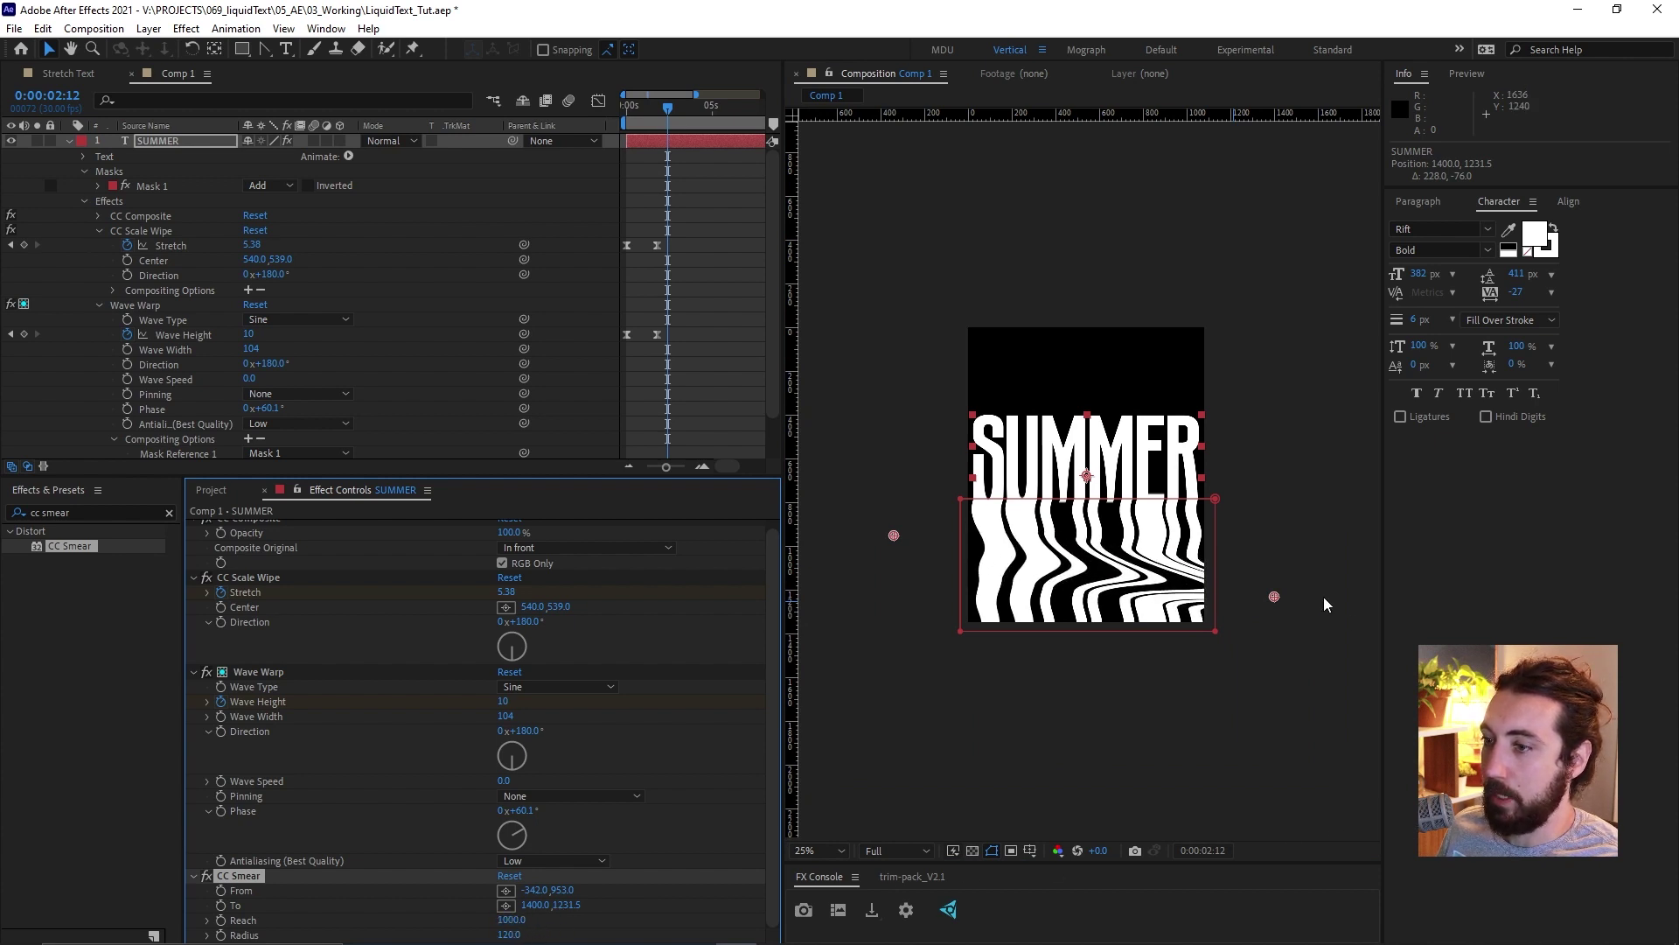
{"action": "mouse_move", "coordinate": [1284, 596]}
{"action": "left_mouse_down"}
{"action": "mouse_move", "coordinate": [1343, 578]}
{"action": "mouse_move", "coordinate": [1350, 525]}
{"action": "mouse_move", "coordinate": [1328, 599]}
{"action": "left_mouse_up"}
{"action": "left_click_drag", "start_coordinate": [894, 537], "coordinate": [874, 527]}
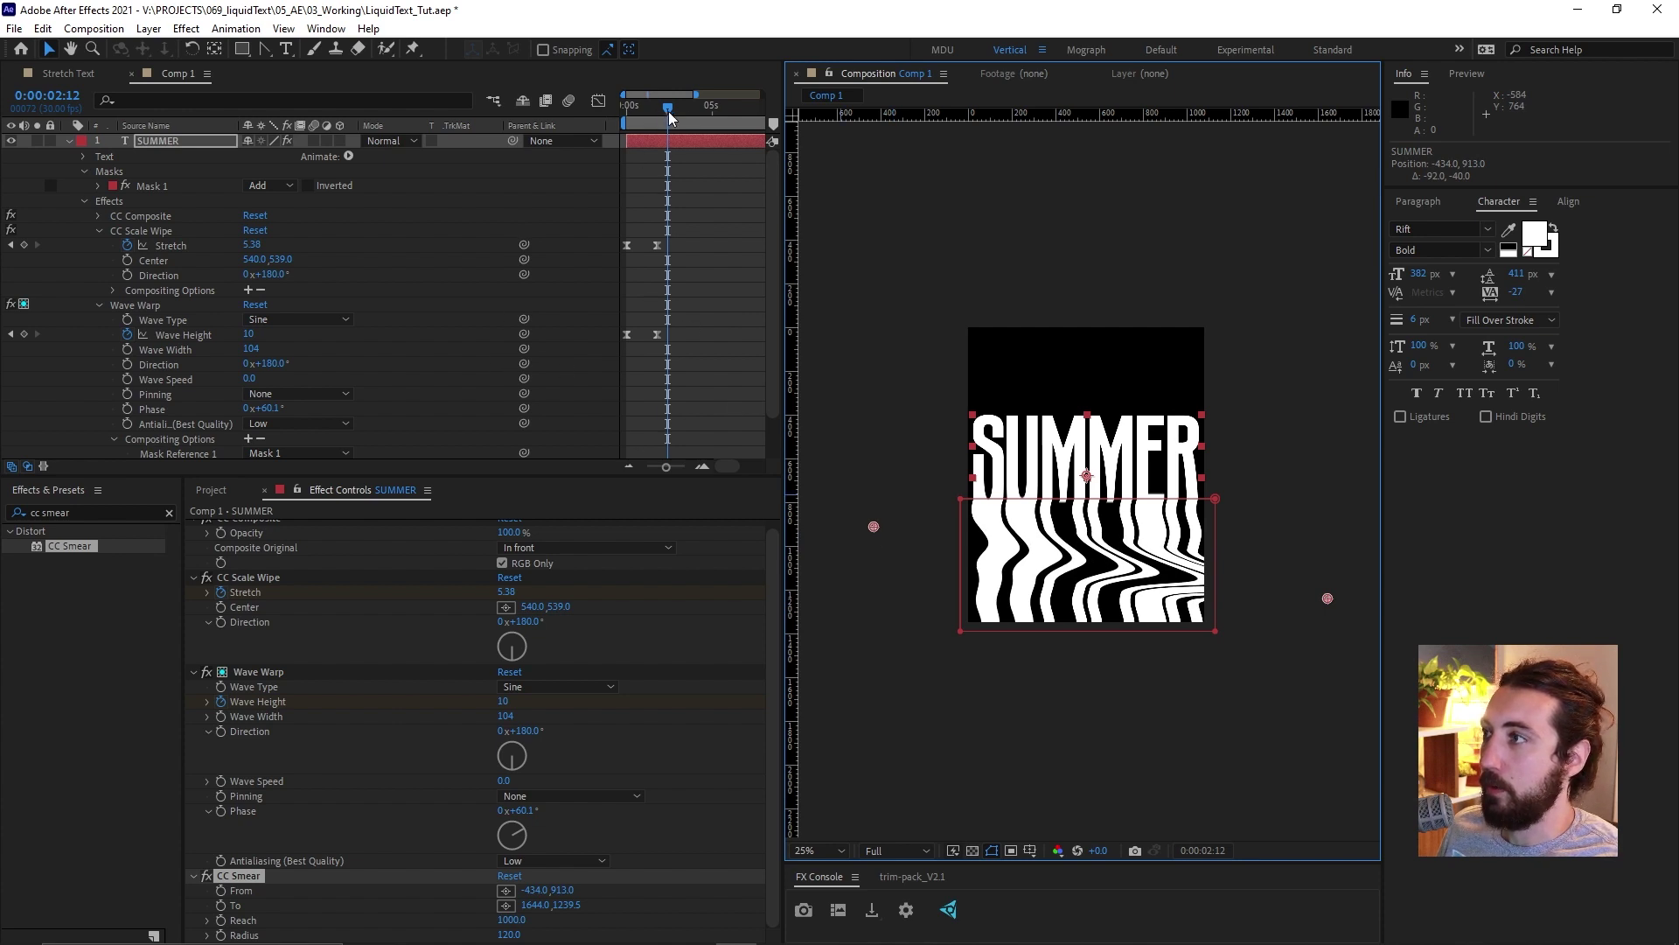
- Keyframe CC Smear's To point at 4:27, then drag it left at 1:08
{"action": "left_click_drag", "start_coordinate": [672, 116], "coordinate": [711, 112]}
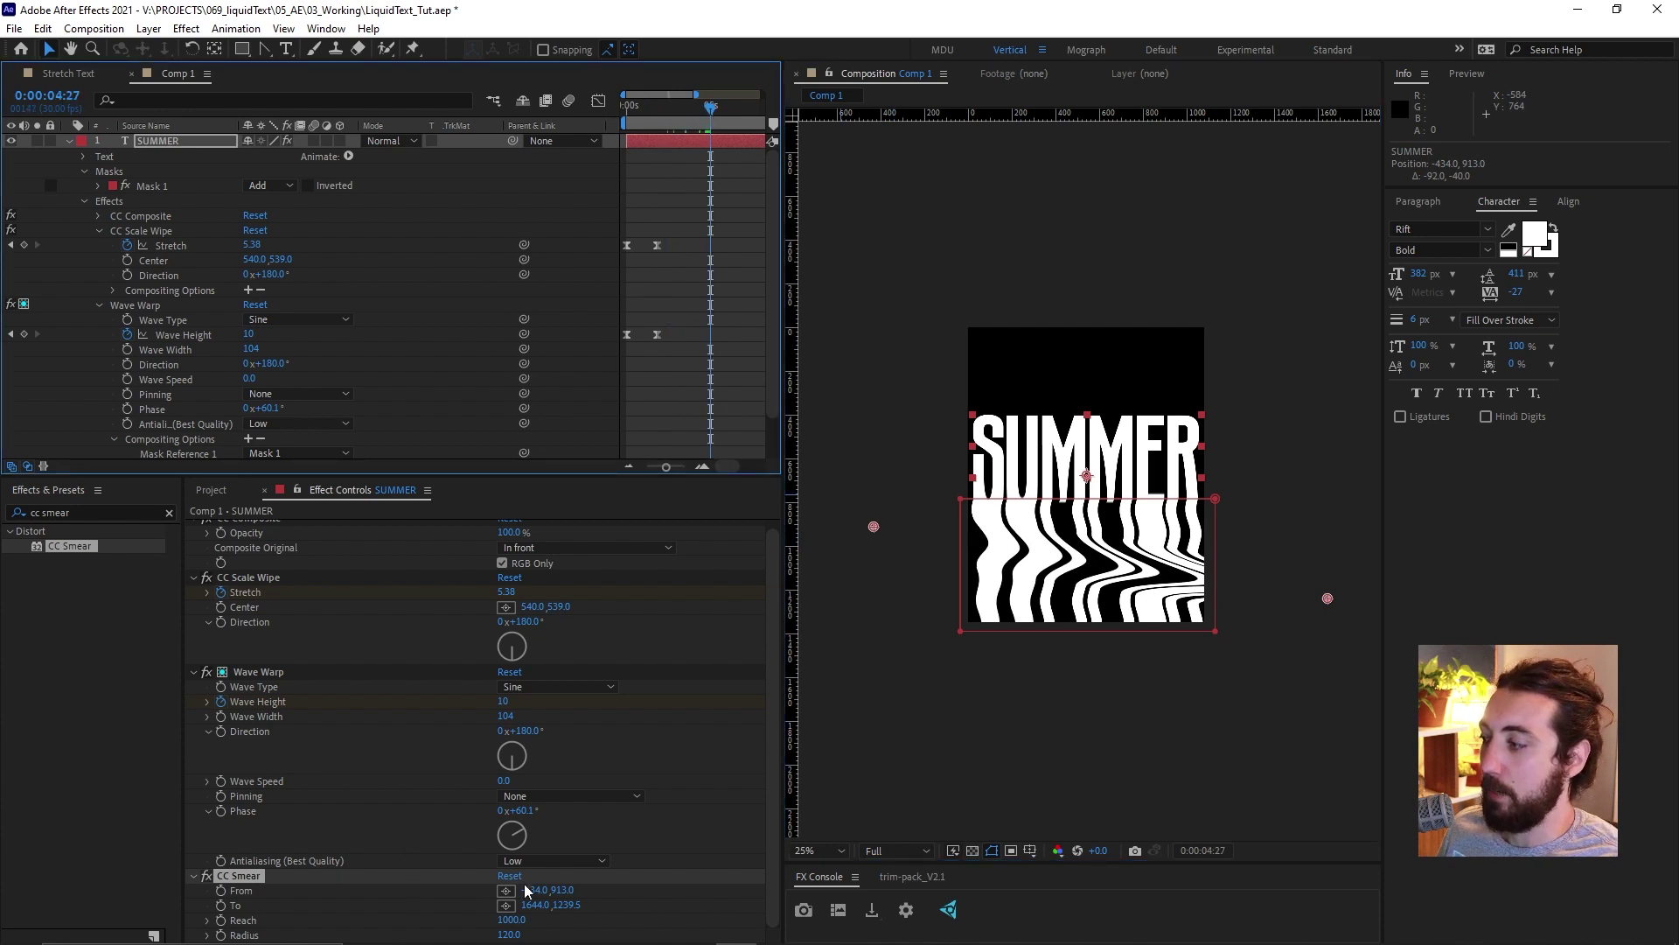
{"action": "left_click", "coordinate": [241, 911]}
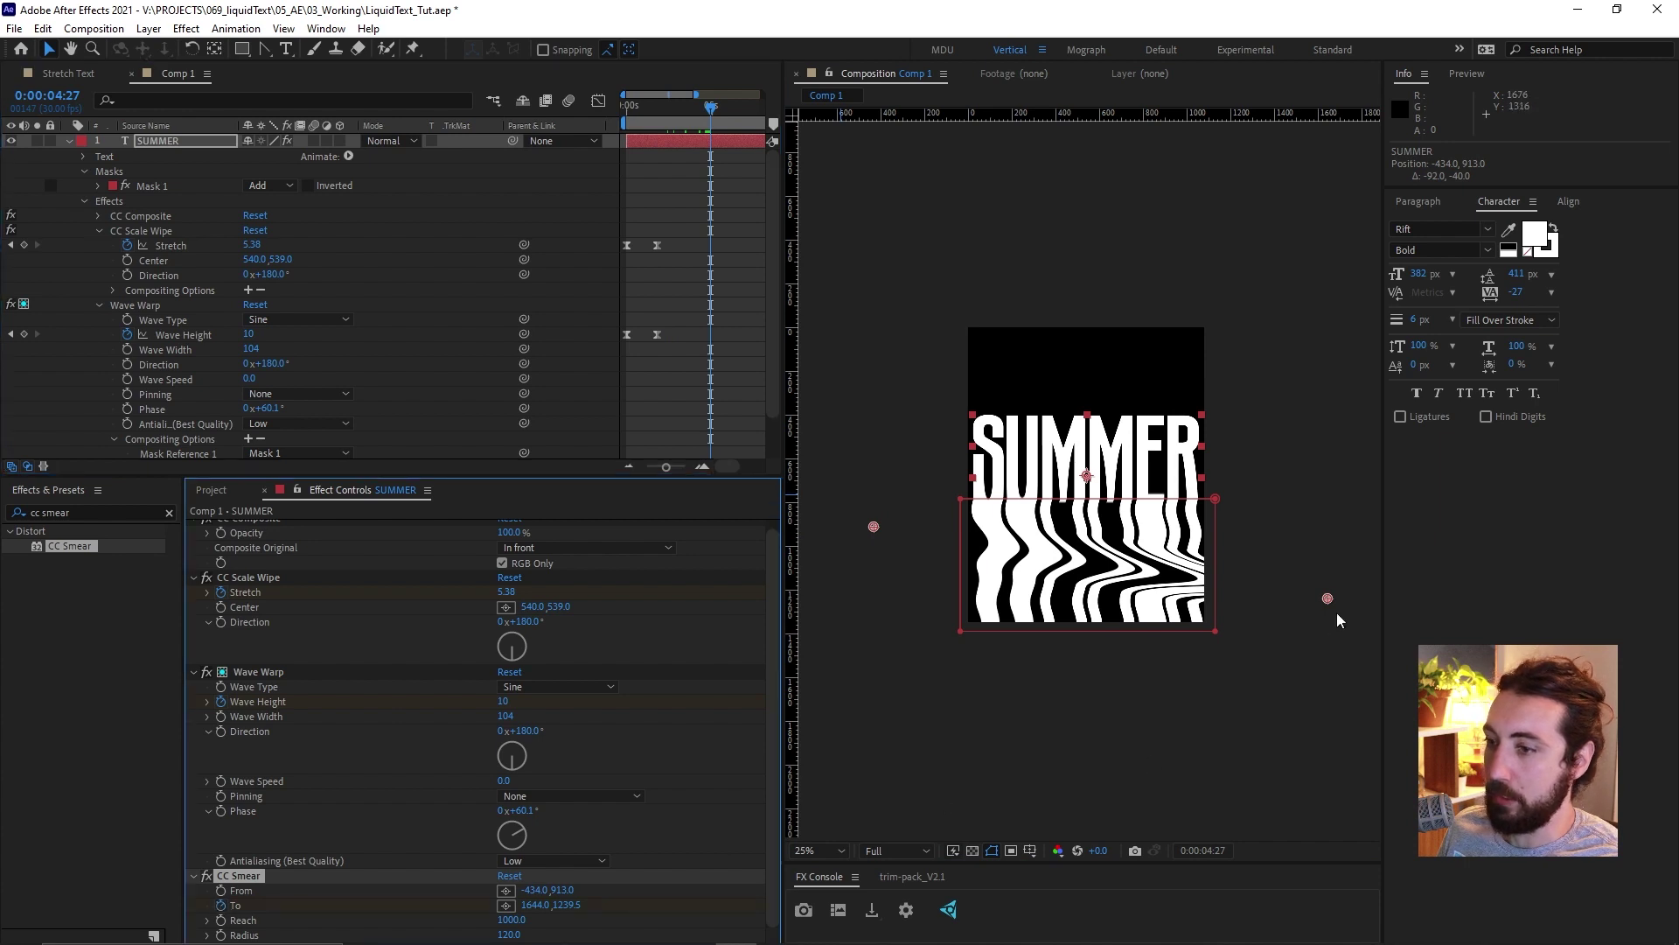
{"action": "mouse_move", "coordinate": [1329, 599]}
{"action": "left_mouse_down"}
{"action": "mouse_move", "coordinate": [1323, 579]}
{"action": "mouse_move", "coordinate": [1128, 570]}
{"action": "mouse_move", "coordinate": [1357, 607]}
{"action": "mouse_move", "coordinate": [1245, 593]}
{"action": "mouse_move", "coordinate": [1343, 594]}
{"action": "mouse_move", "coordinate": [1324, 600]}
{"action": "left_mouse_up"}
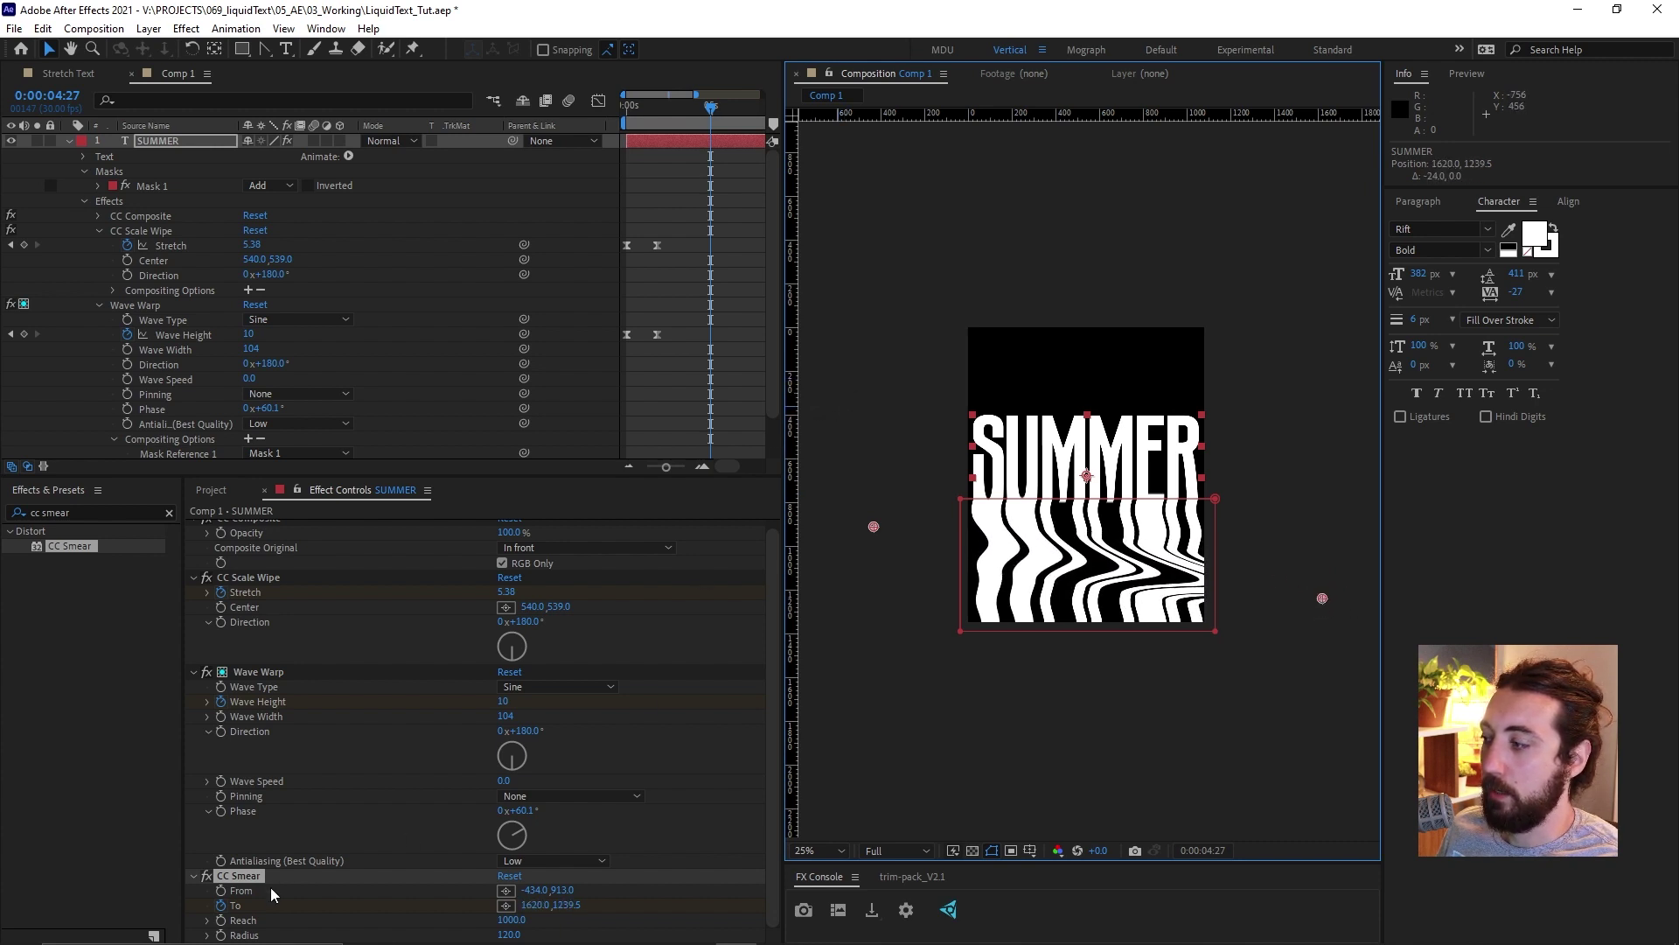
{"action": "left_click_drag", "start_coordinate": [709, 117], "coordinate": [649, 108]}
{"action": "left_click_drag", "start_coordinate": [1325, 601], "coordinate": [1216, 600]}
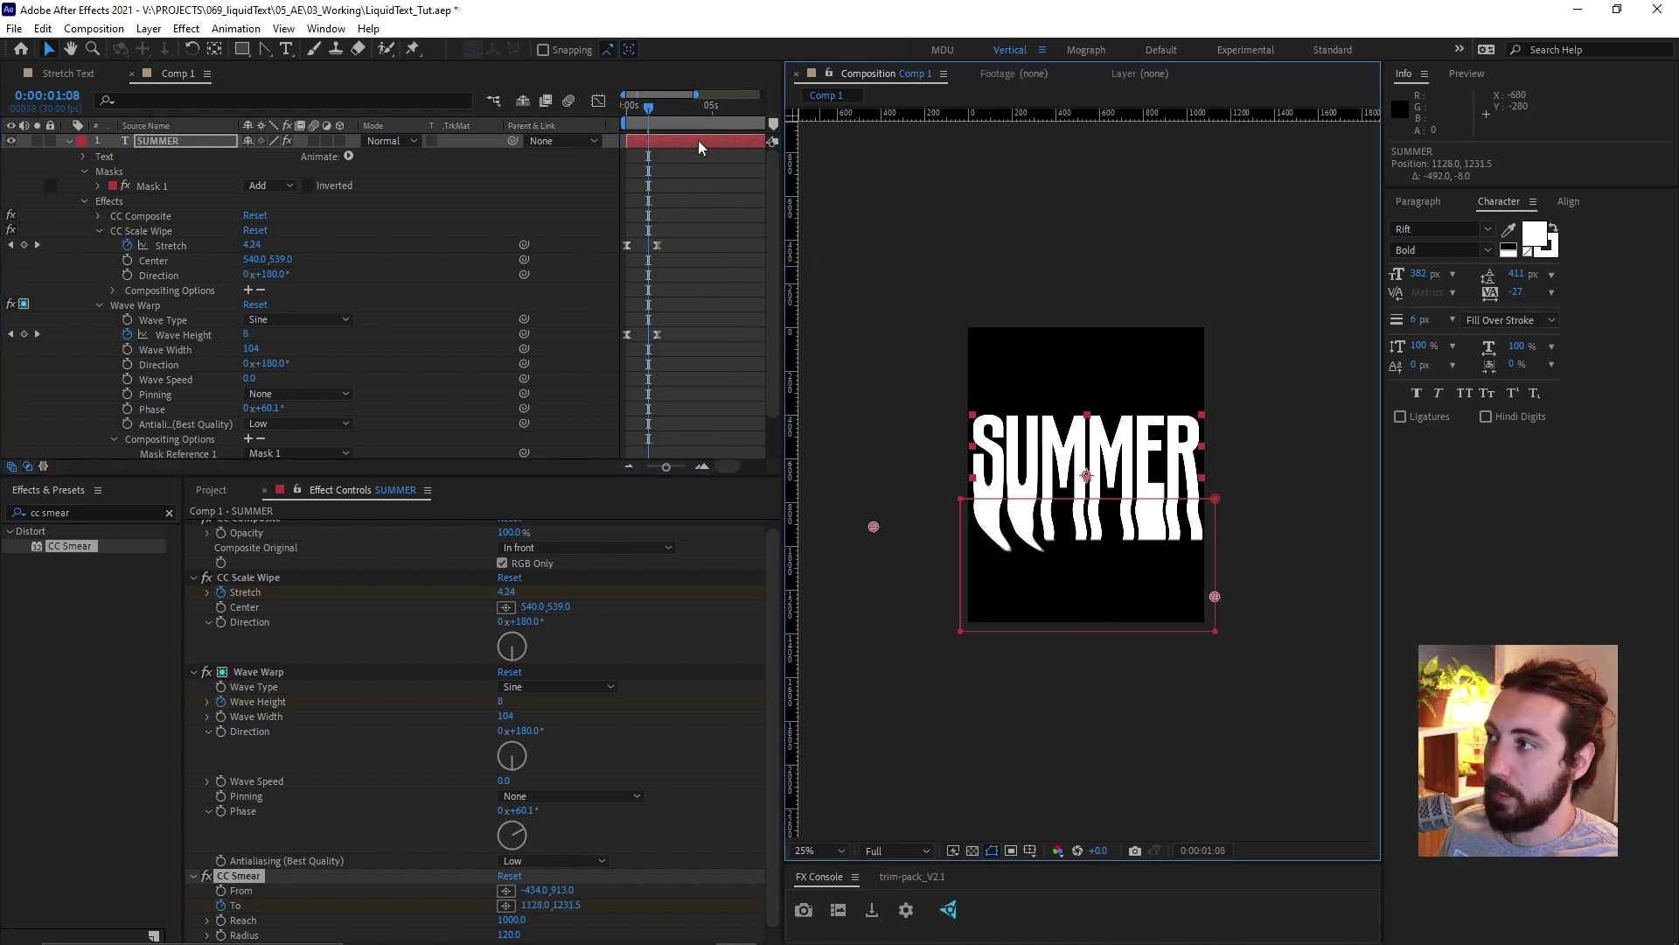
- Ease the smear keyframes with F9 and preview the animation
{"action": "key", "text": "u"}
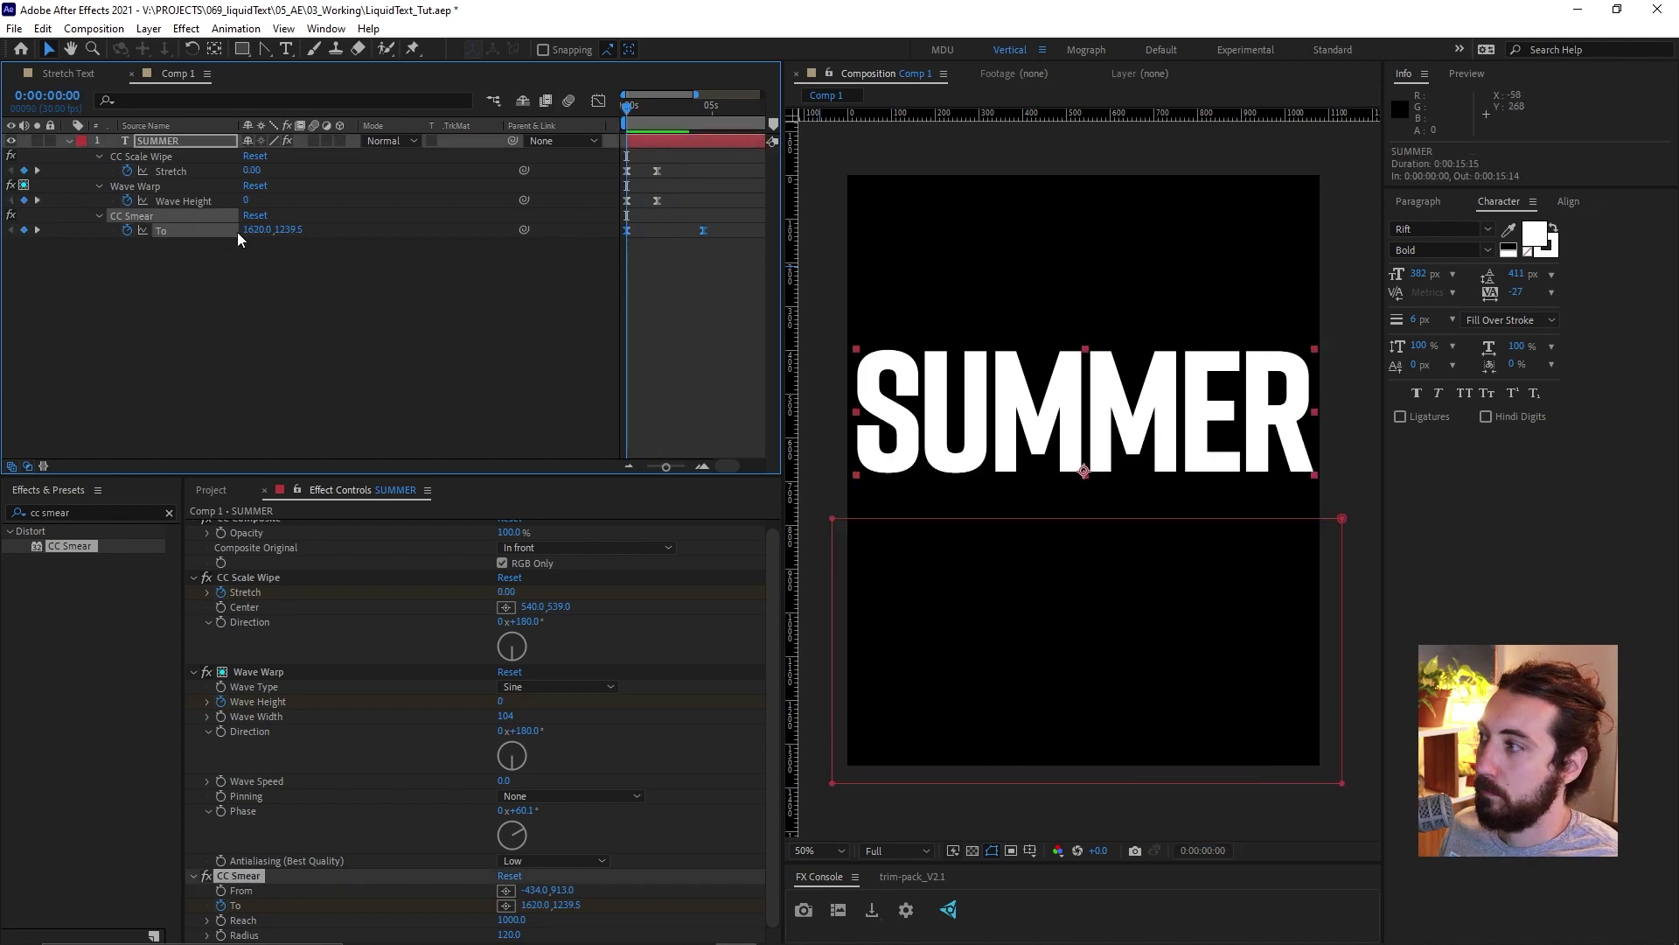
{"action": "key", "text": "k"}
{"action": "key", "text": "F9"}
{"action": "key", "text": "space"}
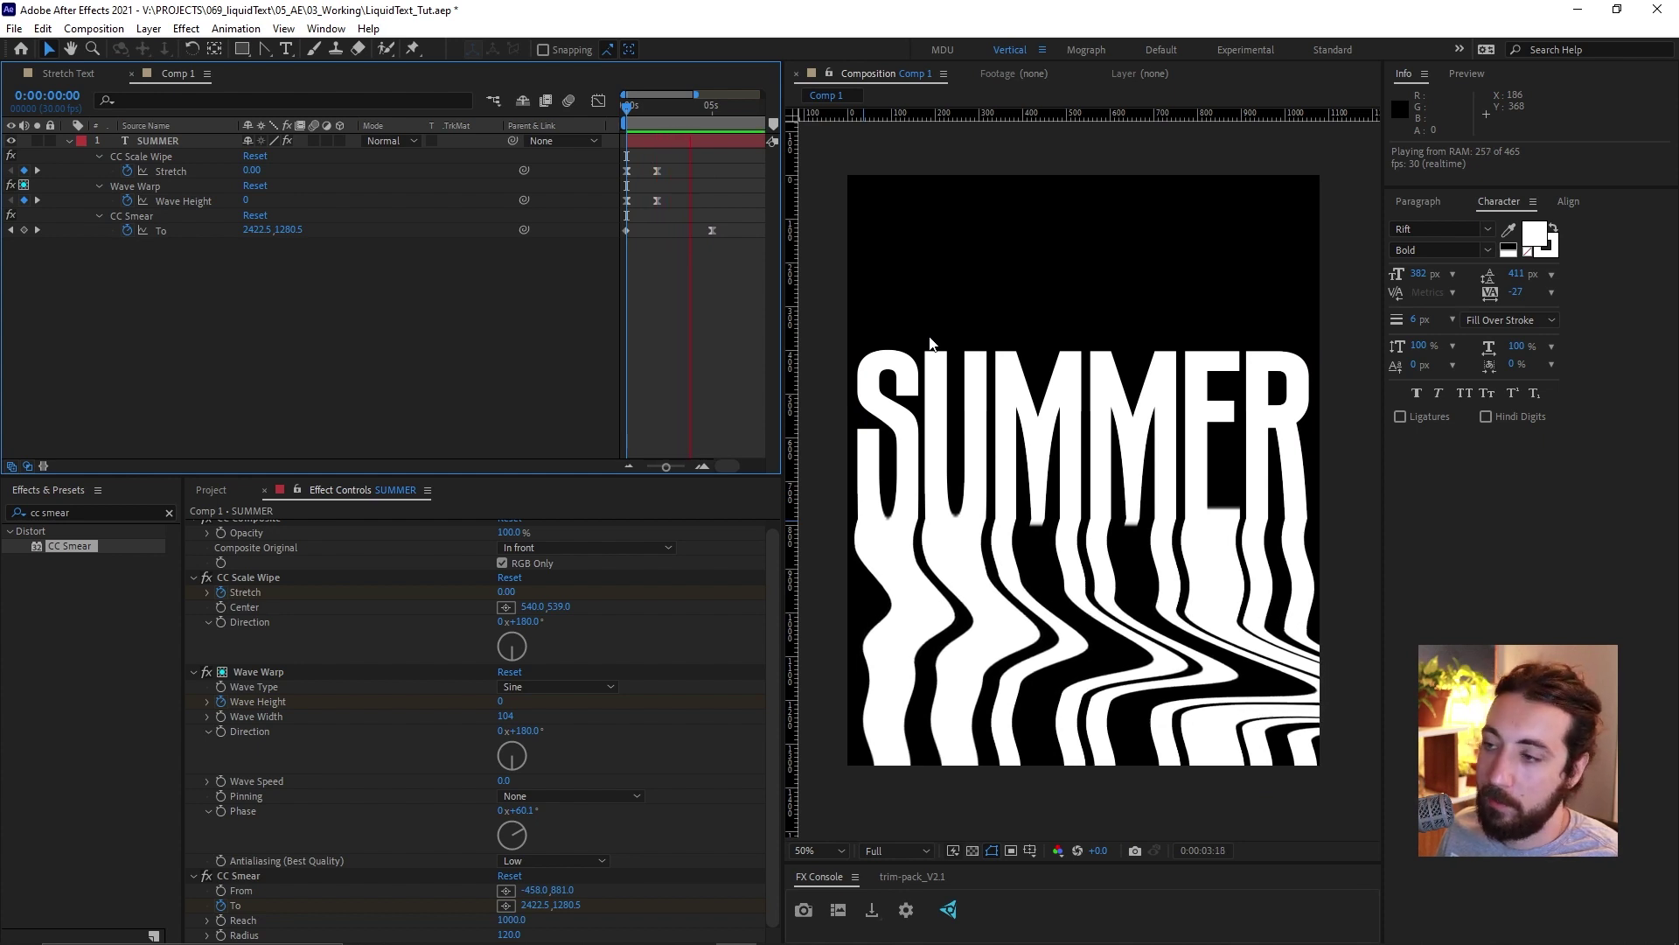
- Apply Camera Lens Blur to SUMMER with a blur radius of 19
{"action": "left_click", "coordinate": [714, 108]}
{"action": "key", "text": "ctrl+f"}
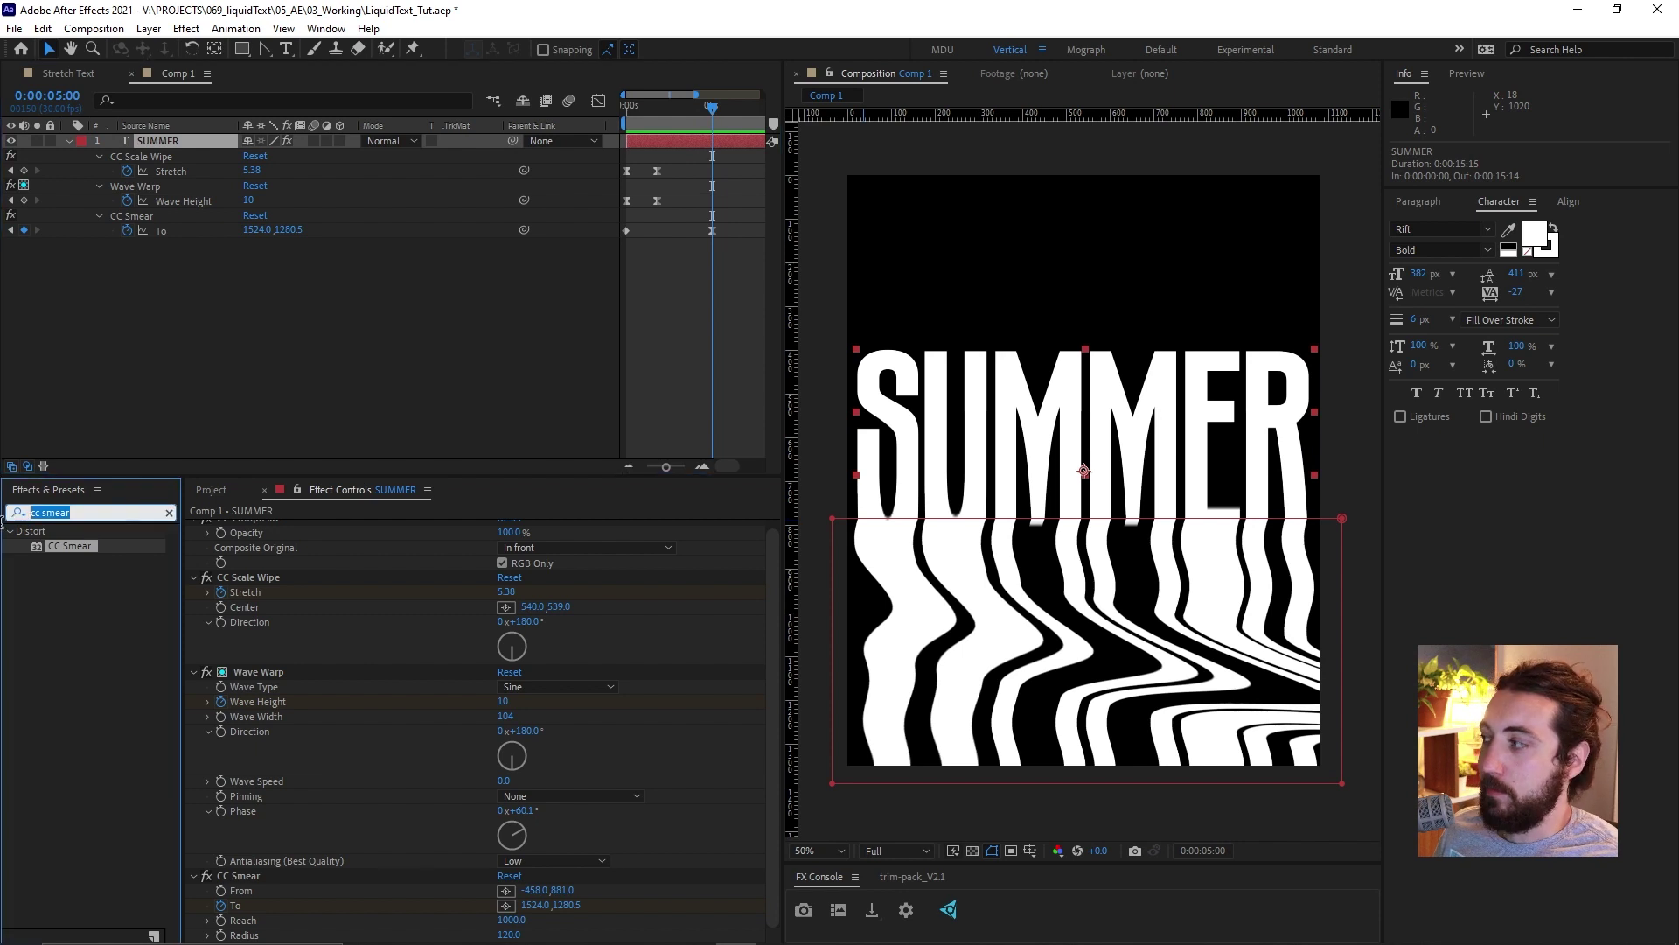
{"action": "type", "text": "camera lens"}
{"action": "left_click", "coordinate": [122, 549]}
{"action": "double_click", "coordinate": [124, 546]}
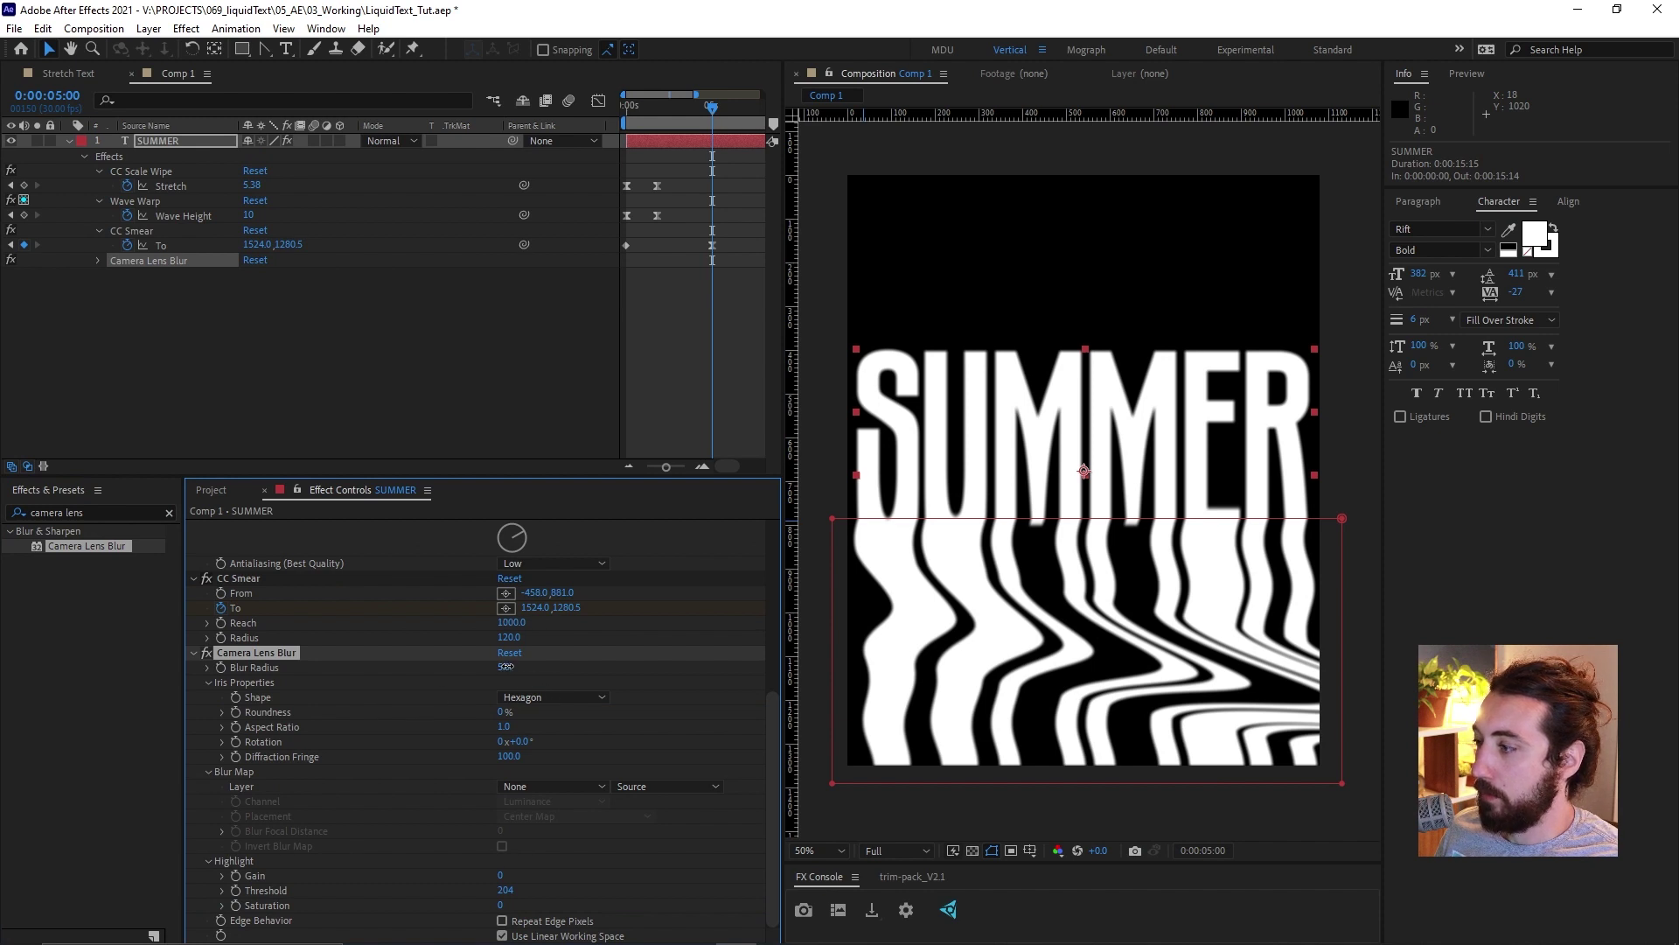
{"action": "left_click_drag", "start_coordinate": [510, 668], "coordinate": [524, 671]}
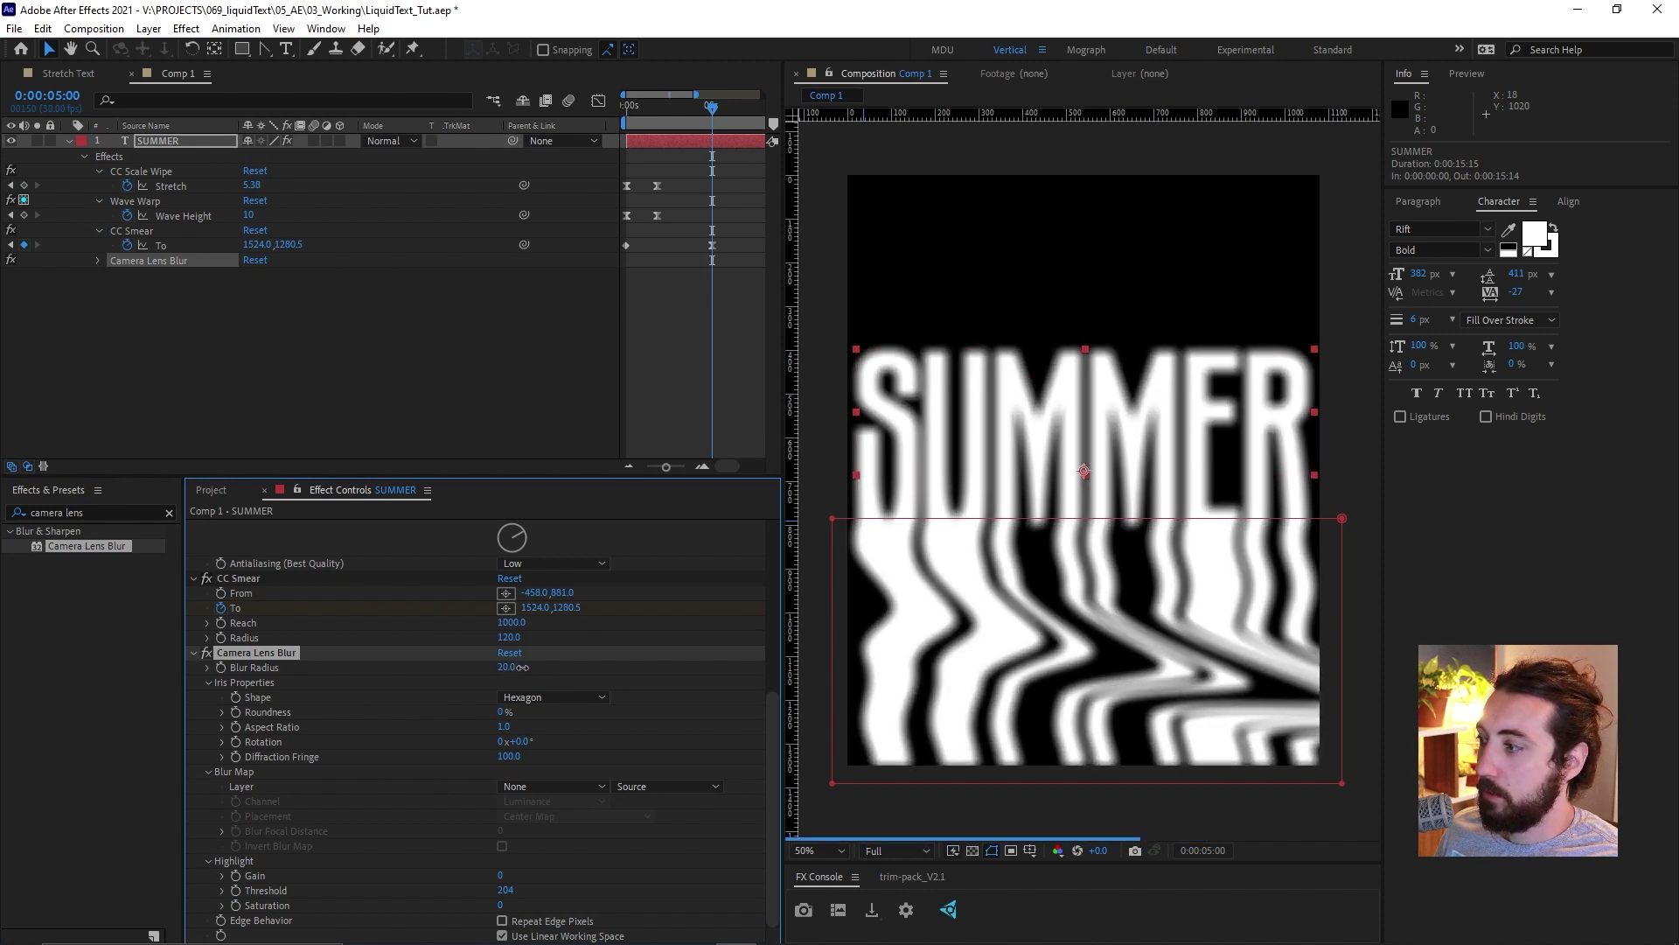
{"action": "left_click_drag", "start_coordinate": [524, 670], "coordinate": [521, 666]}
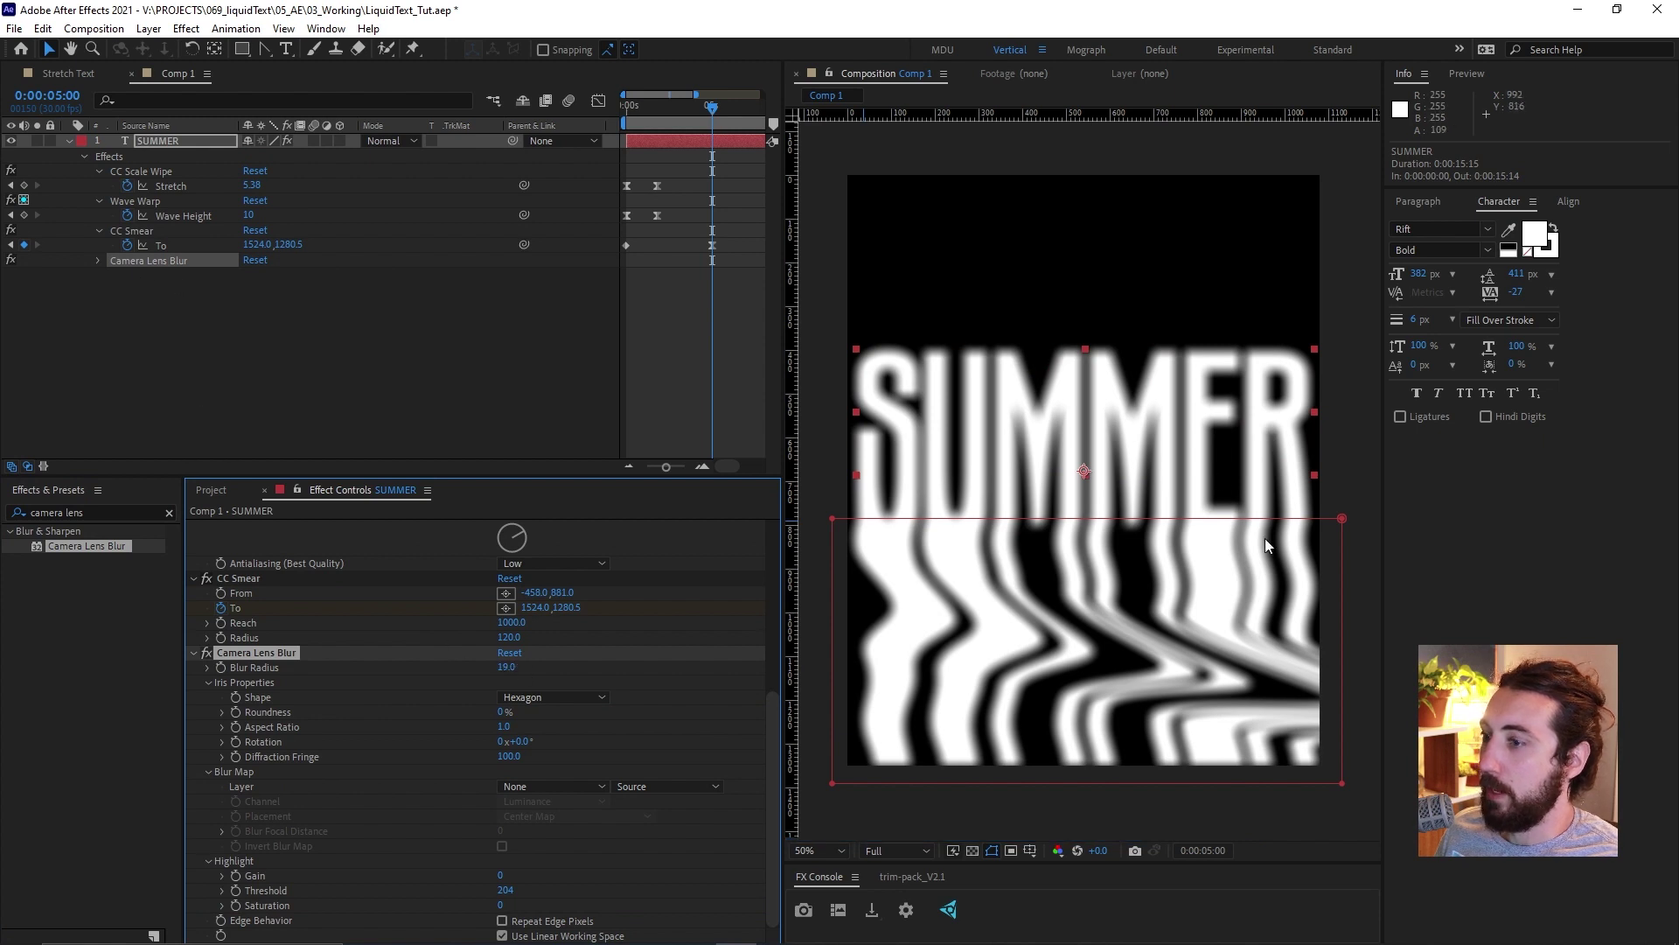
- Confine the lens blur to the area inside Mask 1
{"action": "left_click", "coordinate": [98, 260]}
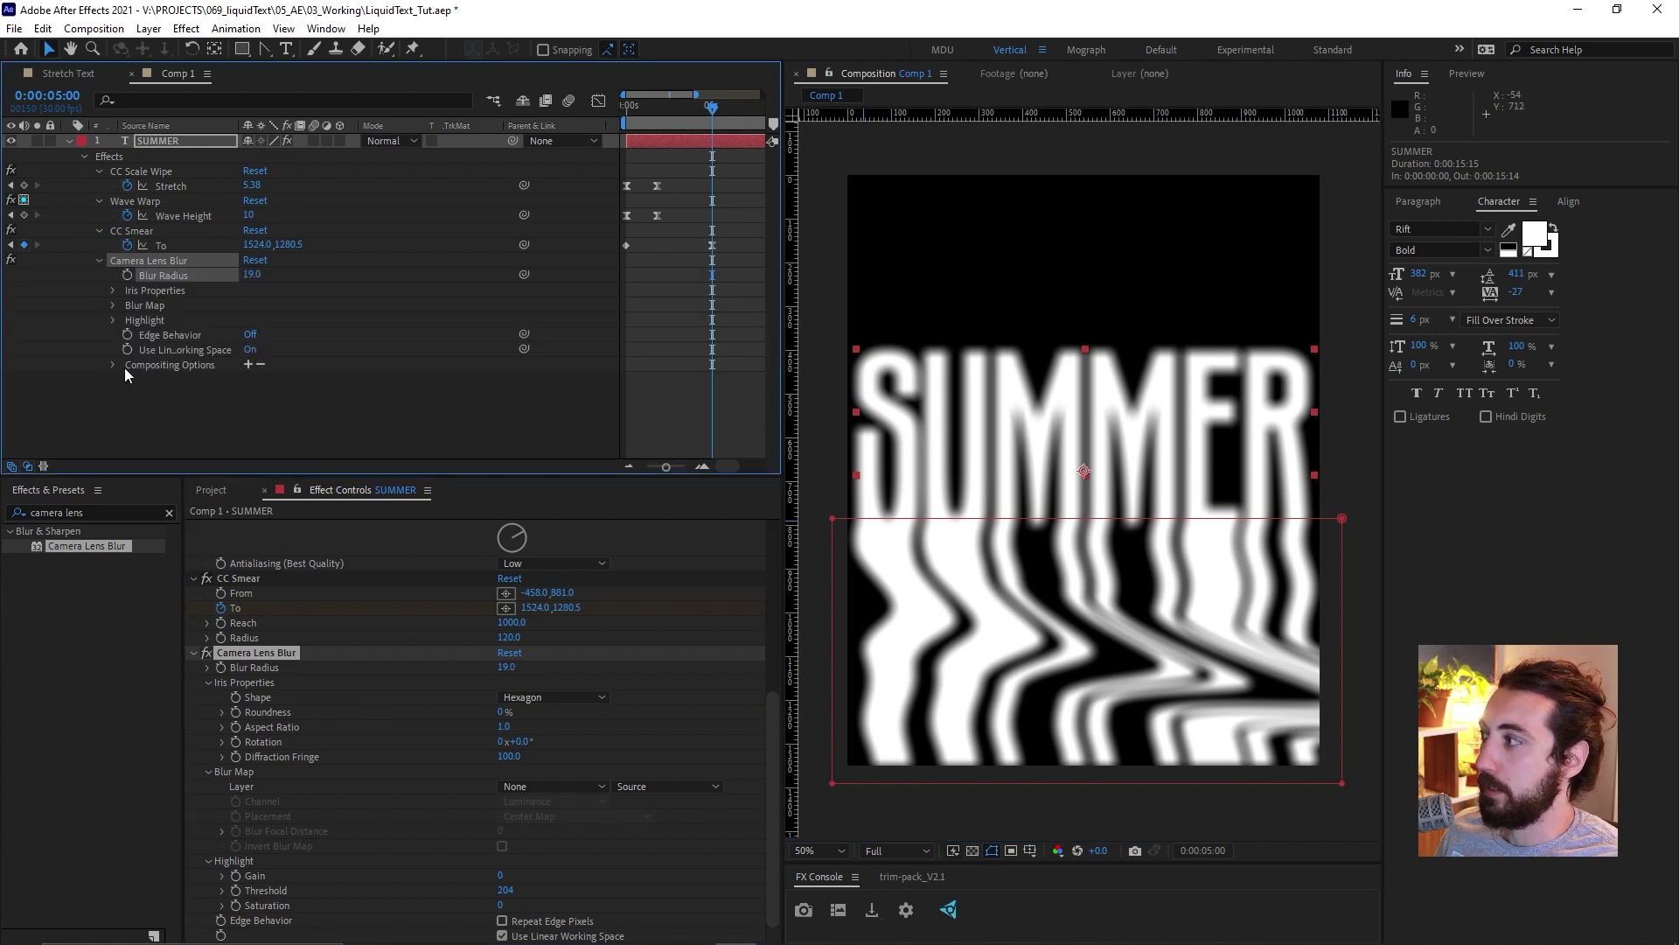
{"action": "left_click", "coordinate": [249, 363]}
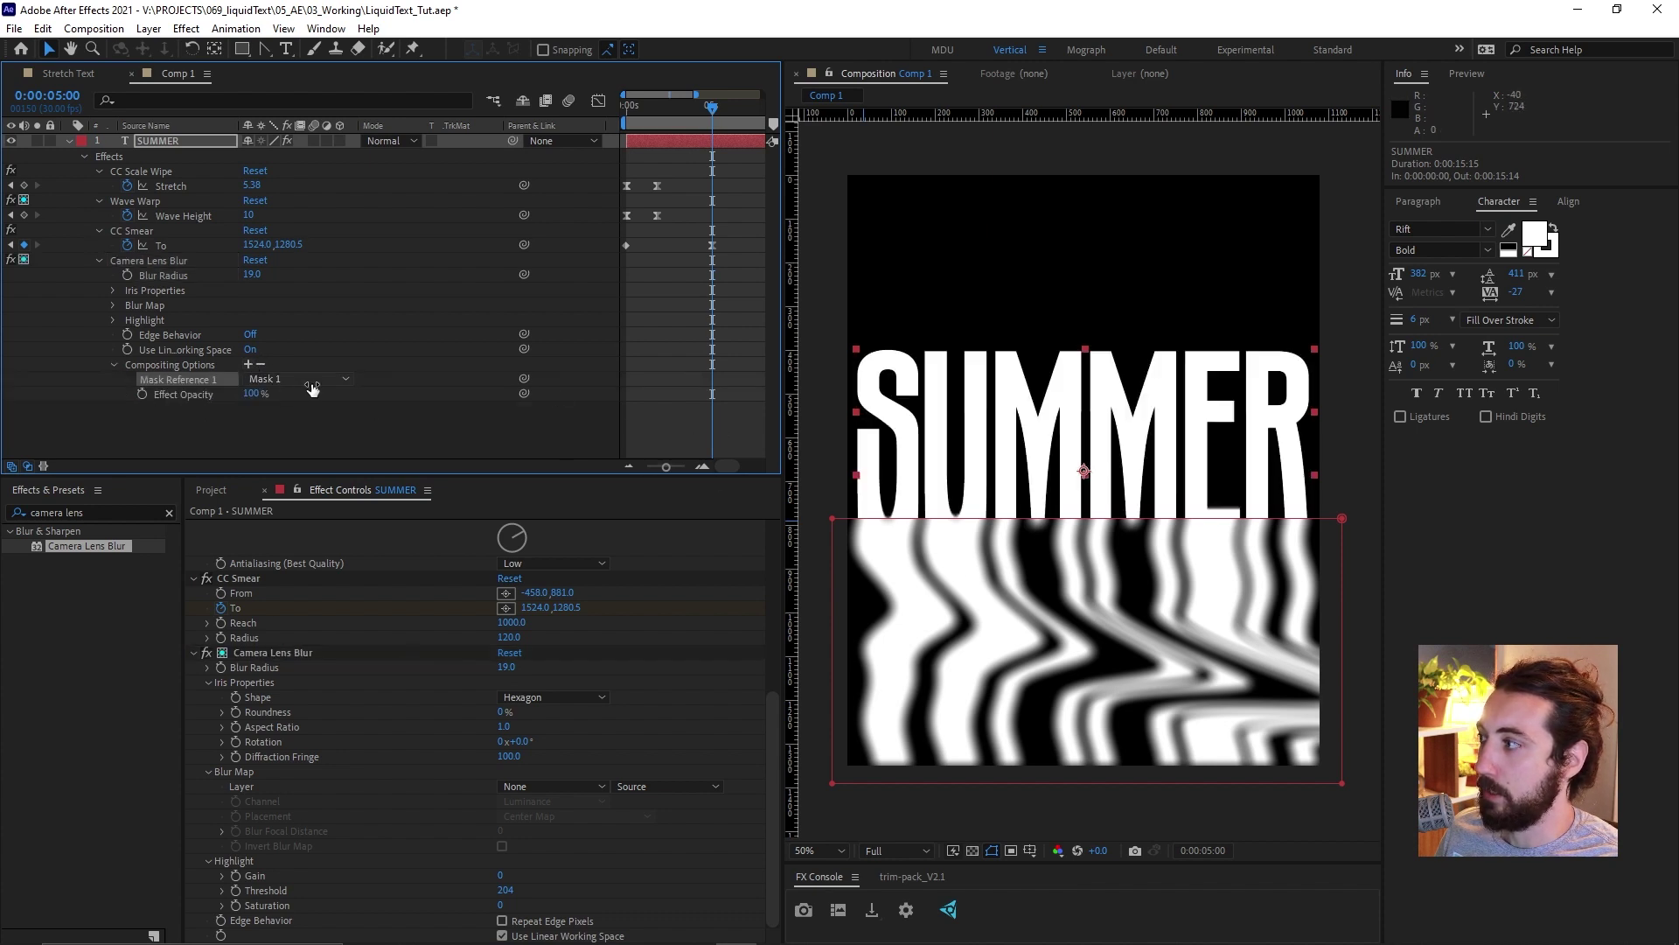
{"action": "left_click", "coordinate": [649, 399]}
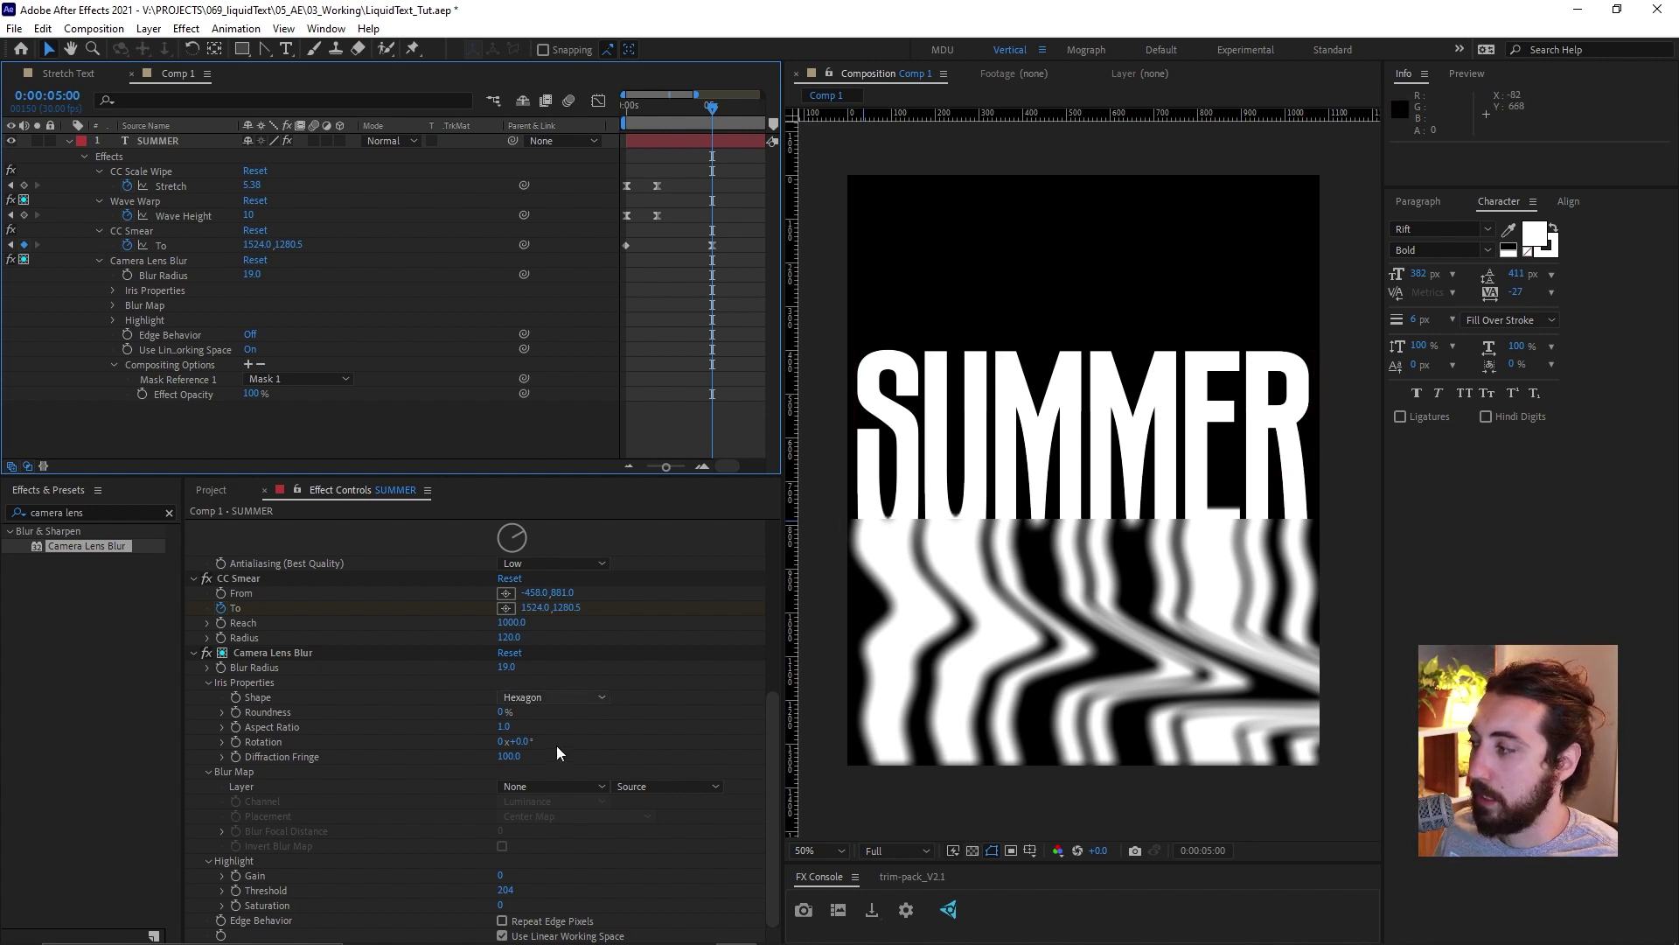
{"action": "left_click", "coordinate": [564, 786]}
{"action": "left_click", "coordinate": [390, 782]}
- Create a new solid layer named 'Gradient map'
{"action": "right_click", "coordinate": [694, 432]}
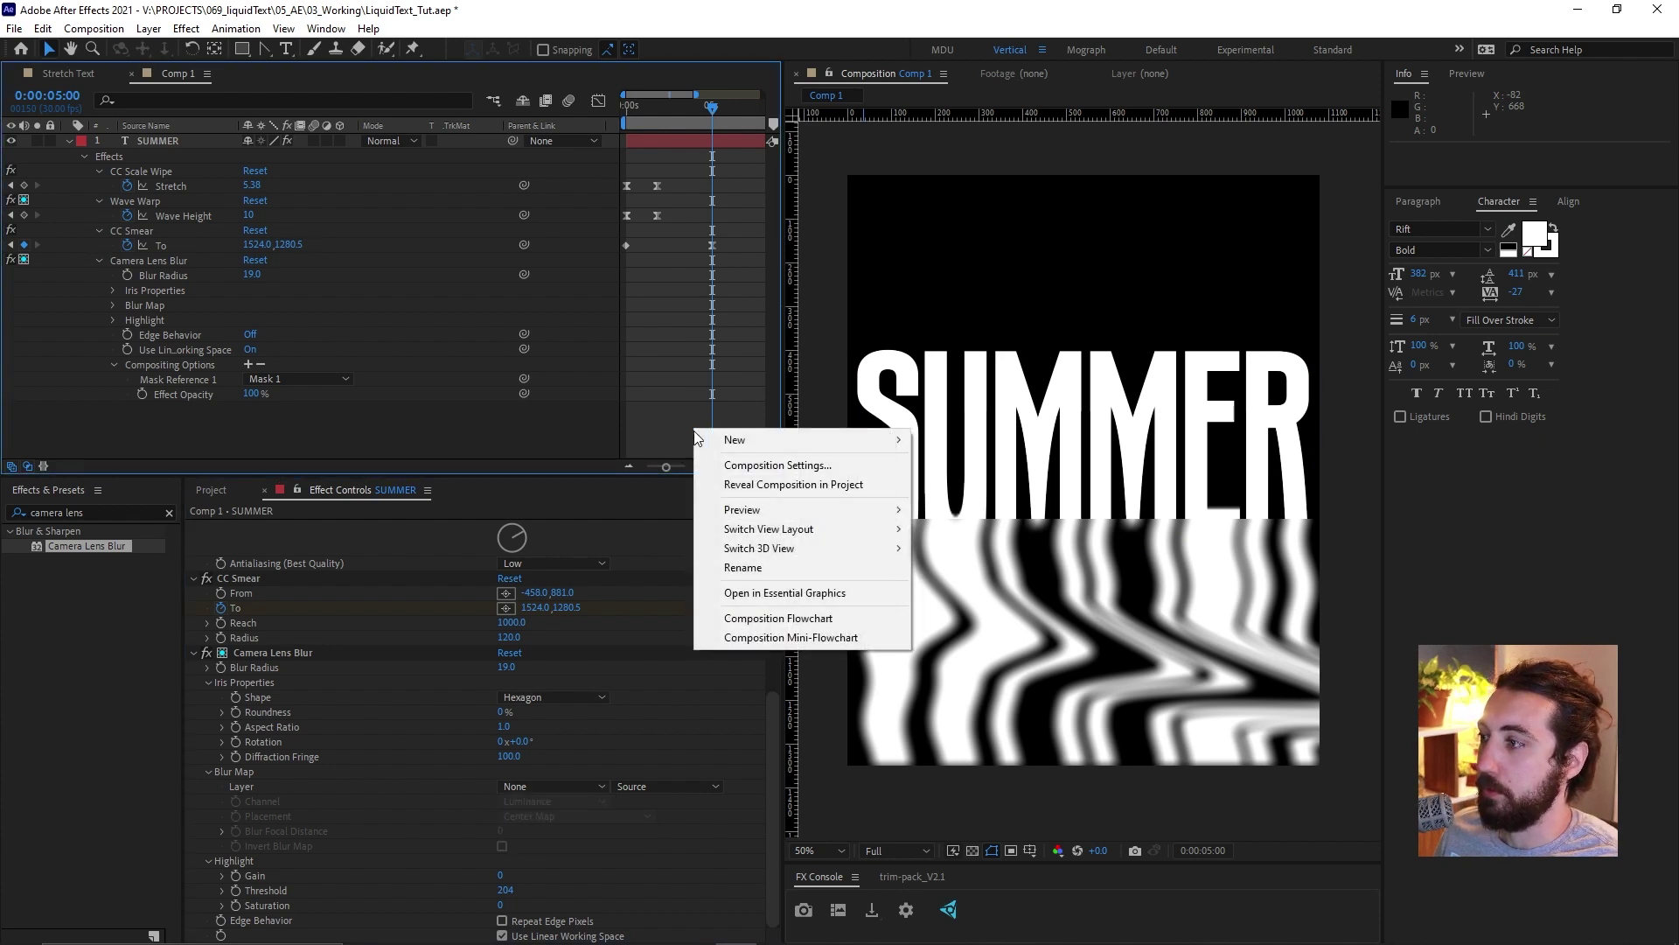
{"action": "mouse_move", "coordinate": [727, 437]}
{"action": "left_click", "coordinate": [1030, 484]}
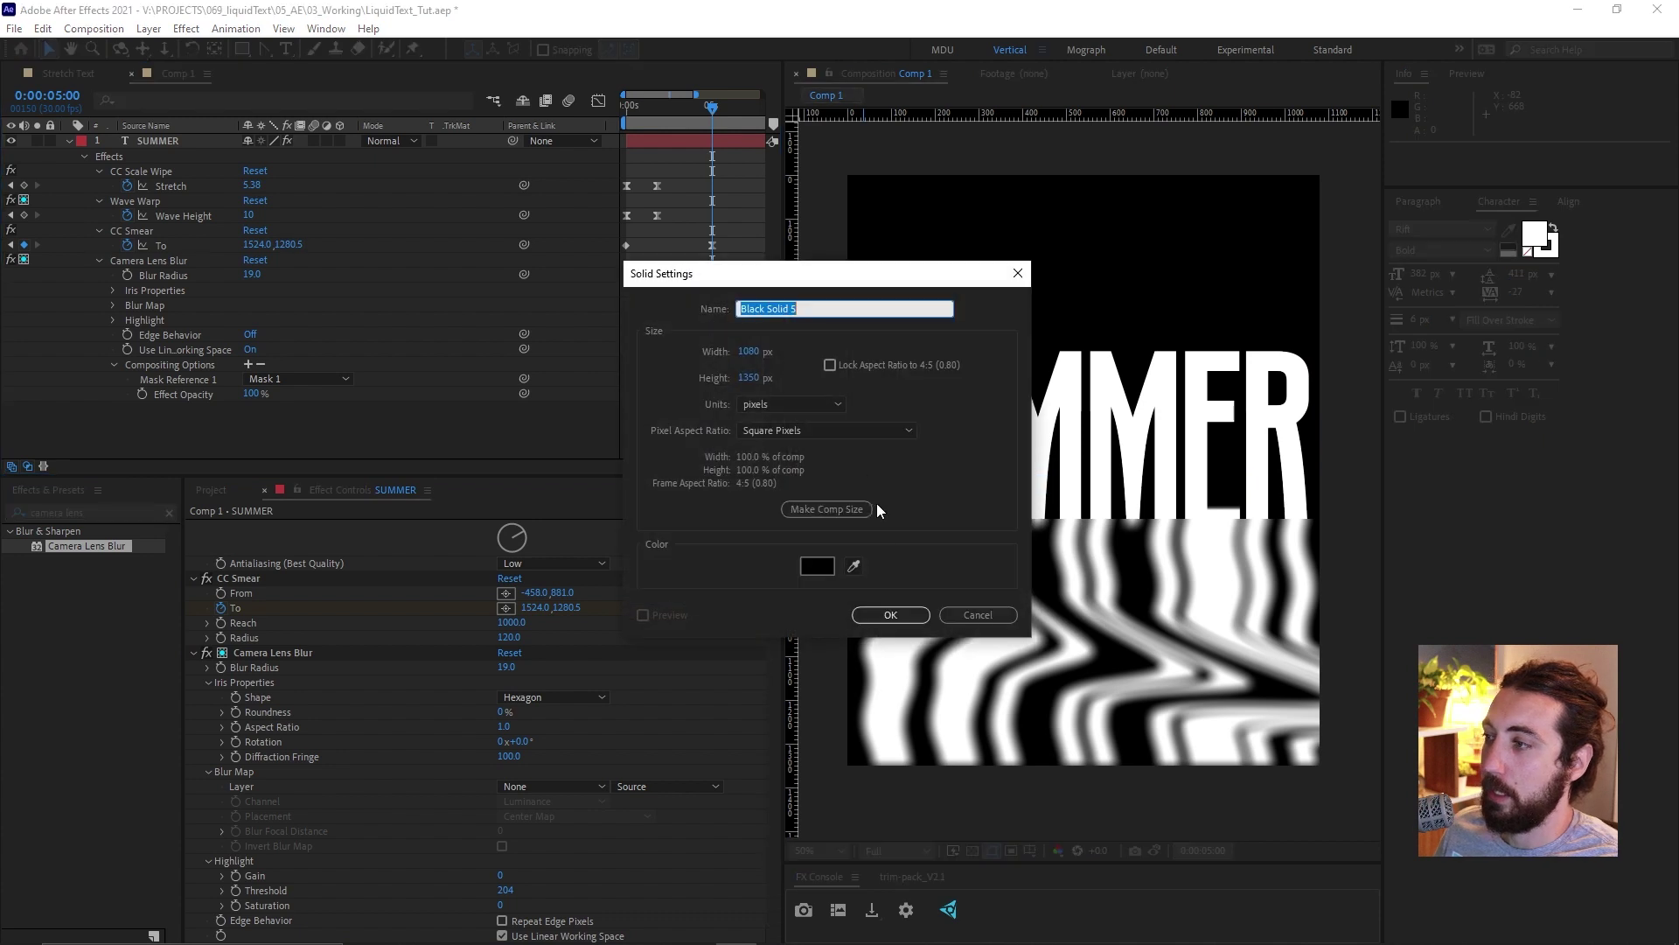
{"action": "type", "text": "Gra"}
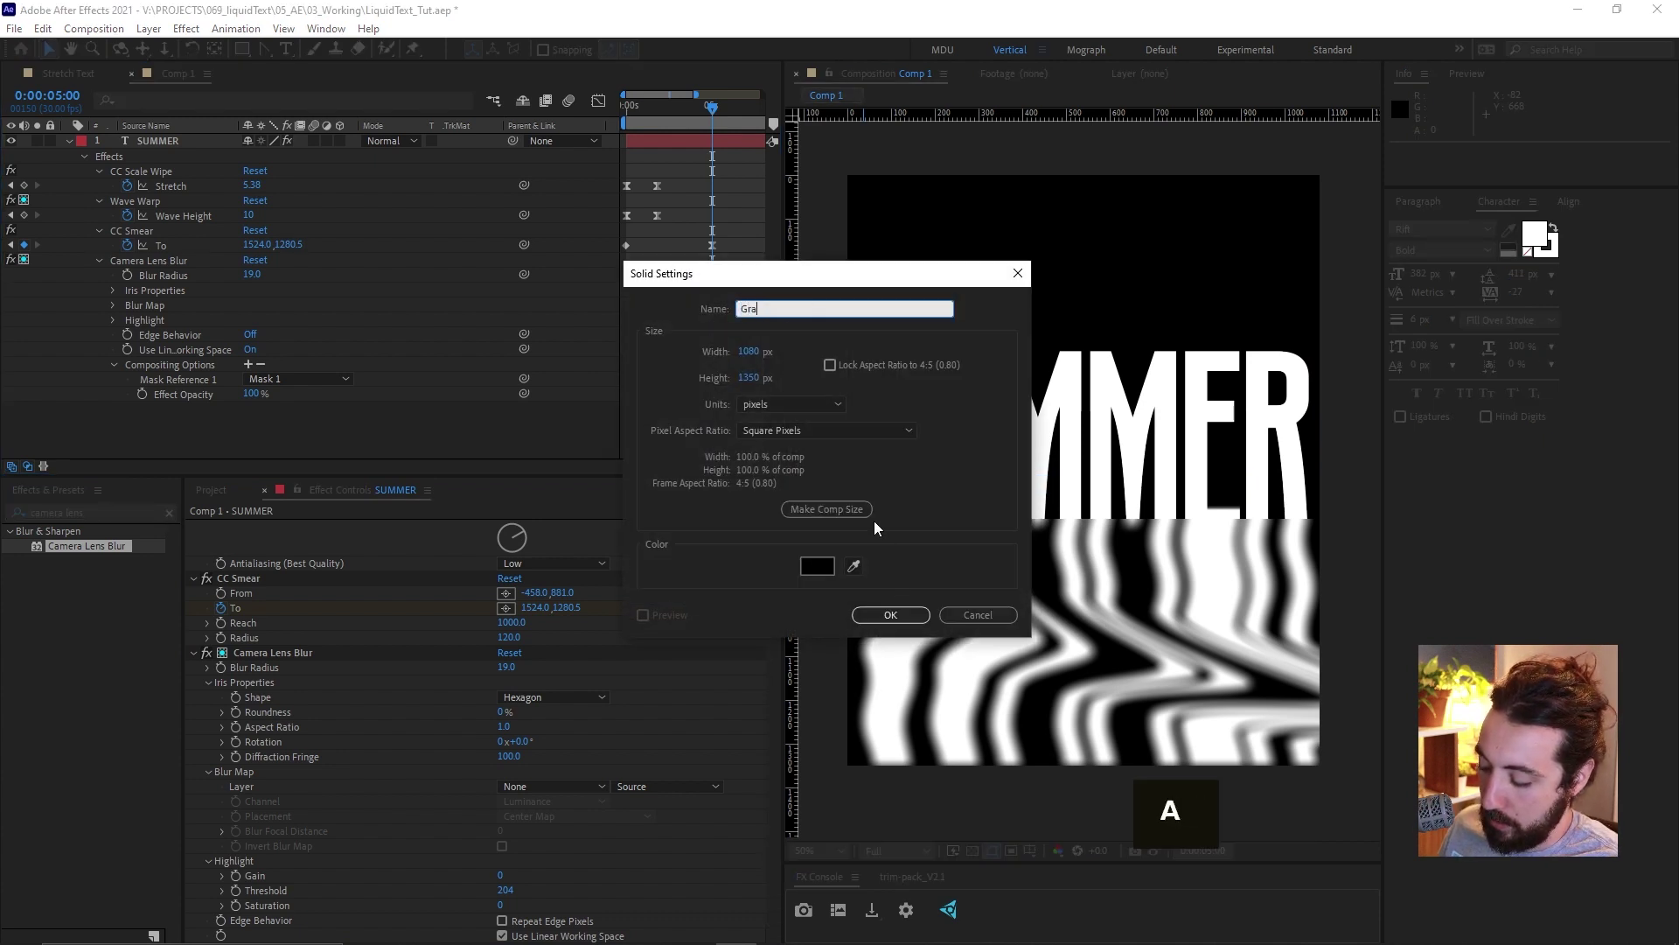
{"action": "type", "text": "dient map"}
{"action": "key", "text": "Return"}
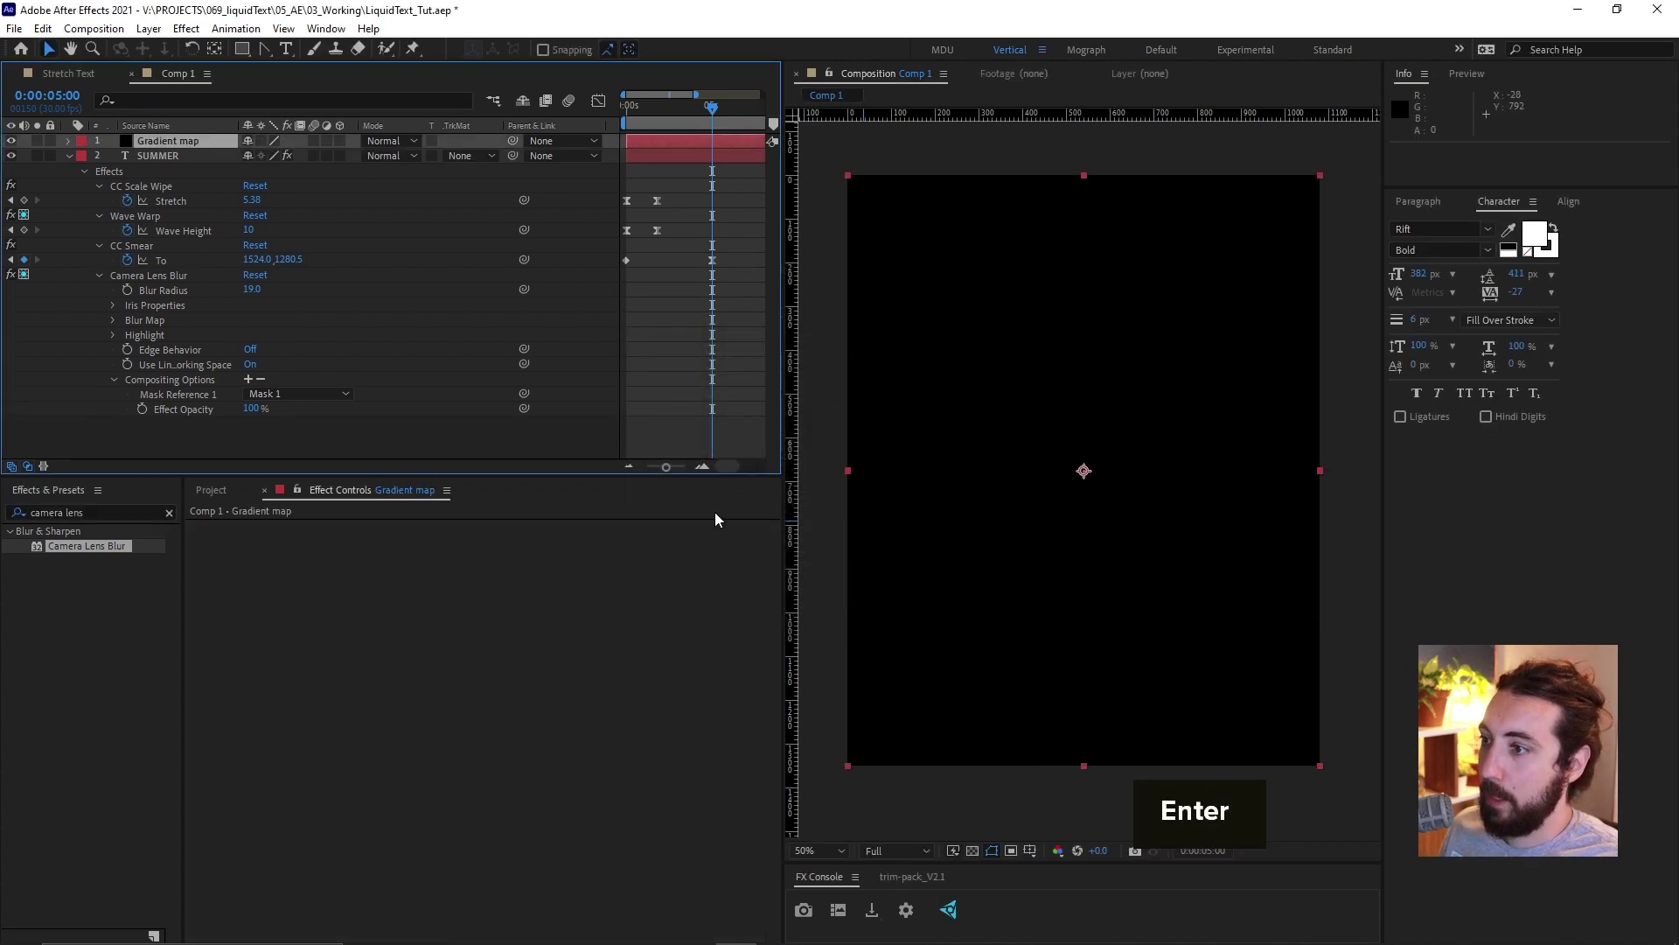
- Apply Gradient Ramp with its start pushed down past mid-frame, and place the layer beneath SUMMER
{"action": "left_click", "coordinate": [80, 507]}
{"action": "type", "text": "gradient"}
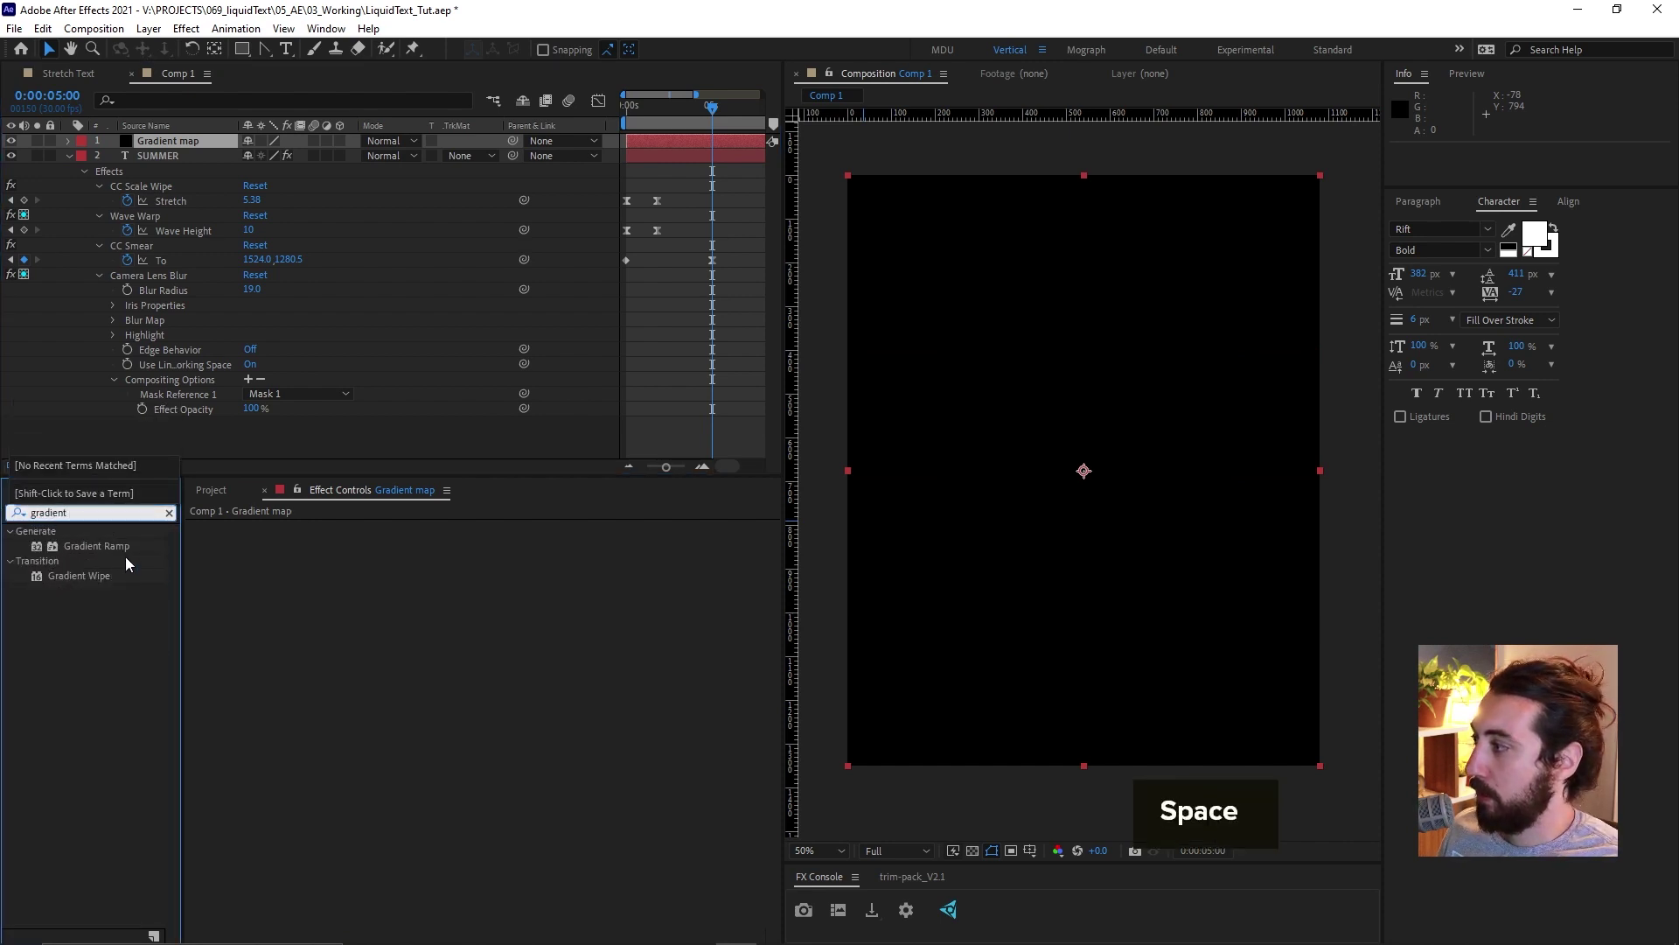
{"action": "double_click", "coordinate": [124, 549]}
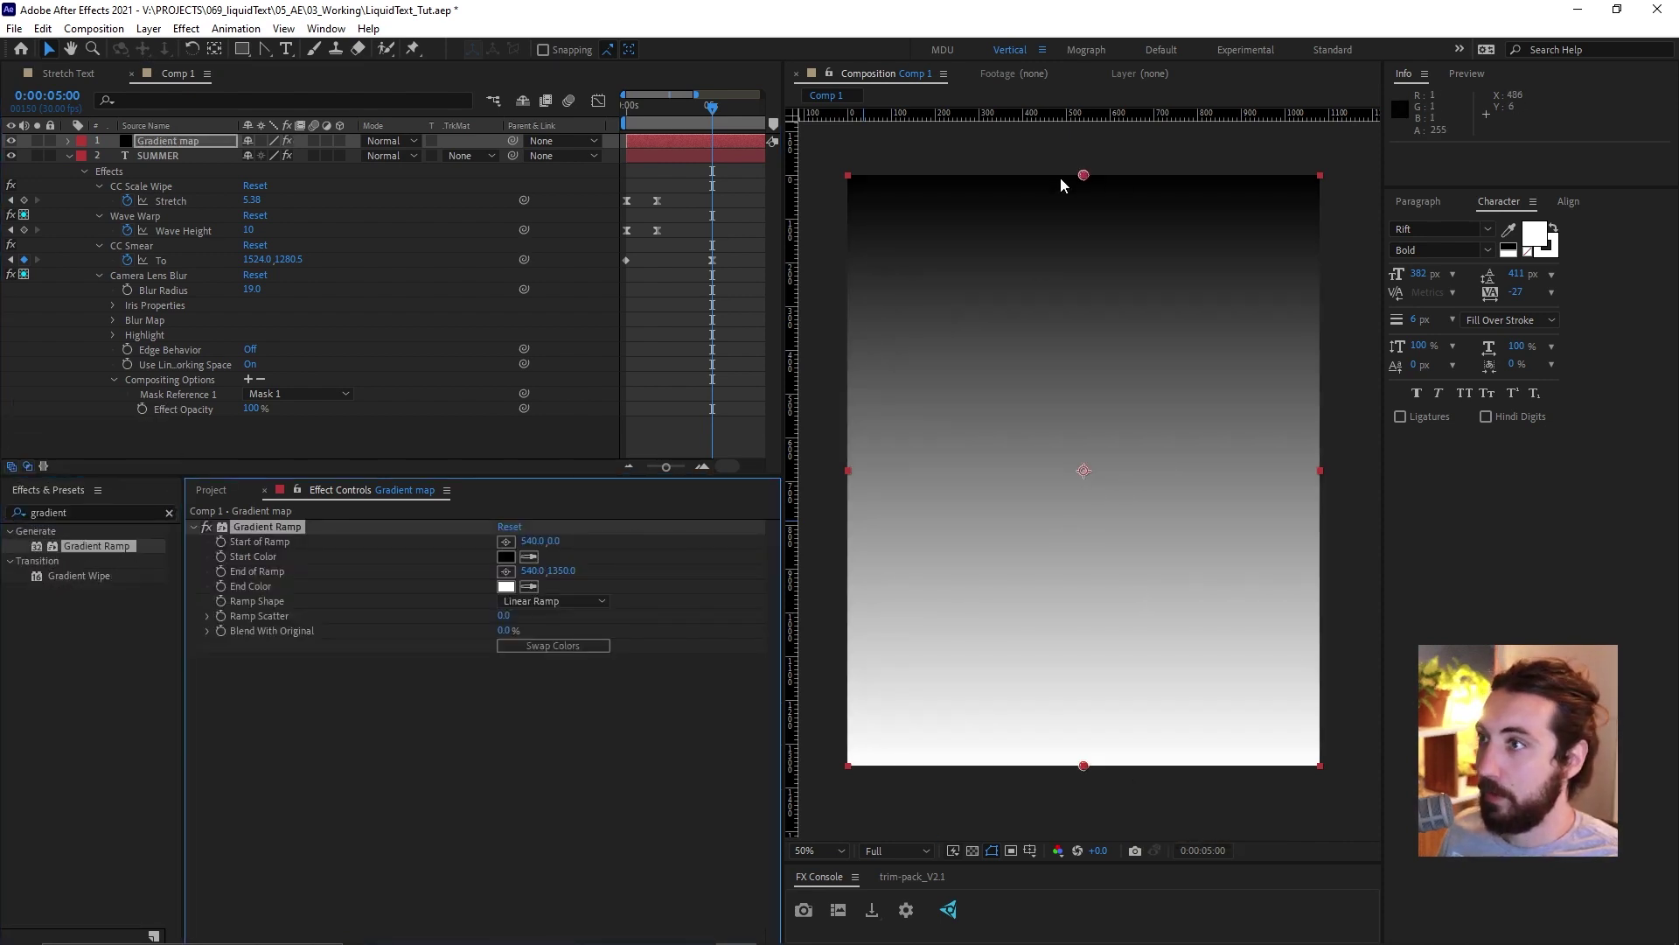
{"action": "left_click_drag", "start_coordinate": [1083, 177], "coordinate": [1086, 441]}
{"action": "left_click_drag", "start_coordinate": [249, 140], "coordinate": [266, 429]}
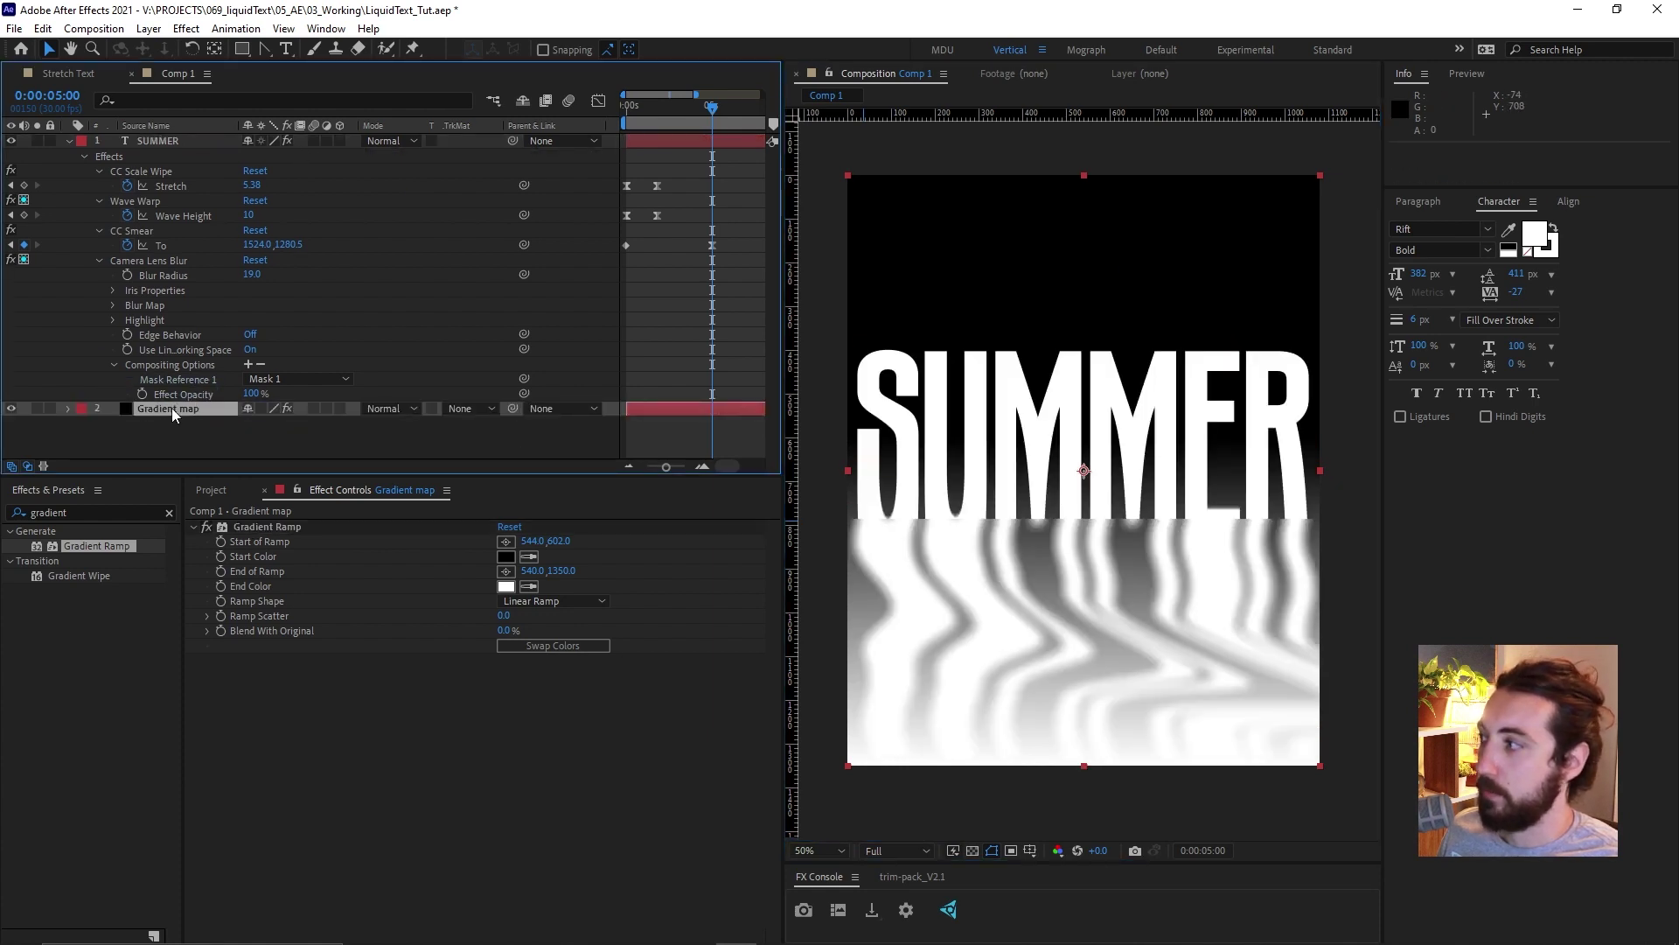
{"action": "left_click_drag", "start_coordinate": [560, 541], "coordinate": [758, 511]}
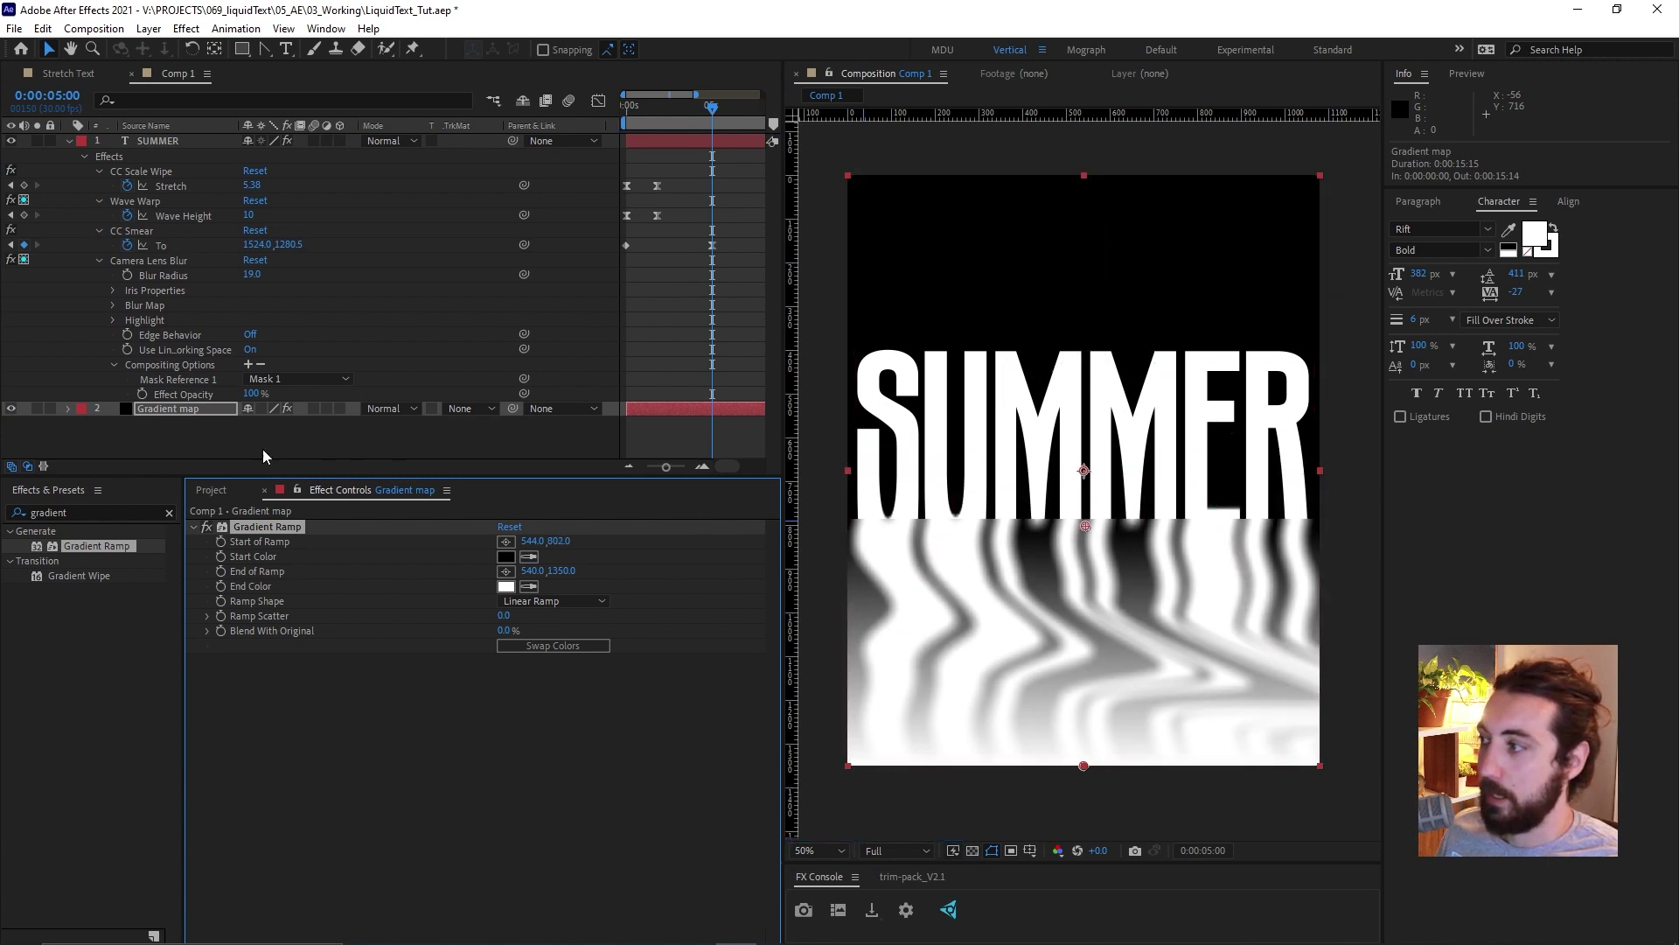
- Set the lens blur's Blur Map Layer to Gradient map using Effects & Masks, and hide that layer
{"action": "left_click", "coordinate": [170, 140]}
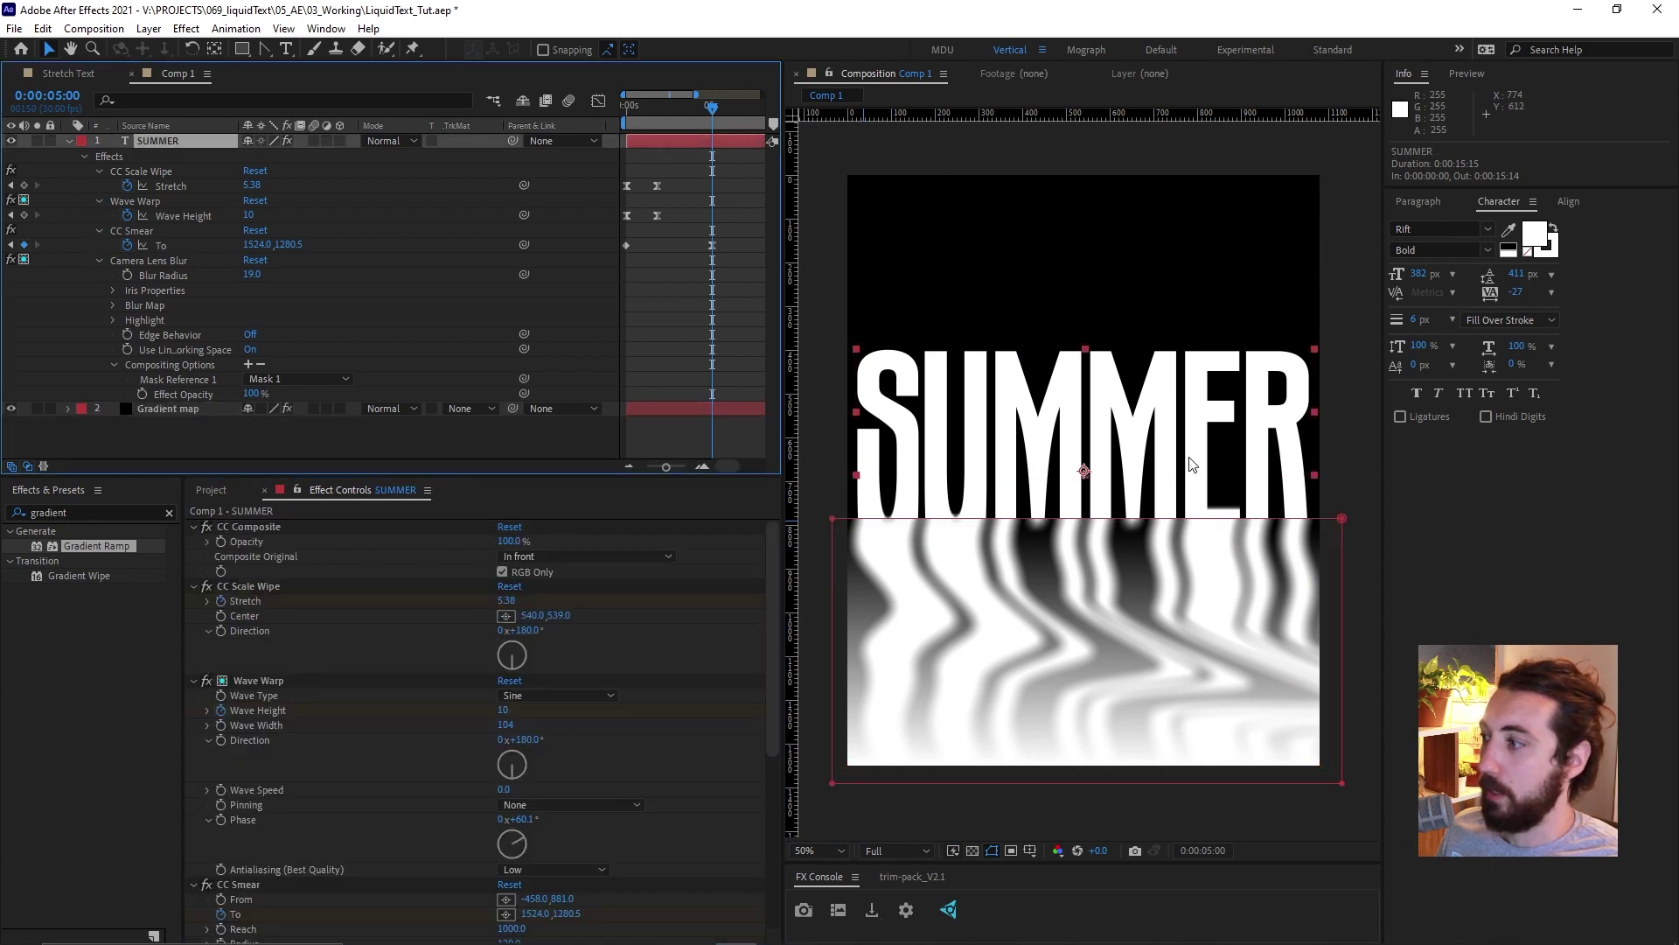
{"action": "scroll", "coordinate": [538, 730], "scroll_direction": "down", "scroll_amount": 3}
{"action": "scroll", "coordinate": [538, 737], "scroll_direction": "down", "scroll_amount": 3}
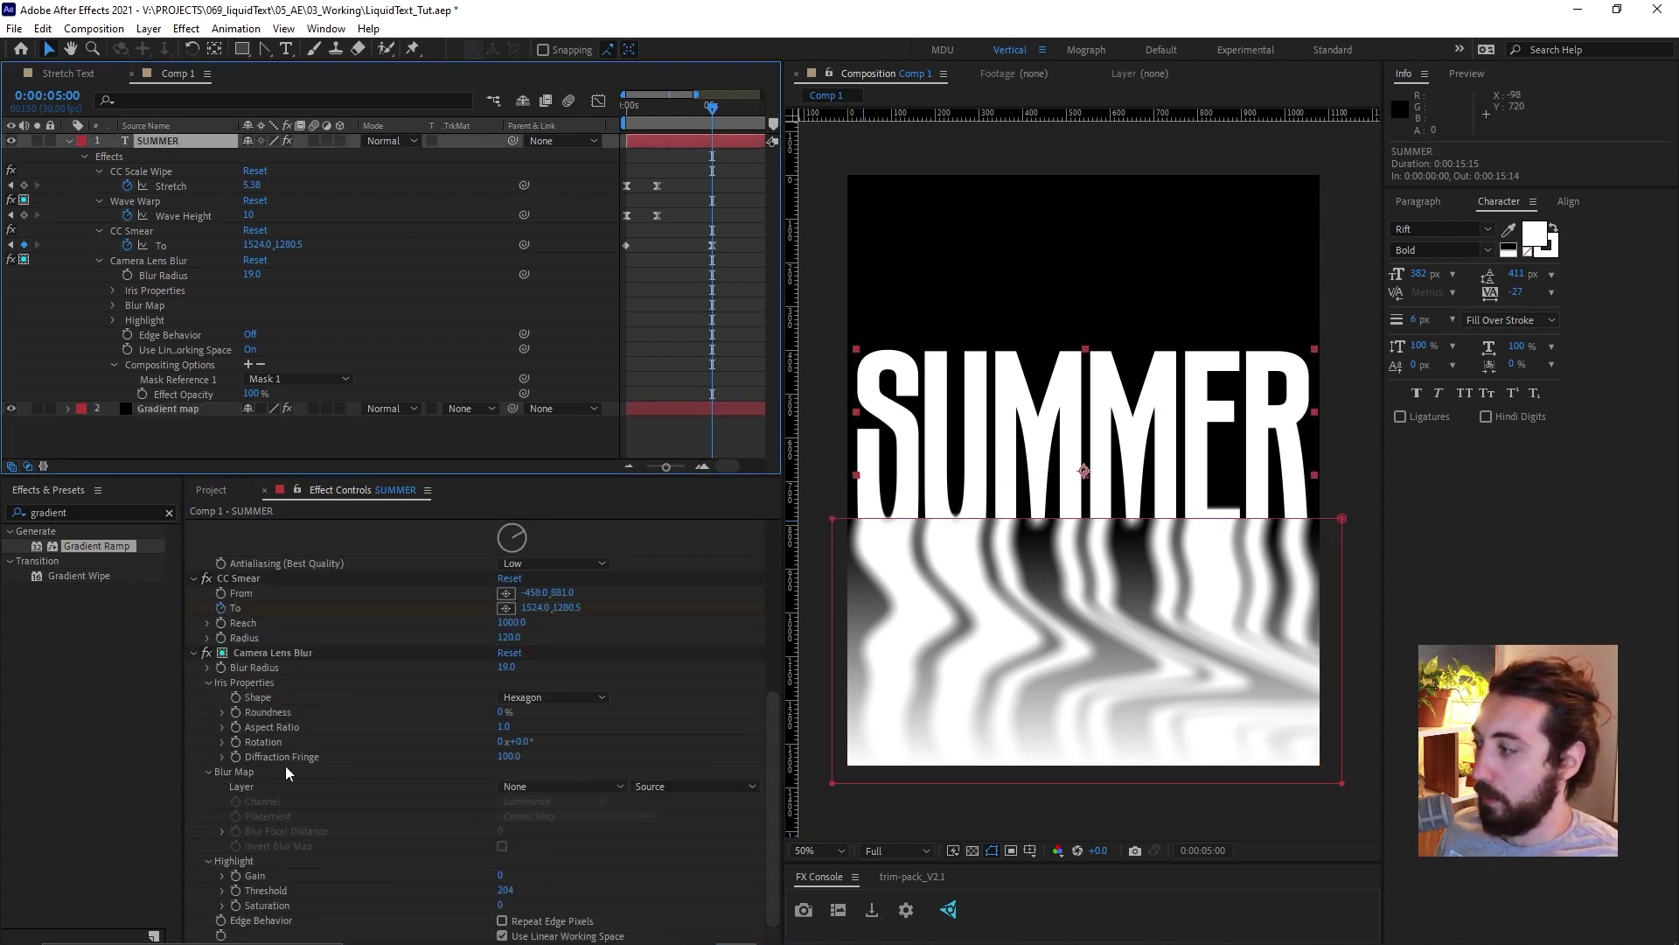
{"action": "left_click", "coordinate": [554, 786]}
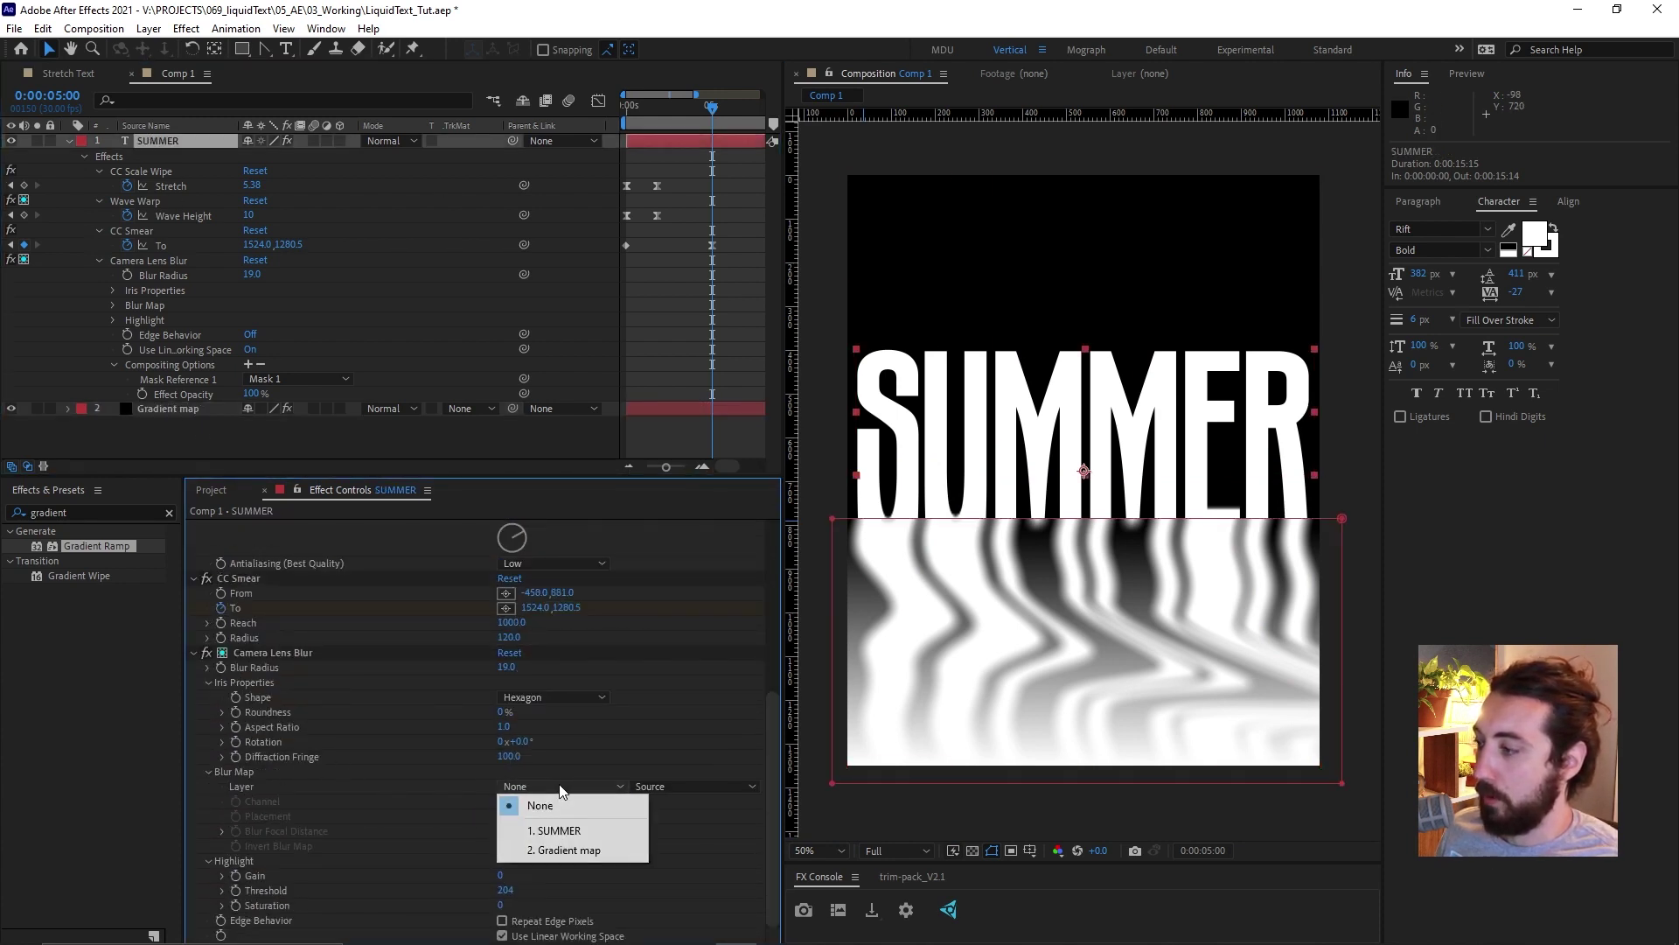
{"action": "left_click", "coordinate": [586, 851]}
{"action": "left_click", "coordinate": [693, 786]}
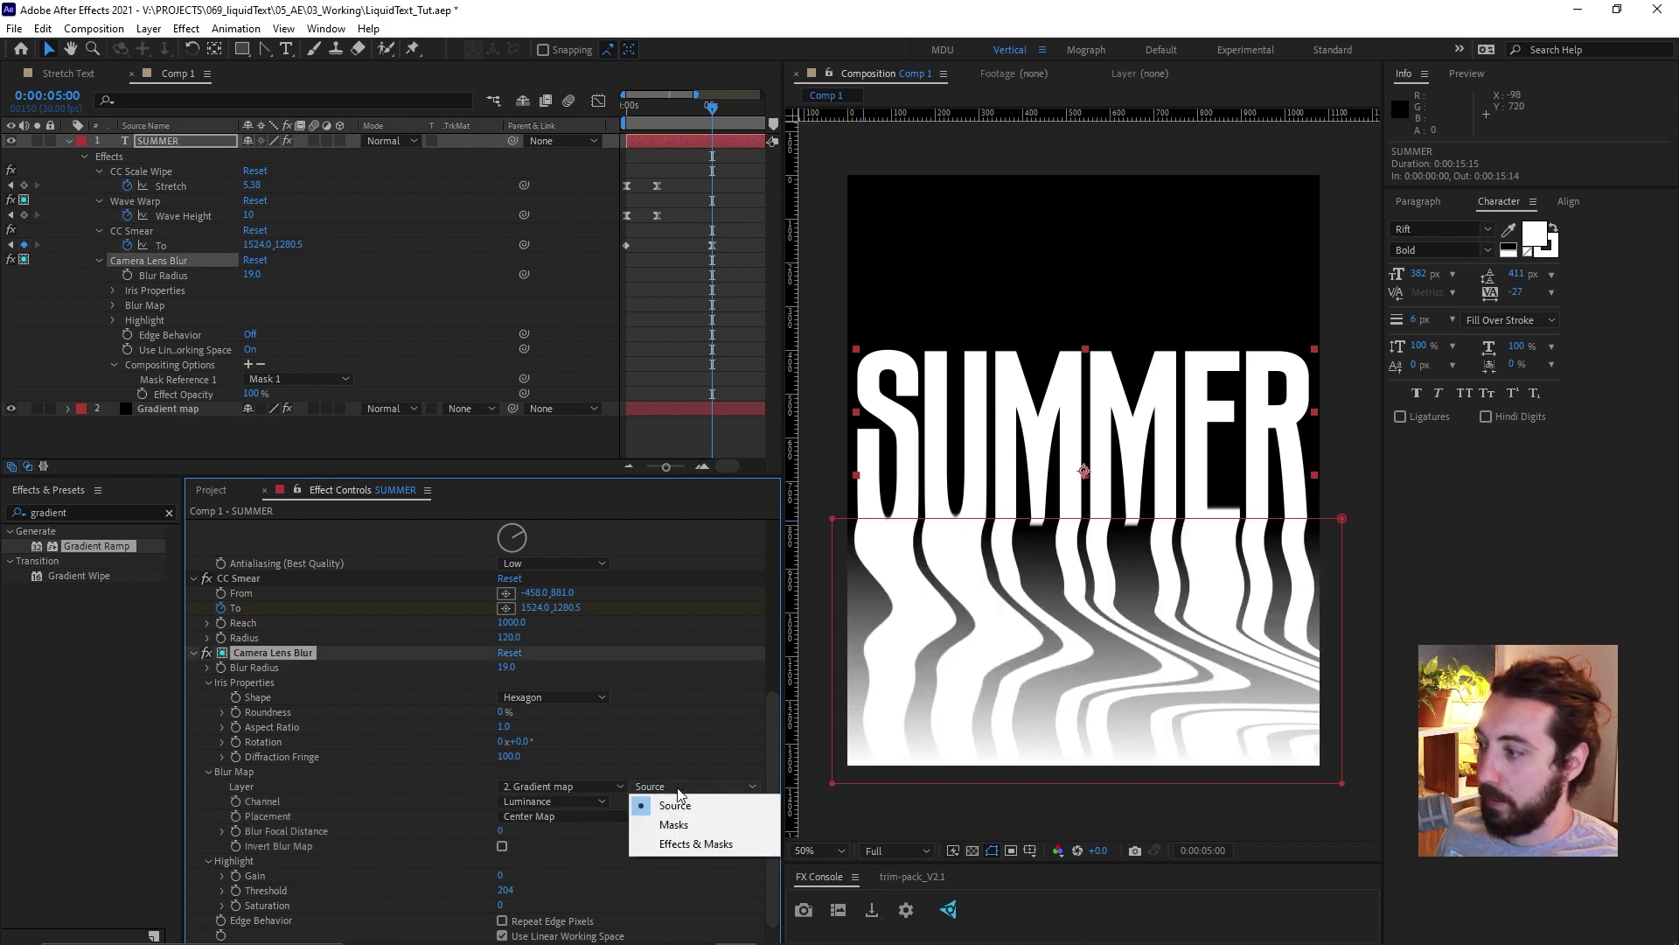
{"action": "left_click", "coordinate": [725, 844]}
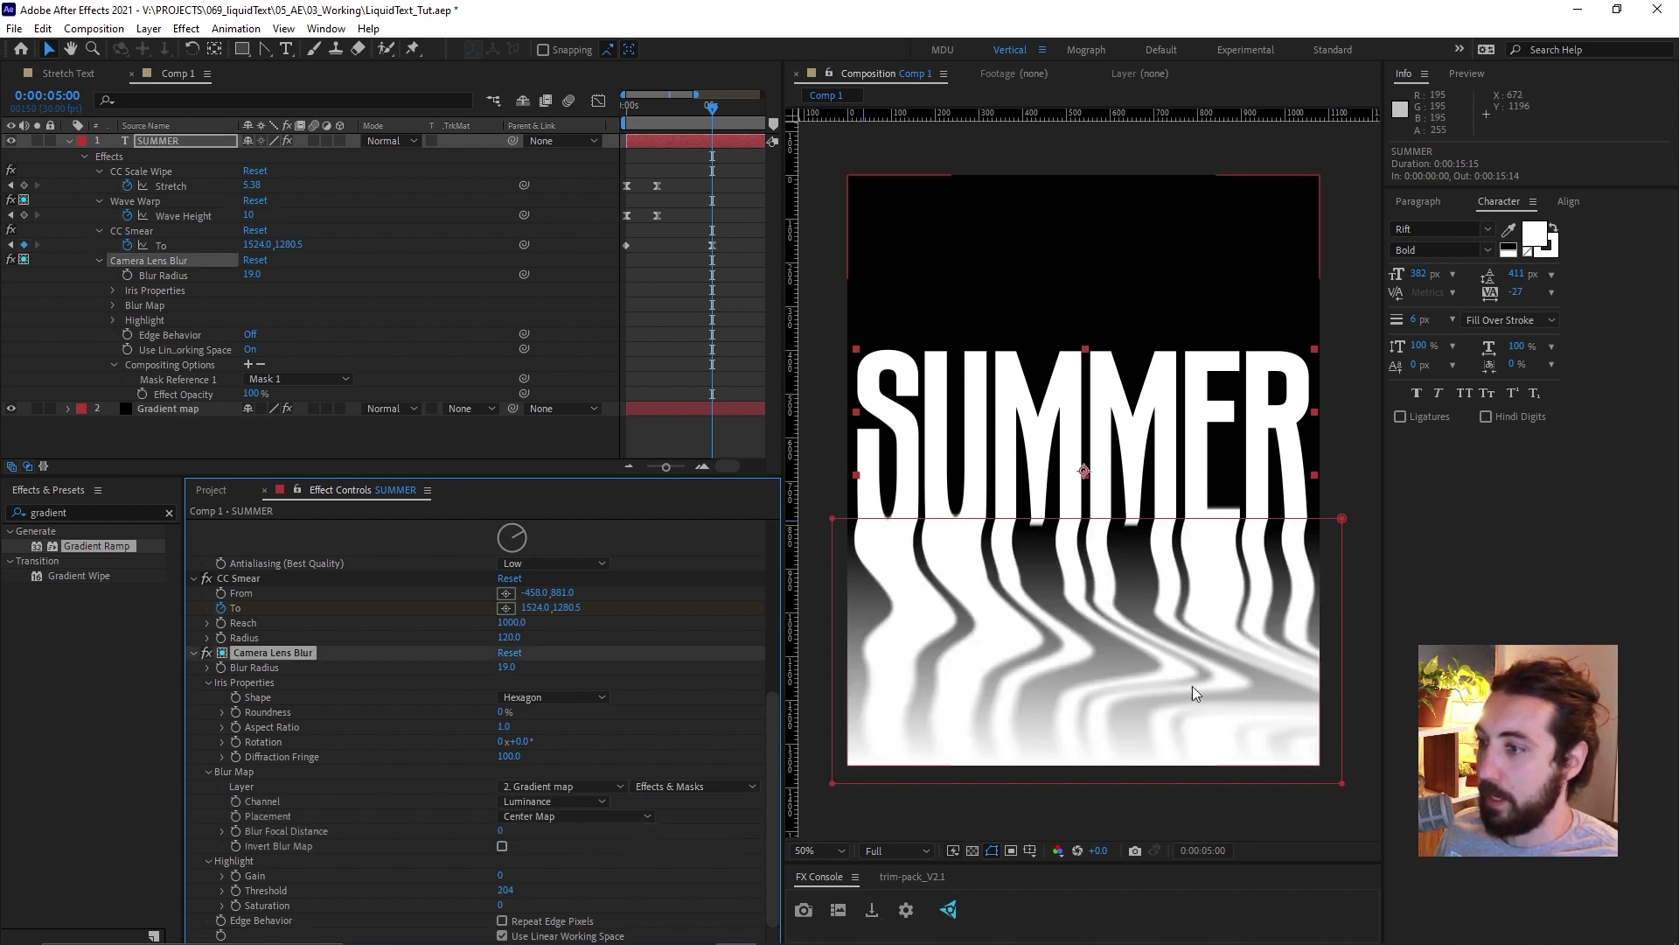
{"action": "left_click", "coordinate": [12, 409]}
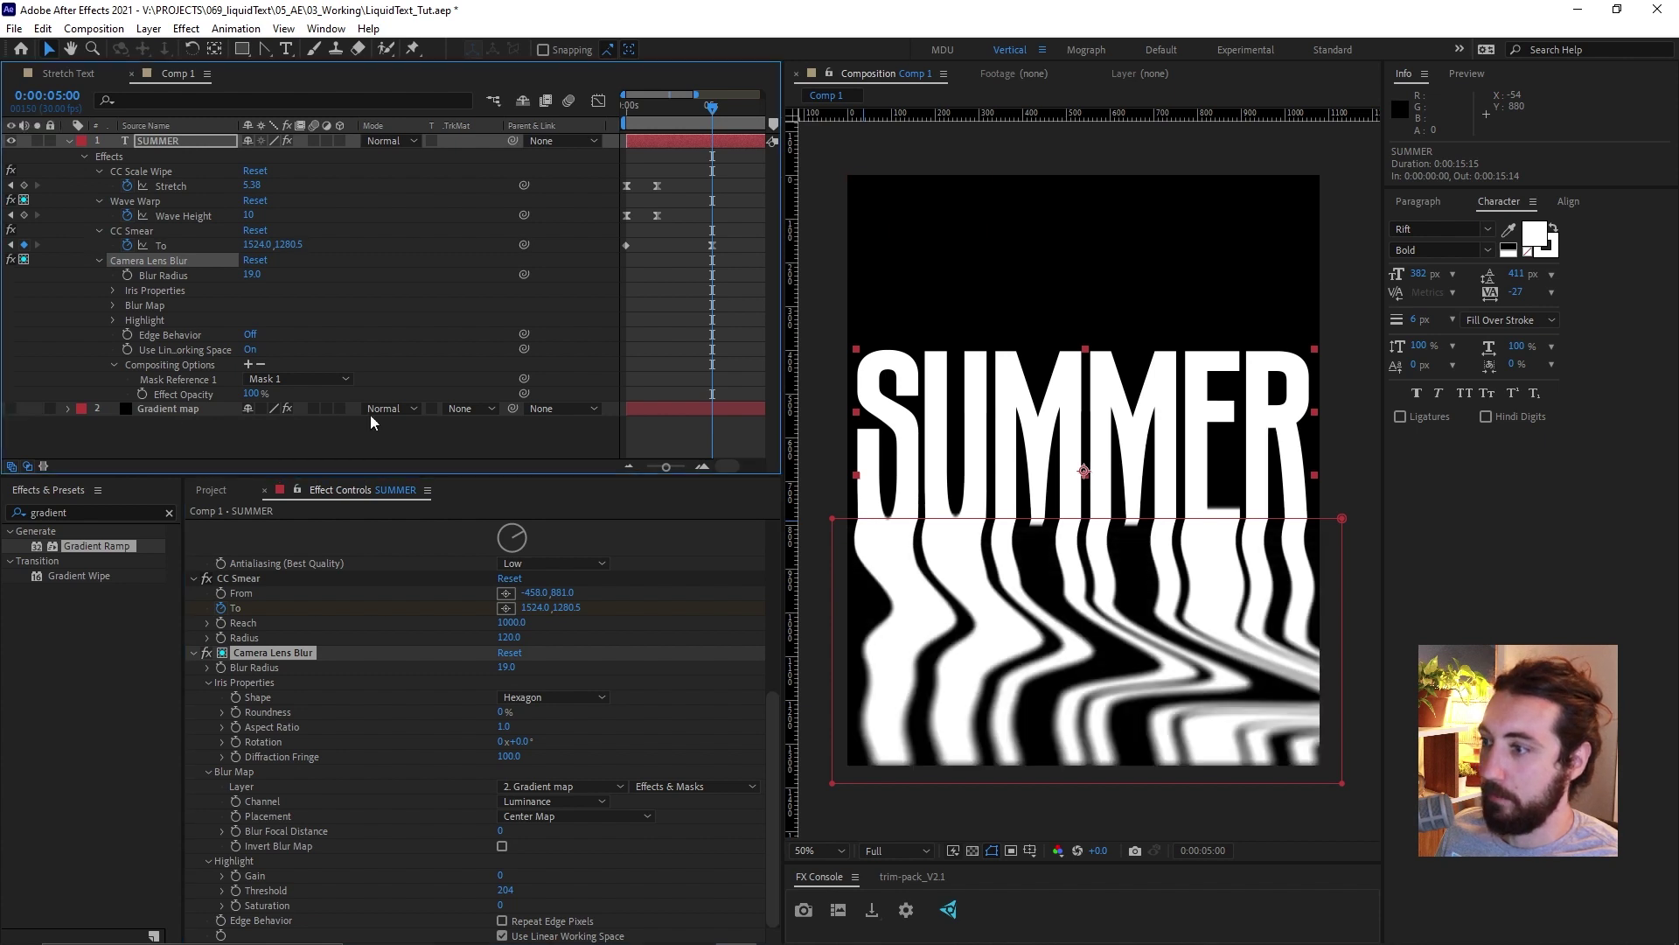
{"action": "left_click", "coordinate": [724, 332]}
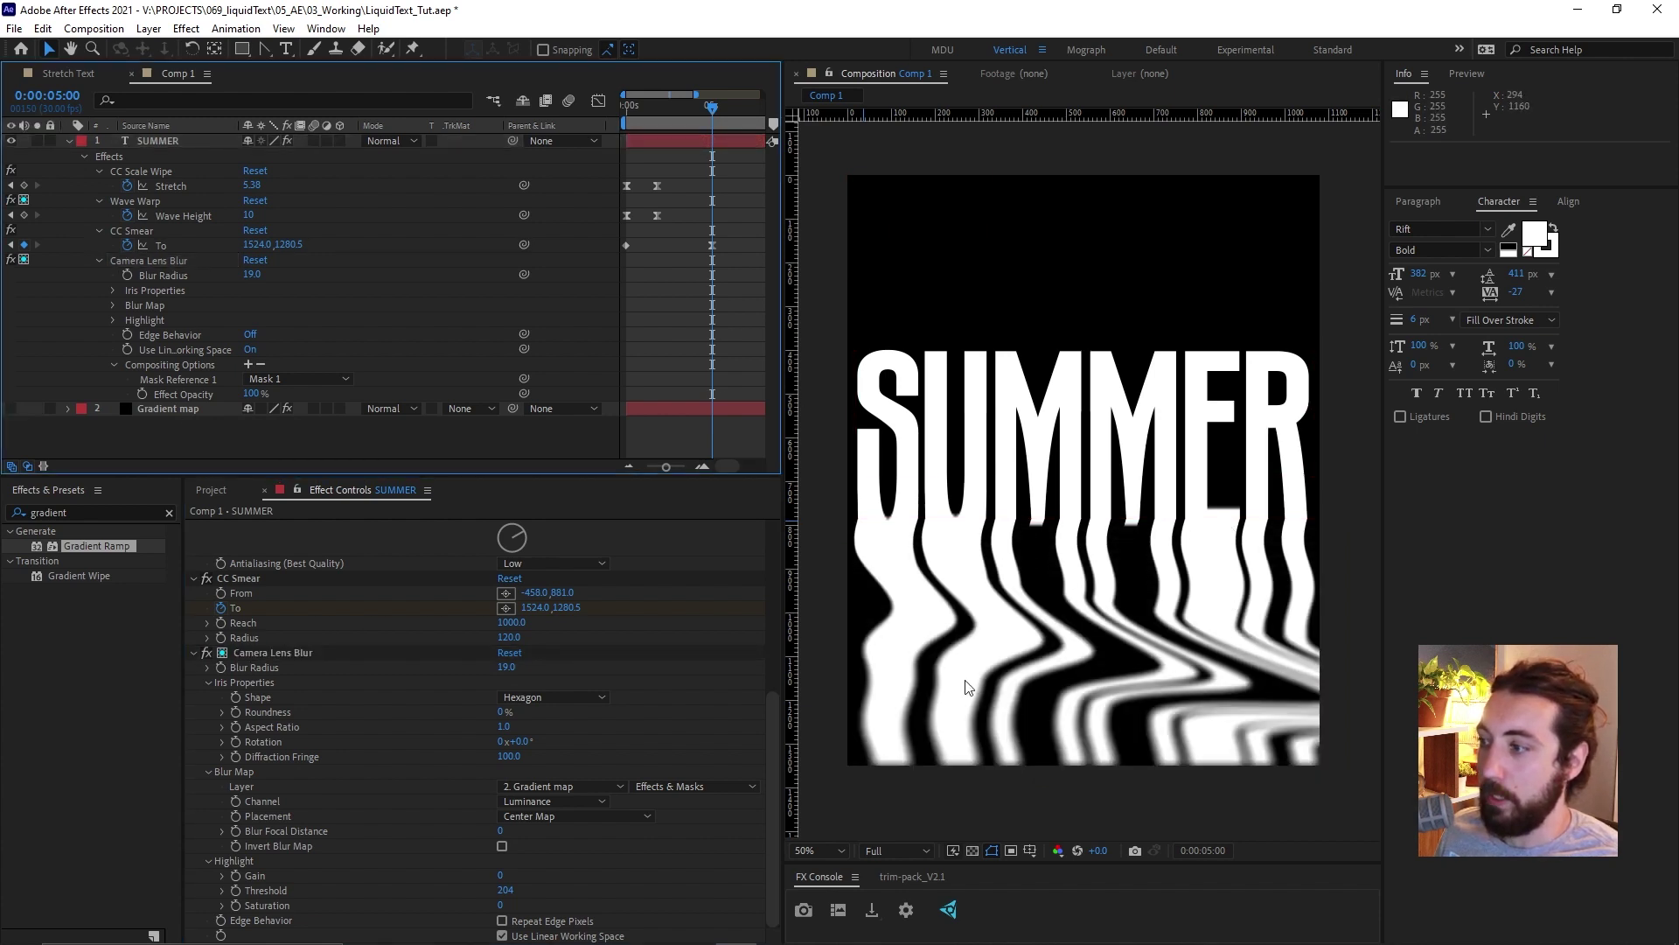
- Raise Blur Focal Distance to 181 and invert the blur map
{"action": "left_click_drag", "start_coordinate": [497, 830], "coordinate": [554, 822]}
{"action": "left_click", "coordinate": [498, 846]}
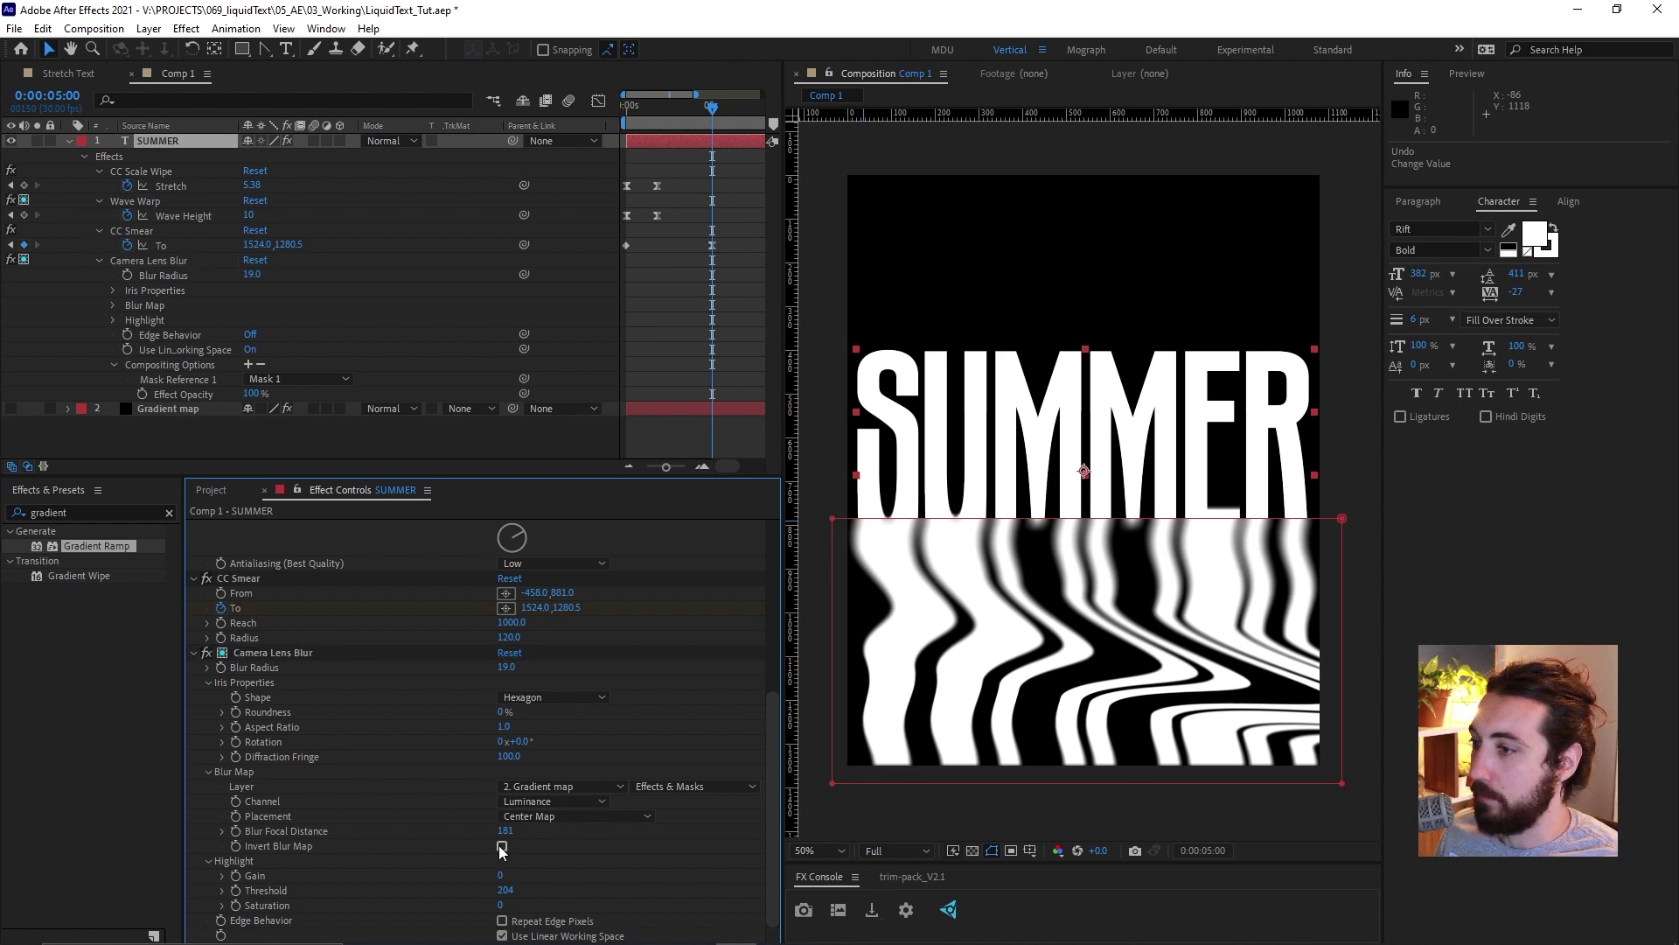
{"action": "left_click", "coordinate": [502, 847]}
{"action": "key", "text": "F2"}
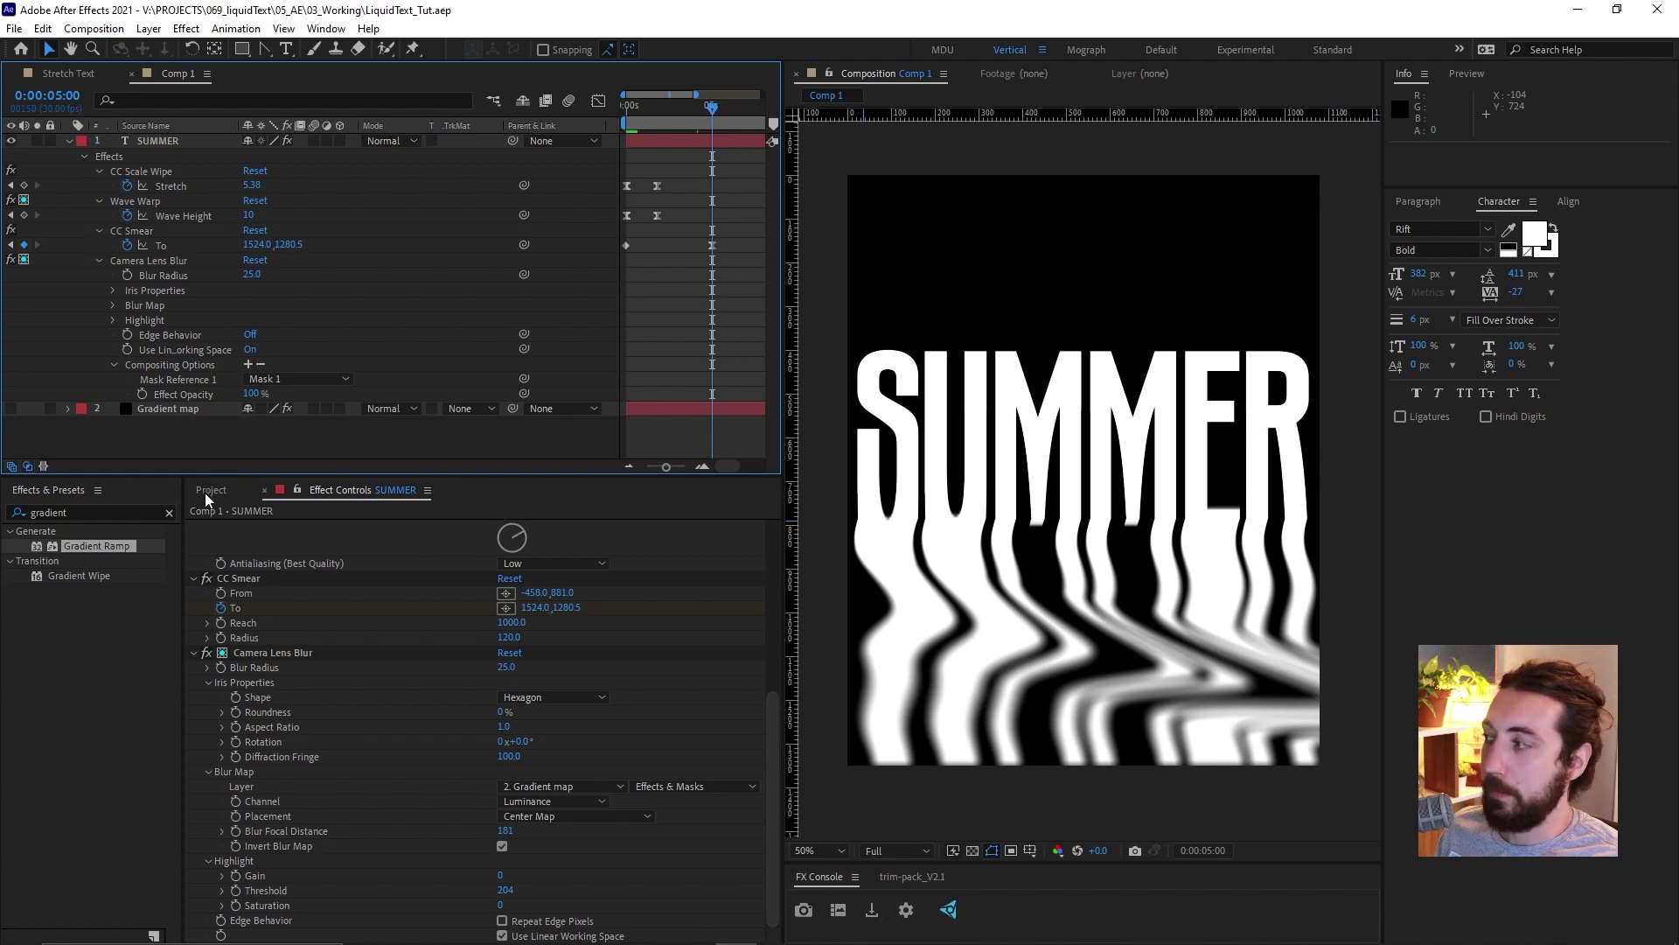
- Rename the Comp 1 composition to 'Text Comp'
{"action": "left_click", "coordinate": [205, 491]}
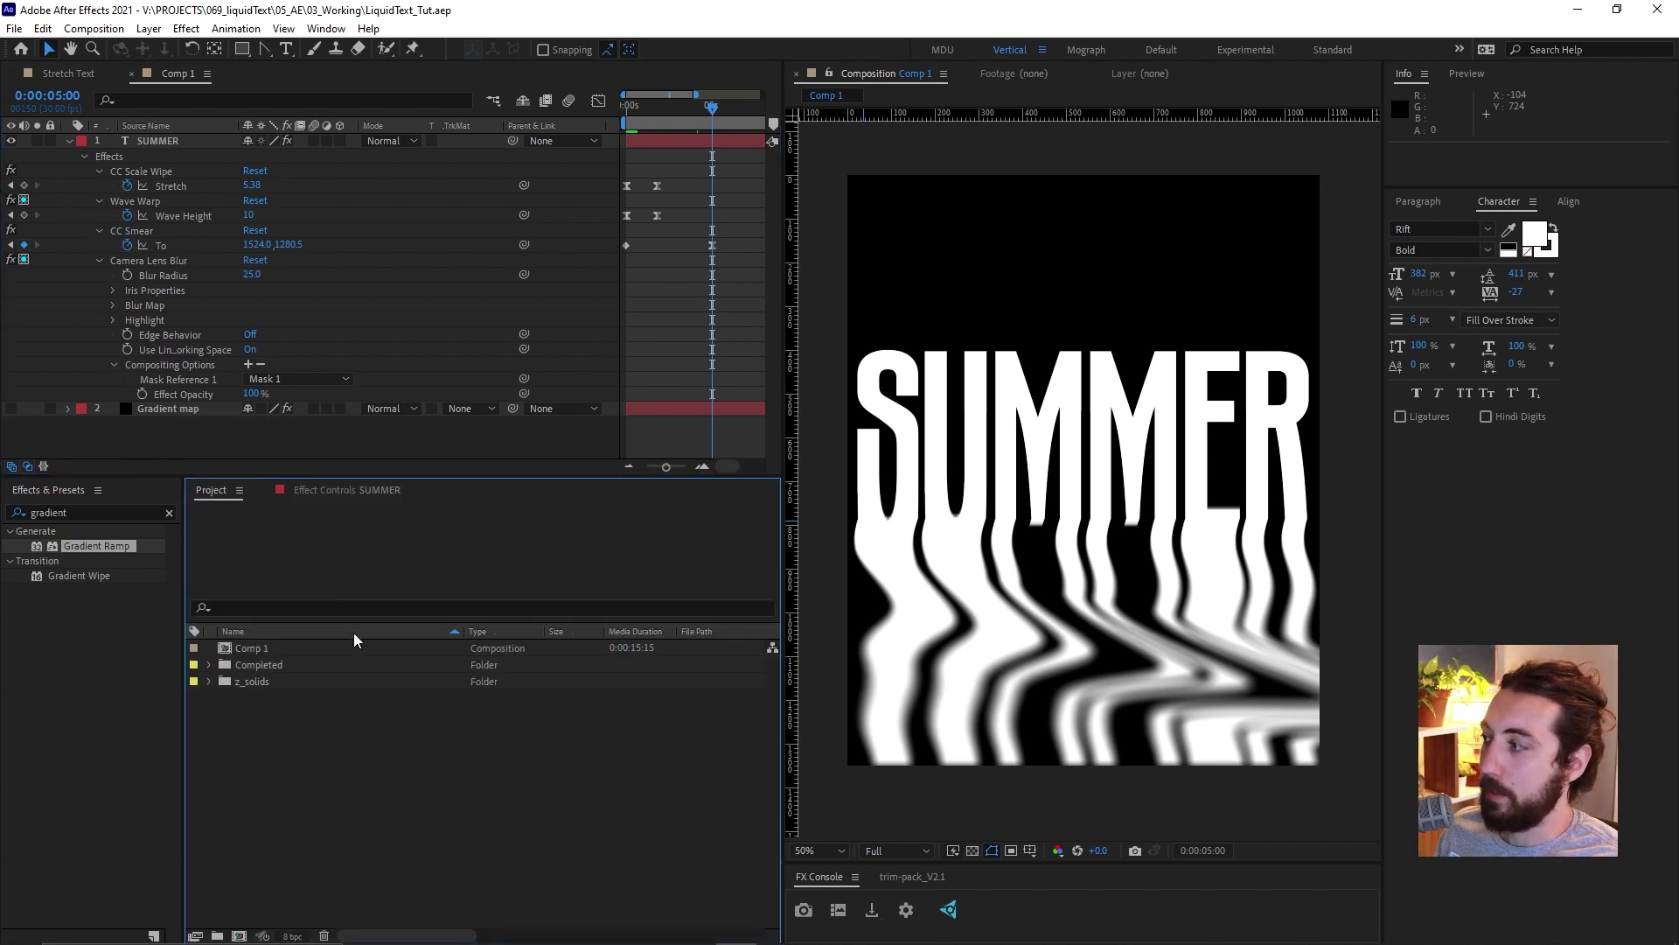
{"action": "left_click", "coordinate": [288, 646]}
{"action": "key", "text": "Return"}
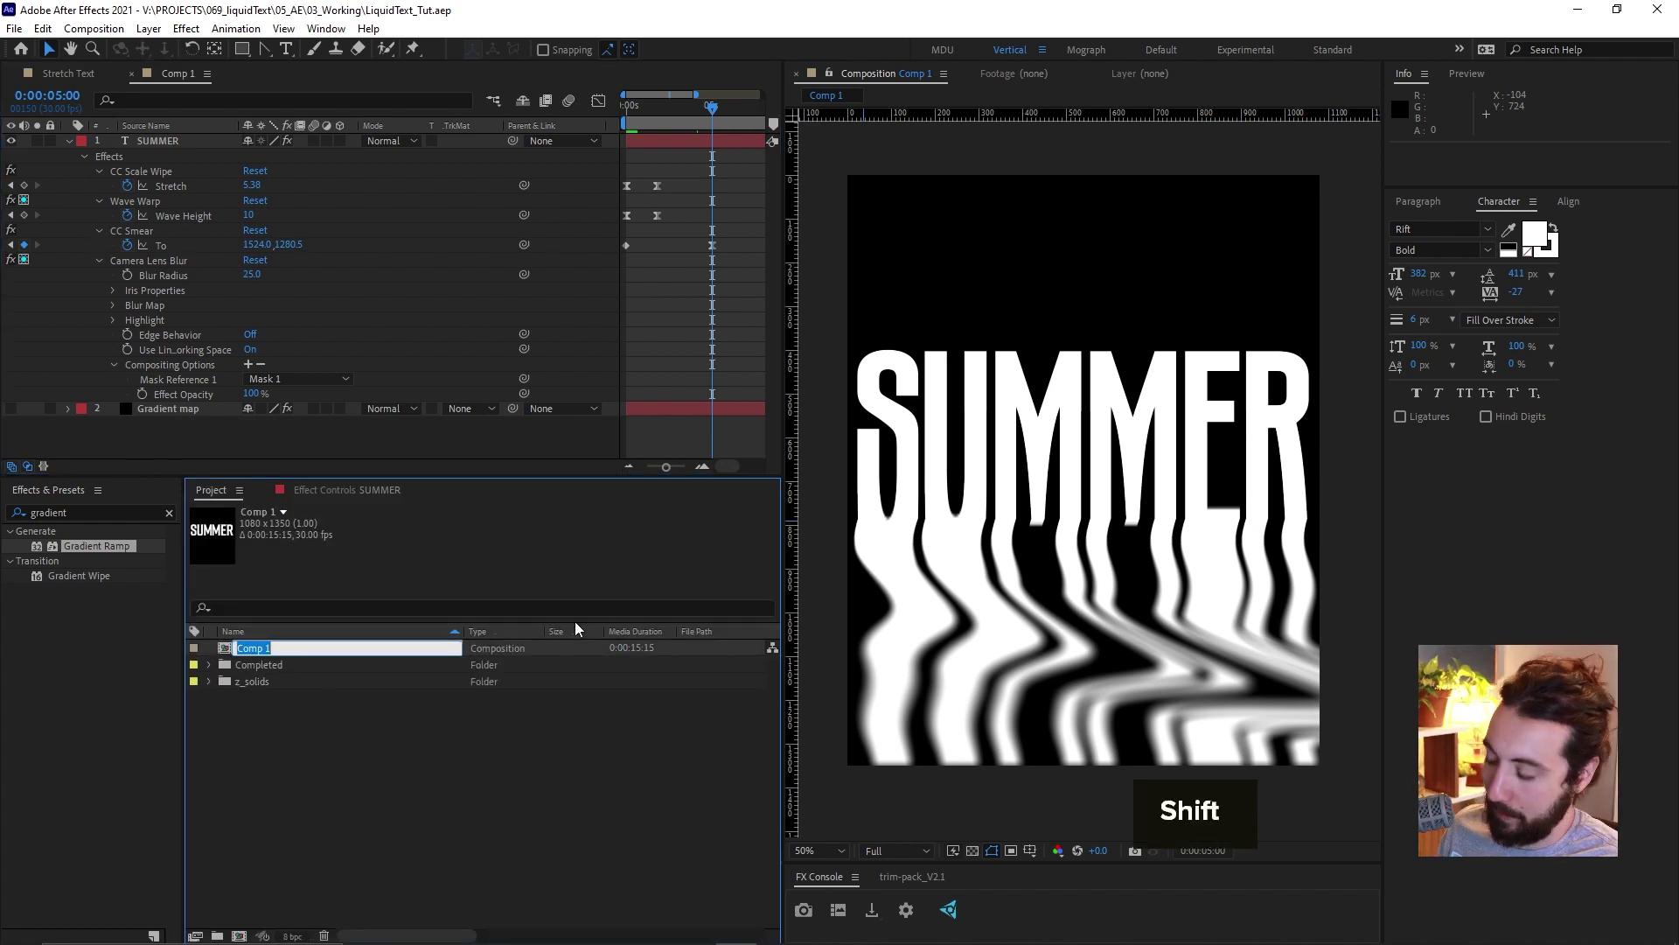
{"action": "type", "text": "Text Comp"}
{"action": "key", "text": "Return"}
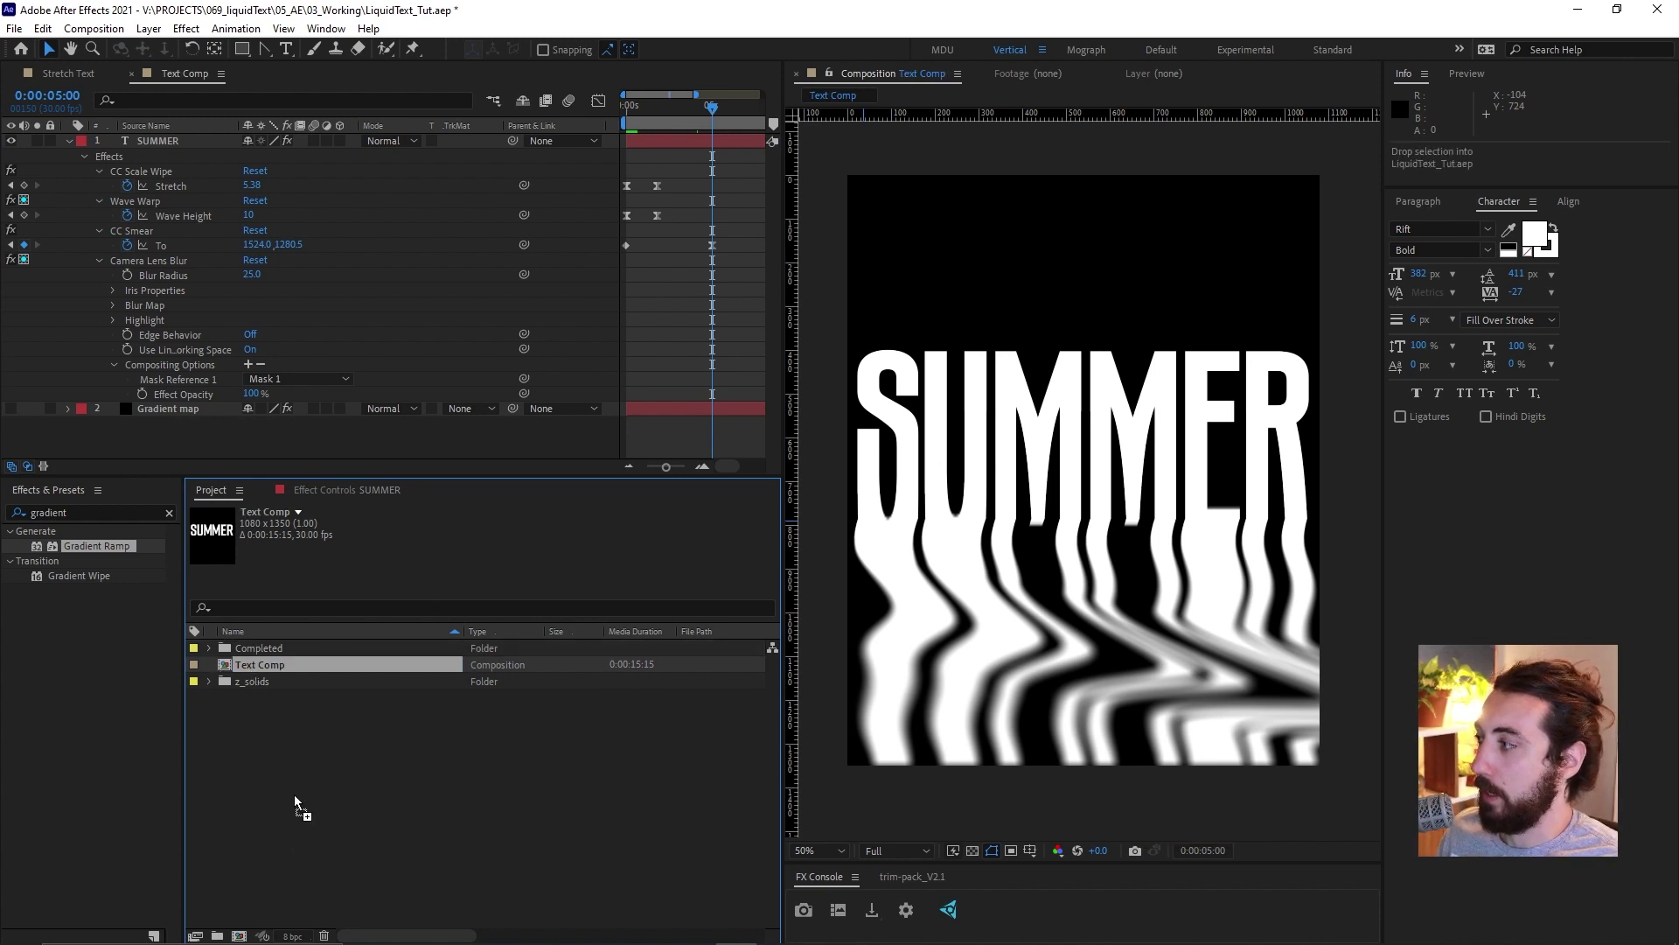
- Nest Text Comp in a new composition named 'Main Comp'
{"action": "left_click", "coordinate": [242, 934]}
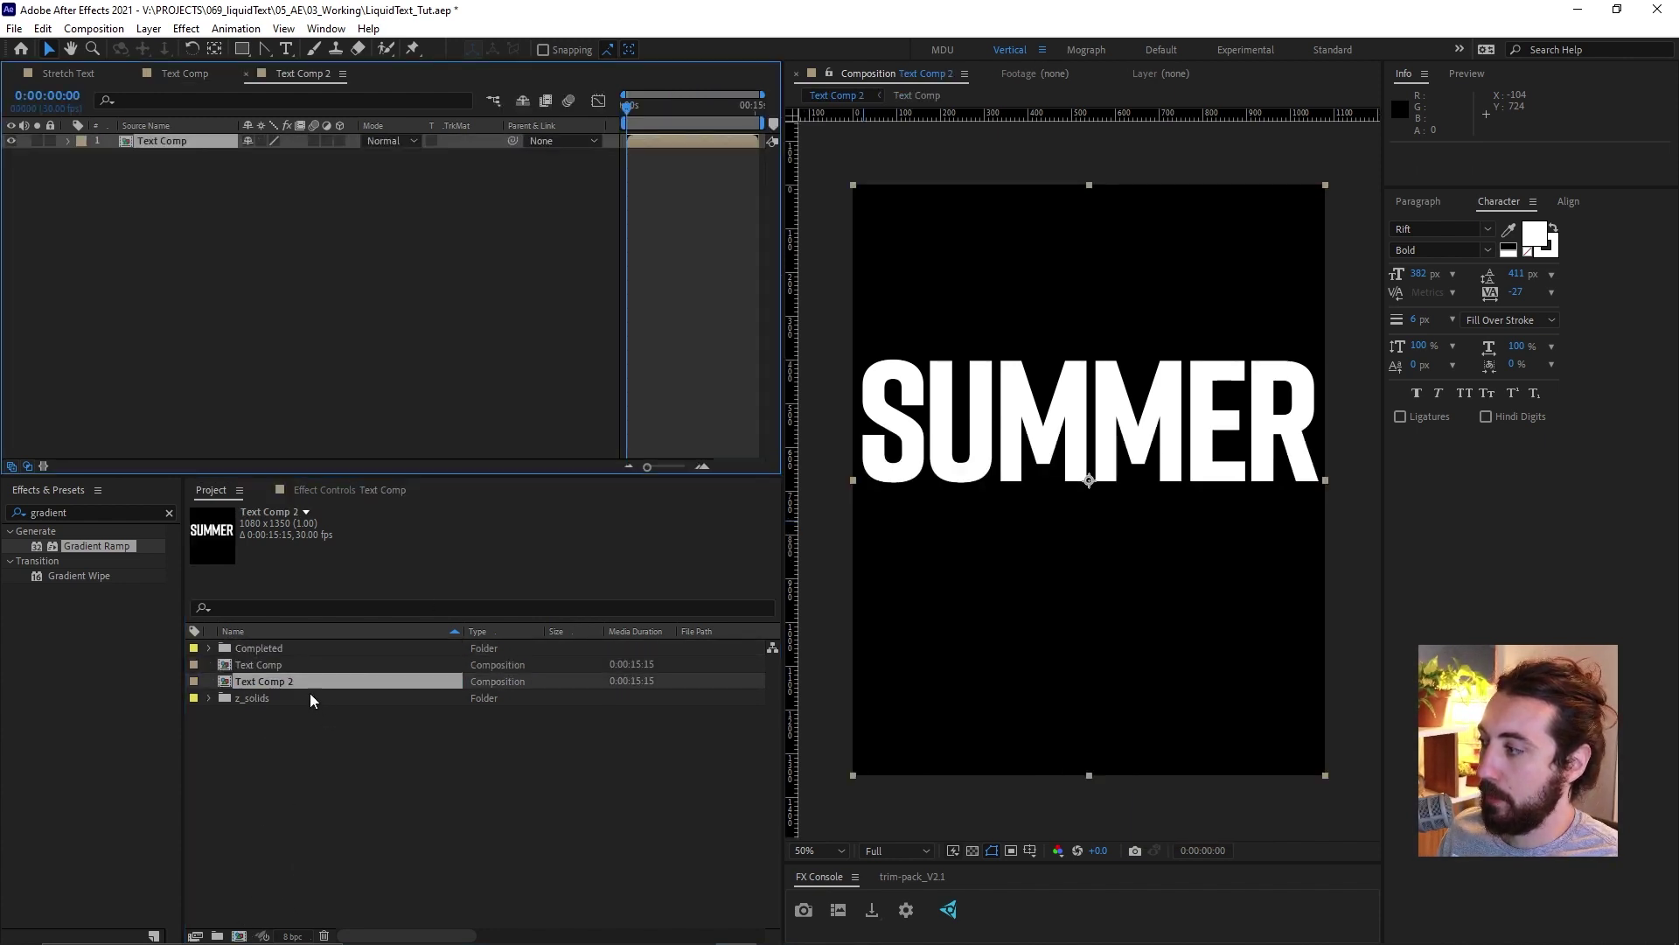
{"action": "key", "text": "Return"}
{"action": "type", "text": "Main Comp"}
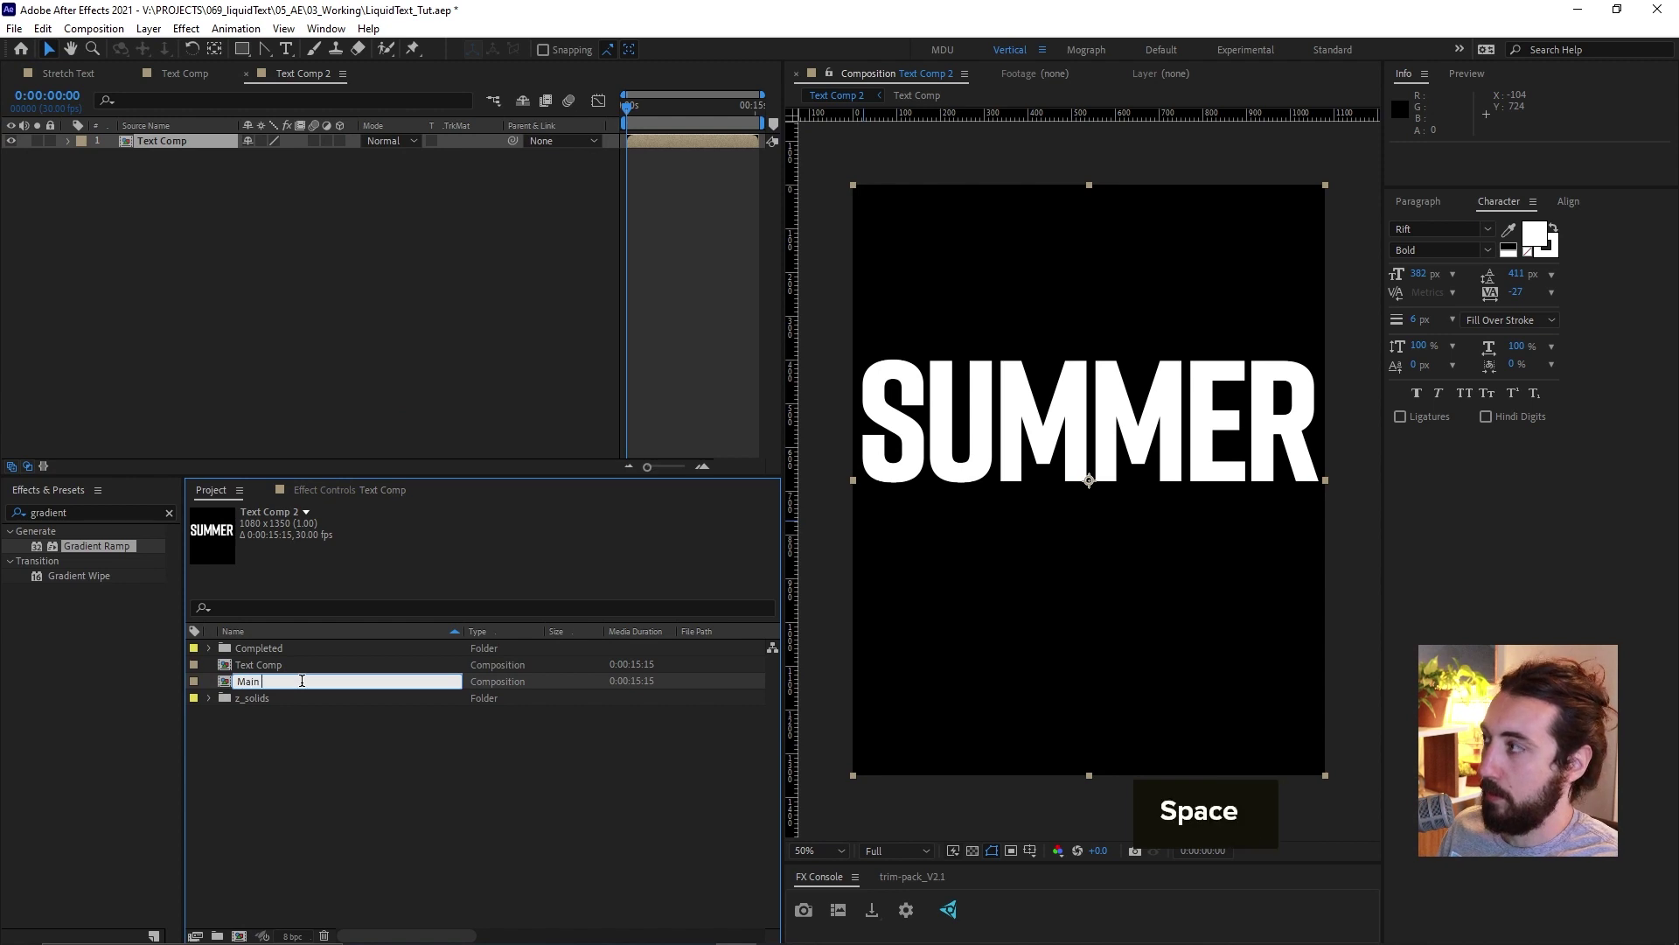
{"action": "key", "text": "Return"}
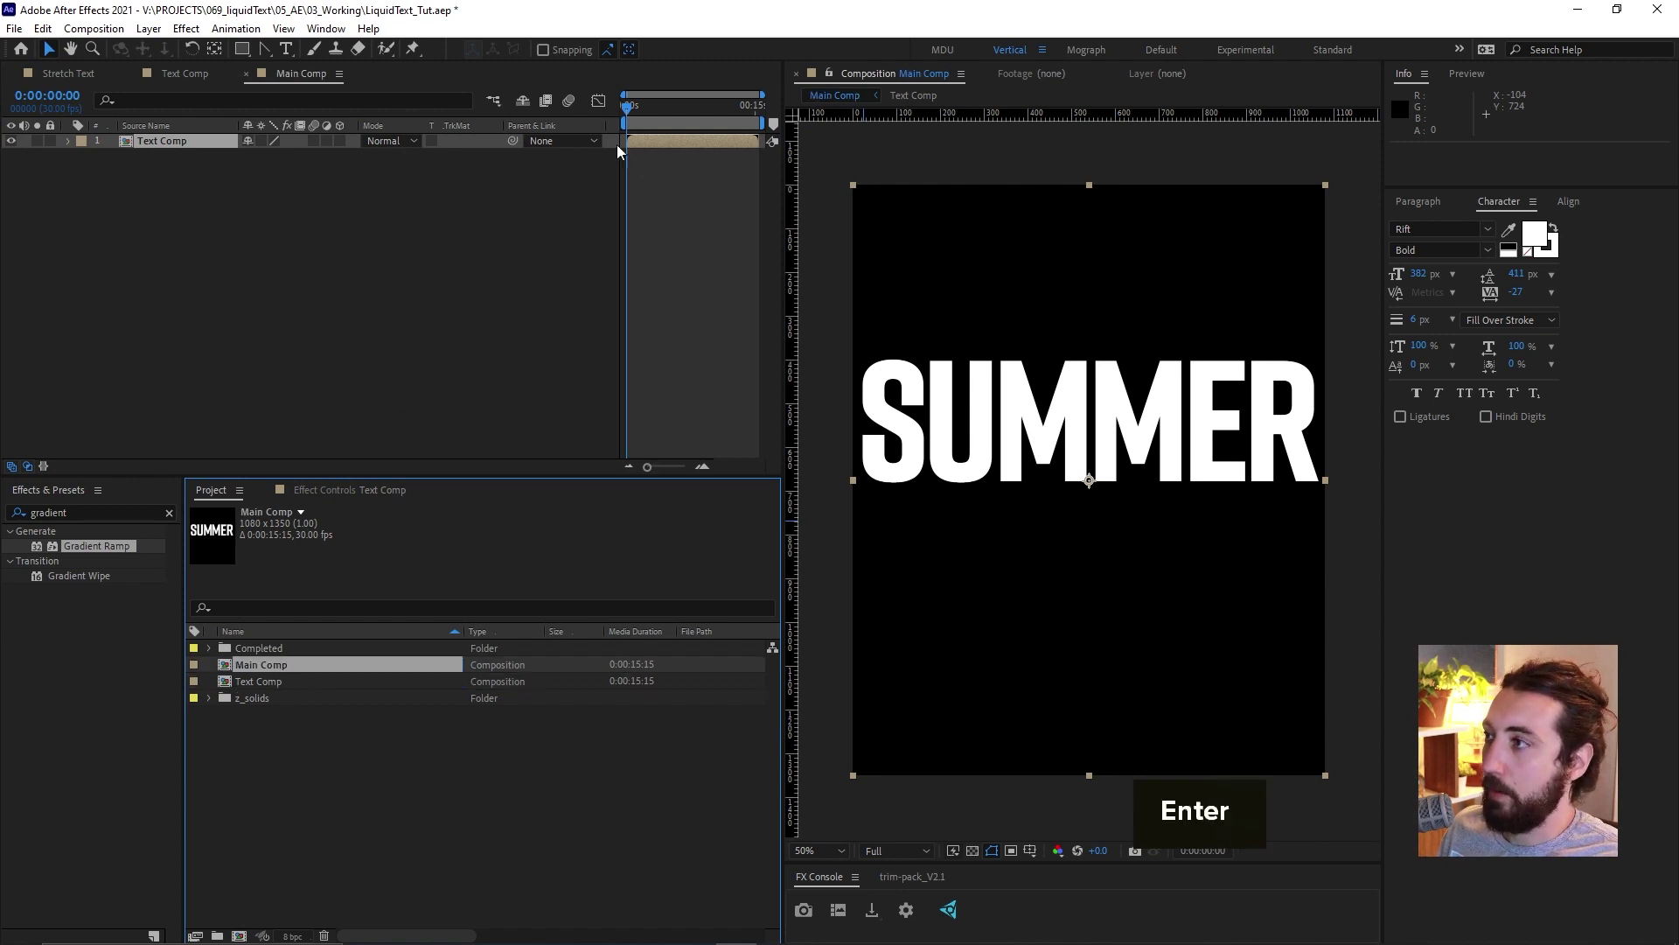
{"action": "left_click", "coordinate": [646, 171]}
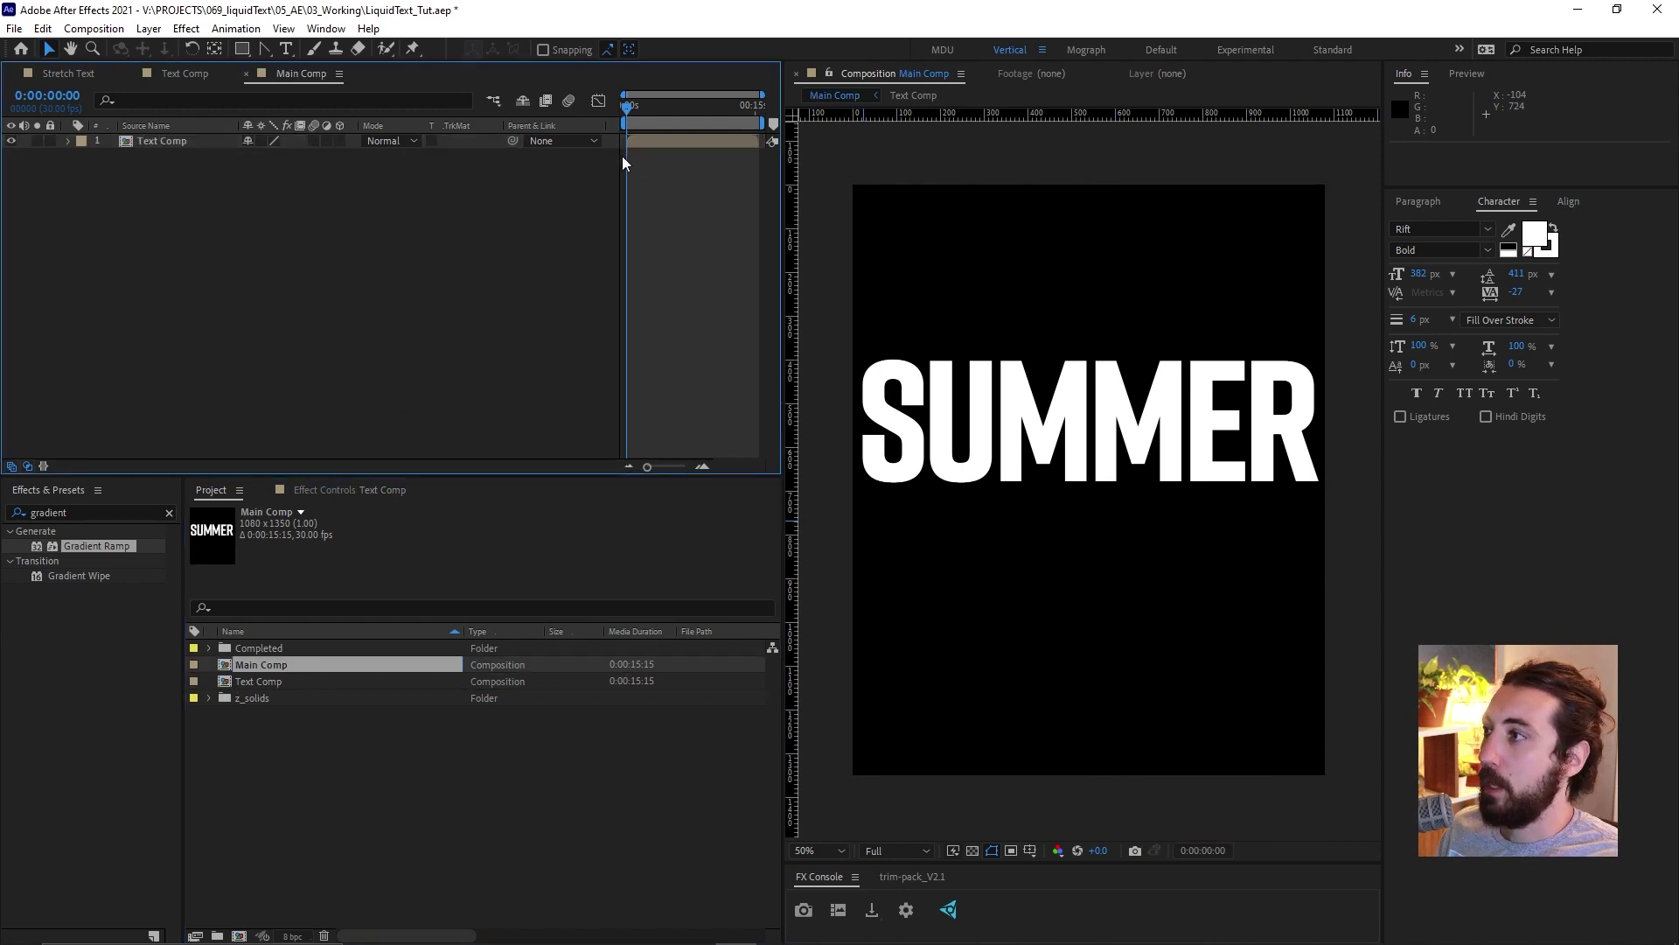
- Label Text Comp red and apply Shift Channels with Green and Blue set to Full Off
{"action": "left_click", "coordinate": [665, 142]}
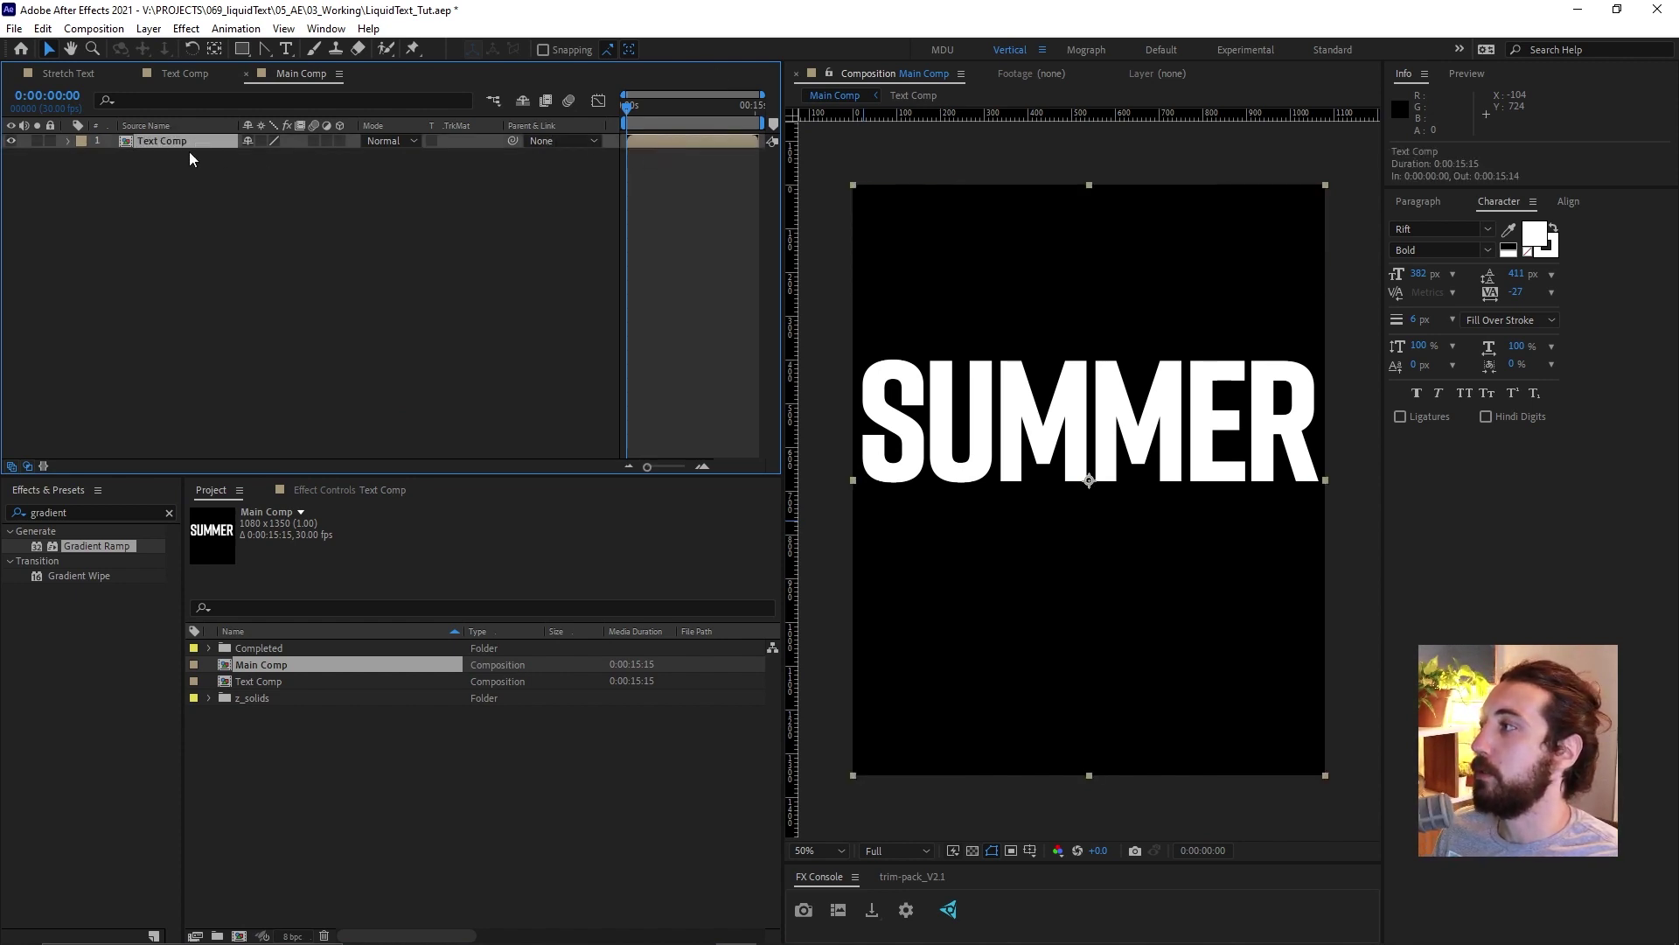
{"action": "left_click", "coordinate": [83, 141]}
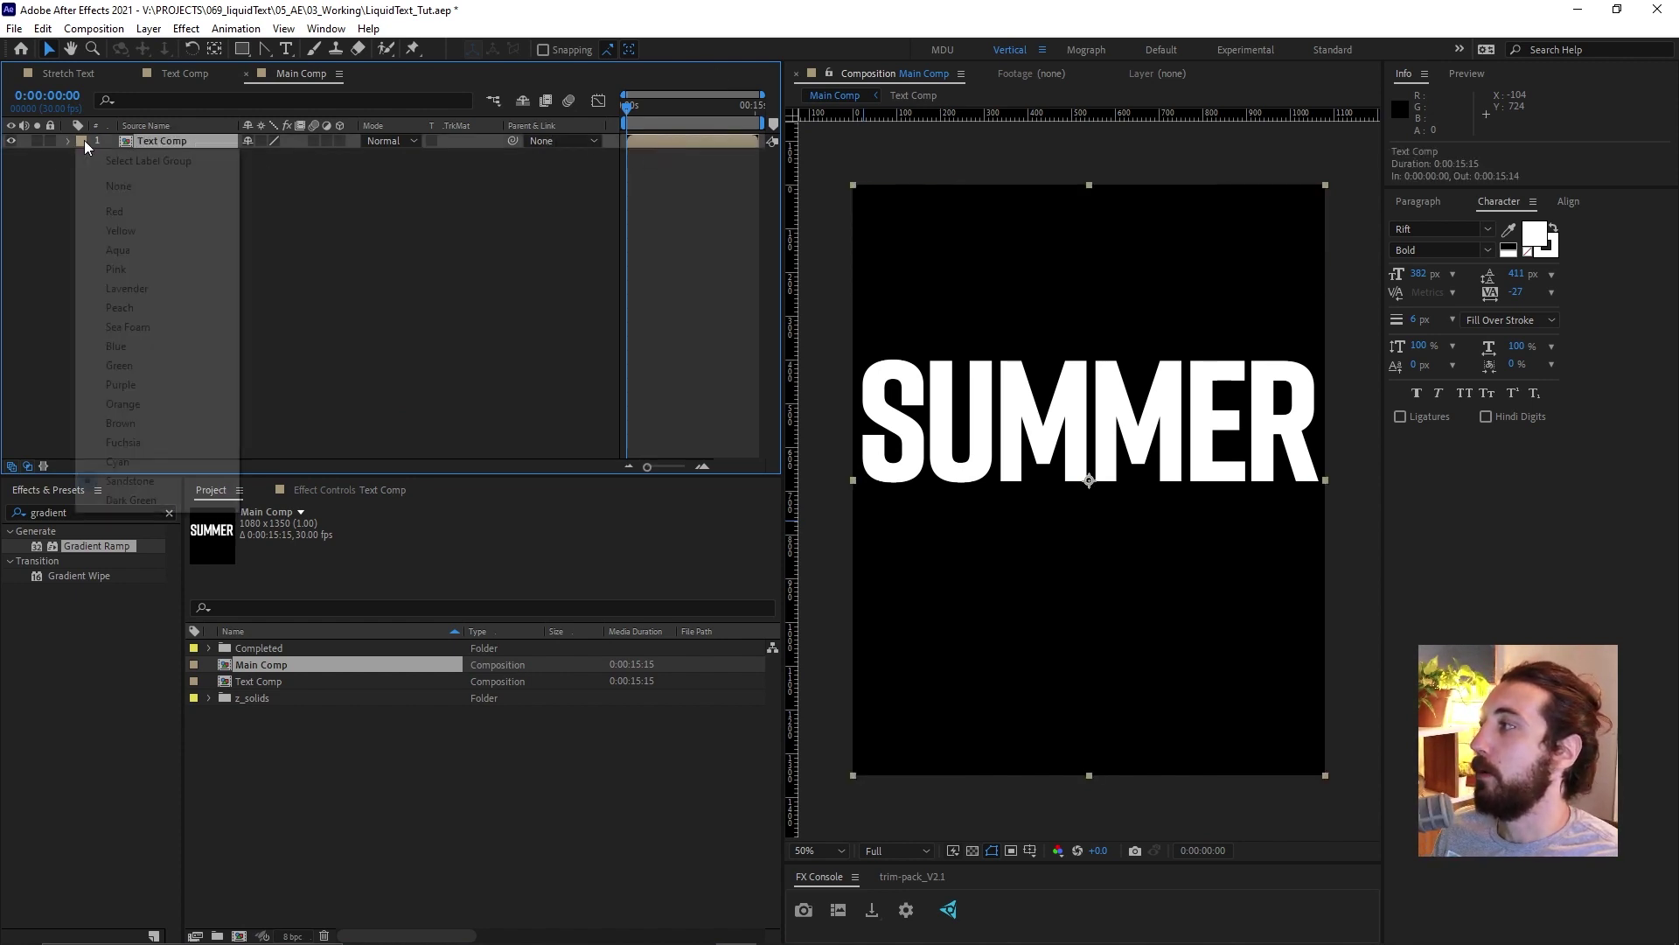
{"action": "left_click", "coordinate": [186, 214]}
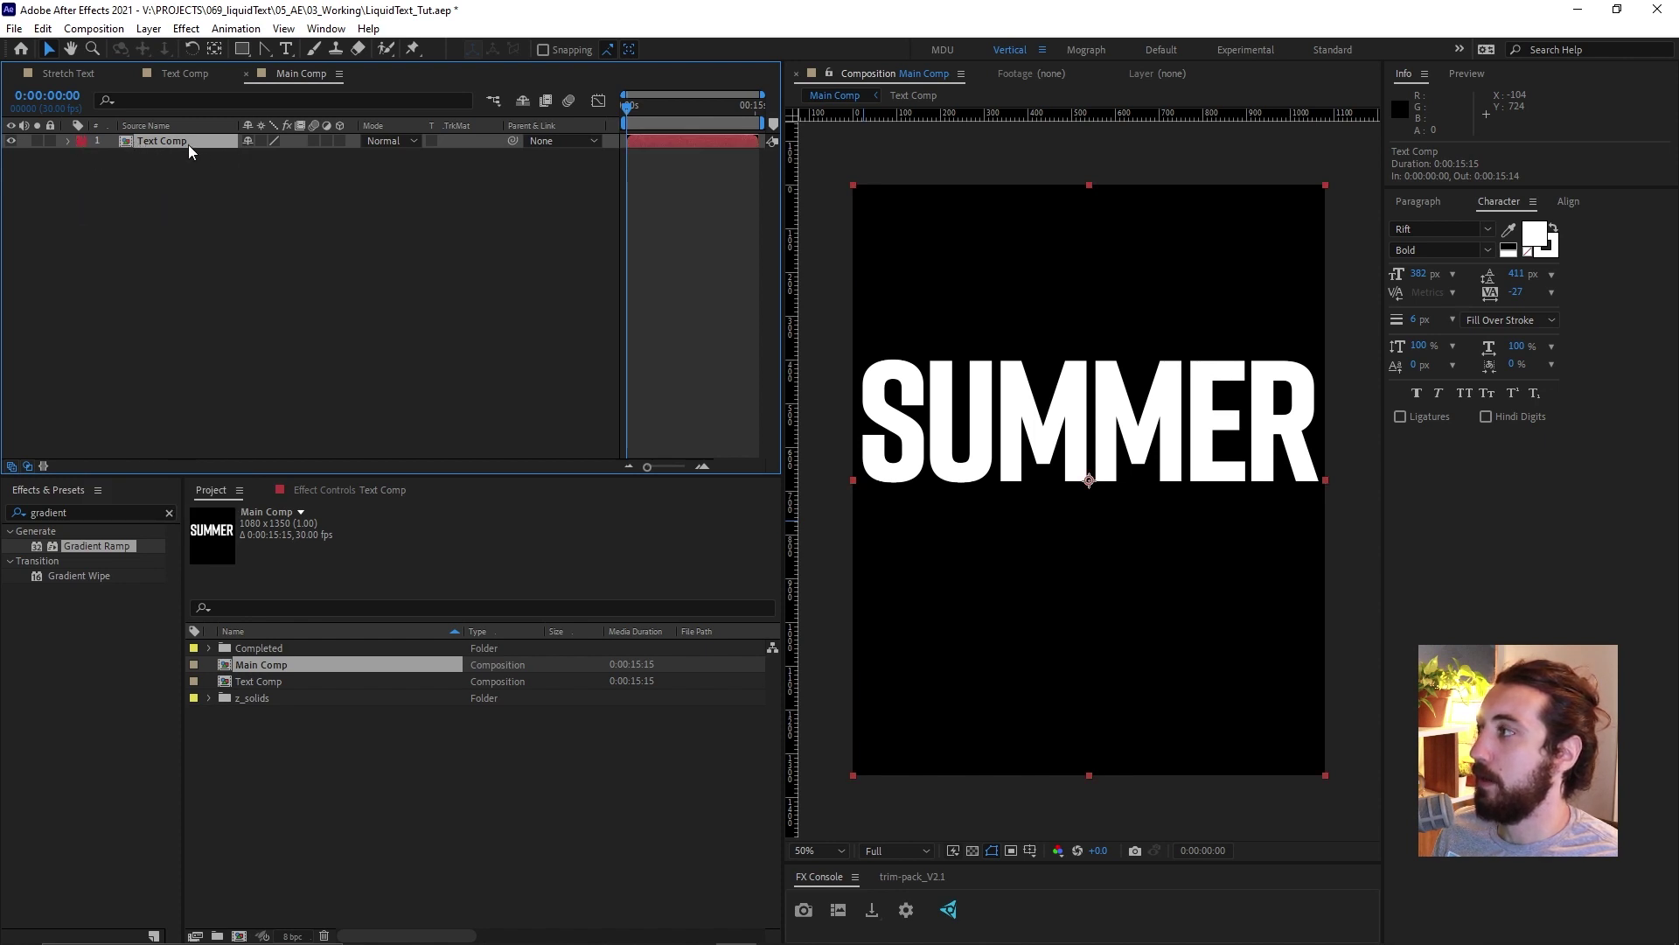
{"action": "left_click", "coordinate": [18, 504]}
{"action": "type", "text": "shift"}
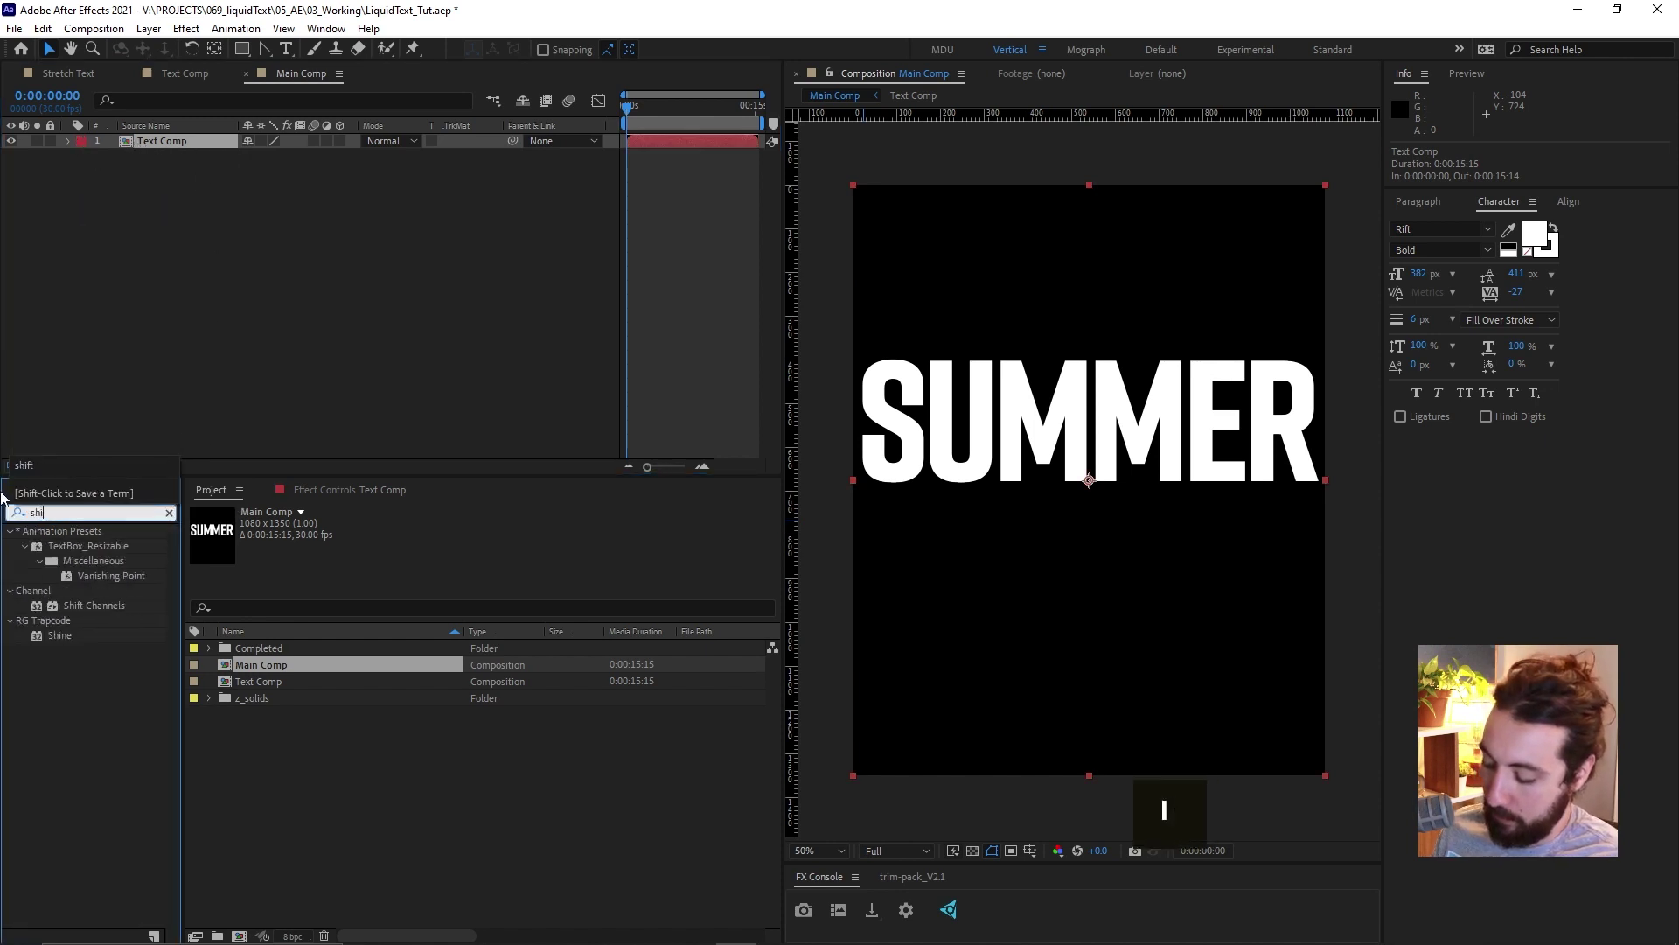
{"action": "double_click", "coordinate": [114, 545]}
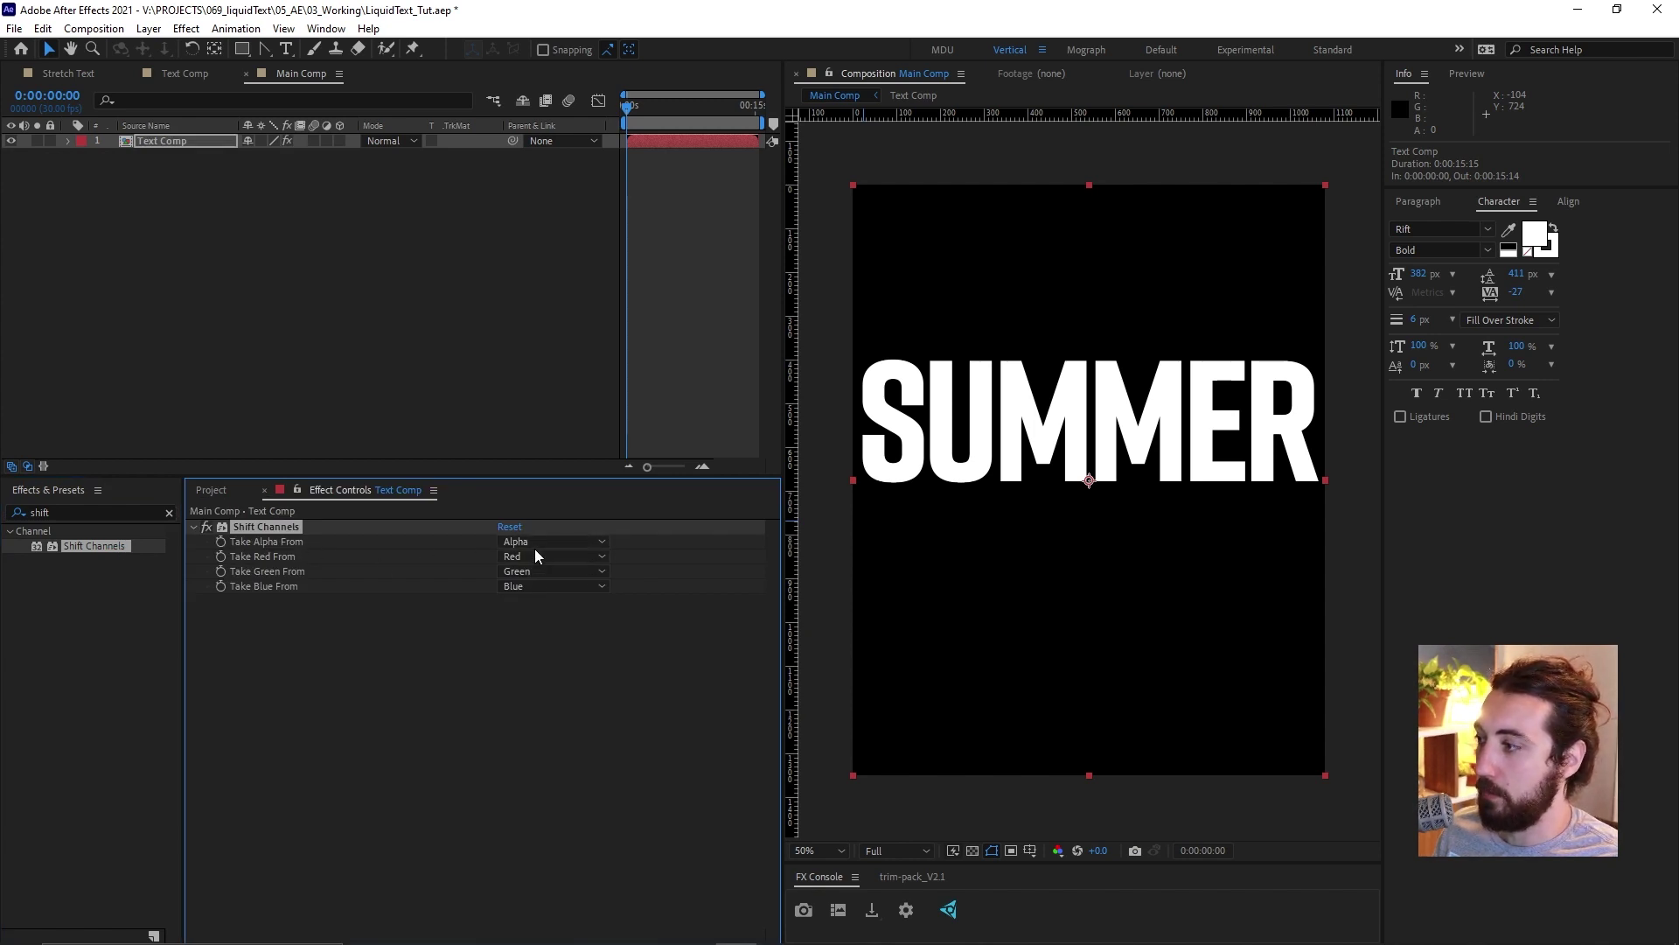
{"action": "left_click", "coordinate": [542, 572]}
{"action": "left_click", "coordinate": [539, 764]}
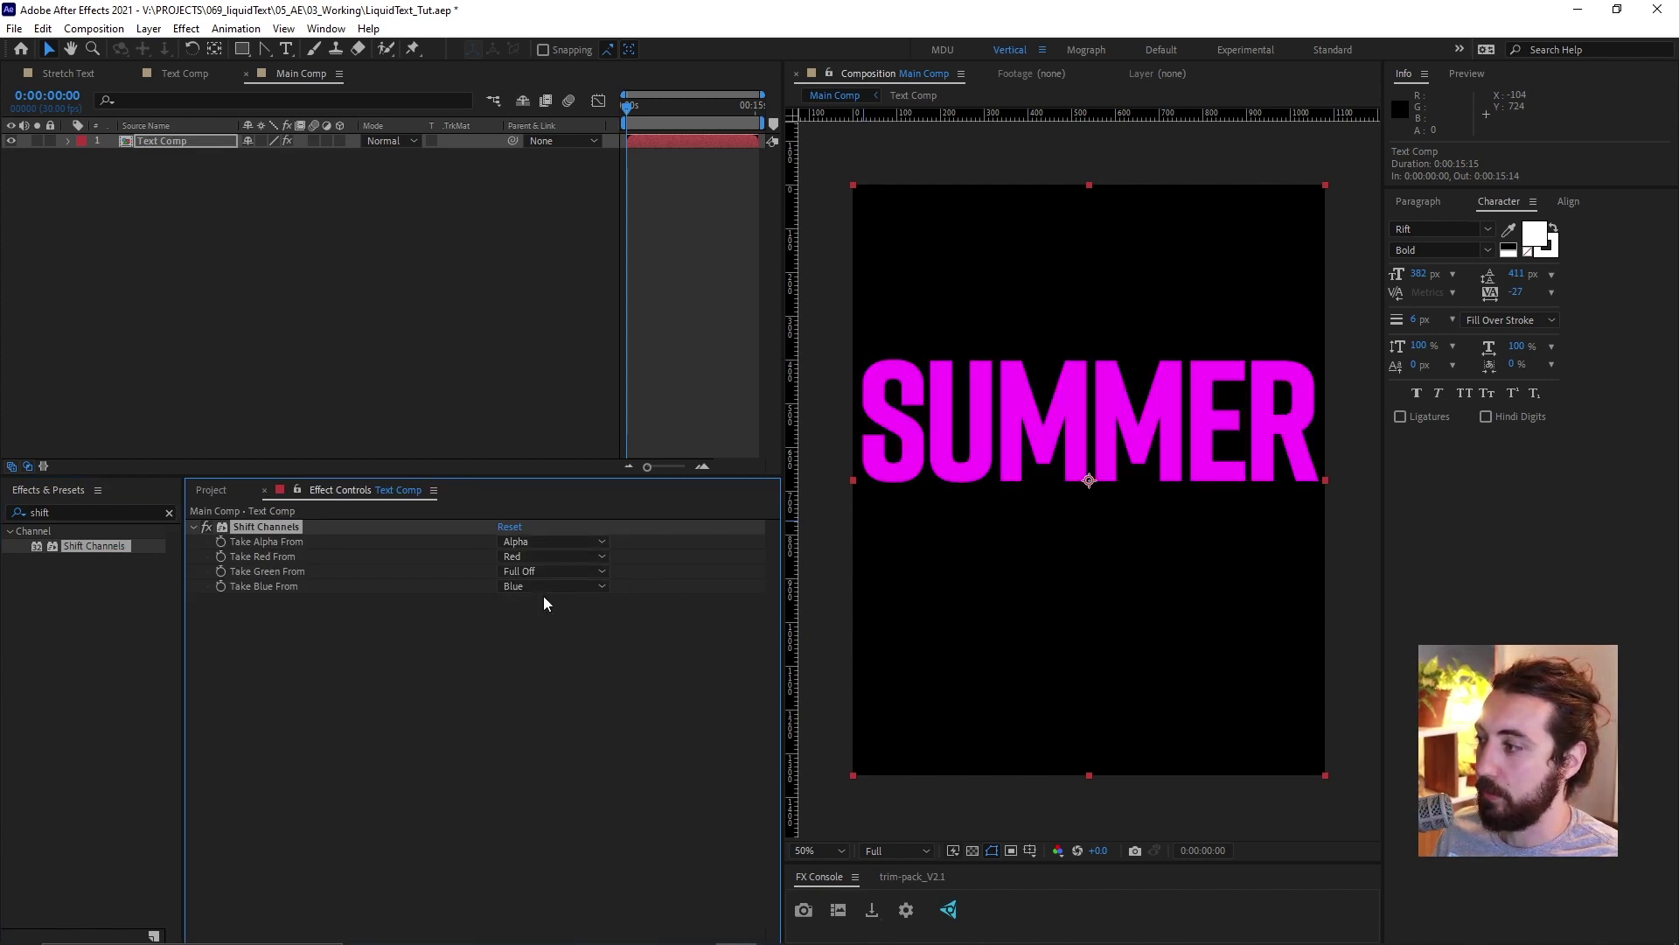
{"action": "left_click", "coordinate": [542, 589]}
{"action": "left_click", "coordinate": [568, 775]}
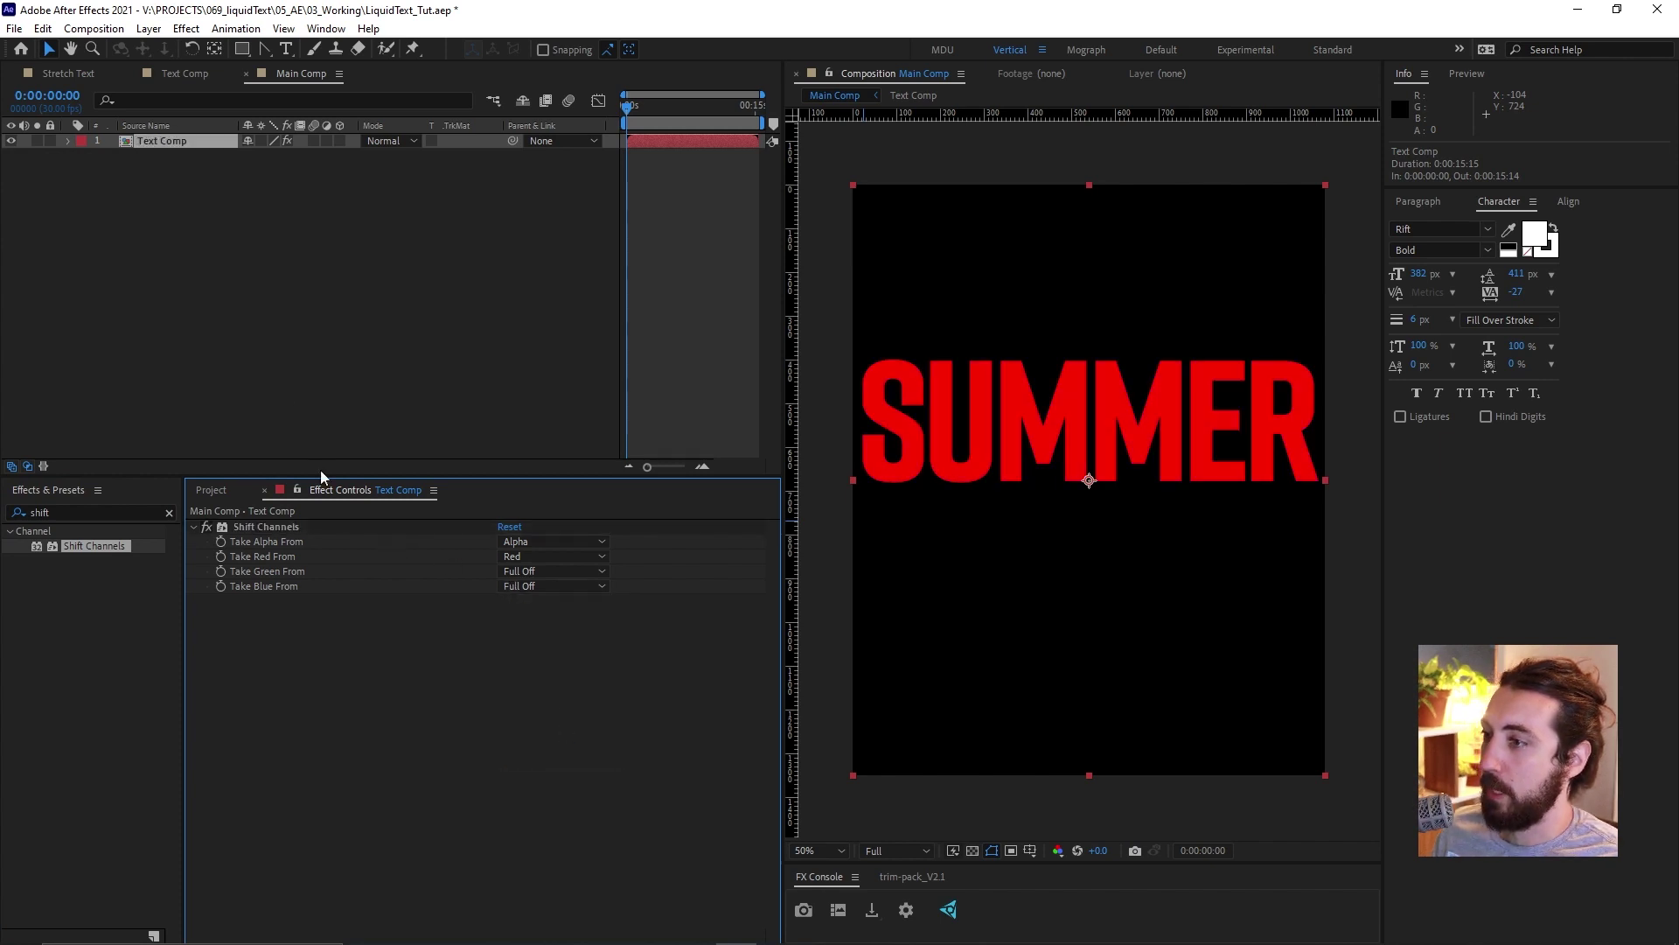
- Duplicate it as a blue-labelled copy with red off and blue taken from Blue
{"action": "left_click", "coordinate": [178, 141]}
{"action": "key", "text": "ctrl+d"}
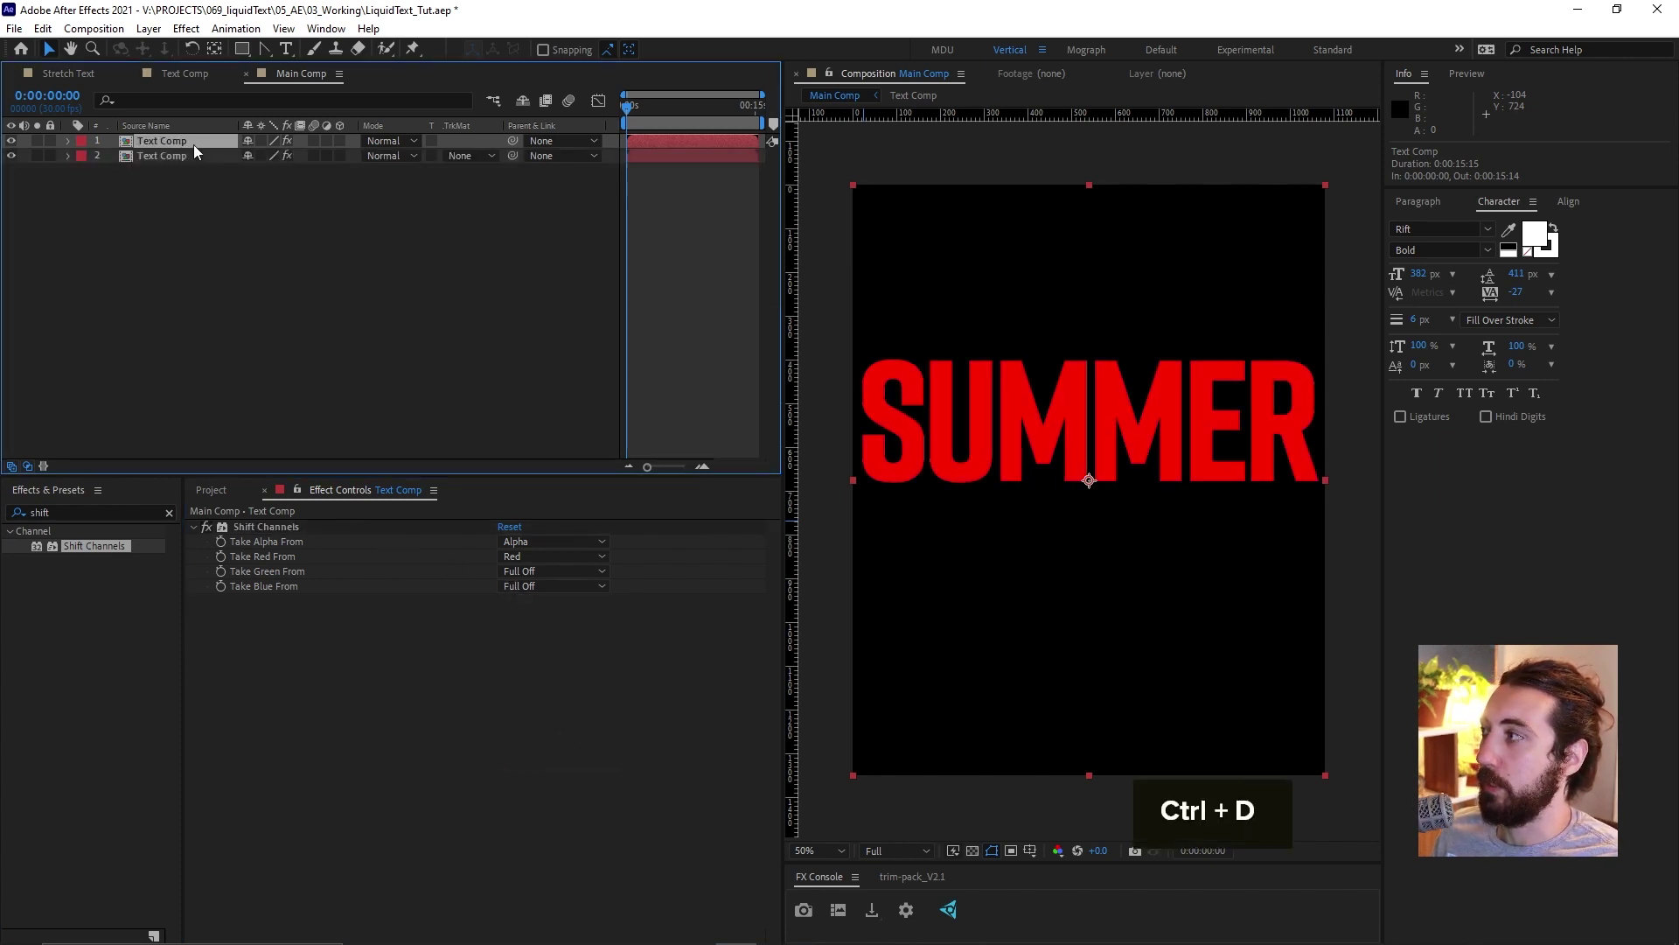
{"action": "left_click", "coordinate": [82, 140]}
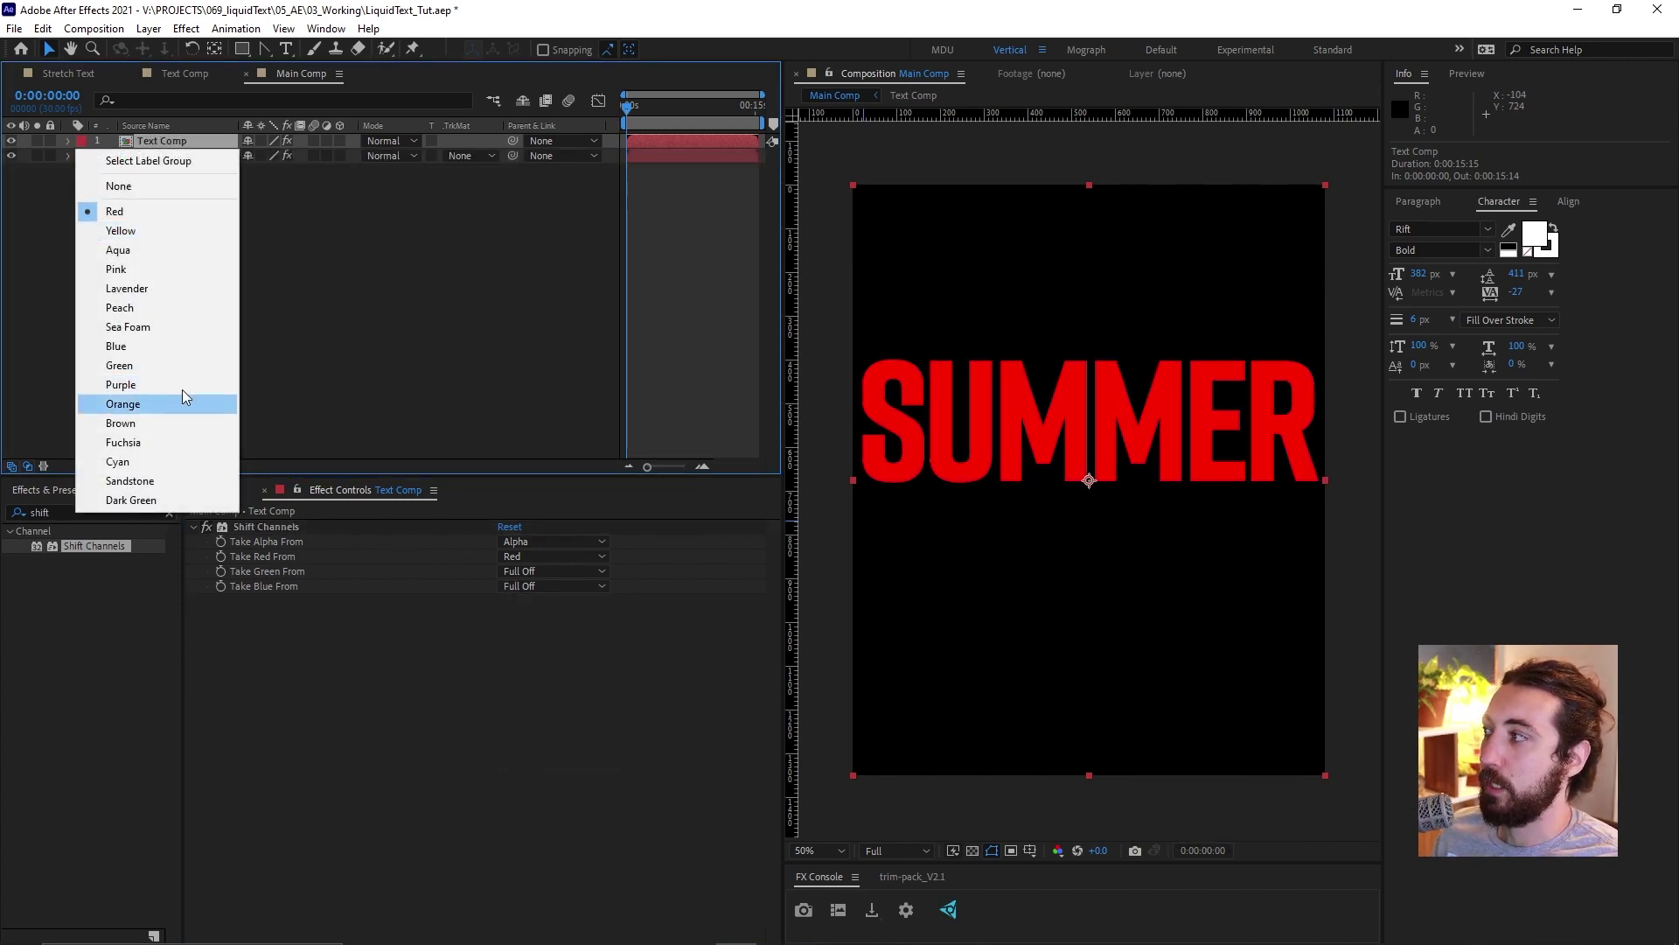
{"action": "left_click", "coordinate": [177, 350]}
{"action": "left_click", "coordinate": [560, 556]}
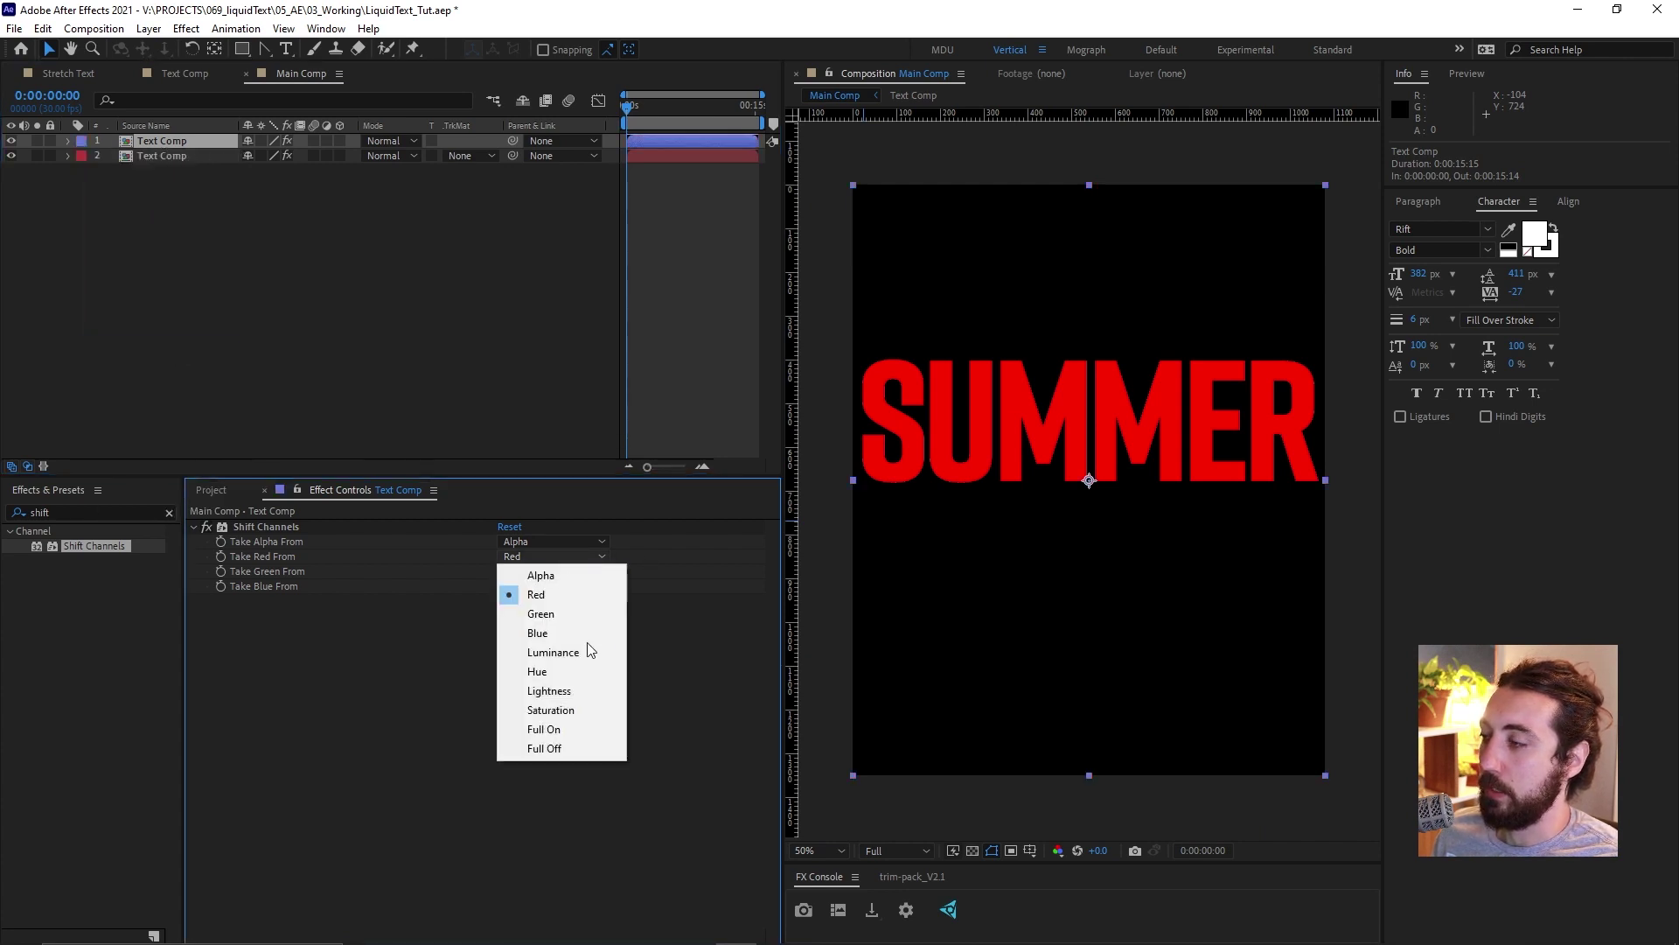
{"action": "left_click", "coordinate": [586, 748]}
{"action": "left_click", "coordinate": [542, 586]}
{"action": "left_click", "coordinate": [529, 648]}
- Duplicate again as a green-labelled copy with blue off and green taken from Green
{"action": "key", "text": "ctrl+d"}
{"action": "left_click", "coordinate": [81, 141]}
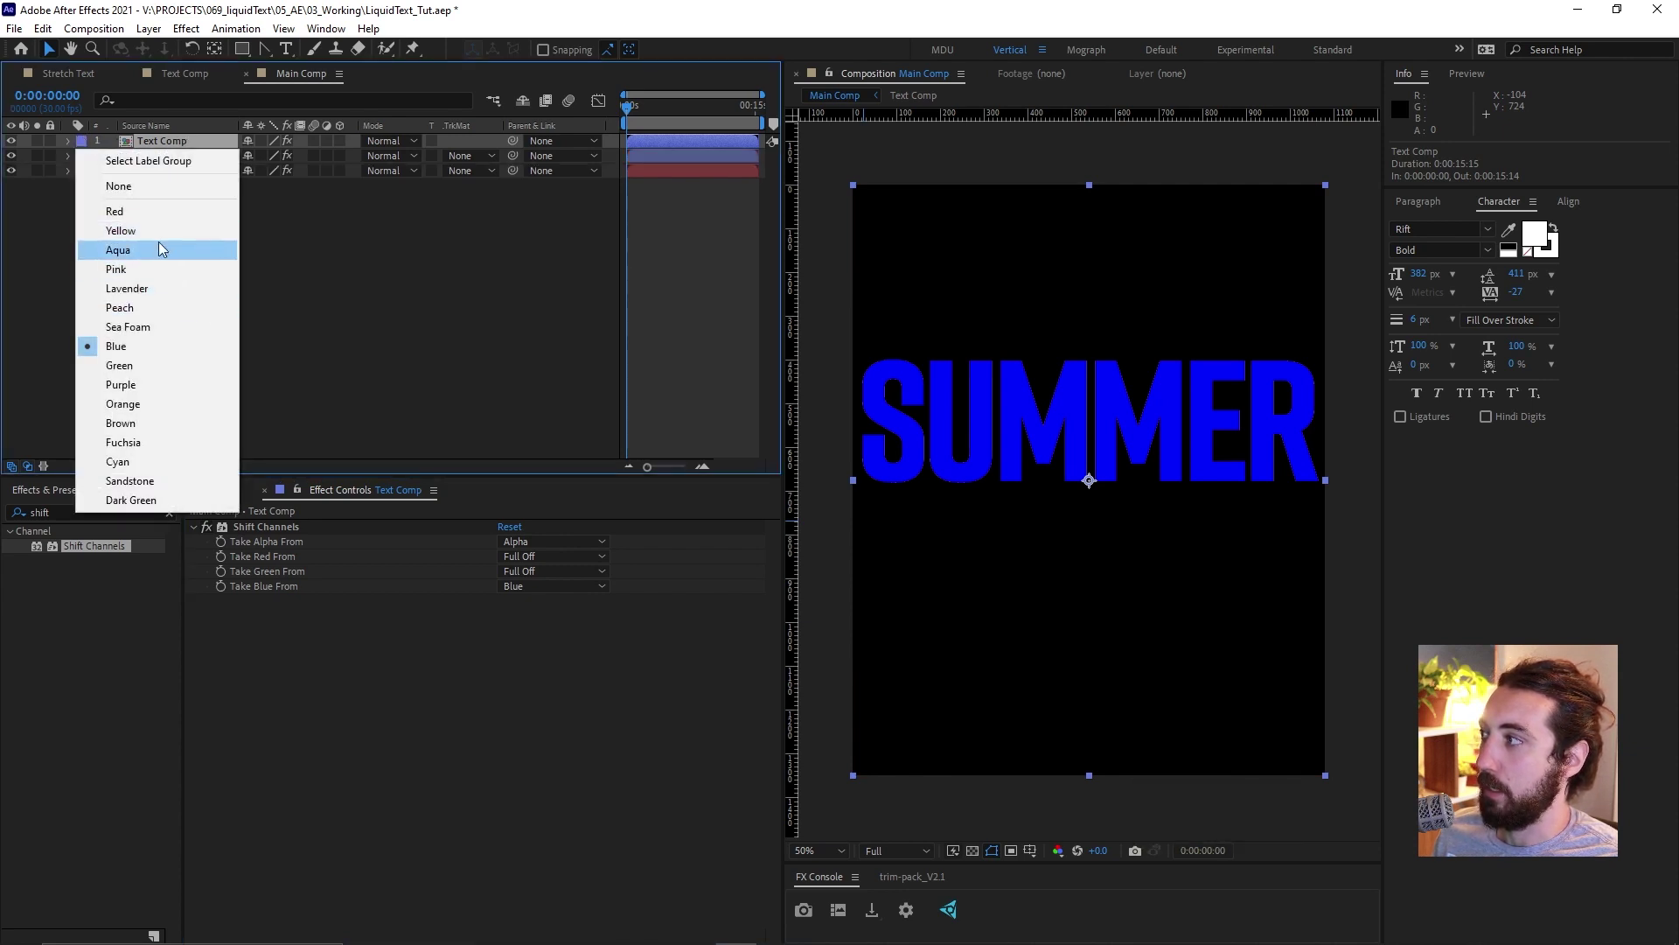
{"action": "left_click", "coordinate": [187, 367]}
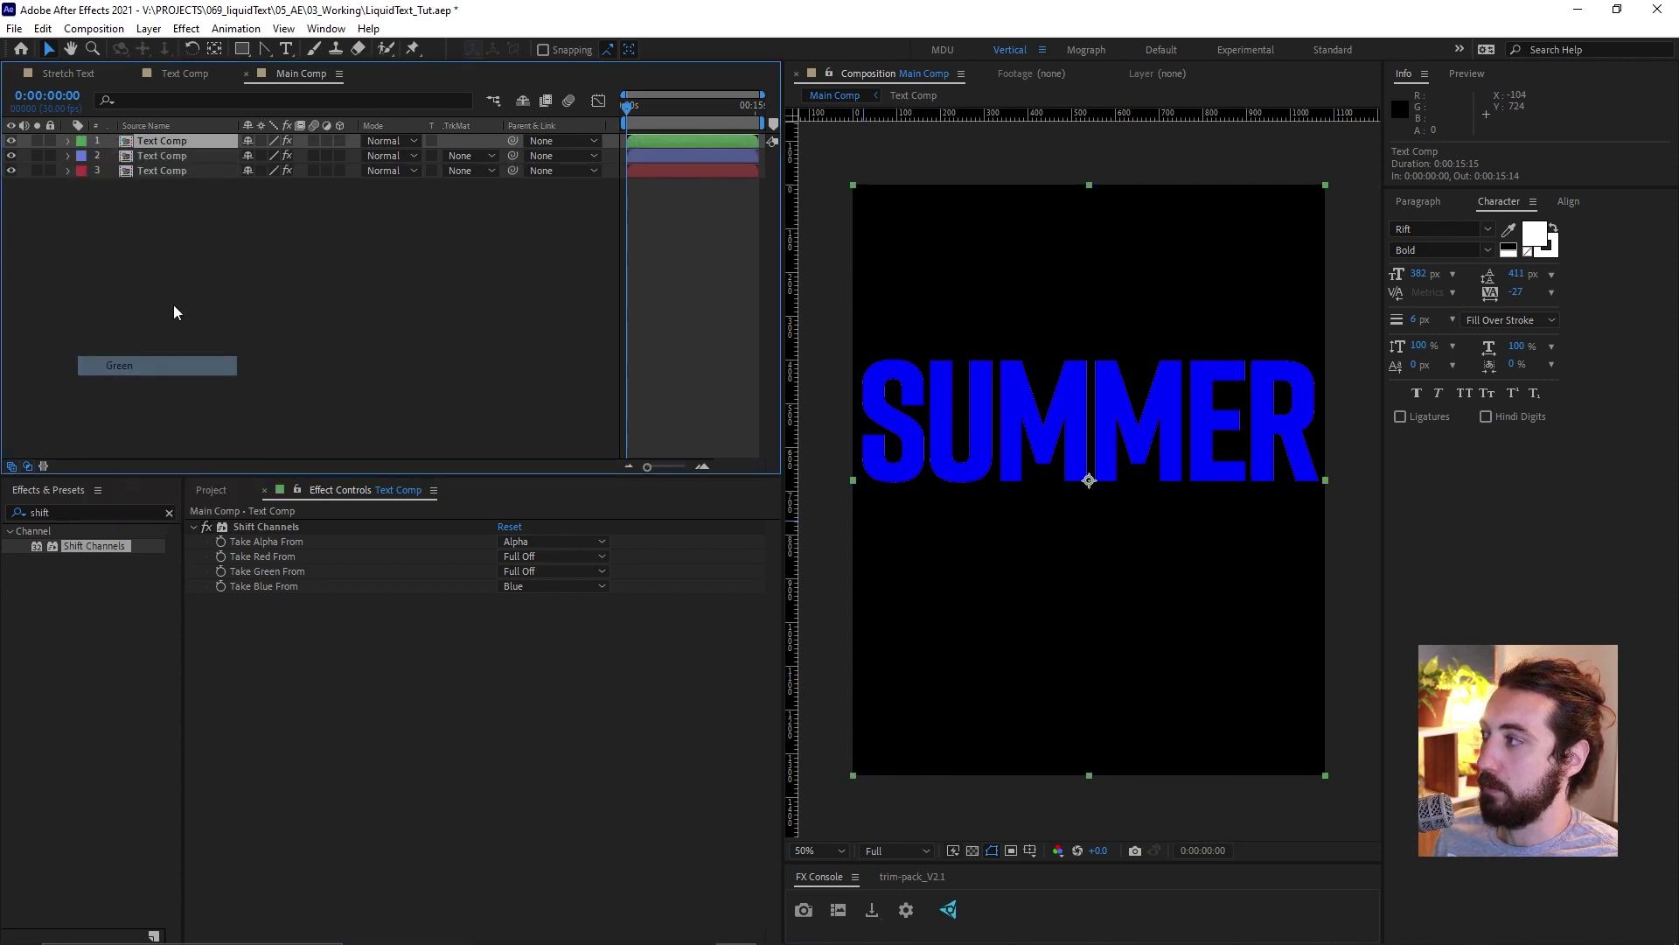
{"action": "left_click", "coordinate": [526, 581]}
{"action": "left_click", "coordinate": [575, 780]}
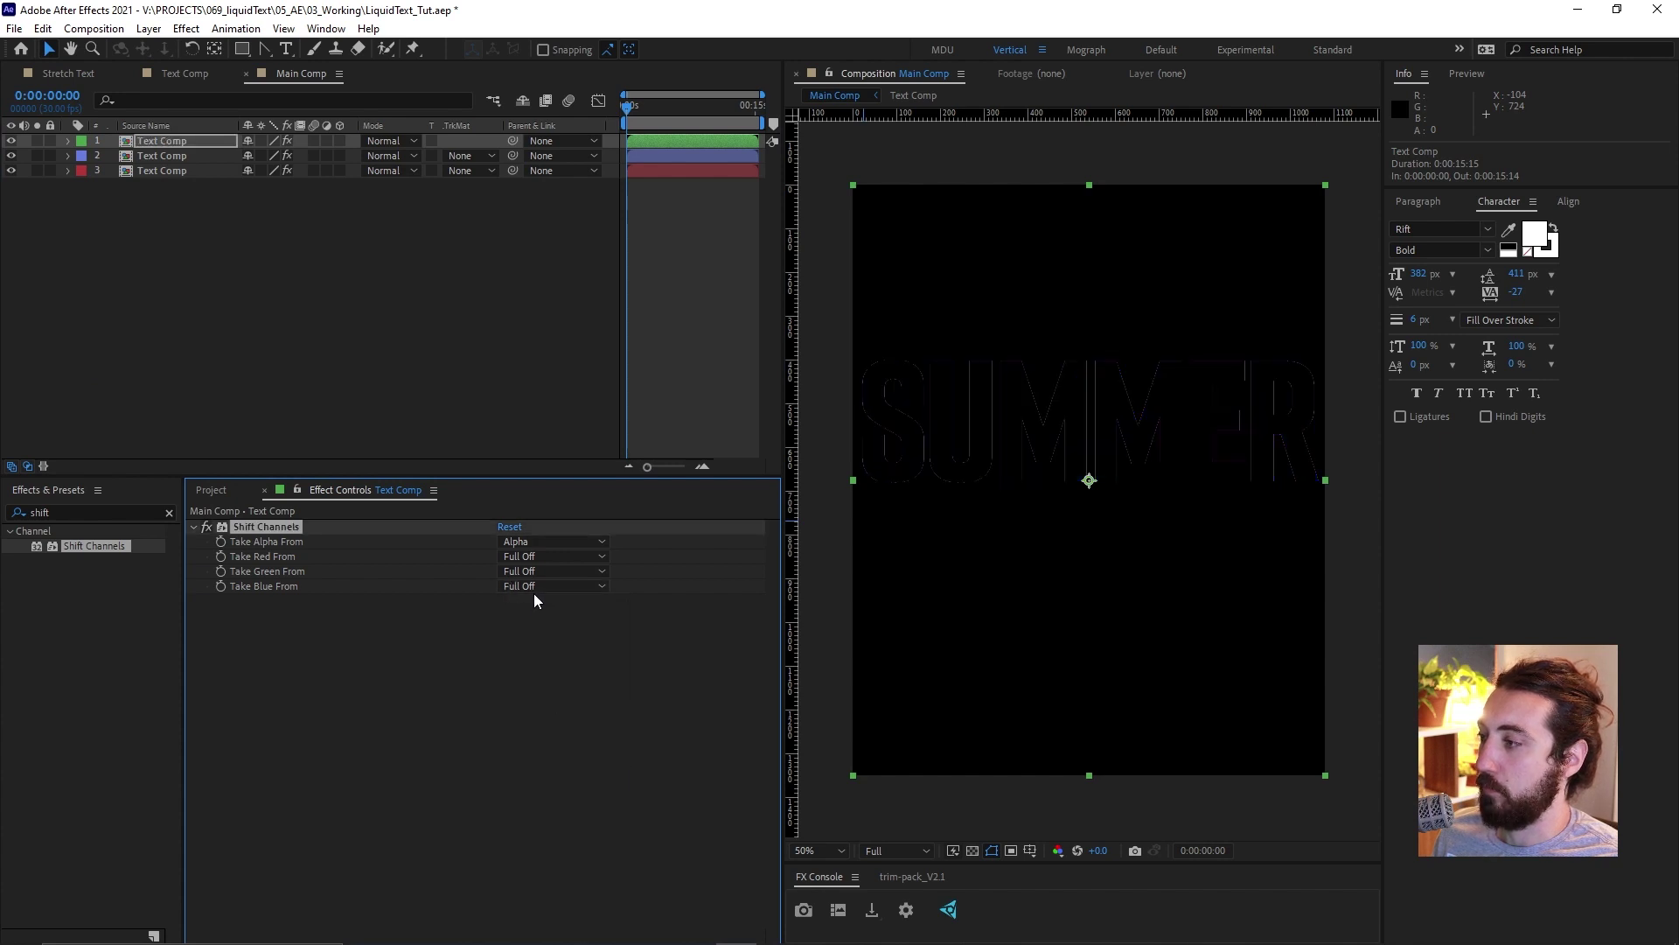
{"action": "left_click", "coordinate": [533, 569]}
{"action": "left_click", "coordinate": [572, 629]}
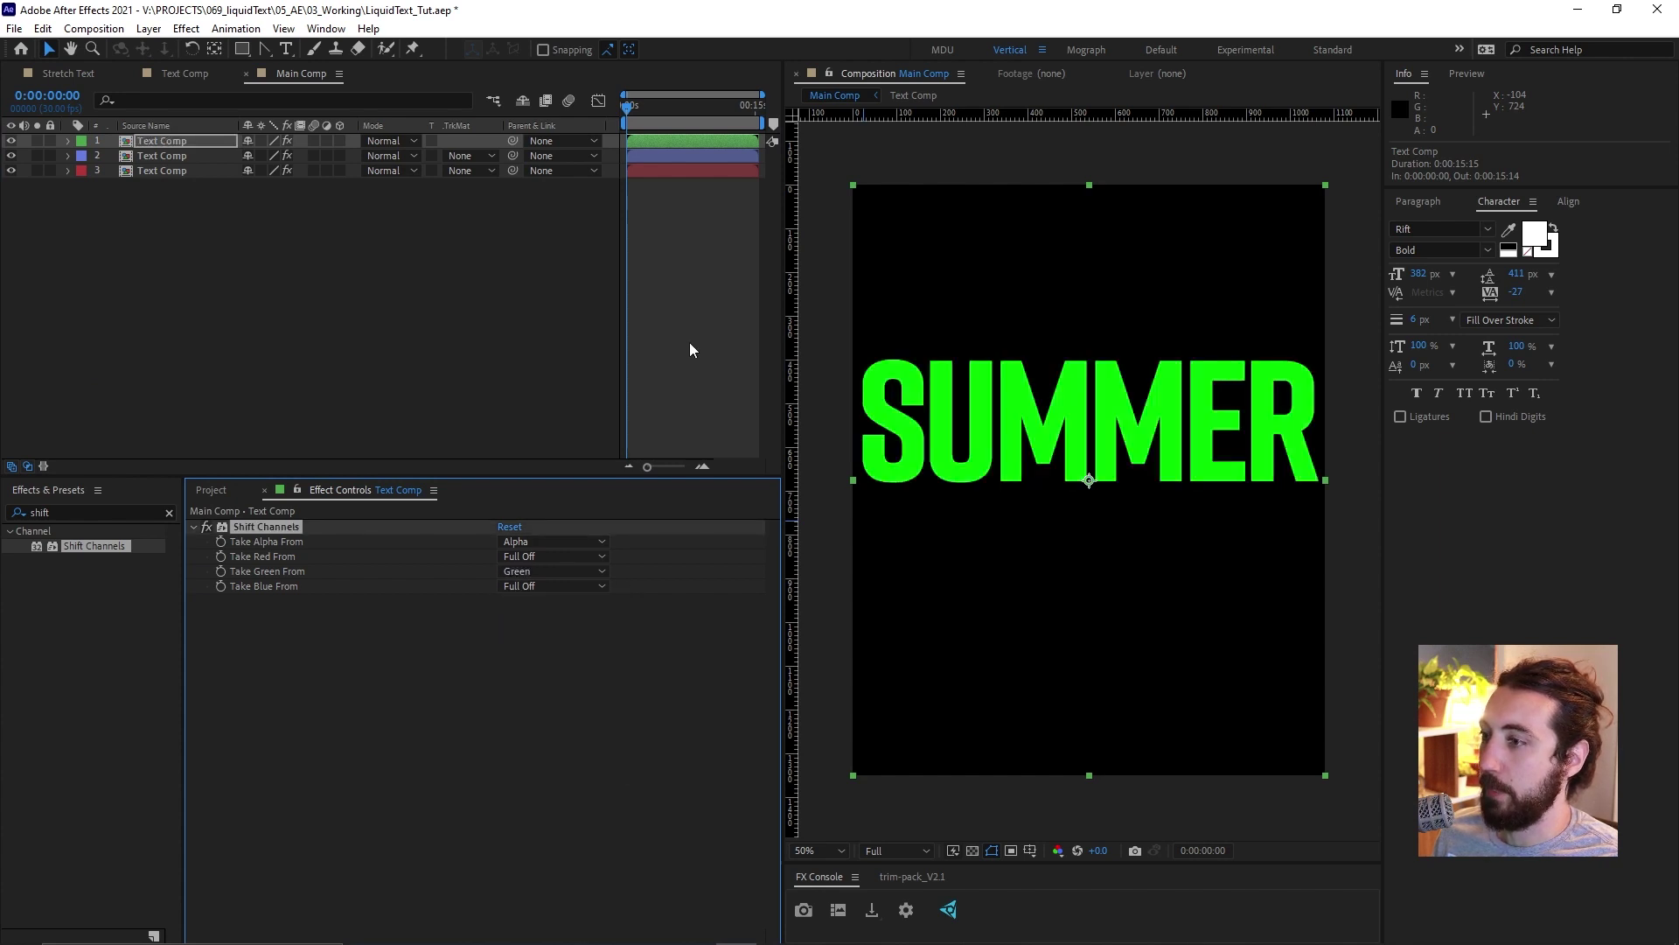
- Set all three Text Comp layers to the Lighten blending mode
{"action": "left_click", "coordinate": [182, 140]}
{"action": "left_click", "coordinate": [193, 170], "text": "shift"}
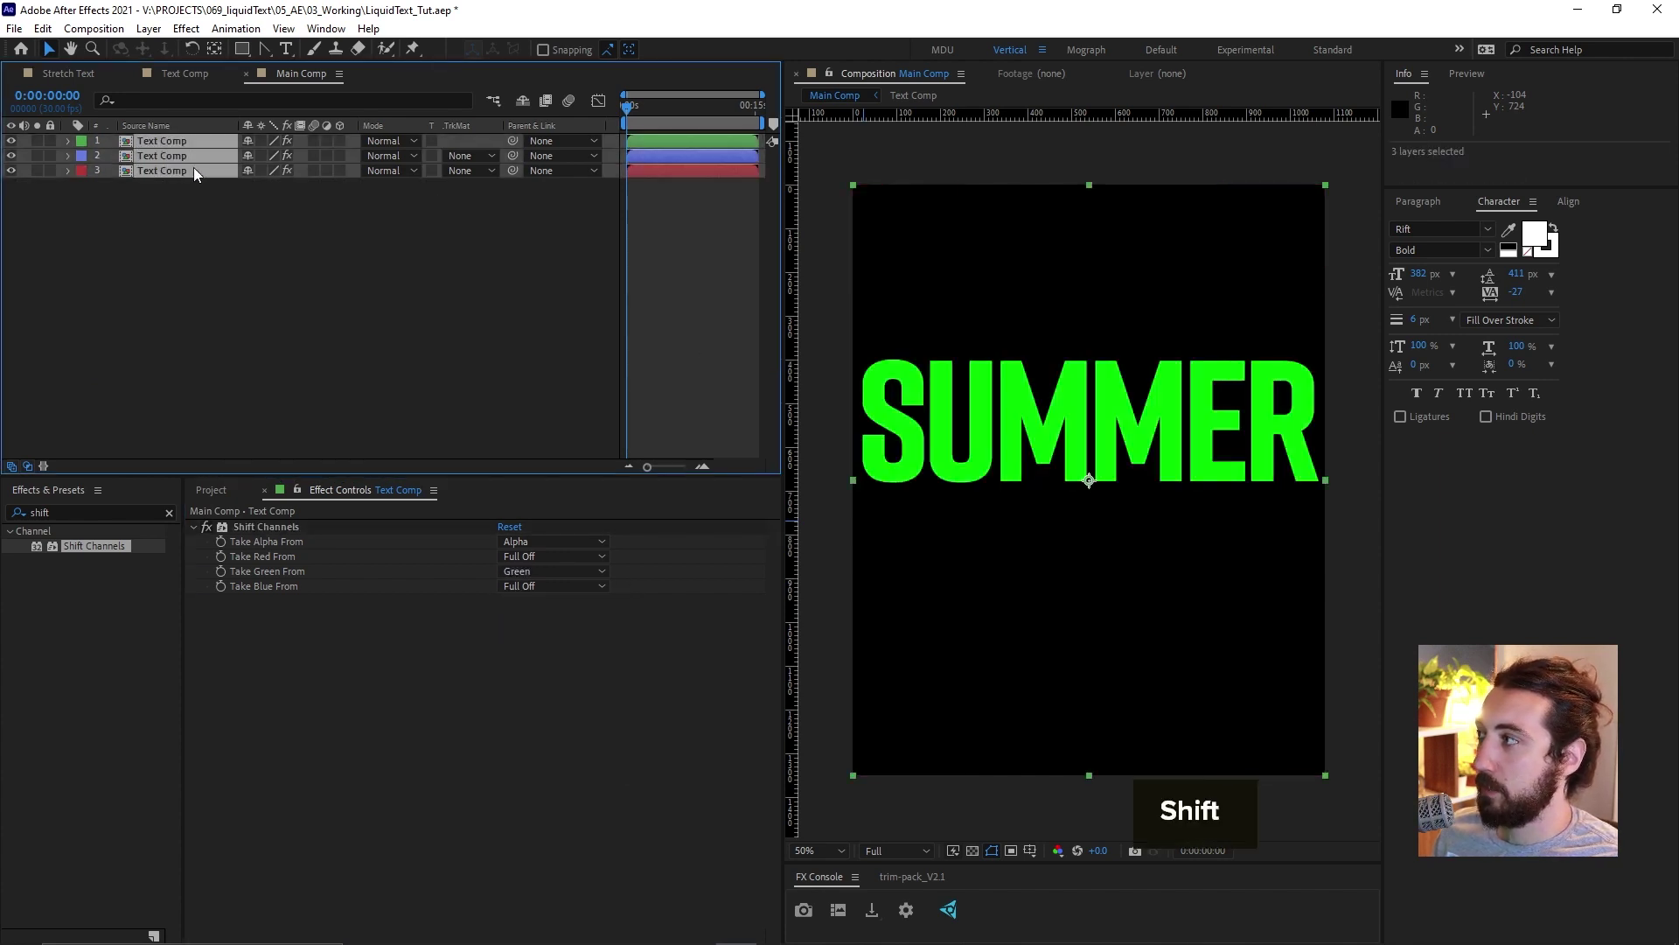
{"action": "left_click", "coordinate": [394, 140]}
{"action": "left_click", "coordinate": [486, 360]}
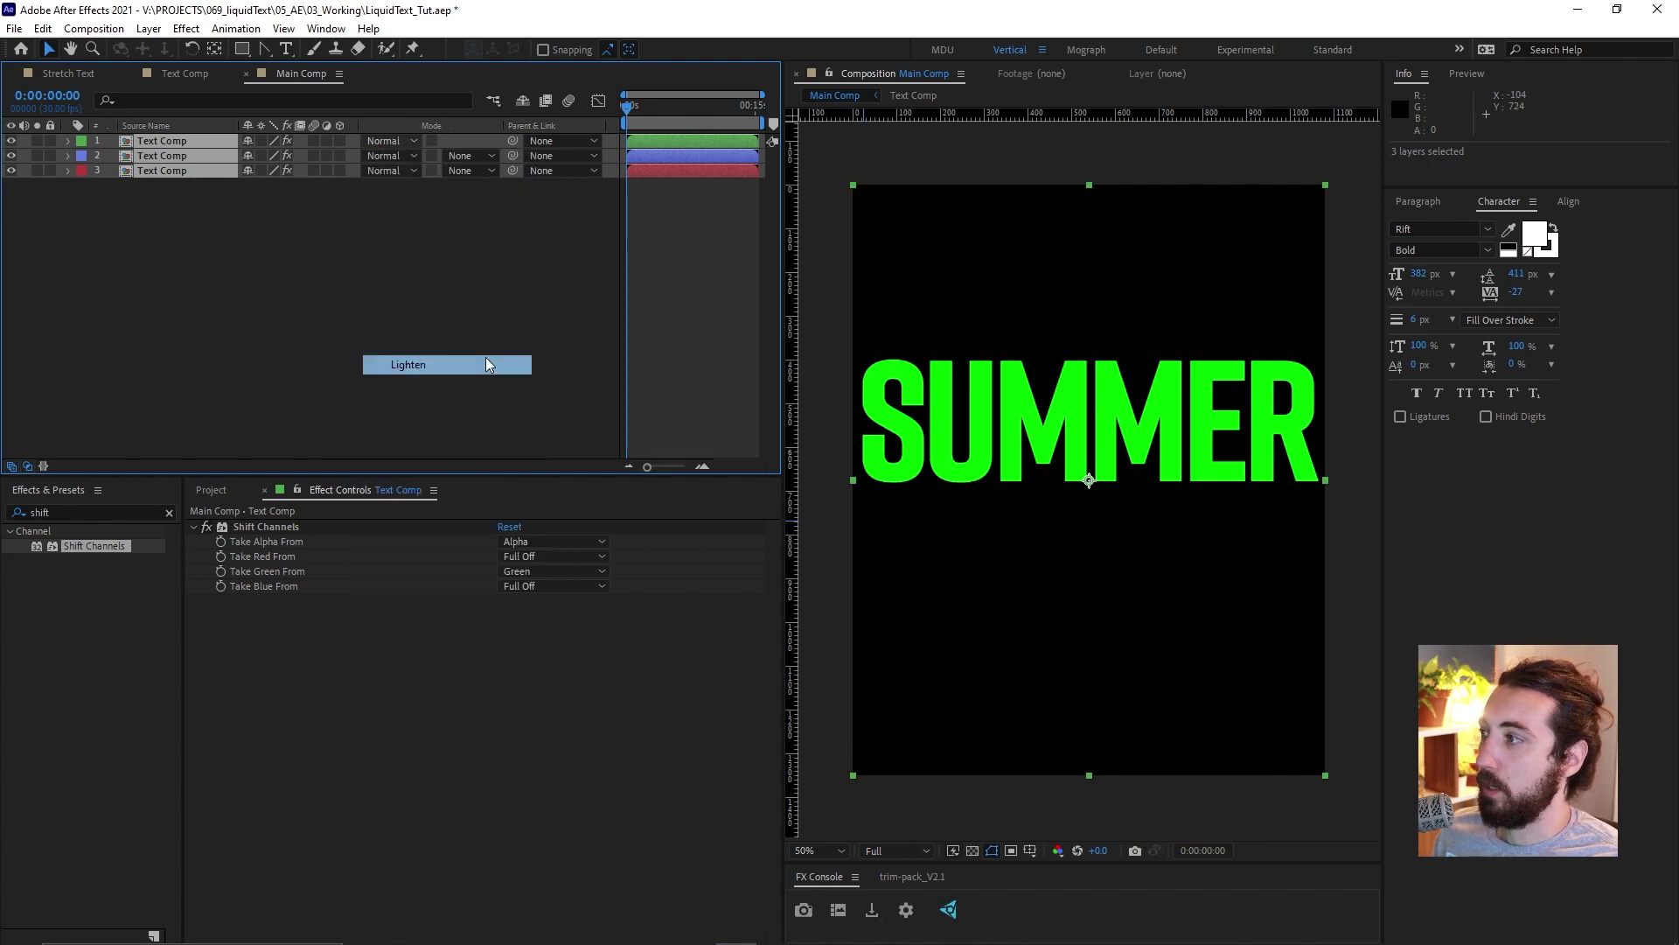
{"action": "left_click", "coordinate": [642, 210]}
- At 200% zoom, nudge the green layer up one pixel and the blue layer left one pixel
{"action": "key", "text": "period"}
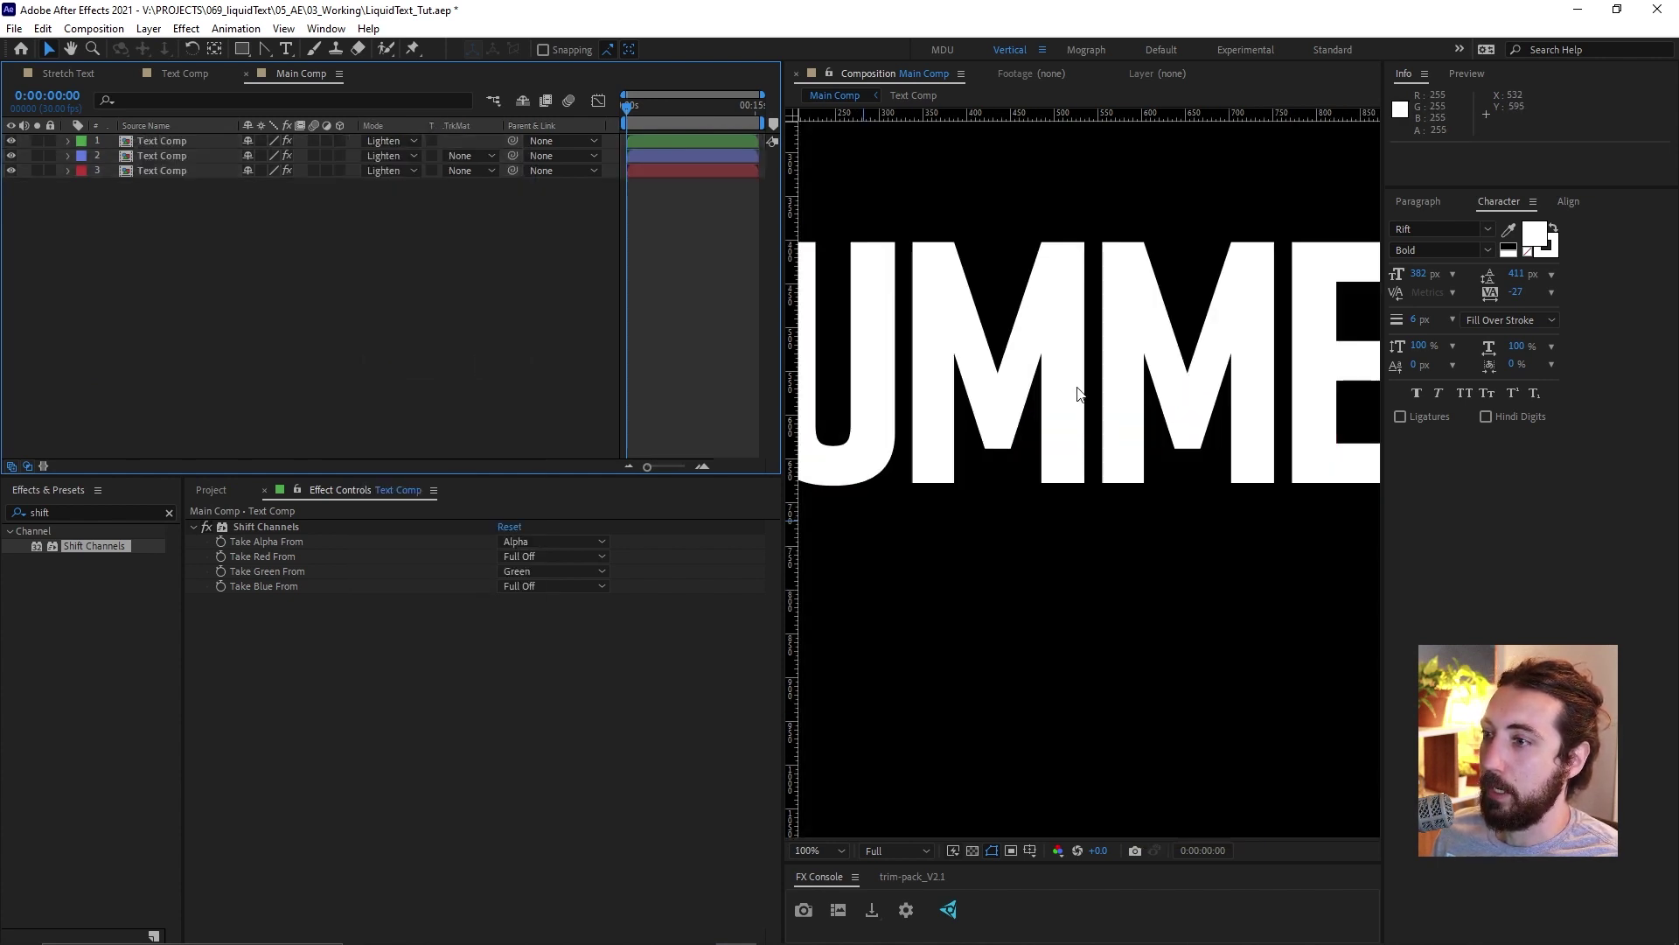
{"action": "left_click", "coordinate": [666, 141]}
{"action": "key", "text": "period"}
{"action": "left_click_drag", "start_coordinate": [1087, 263], "coordinate": [989, 551]}
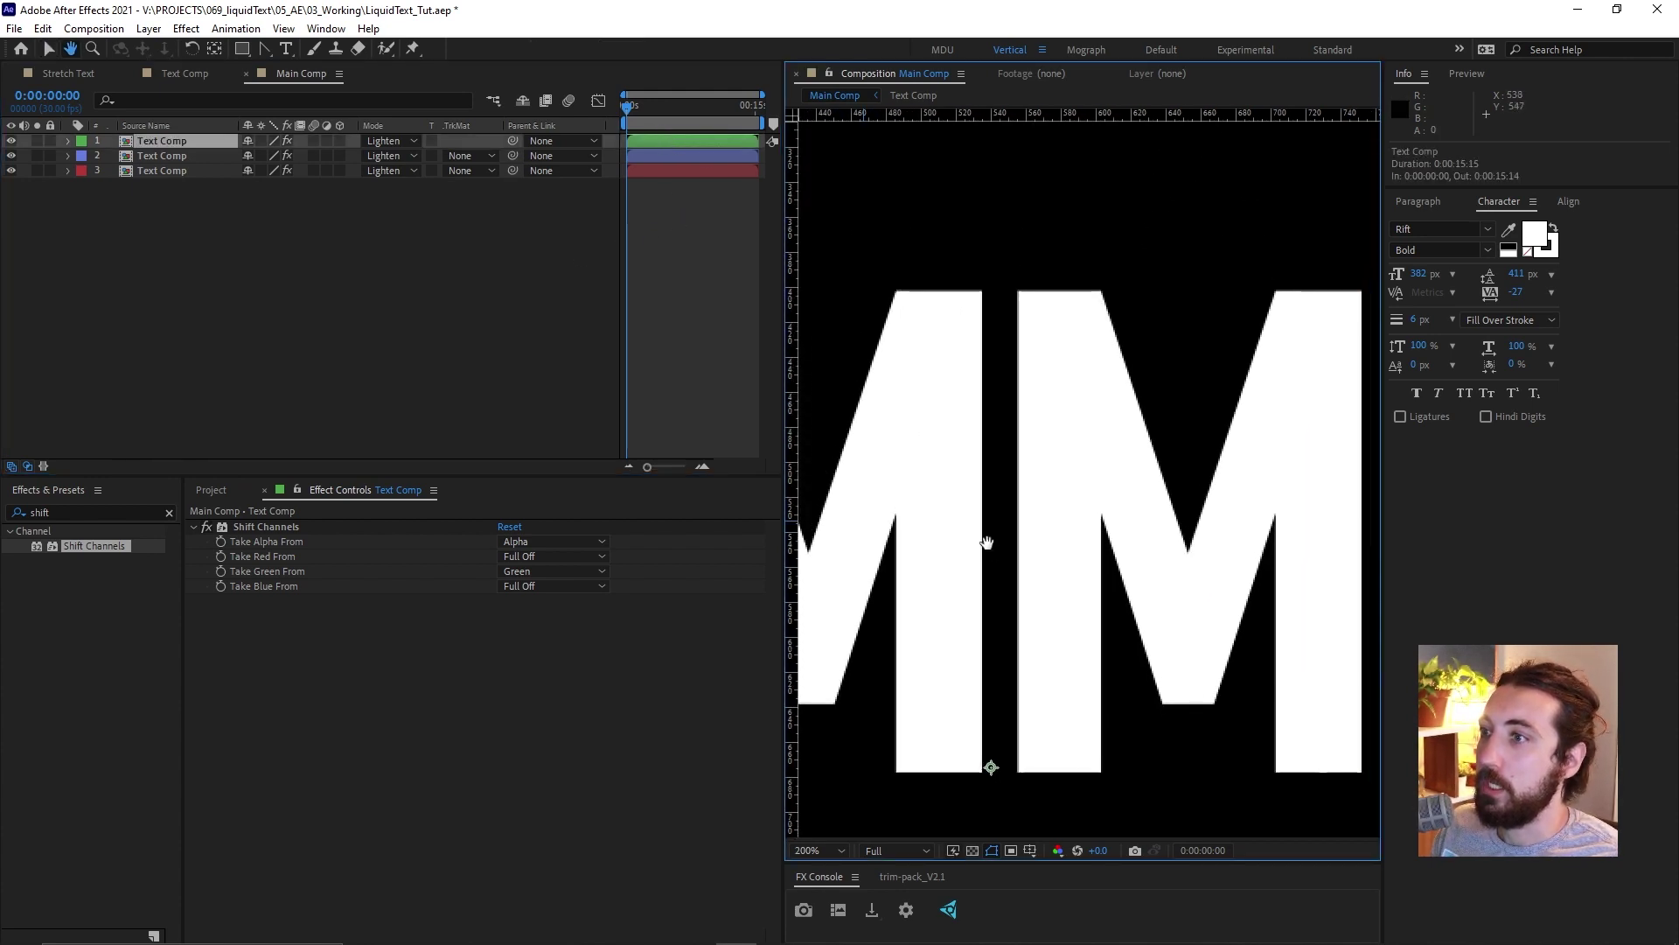
{"action": "key", "text": "Up"}
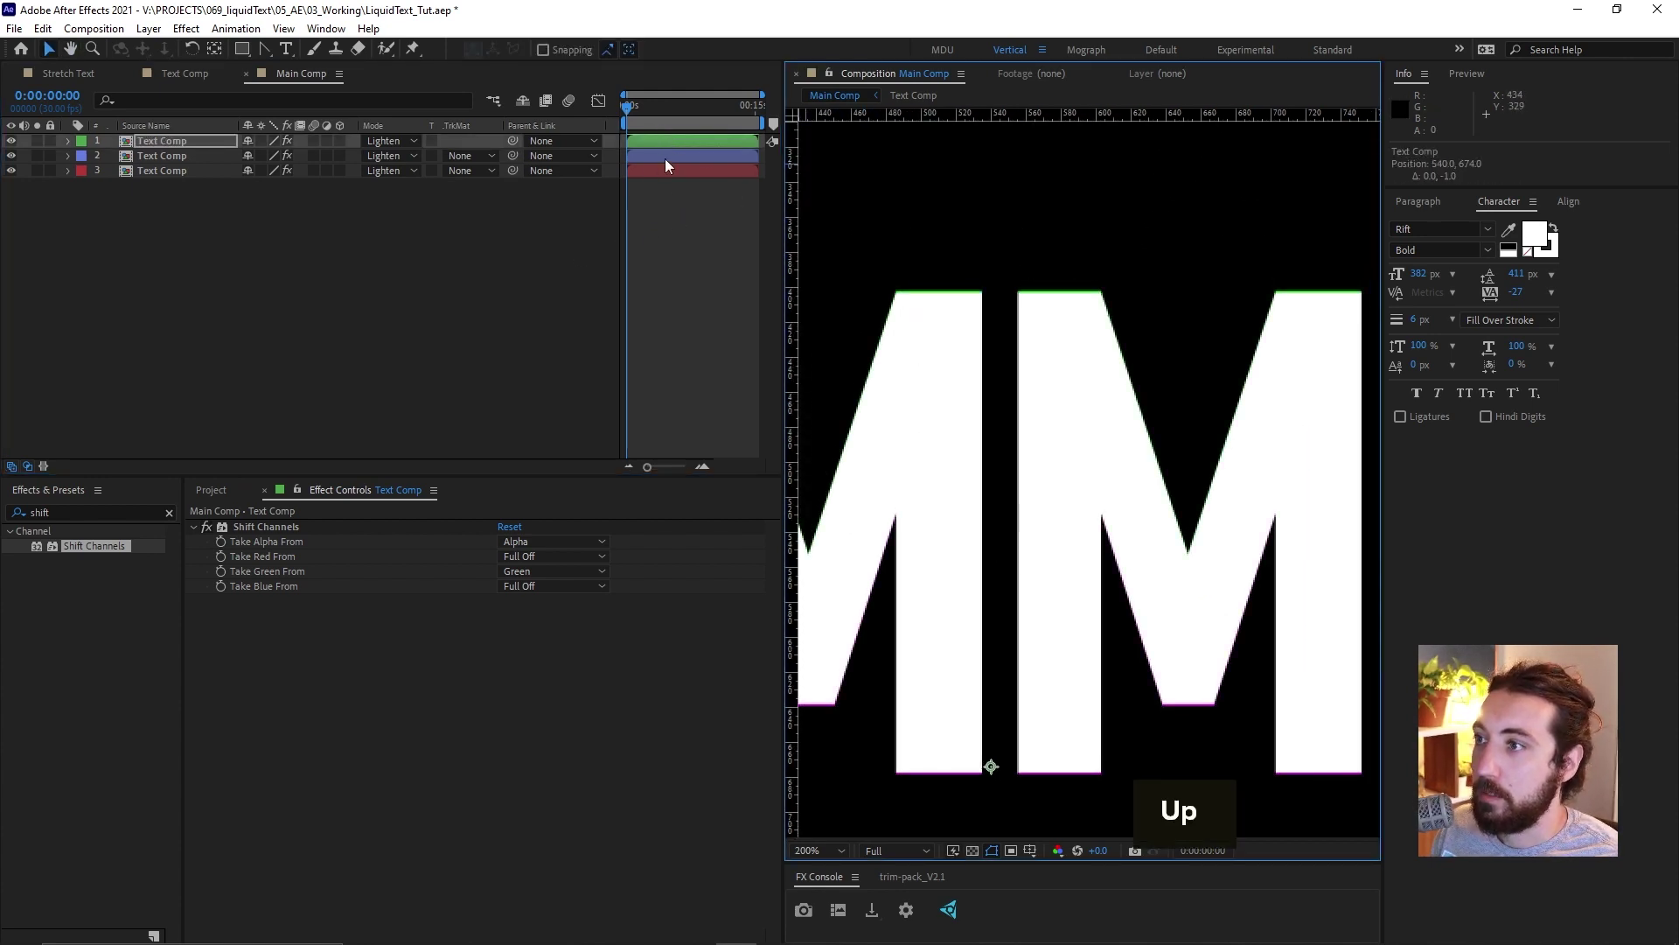
{"action": "left_click", "coordinate": [654, 156]}
{"action": "key", "text": "Left"}
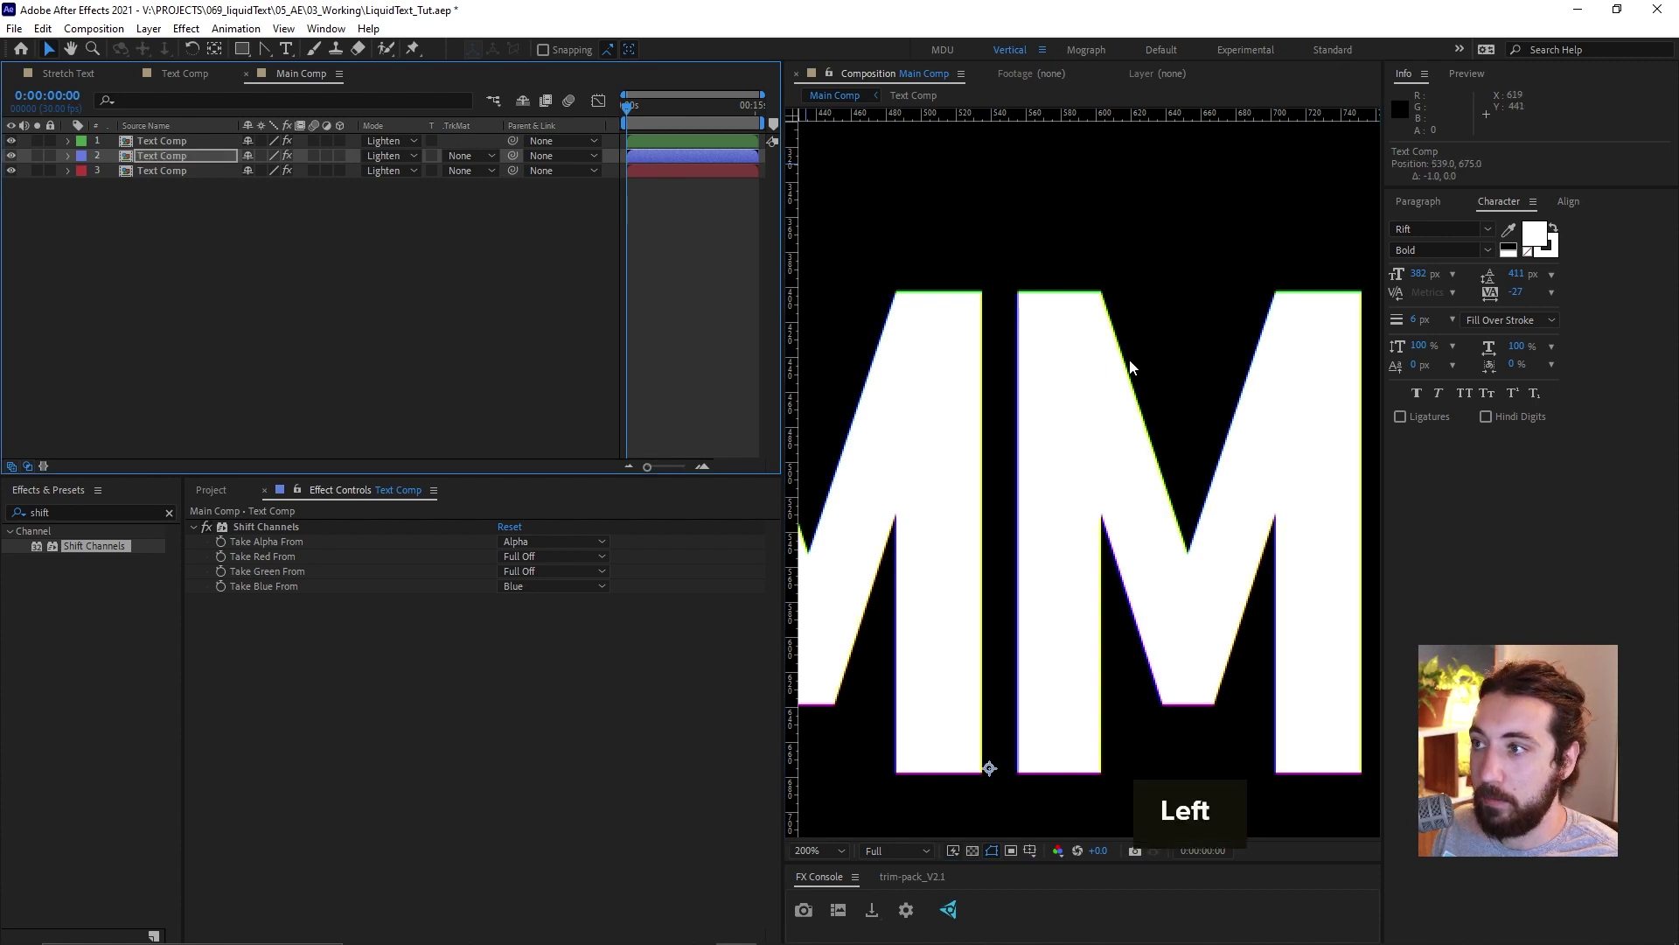
- Nudge the red layer one pixel down and right, then undo an accidental move
{"action": "left_click", "coordinate": [656, 170]}
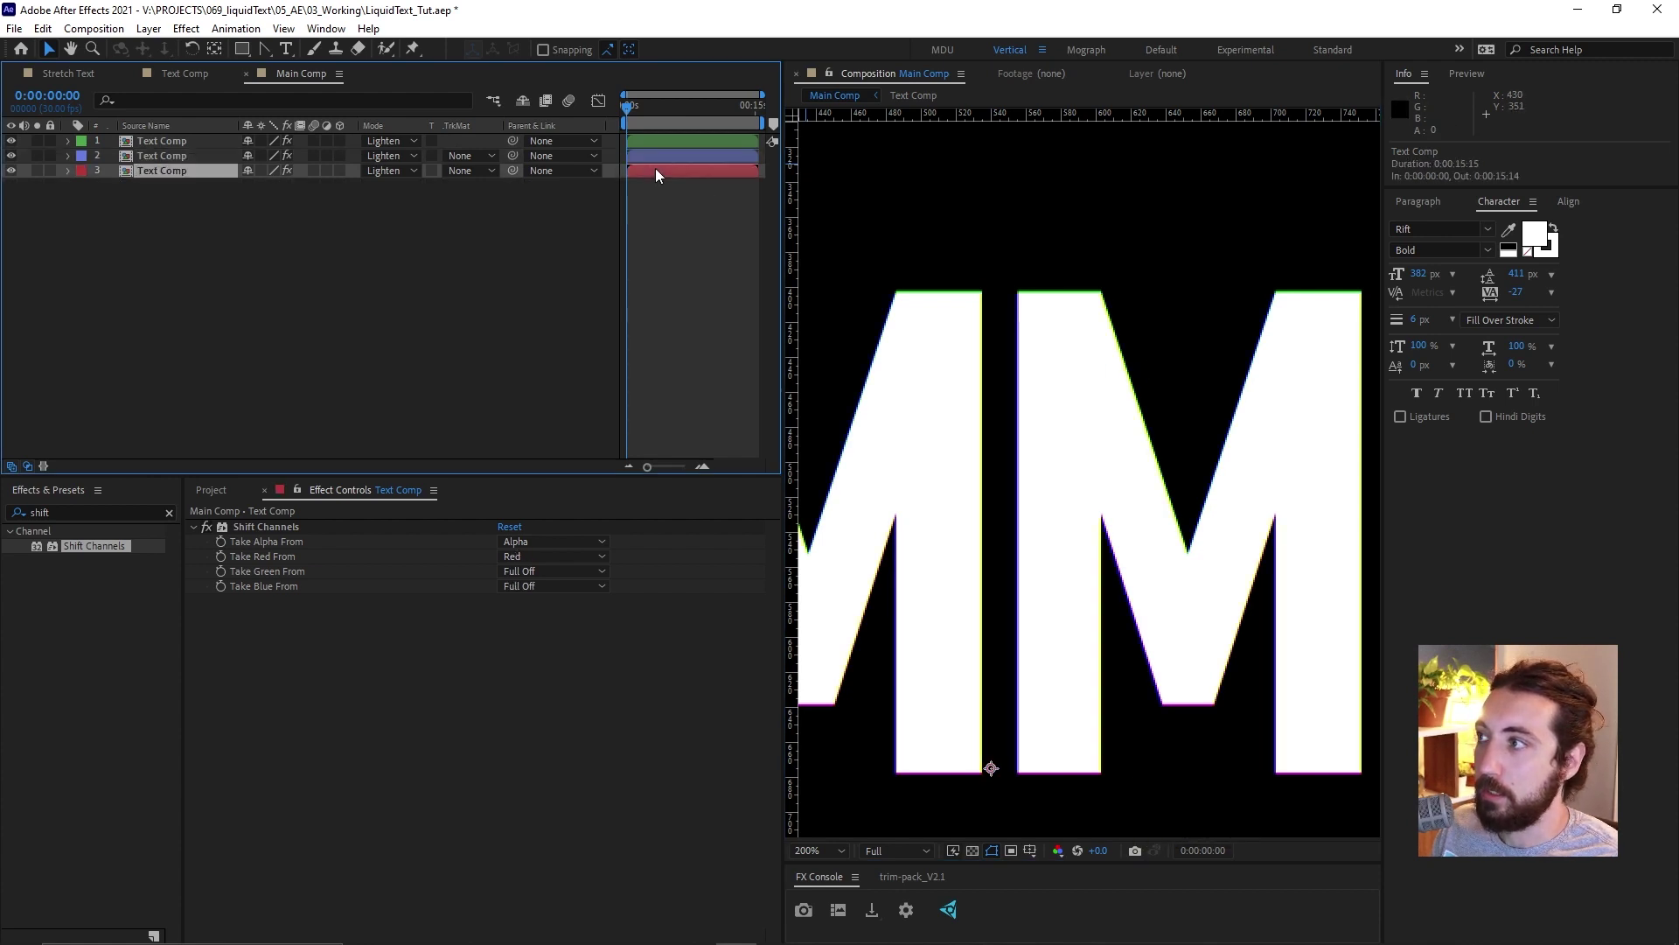
{"action": "key", "text": "Down"}
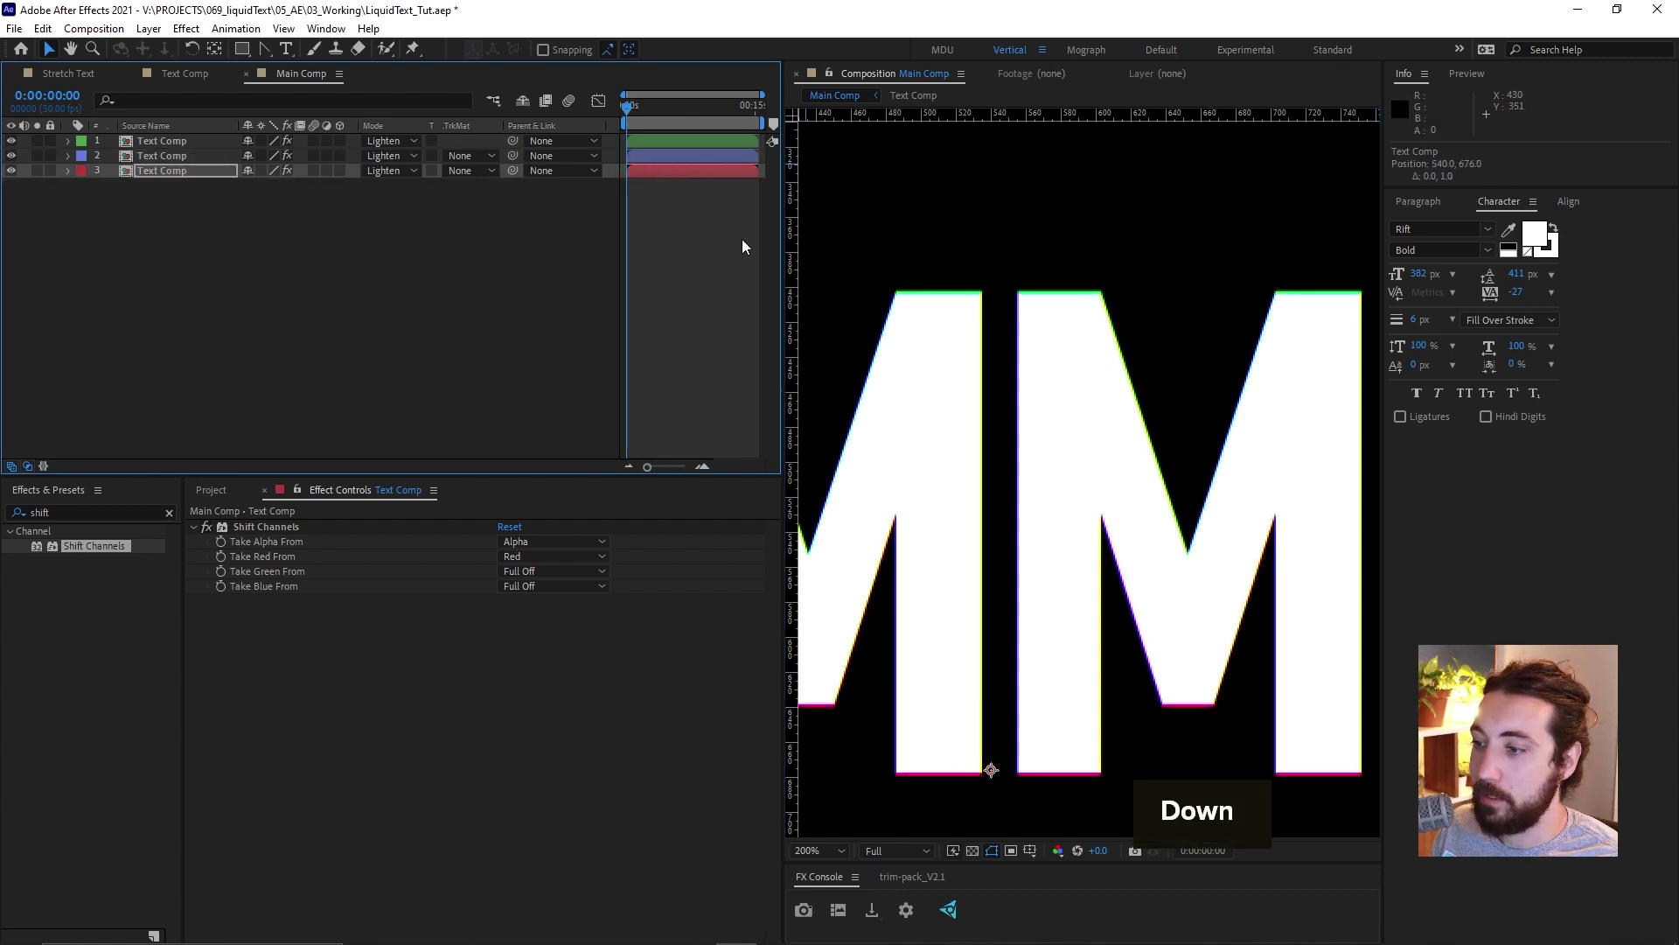
{"action": "key", "text": "Right"}
{"action": "scroll", "coordinate": [1053, 364], "scroll_direction": "down", "scroll_amount": 1}
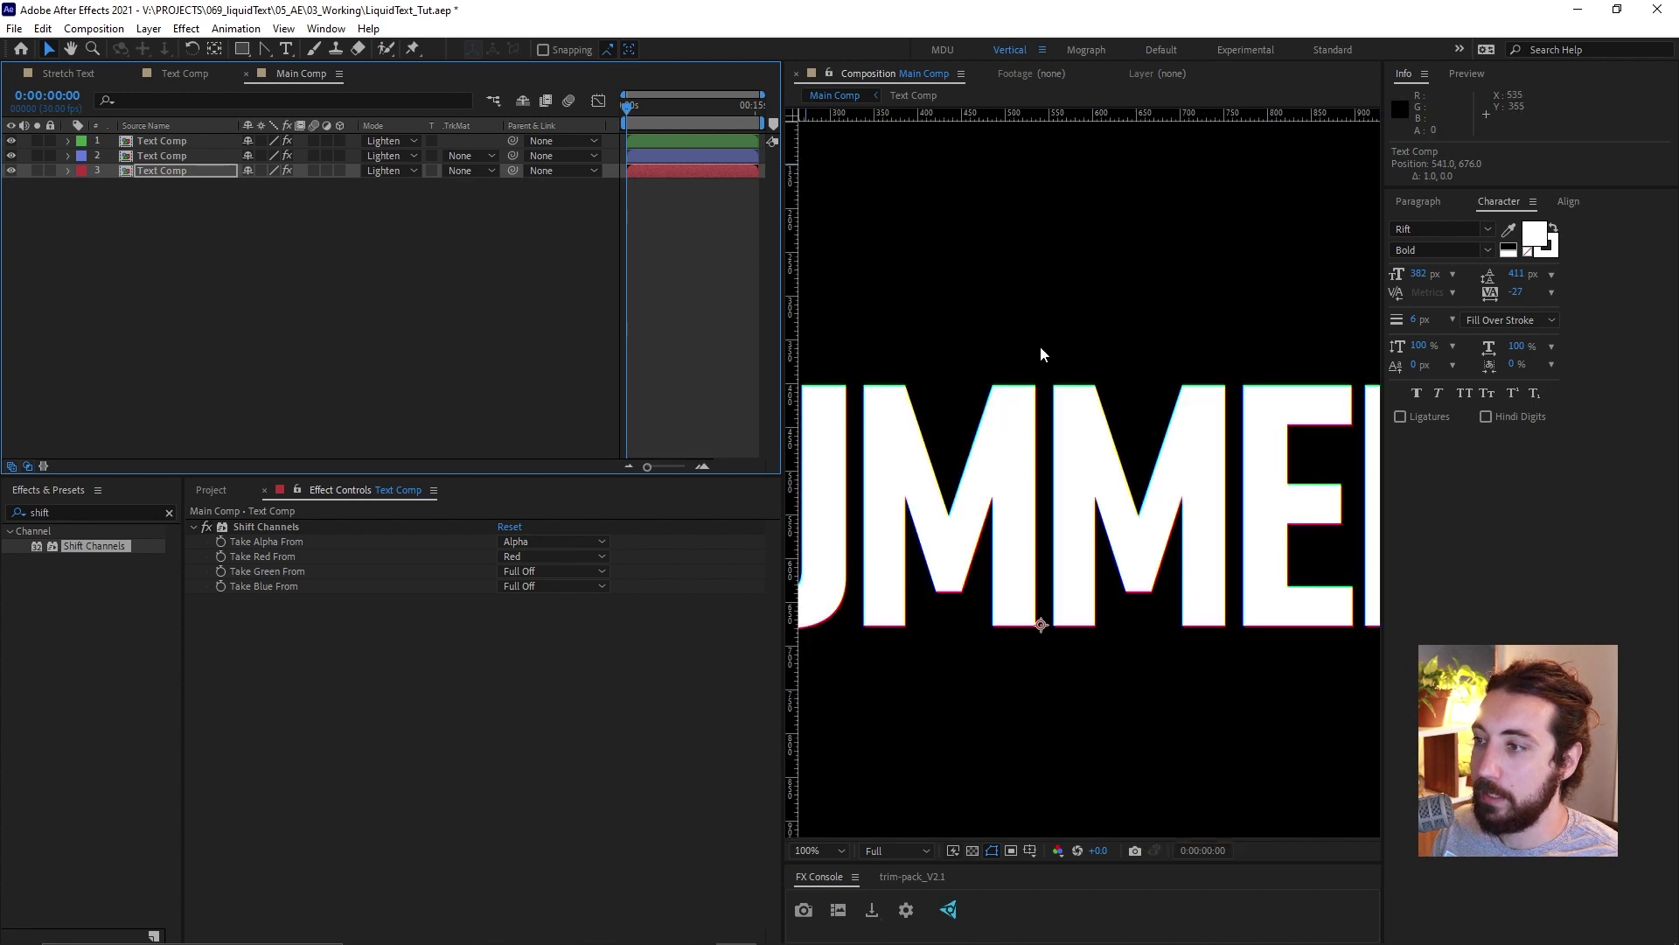
{"action": "scroll", "coordinate": [1080, 423], "scroll_direction": "up", "scroll_amount": 1}
{"action": "left_click_drag", "start_coordinate": [1071, 285], "coordinate": [1205, 341]}
{"action": "scroll", "coordinate": [1050, 418], "scroll_direction": "up", "scroll_amount": 2}
{"action": "scroll", "coordinate": [1065, 405], "scroll_direction": "down", "scroll_amount": 1}
{"action": "key", "text": "ctrl+z"}
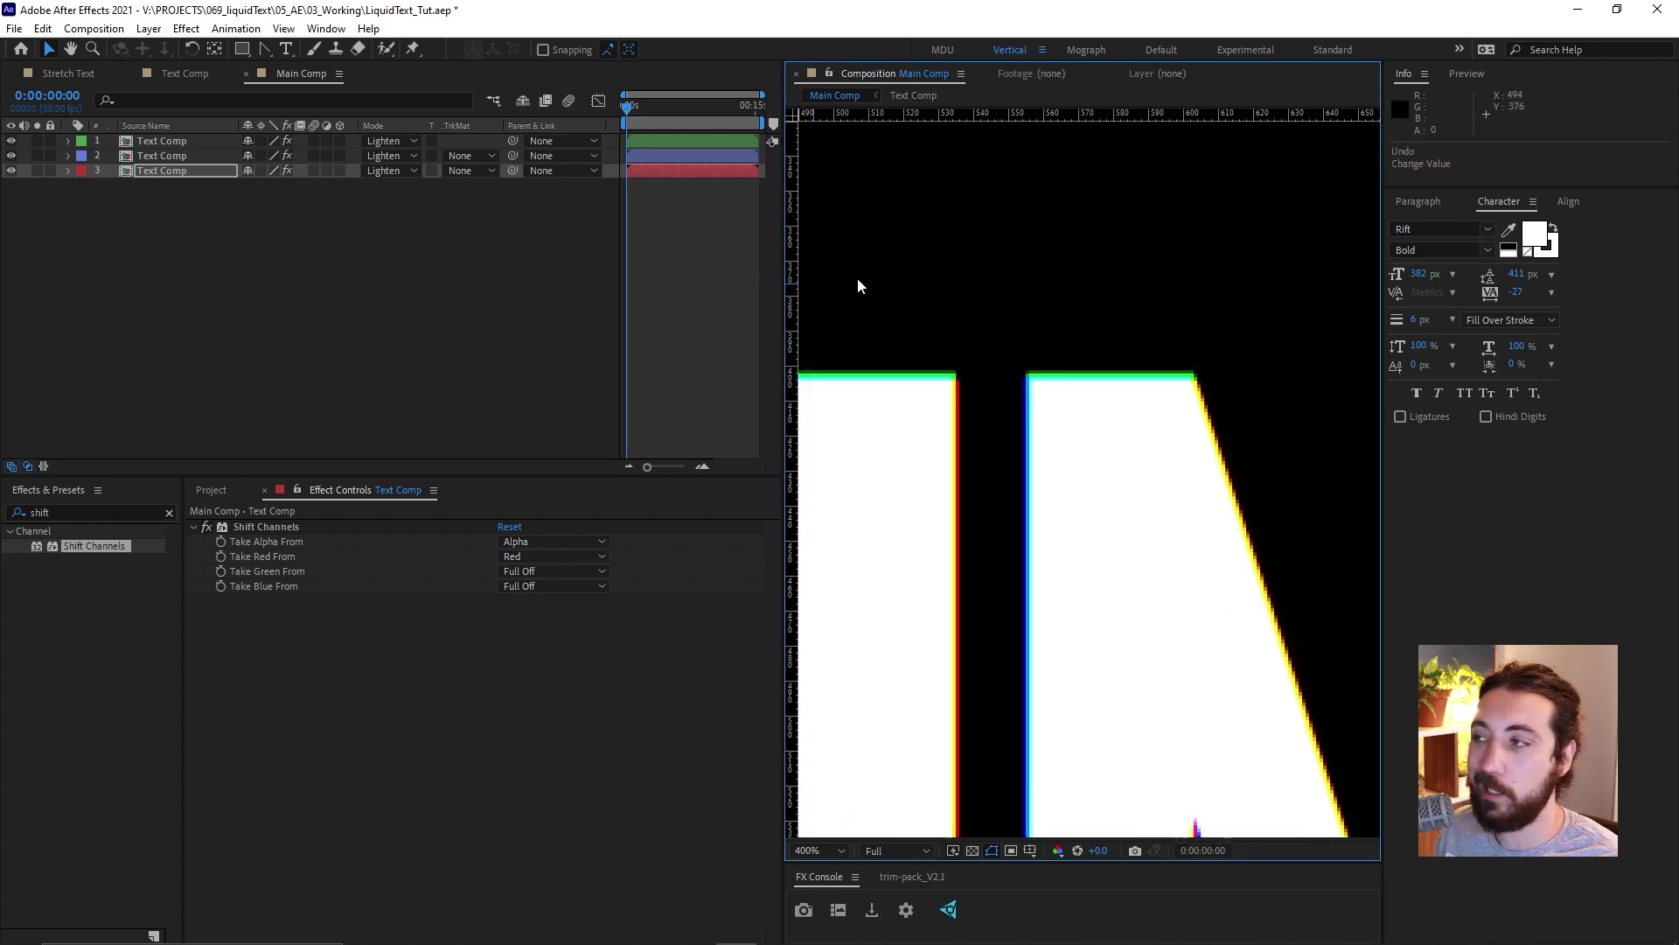
{"action": "scroll", "coordinate": [962, 334], "scroll_direction": "down", "scroll_amount": 4}
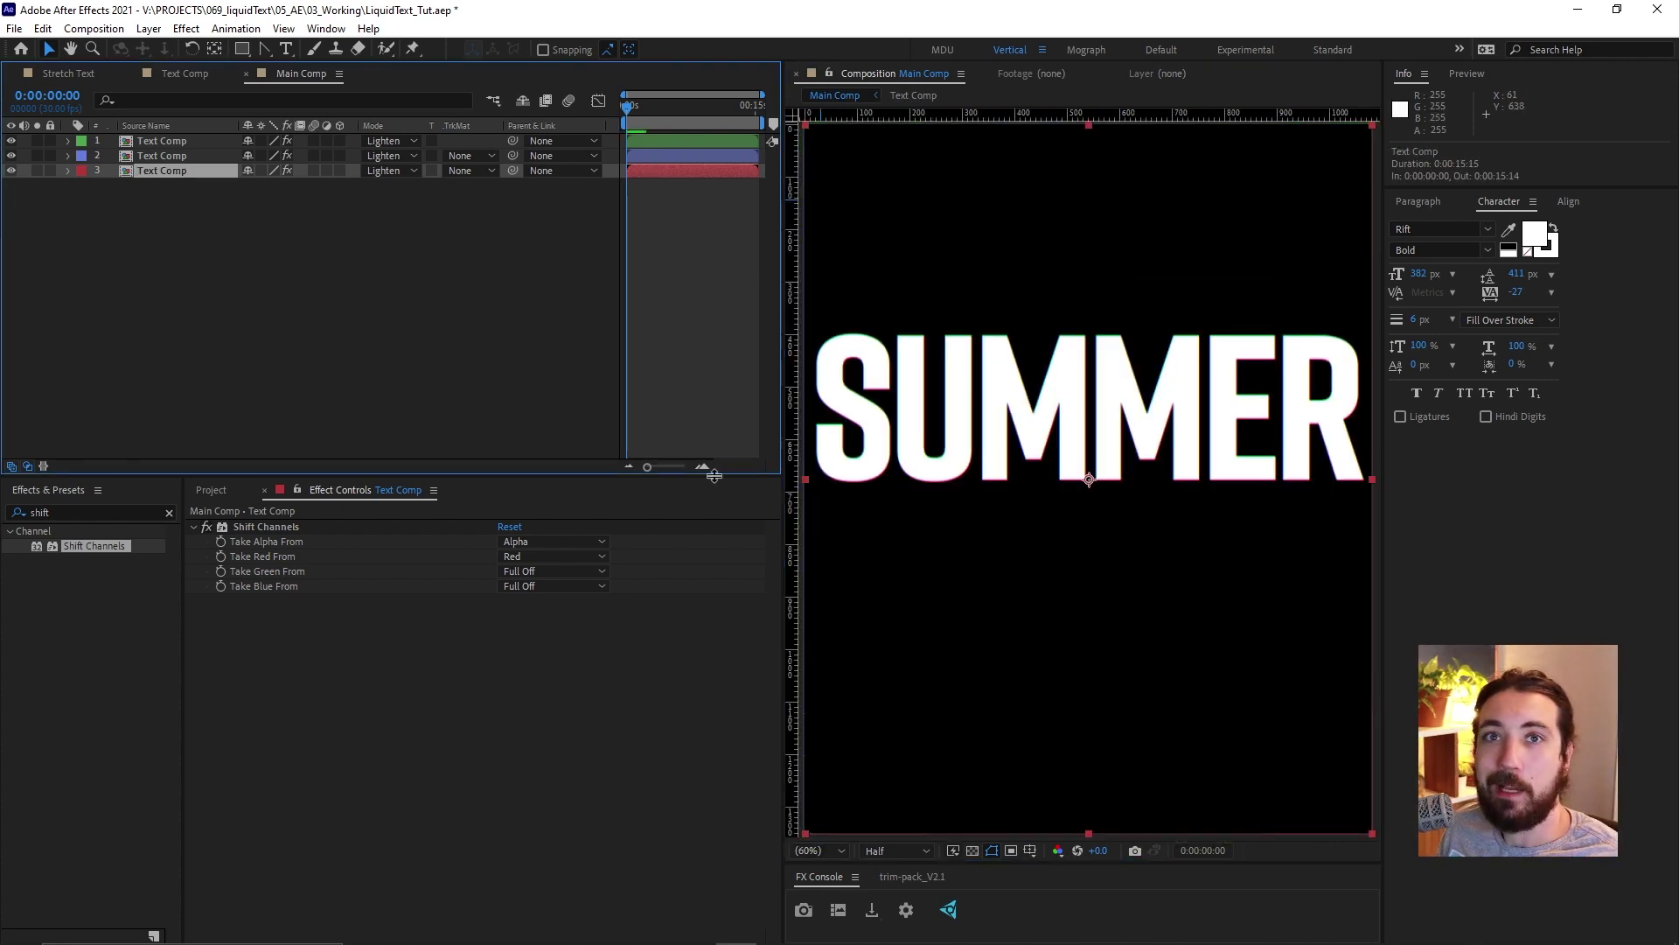
- Apply Liquify to the red Text Comp layer and frame the left side of SUMMER
{"action": "left_click", "coordinate": [113, 515]}
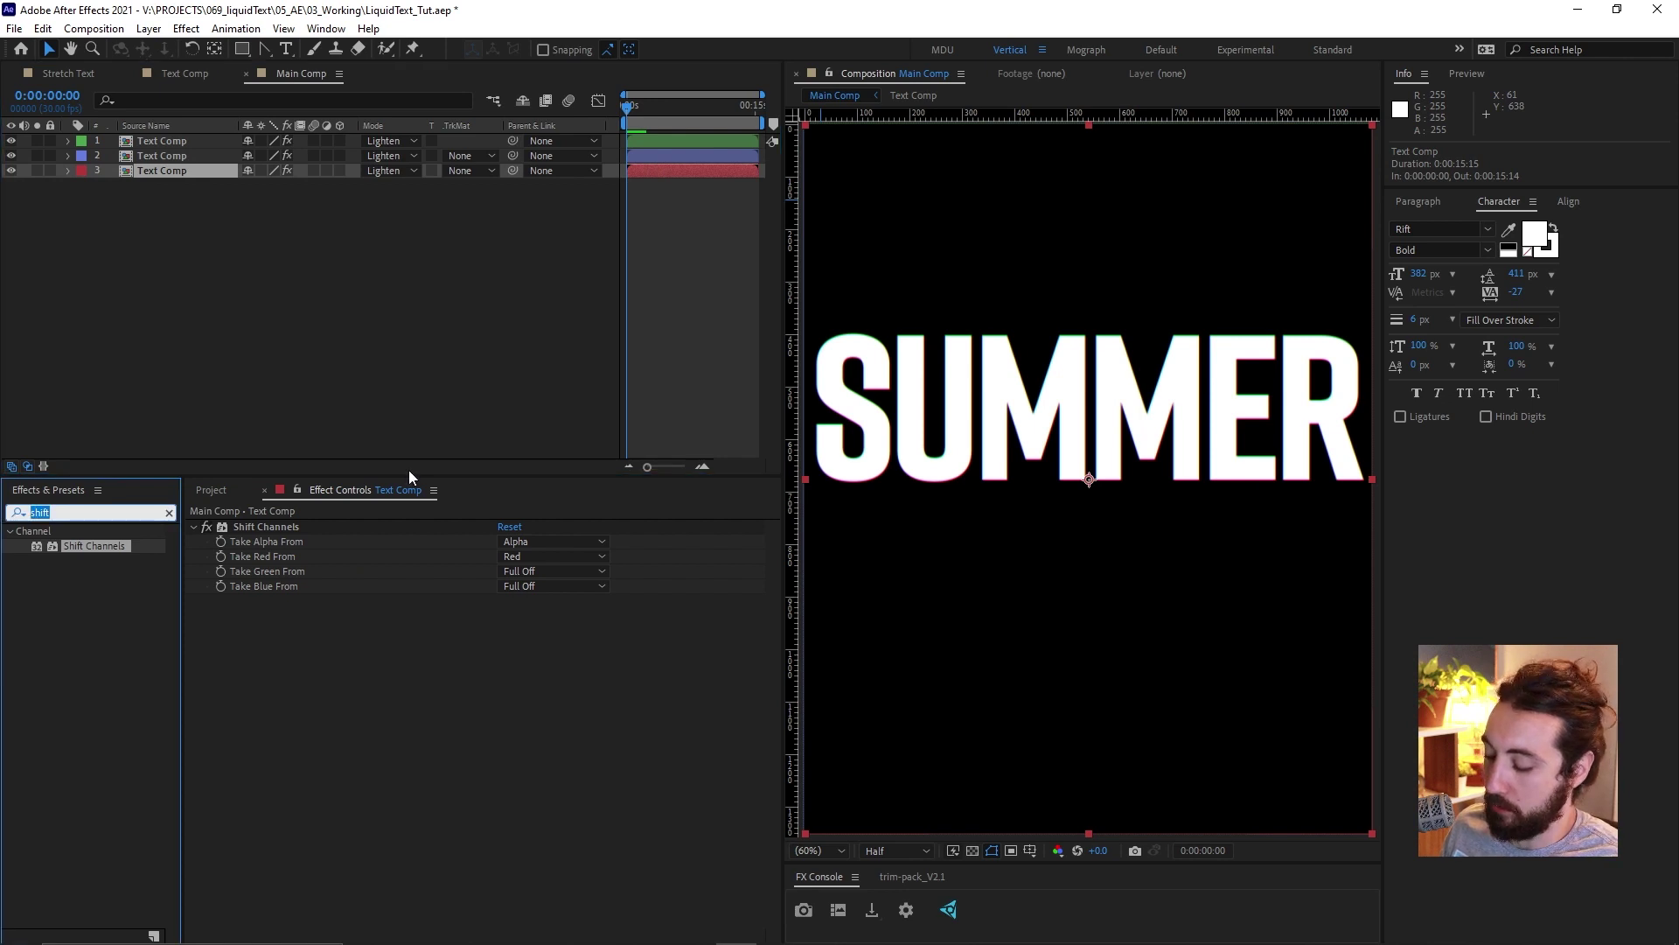
{"action": "type", "text": "liq"}
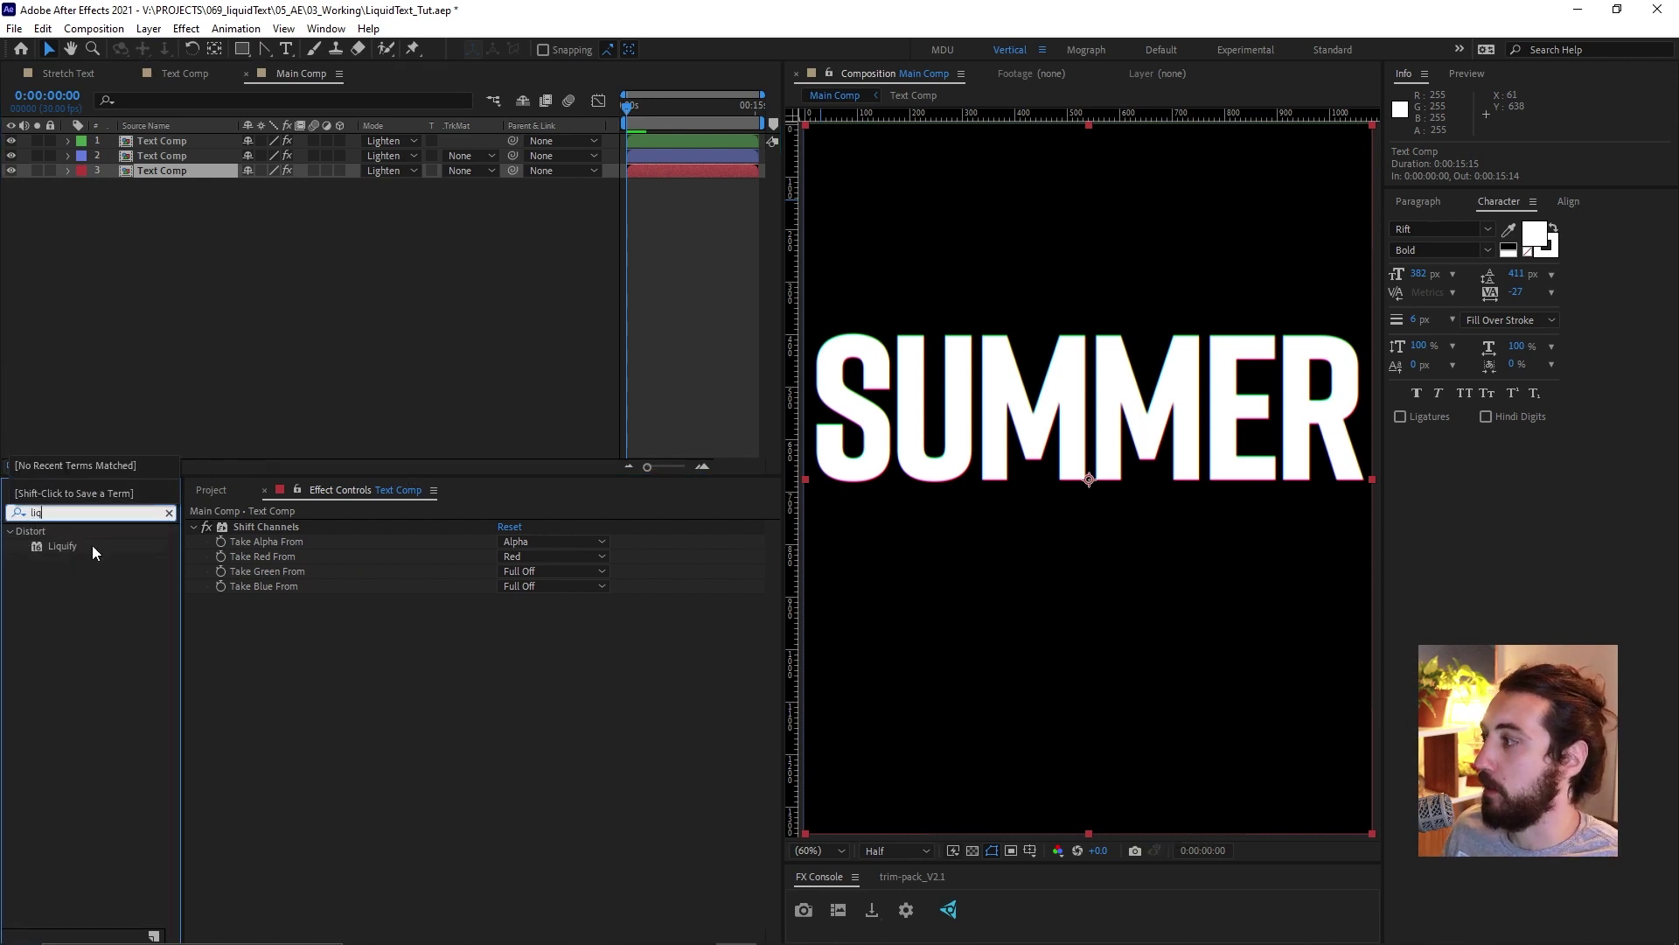
{"action": "double_click", "coordinate": [91, 545]}
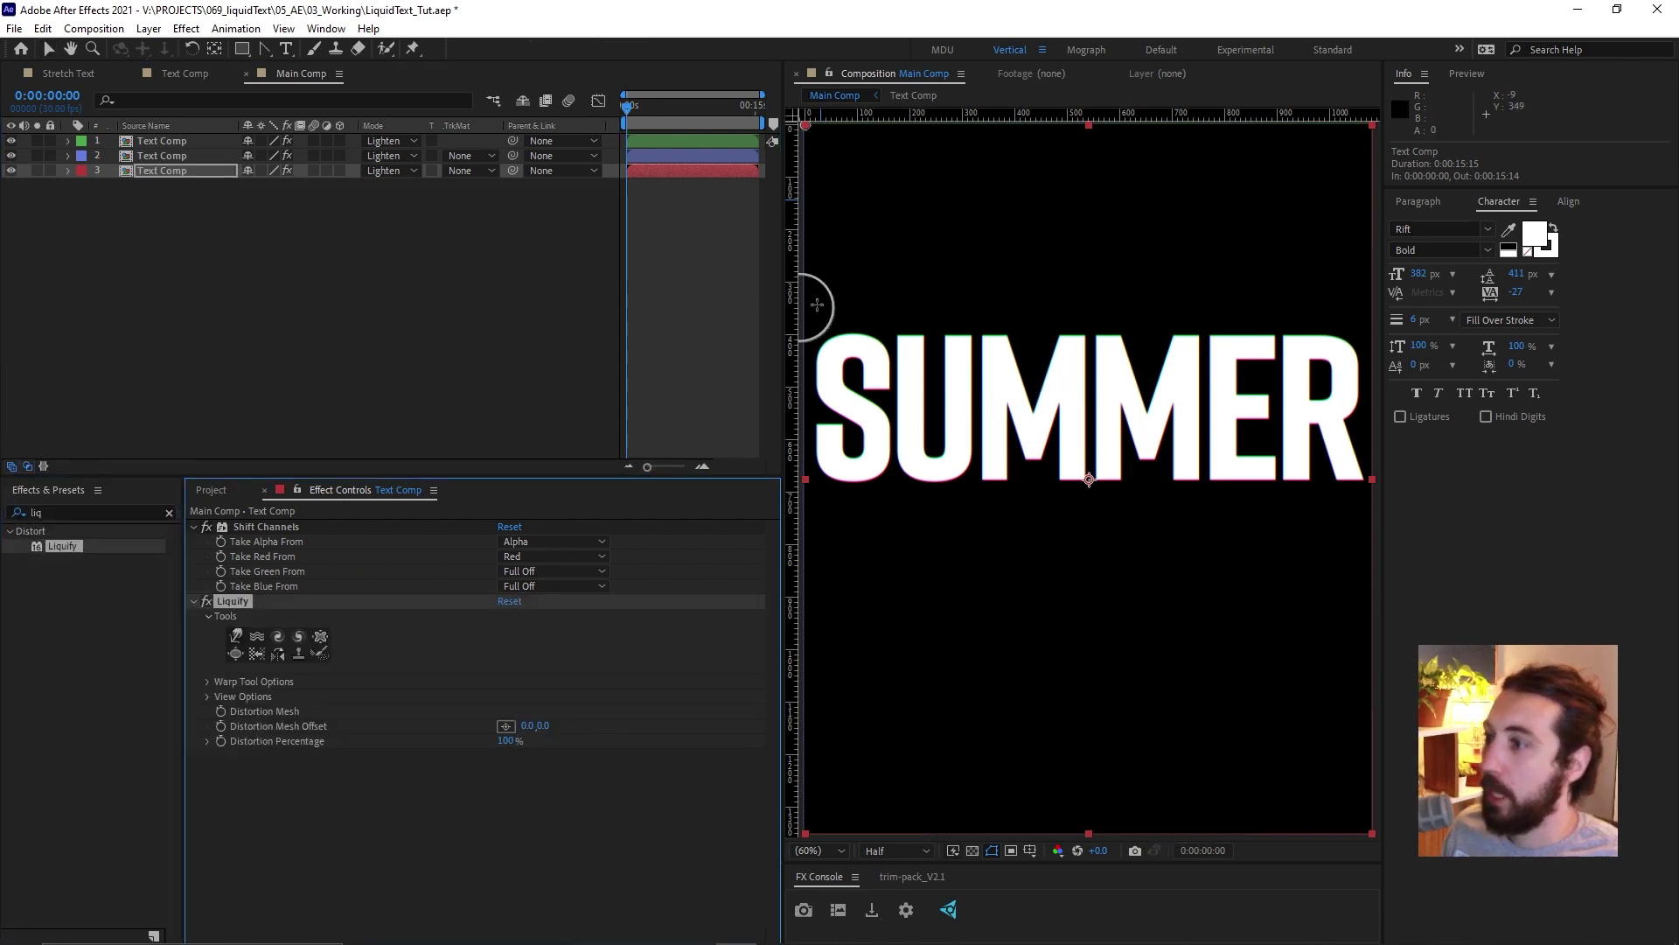
{"action": "scroll", "coordinate": [854, 374], "scroll_direction": "up", "scroll_amount": 2}
{"action": "left_click_drag", "start_coordinate": [968, 386], "coordinate": [1061, 401]}
{"action": "scroll", "coordinate": [1100, 386], "scroll_direction": "down", "scroll_amount": 2}
{"action": "left_click_drag", "start_coordinate": [1172, 385], "coordinate": [1116, 354]}
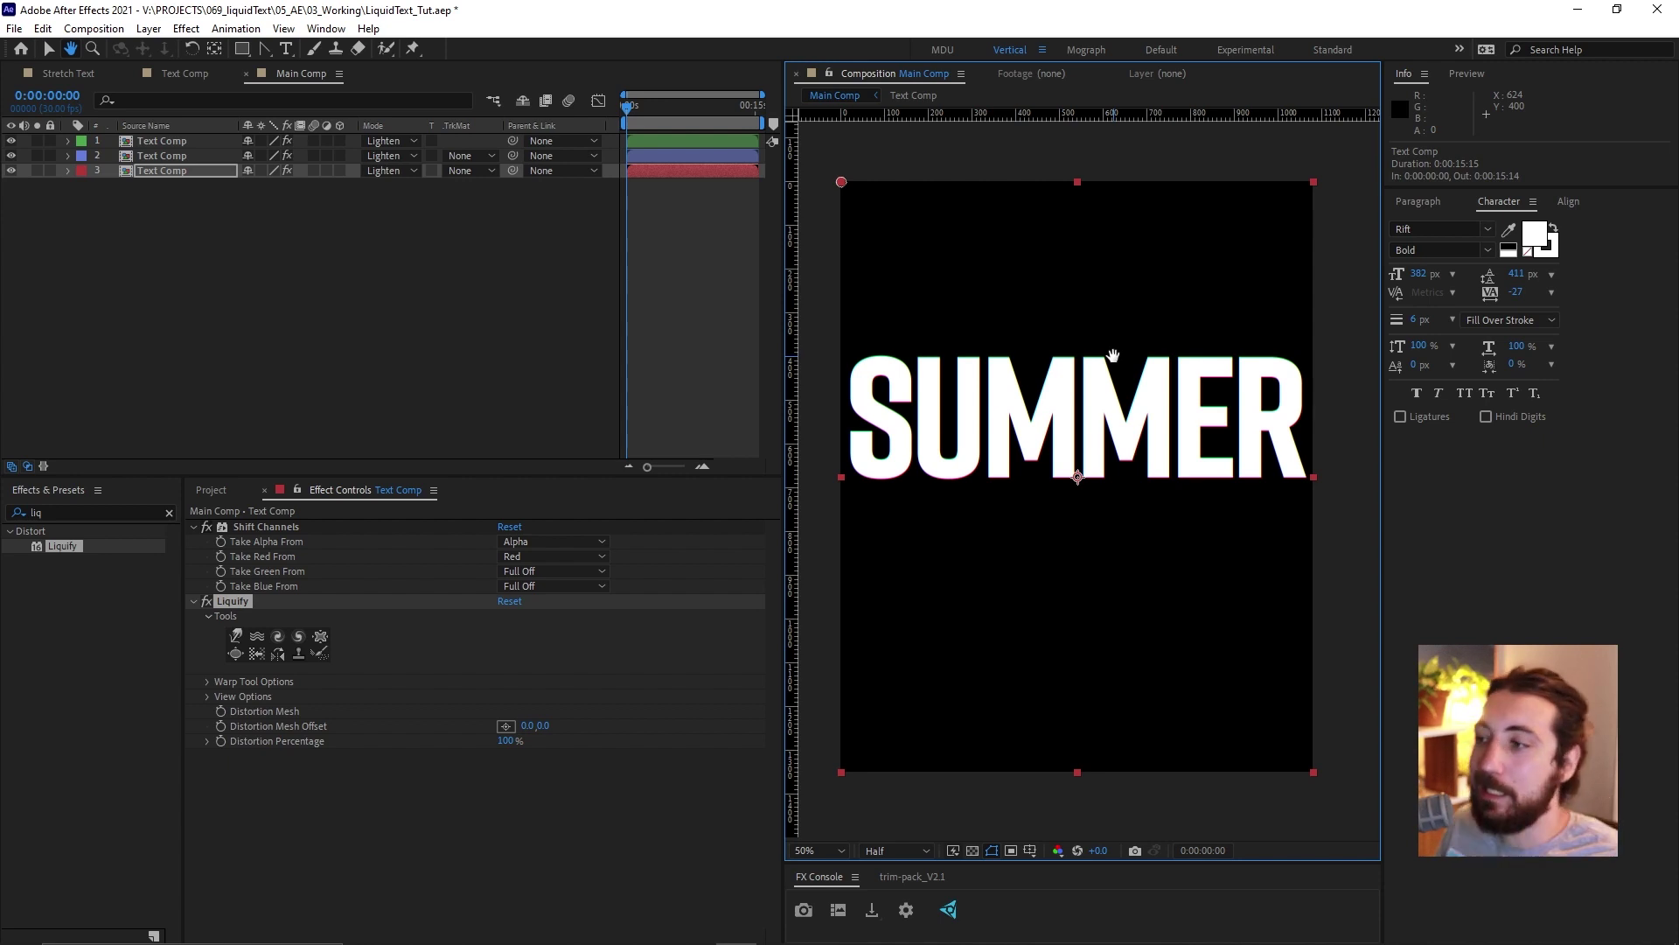
{"action": "left_click", "coordinate": [668, 722]}
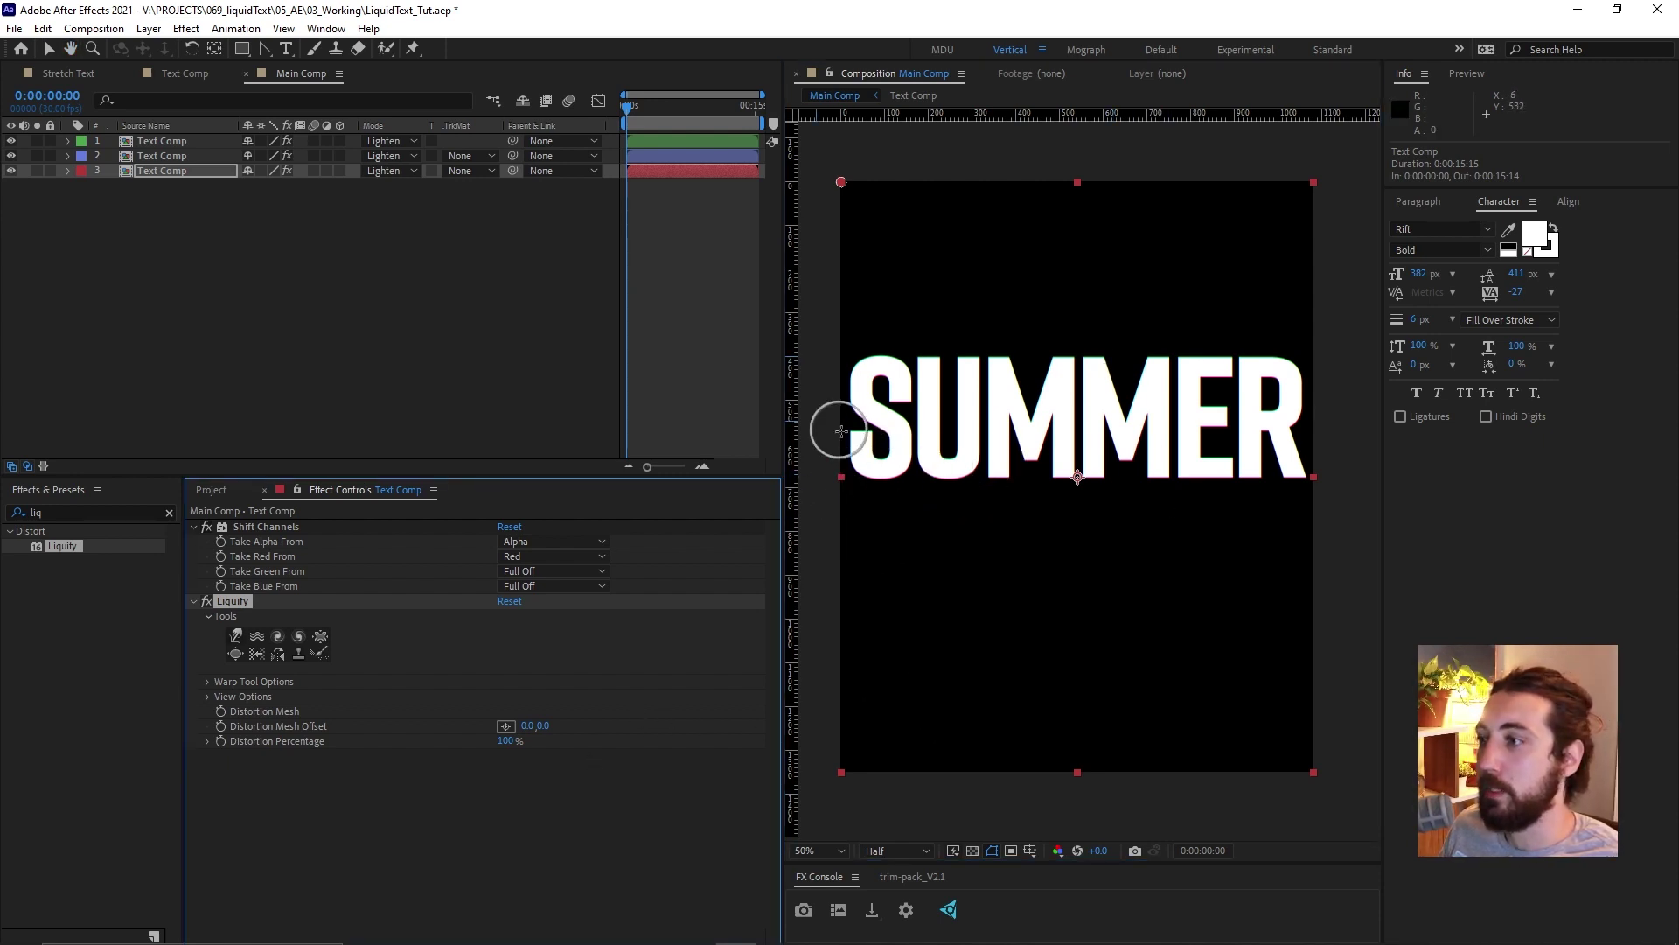
{"action": "scroll", "coordinate": [845, 423], "scroll_direction": "up", "scroll_amount": 2}
{"action": "left_click_drag", "start_coordinate": [926, 453], "coordinate": [1188, 493]}
{"action": "left_click", "coordinate": [223, 714]}
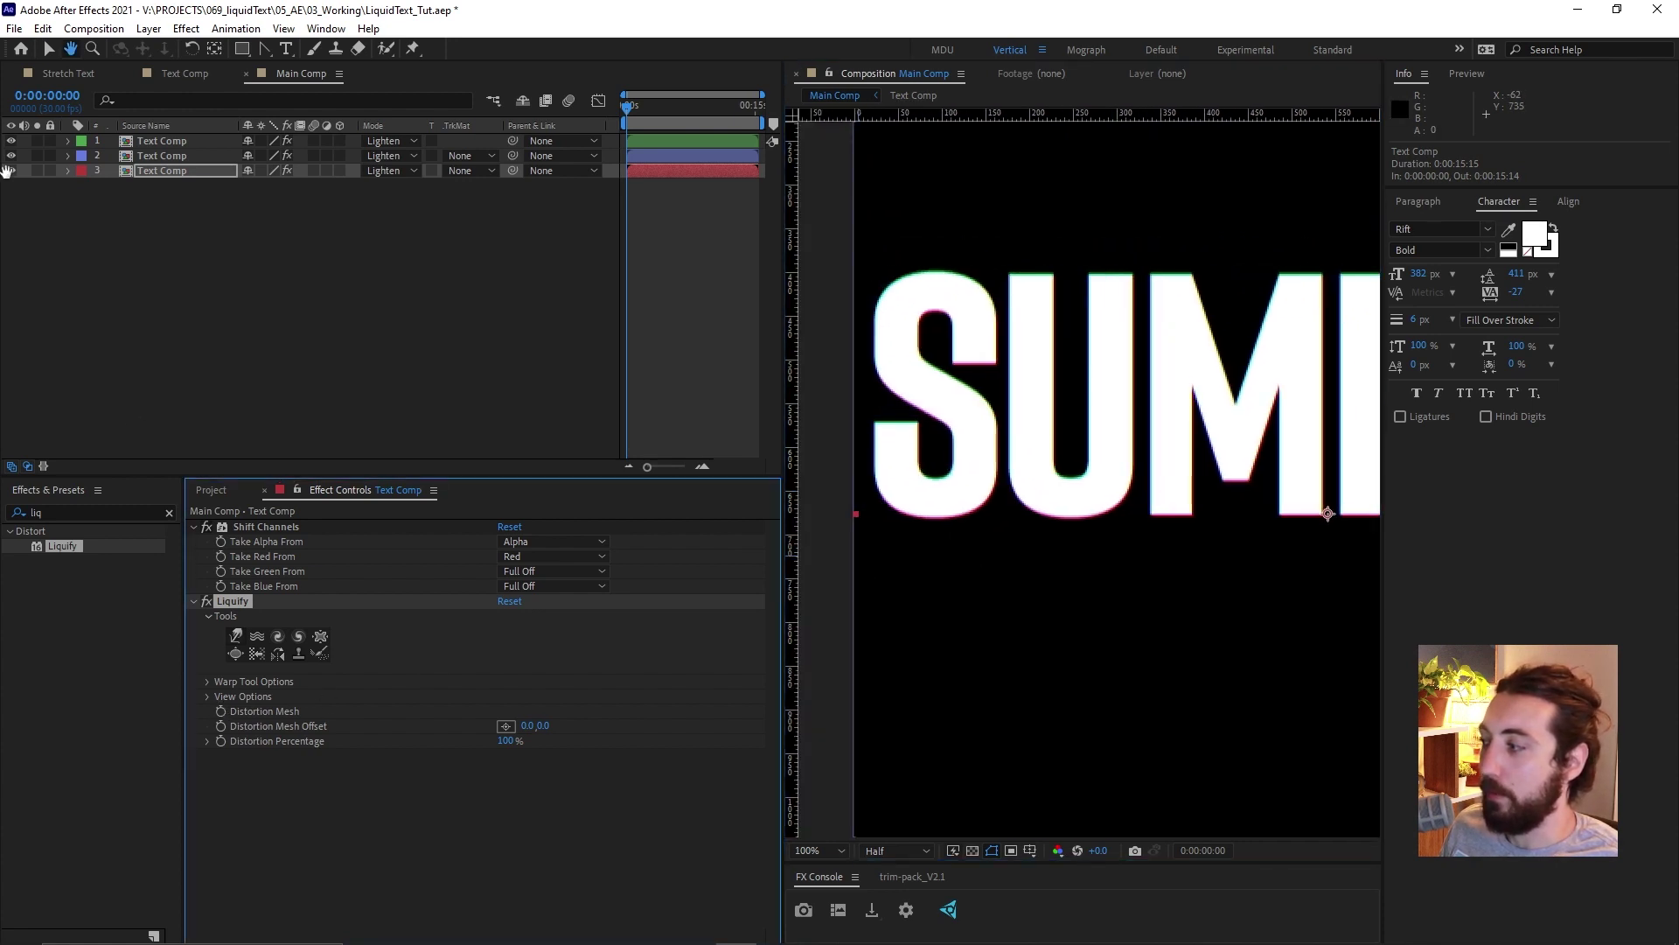
- Turn on Distortion Mesh keyframing and move the time indicator to about 1 second
{"action": "left_click", "coordinate": [49, 51]}
{"action": "left_click", "coordinate": [221, 712]}
{"action": "left_click", "coordinate": [236, 636]}
{"action": "left_click", "coordinate": [649, 170]}
{"action": "key", "text": "u"}
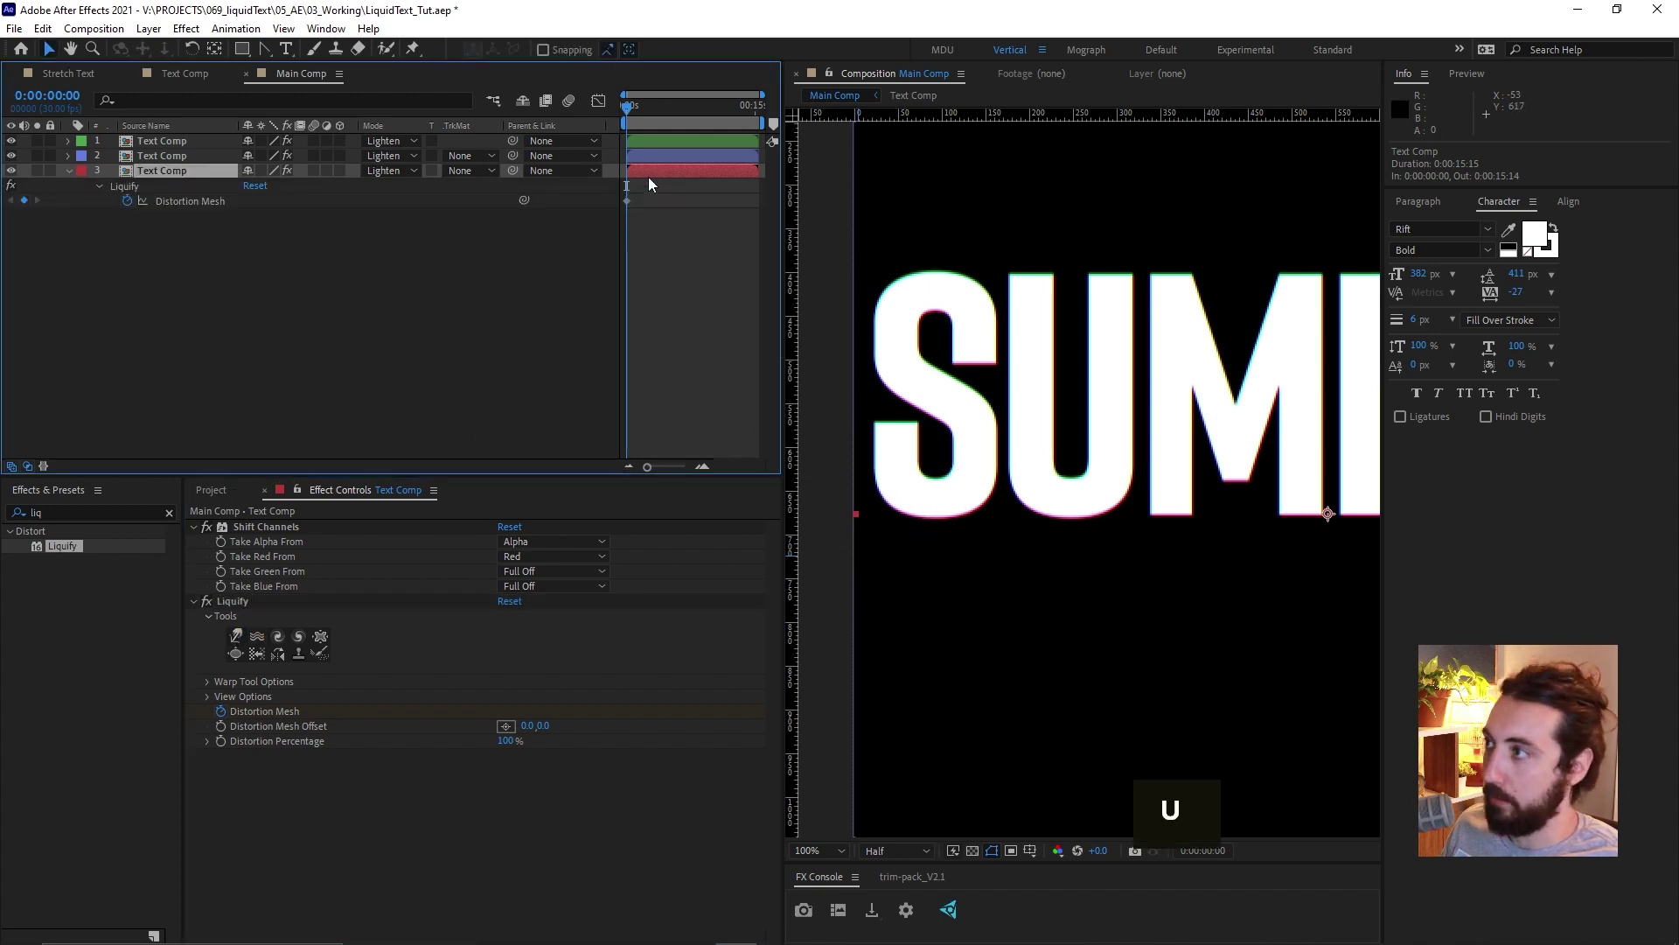
{"action": "scroll", "coordinate": [646, 209], "scroll_direction": "up", "scroll_amount": 2}
{"action": "mouse_move", "coordinate": [652, 109]}
{"action": "left_mouse_down"}
{"action": "mouse_move", "coordinate": [670, 112]}
{"action": "mouse_move", "coordinate": [654, 117]}
{"action": "left_mouse_up"}
- Warp the bottom of the S down into a long red drip
{"action": "left_click", "coordinate": [235, 635]}
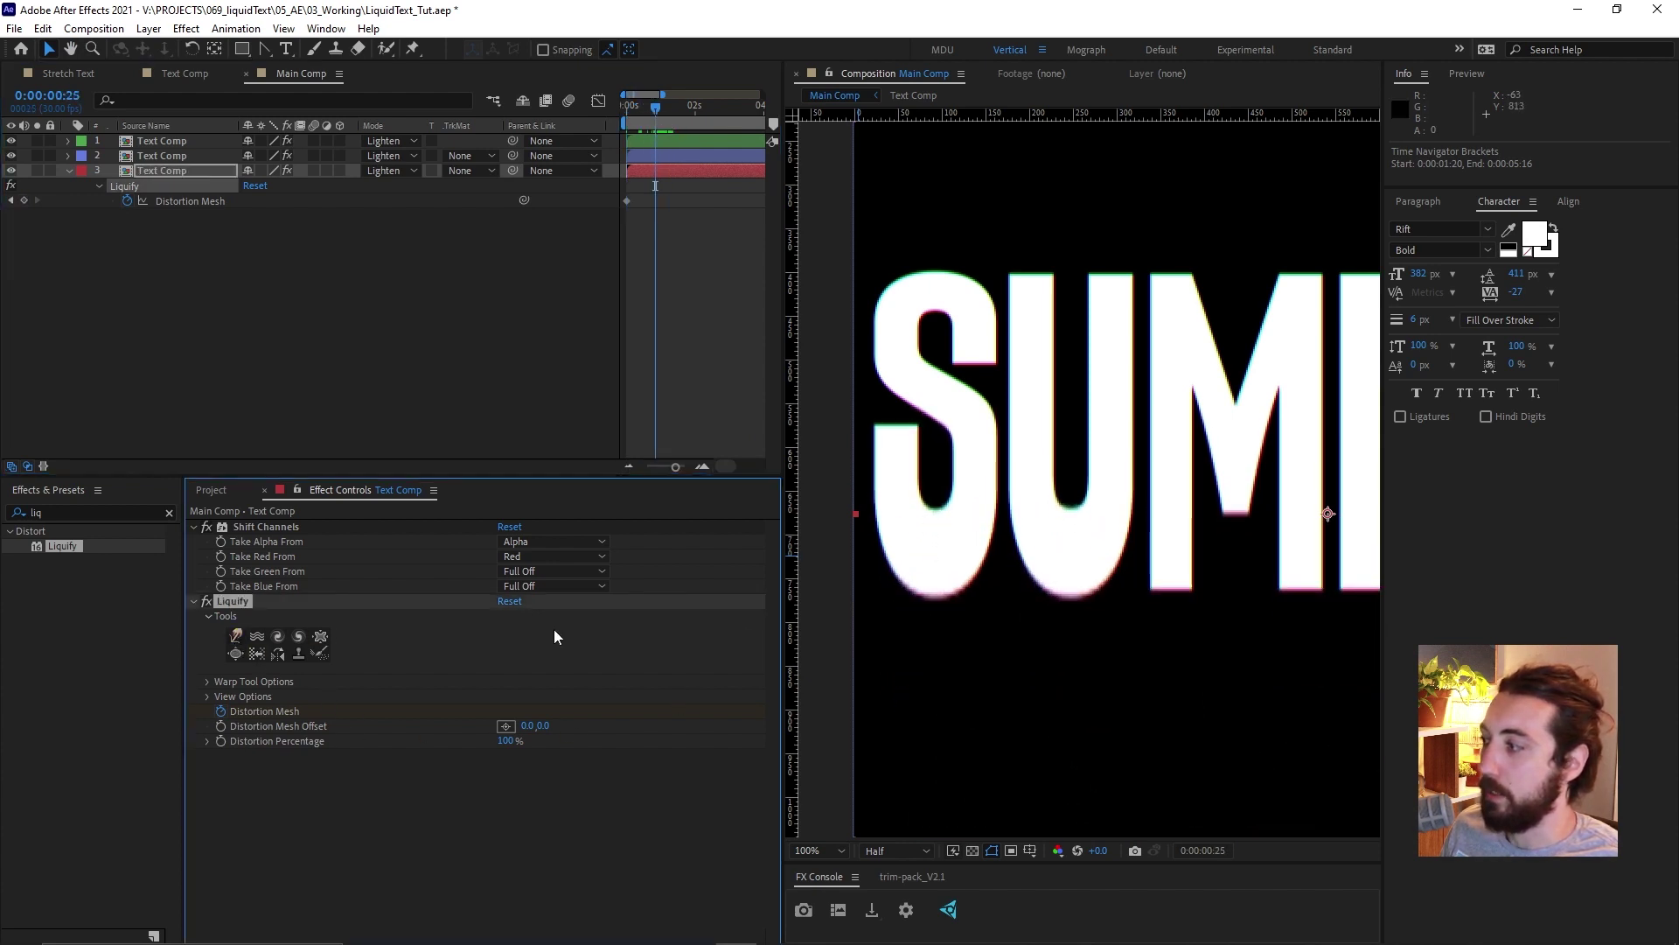
{"action": "mouse_move", "coordinate": [888, 556]}
{"action": "left_mouse_down"}
{"action": "mouse_move", "coordinate": [905, 673]}
{"action": "mouse_move", "coordinate": [937, 705]}
{"action": "mouse_move", "coordinate": [937, 583]}
{"action": "mouse_move", "coordinate": [919, 553]}
{"action": "mouse_move", "coordinate": [940, 700]}
{"action": "mouse_move", "coordinate": [920, 549]}
{"action": "mouse_move", "coordinate": [930, 715]}
{"action": "mouse_move", "coordinate": [961, 553]}
{"action": "mouse_move", "coordinate": [958, 684]}
{"action": "mouse_move", "coordinate": [934, 672]}
{"action": "mouse_move", "coordinate": [929, 561]}
{"action": "mouse_move", "coordinate": [927, 700]}
{"action": "left_mouse_up"}
{"action": "left_click_drag", "start_coordinate": [948, 543], "coordinate": [929, 707]}
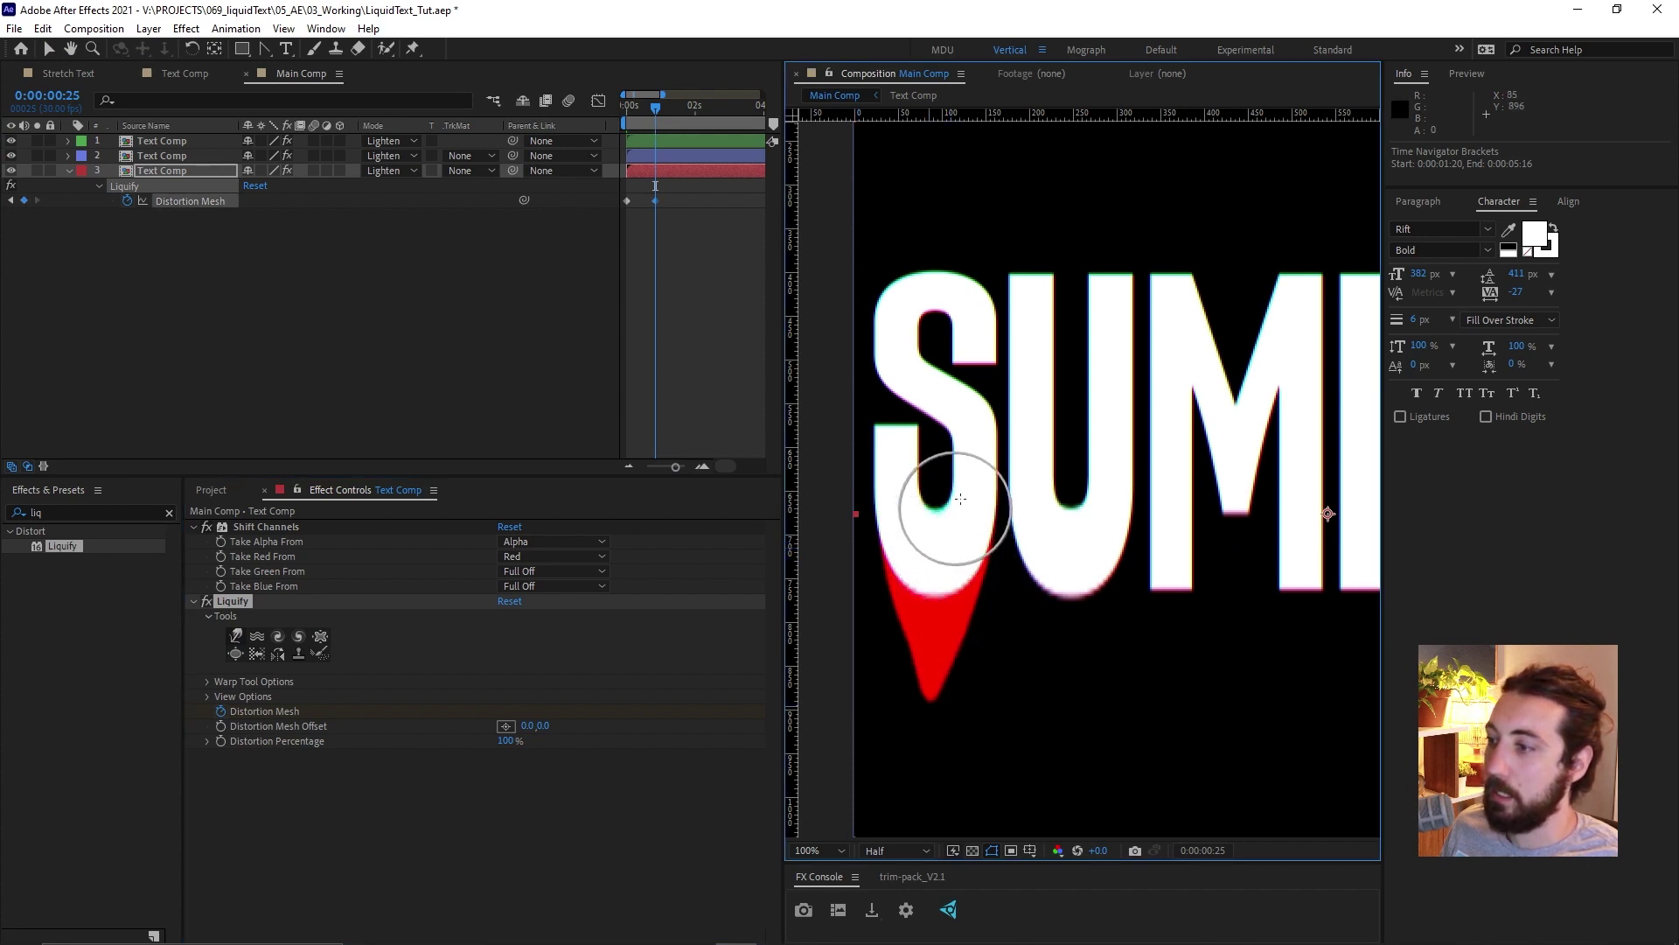
{"action": "key", "text": "comma"}
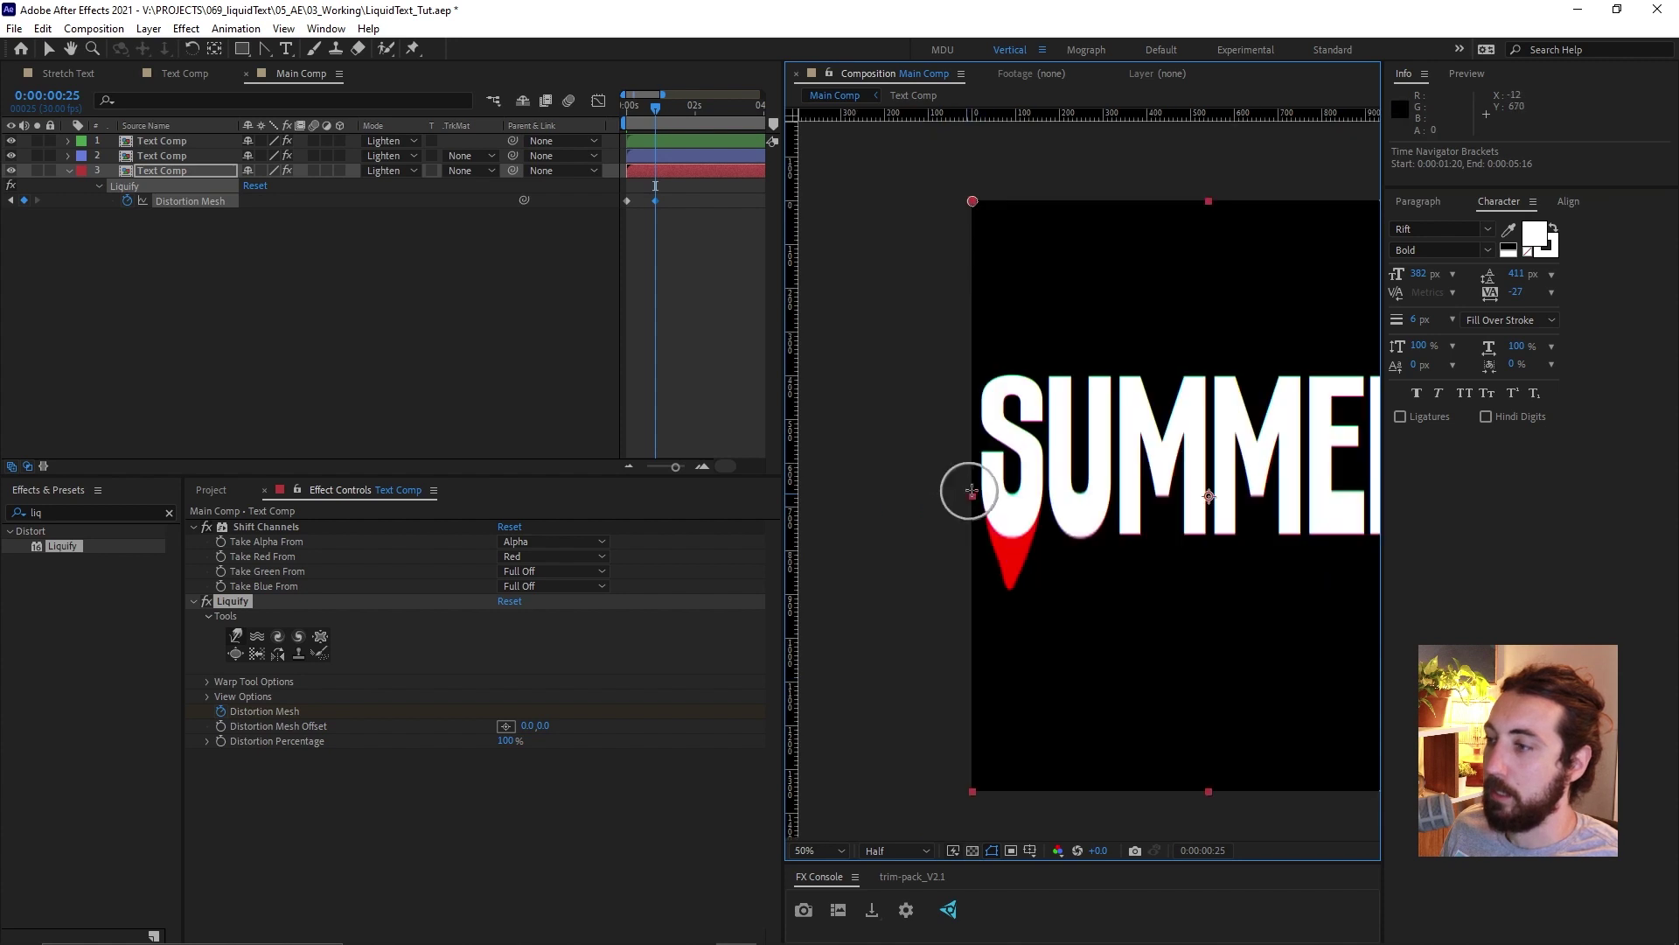
- Ease both Distortion Mesh keyframes with F9 and preview the drip animation
{"action": "left_click", "coordinate": [632, 110]}
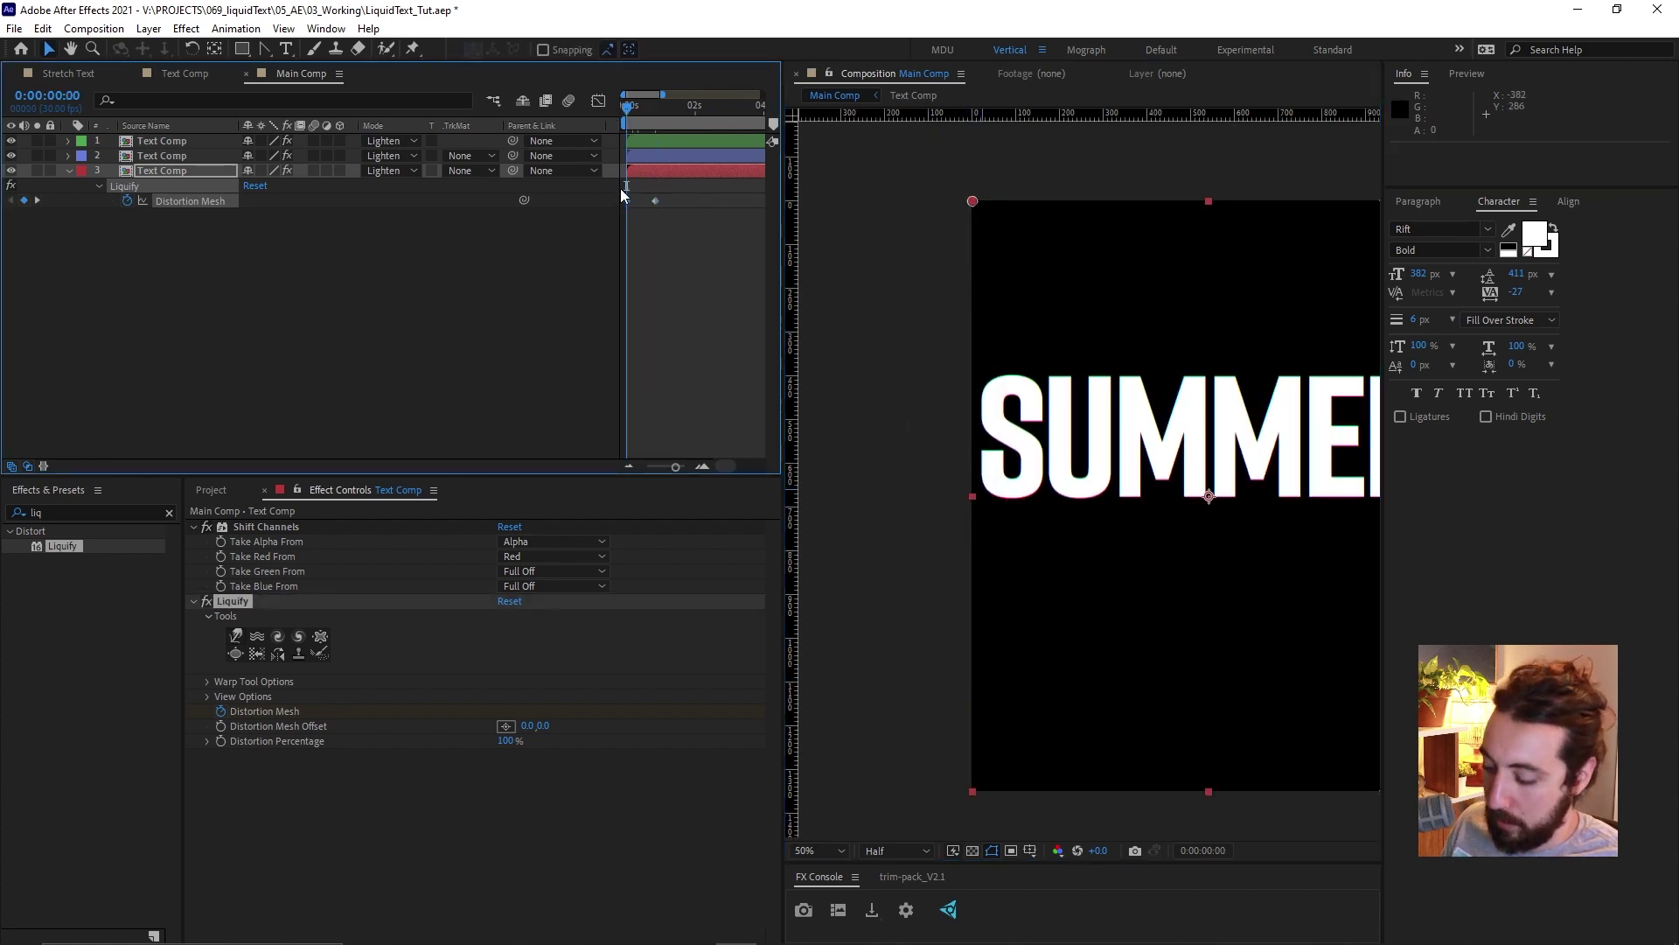
{"action": "left_click_drag", "start_coordinate": [667, 225], "coordinate": [609, 189]}
{"action": "key", "text": "F9"}
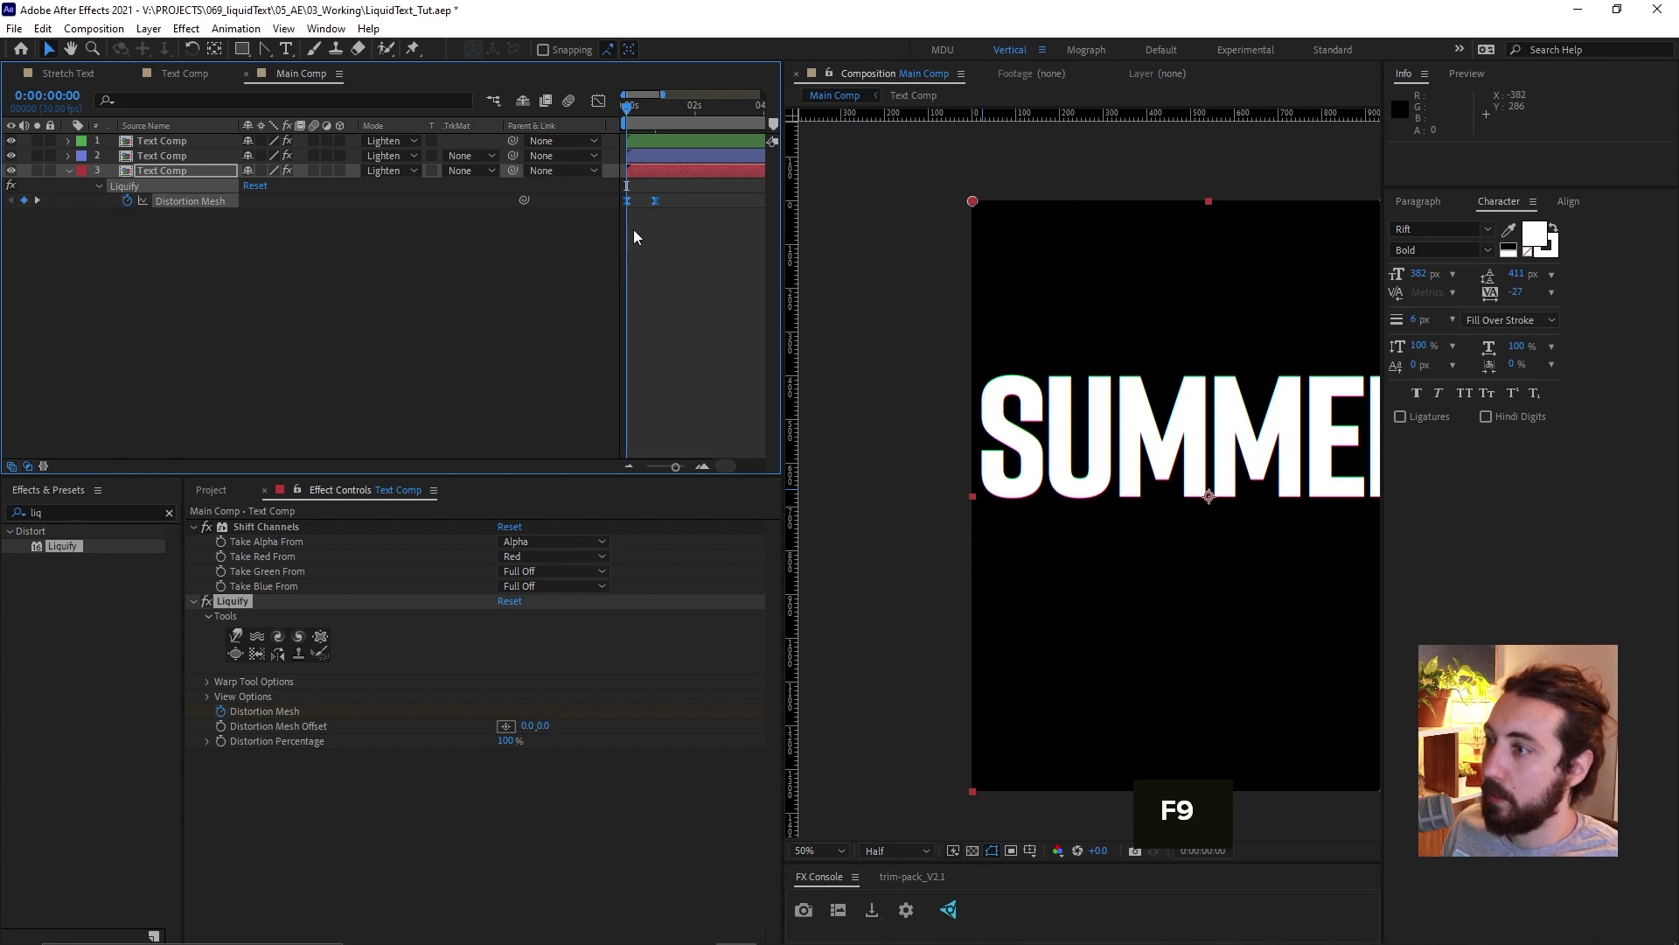
{"action": "key", "text": "space"}
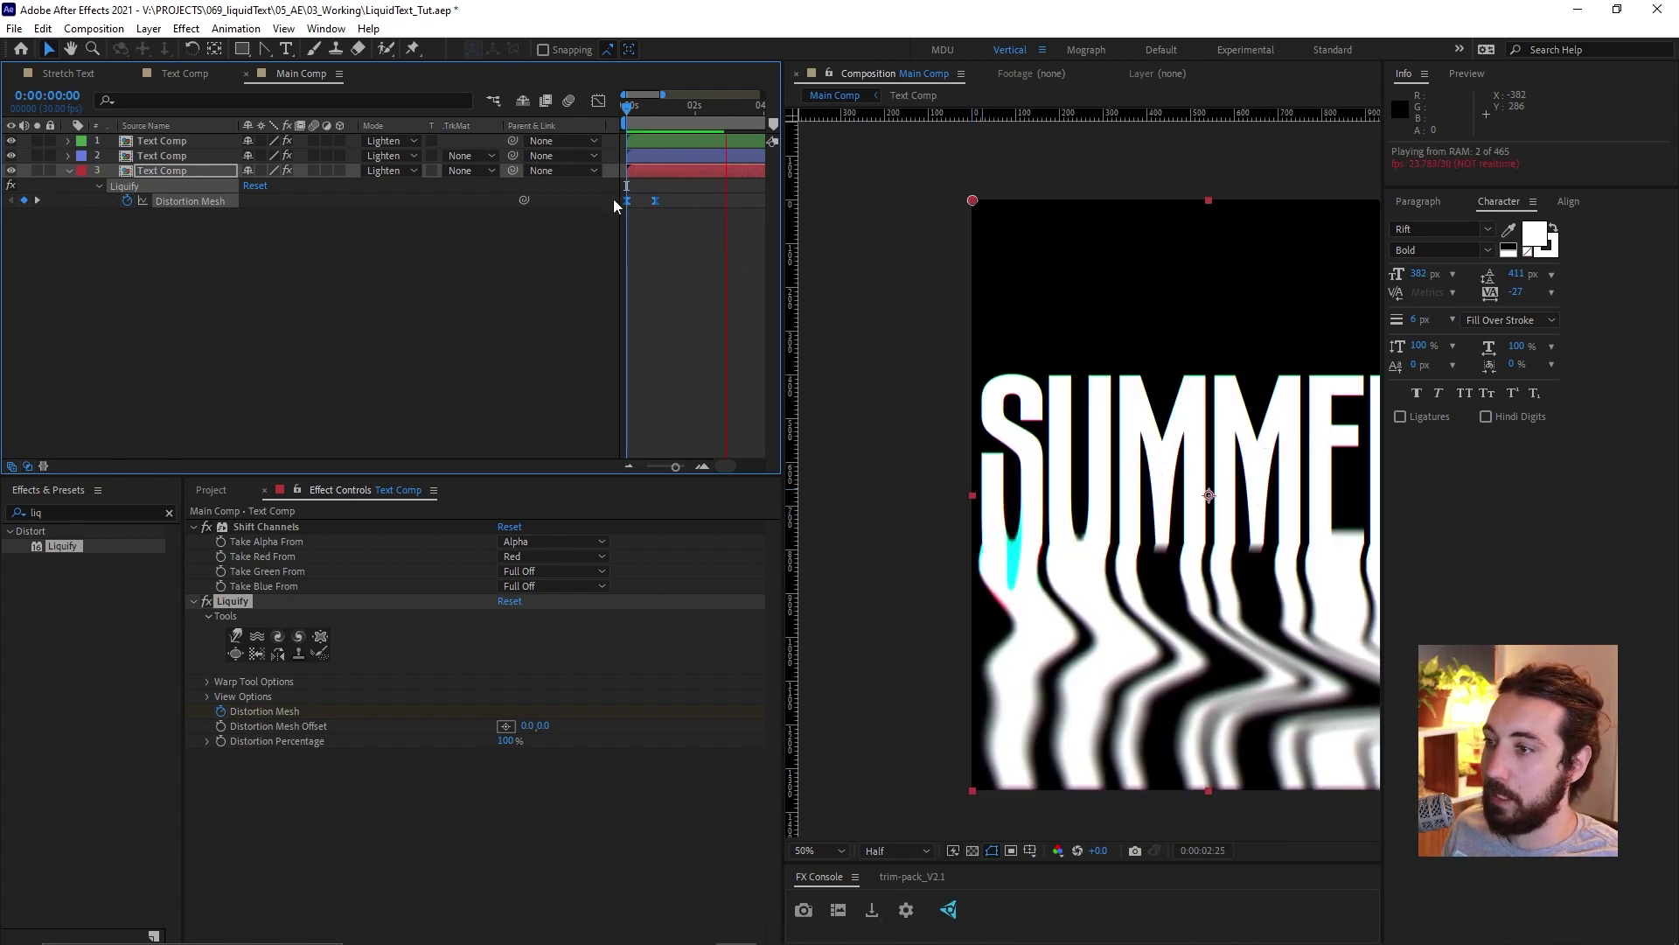
{"action": "left_click", "coordinate": [639, 108]}
{"action": "mouse_move", "coordinate": [639, 108]}
{"action": "left_mouse_down"}
{"action": "mouse_move", "coordinate": [673, 114]}
{"action": "mouse_move", "coordinate": [654, 109]}
{"action": "left_mouse_up"}
{"action": "left_click_drag", "start_coordinate": [1098, 456], "coordinate": [1000, 429]}
{"action": "left_click_drag", "start_coordinate": [652, 110], "coordinate": [627, 110]}
- Apply Liquify to the blue-channel layer and keyframe its Distortion Mesh near one second
{"action": "left_click", "coordinate": [659, 153]}
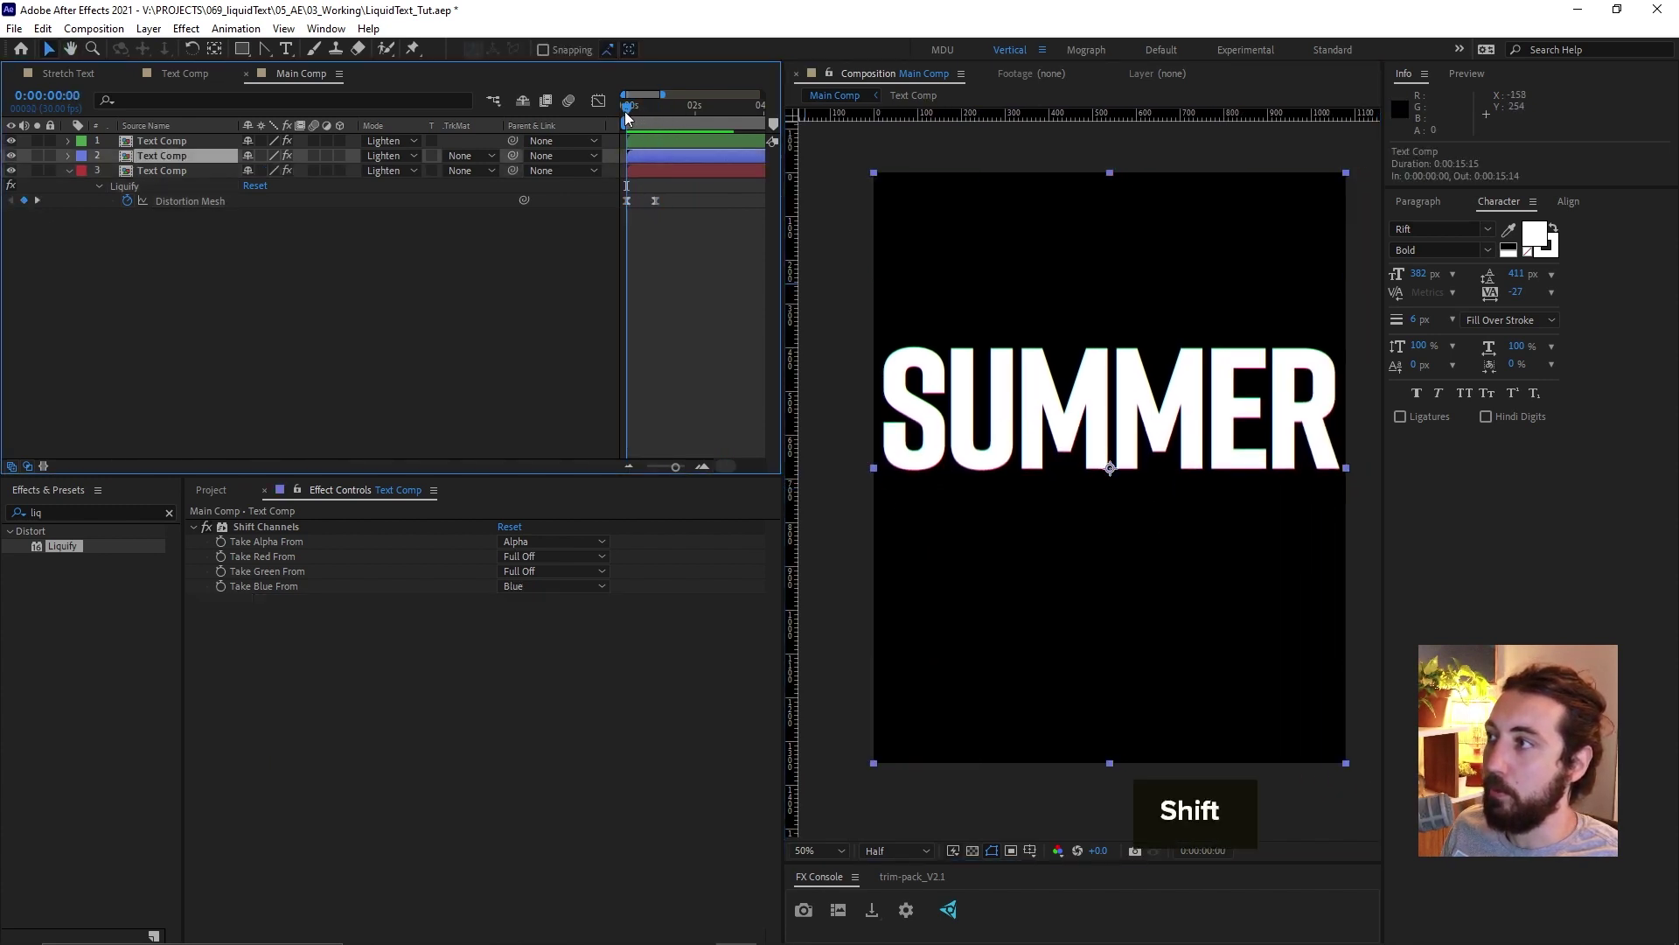
{"action": "left_click_drag", "start_coordinate": [59, 545], "coordinate": [288, 608]}
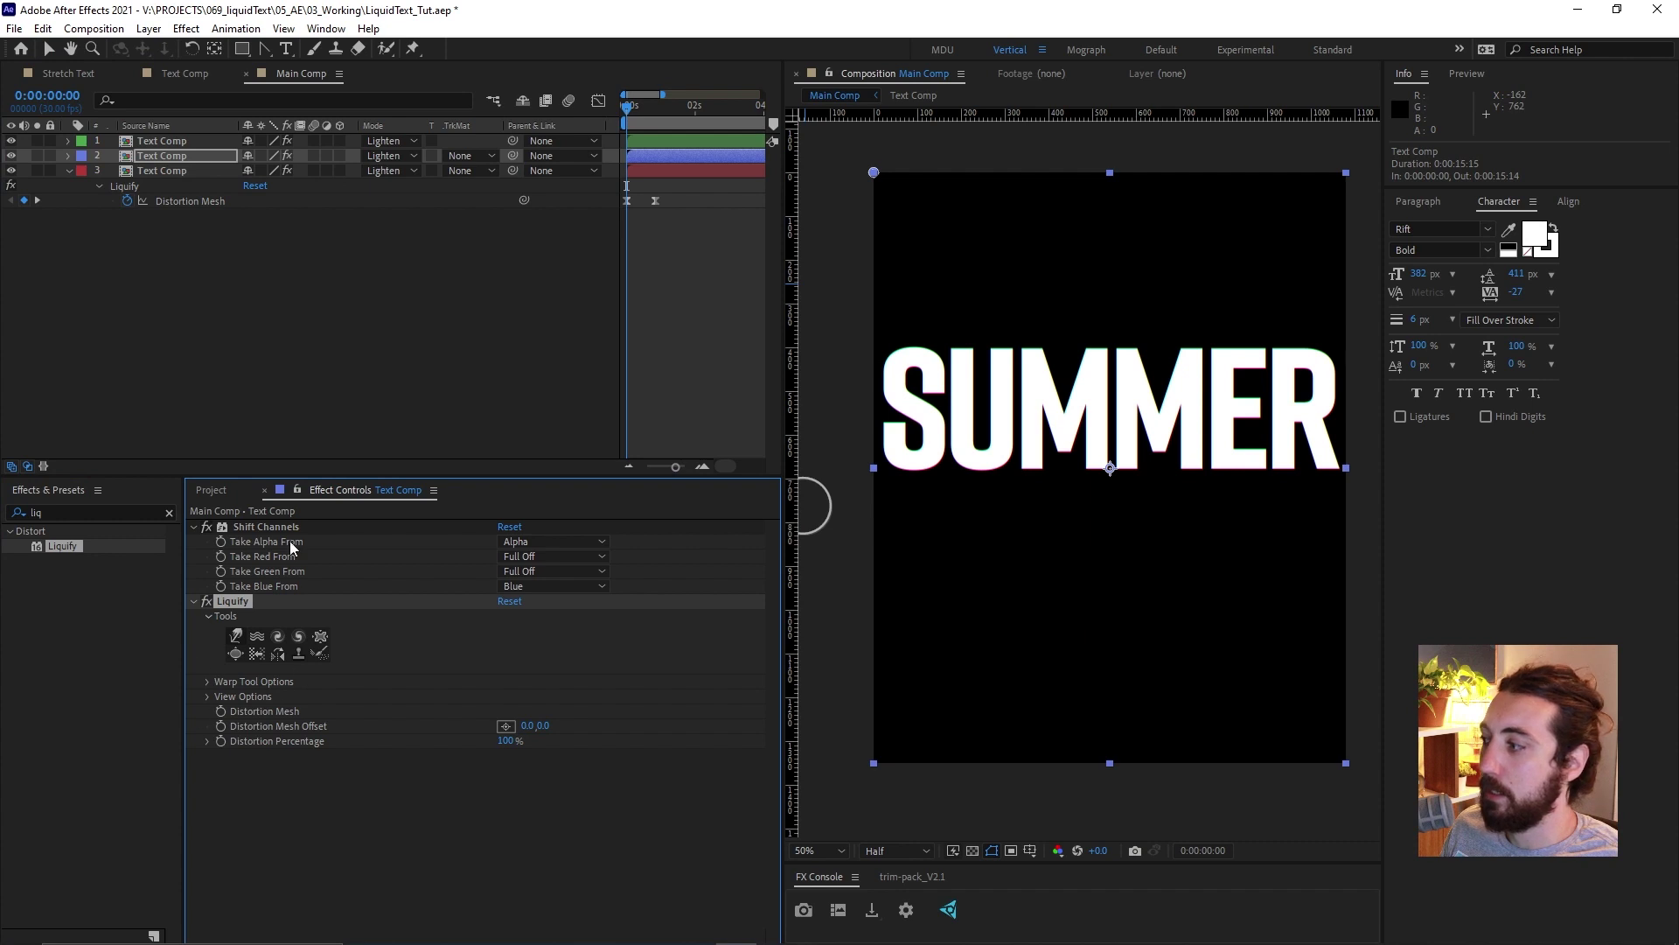
{"action": "left_click", "coordinate": [221, 712]}
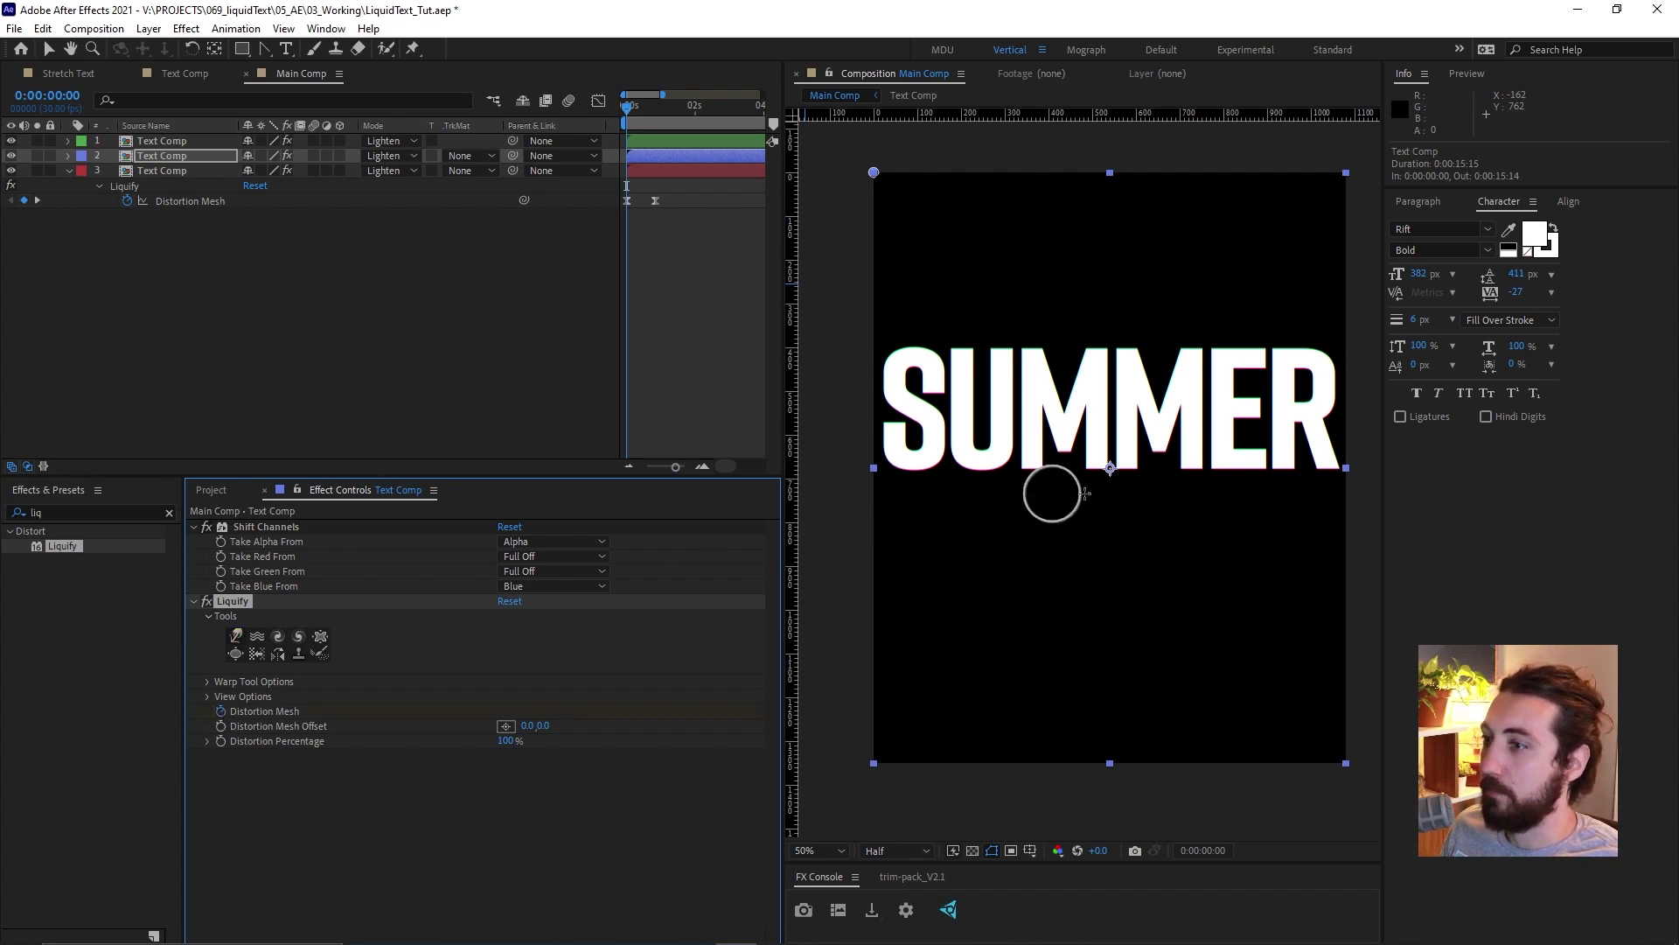
{"action": "key", "text": "u"}
{"action": "left_click", "coordinate": [654, 112]}
{"action": "left_click_drag", "start_coordinate": [655, 114], "coordinate": [659, 118]}
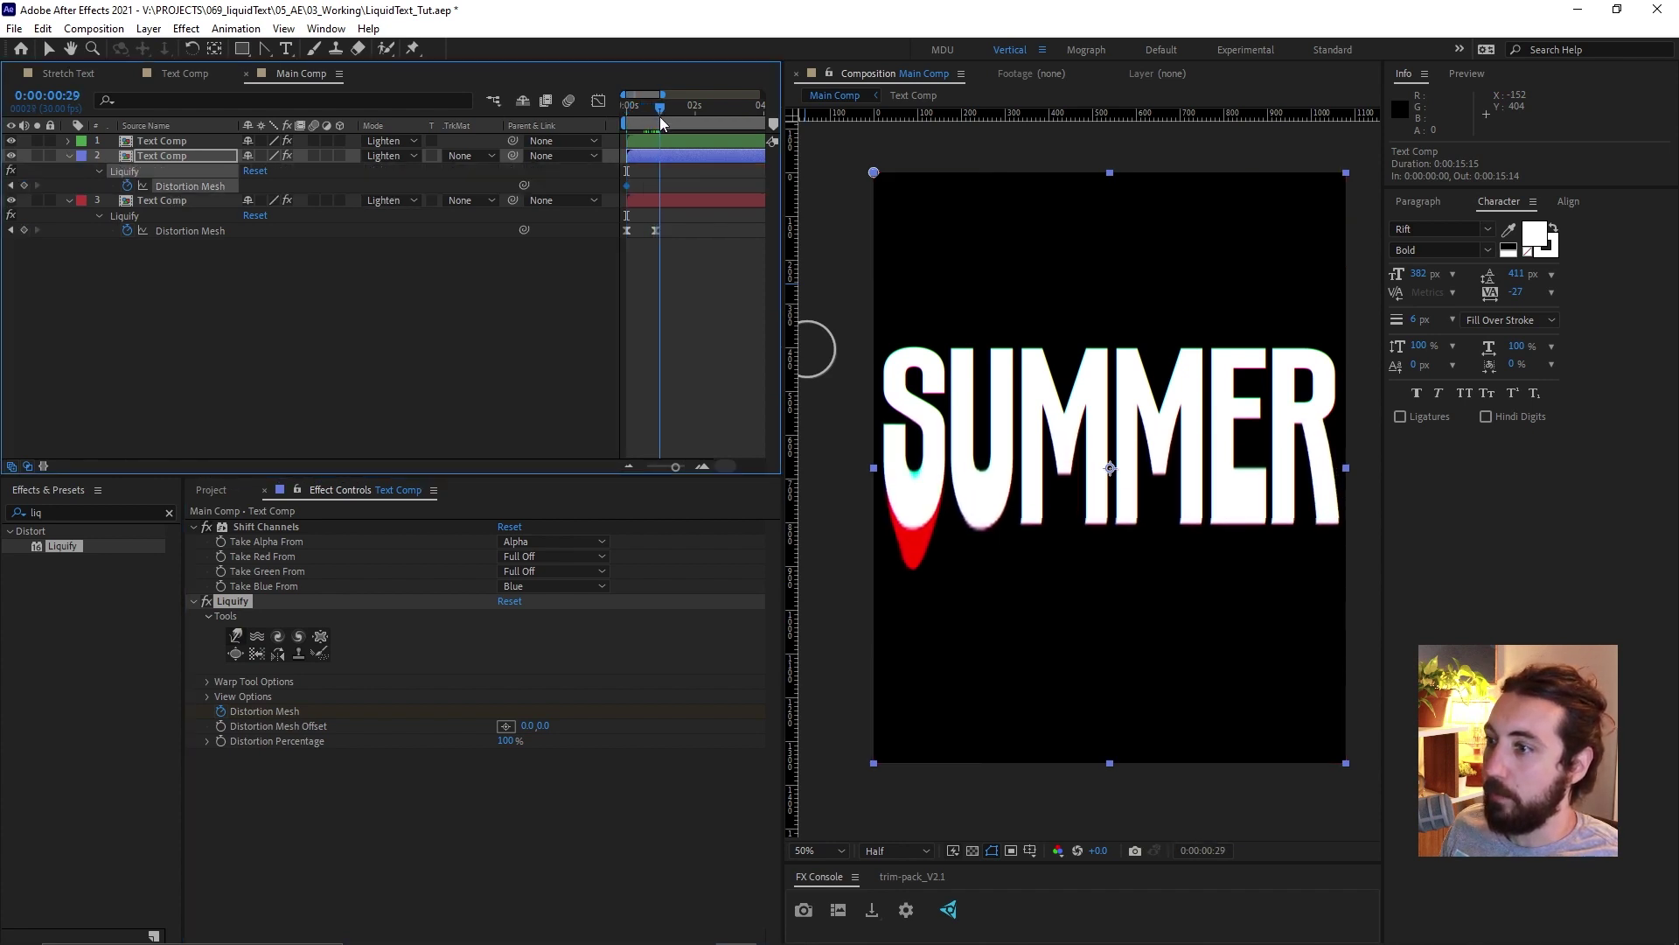
- With an 83-size warp brush, pull a long blue drip down beneath the second M
{"action": "left_click", "coordinate": [1109, 453]}
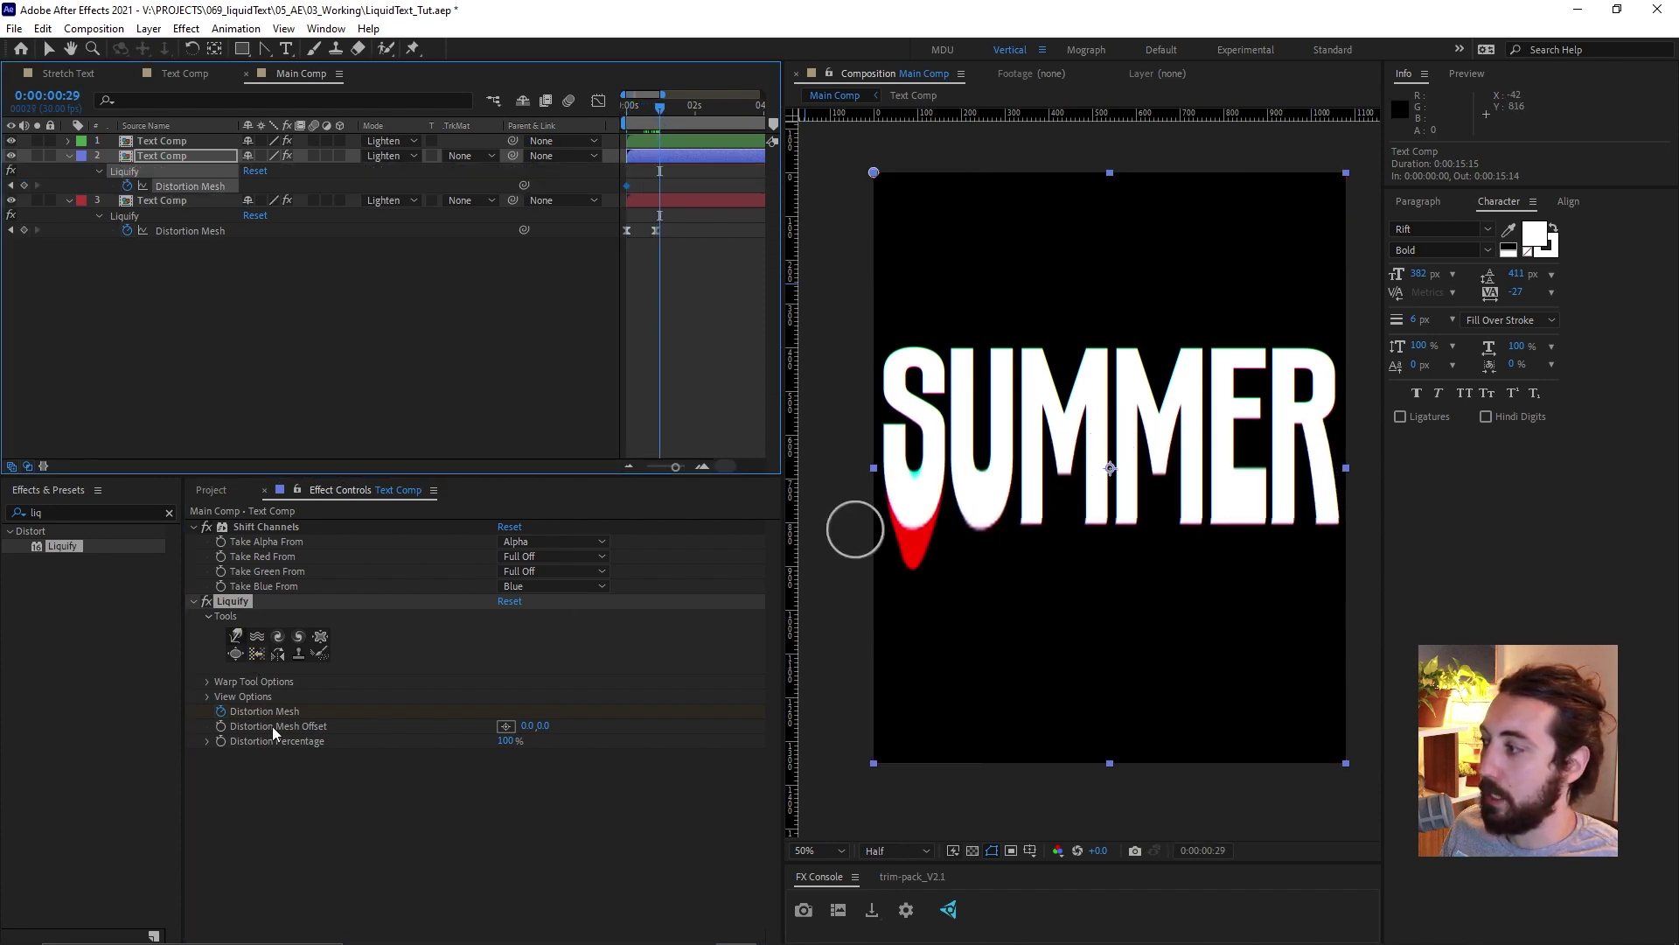
{"action": "left_click", "coordinate": [208, 681]}
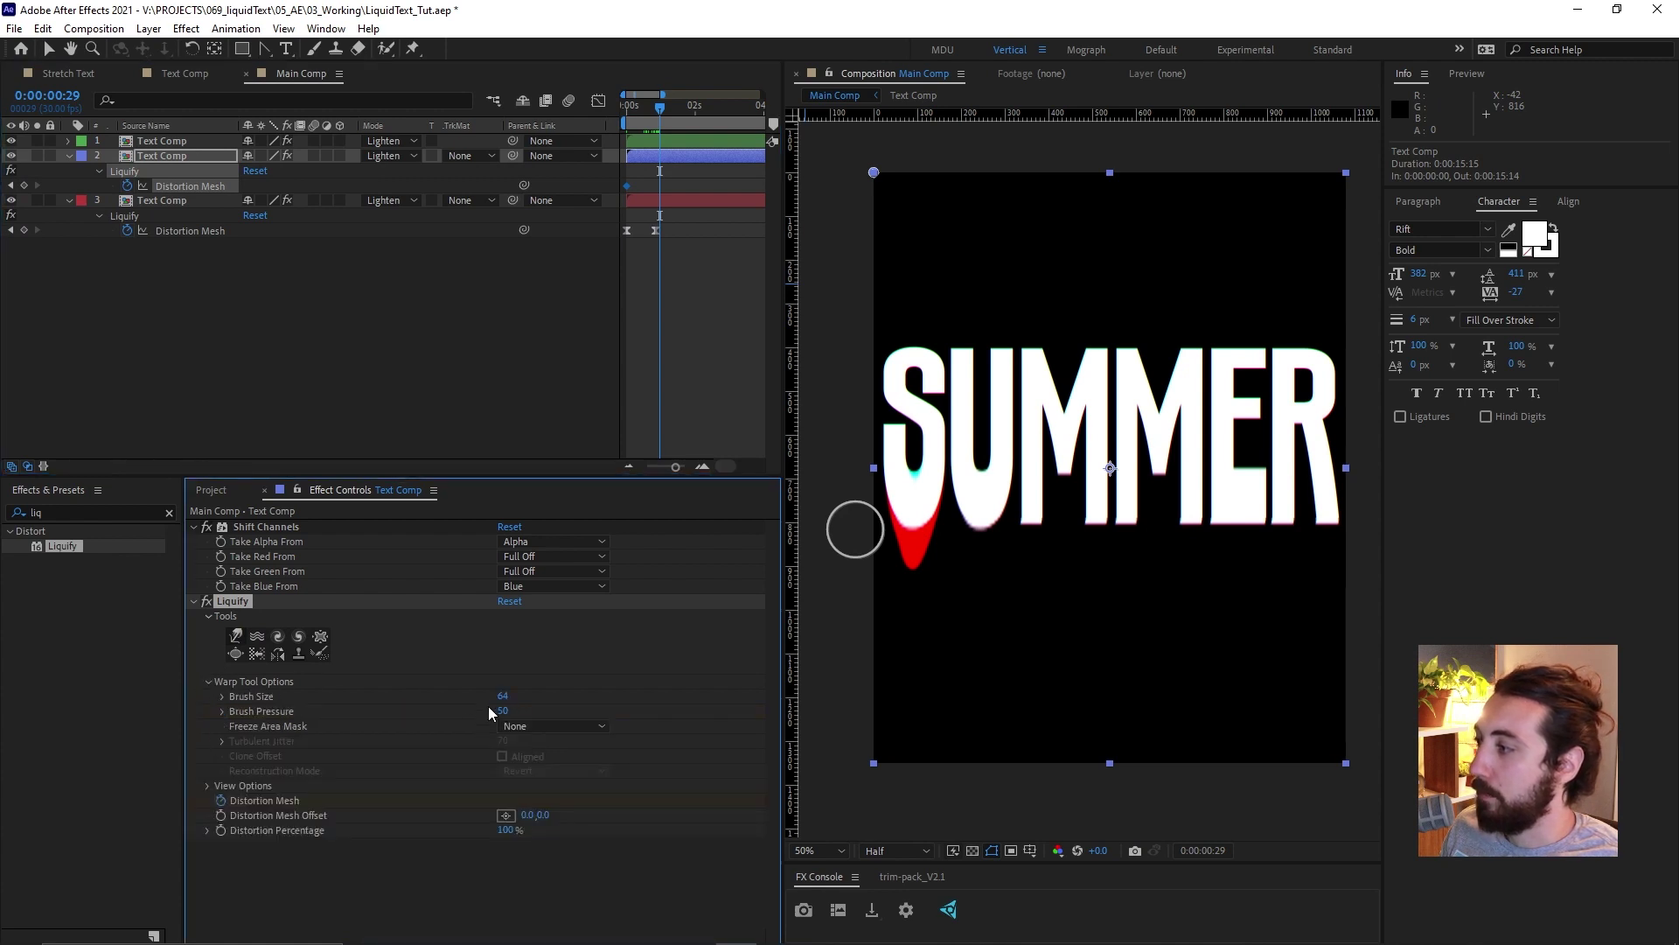
{"action": "left_click_drag", "start_coordinate": [505, 695], "coordinate": [516, 696]}
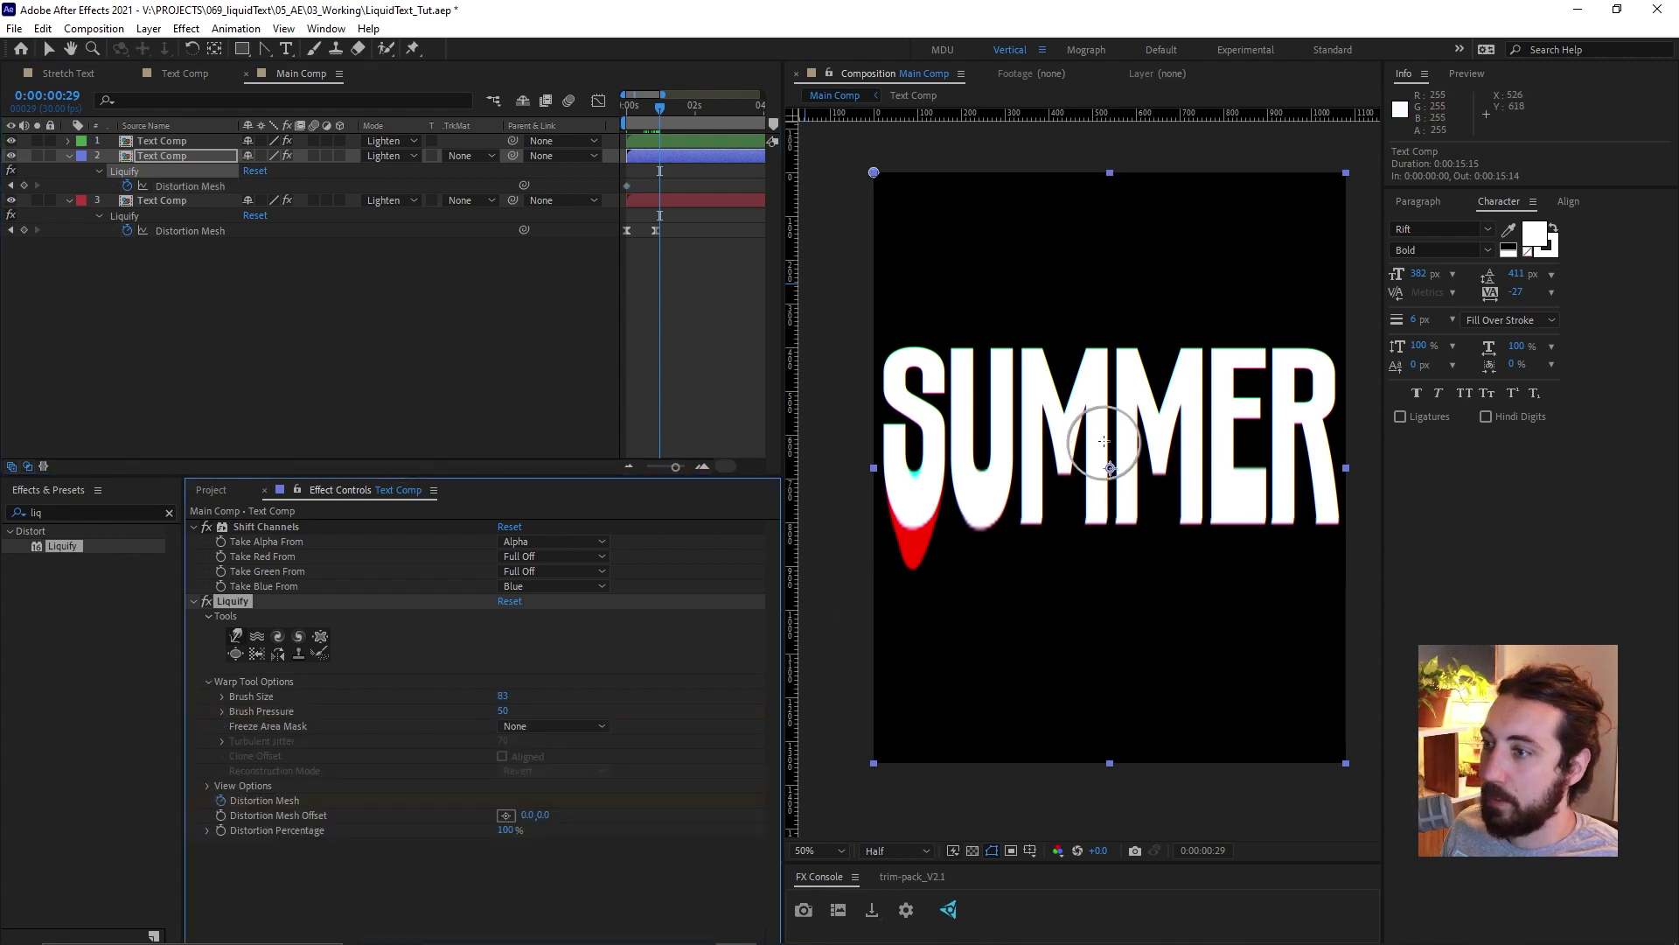
{"action": "left_click_drag", "start_coordinate": [1108, 452], "coordinate": [1095, 638]}
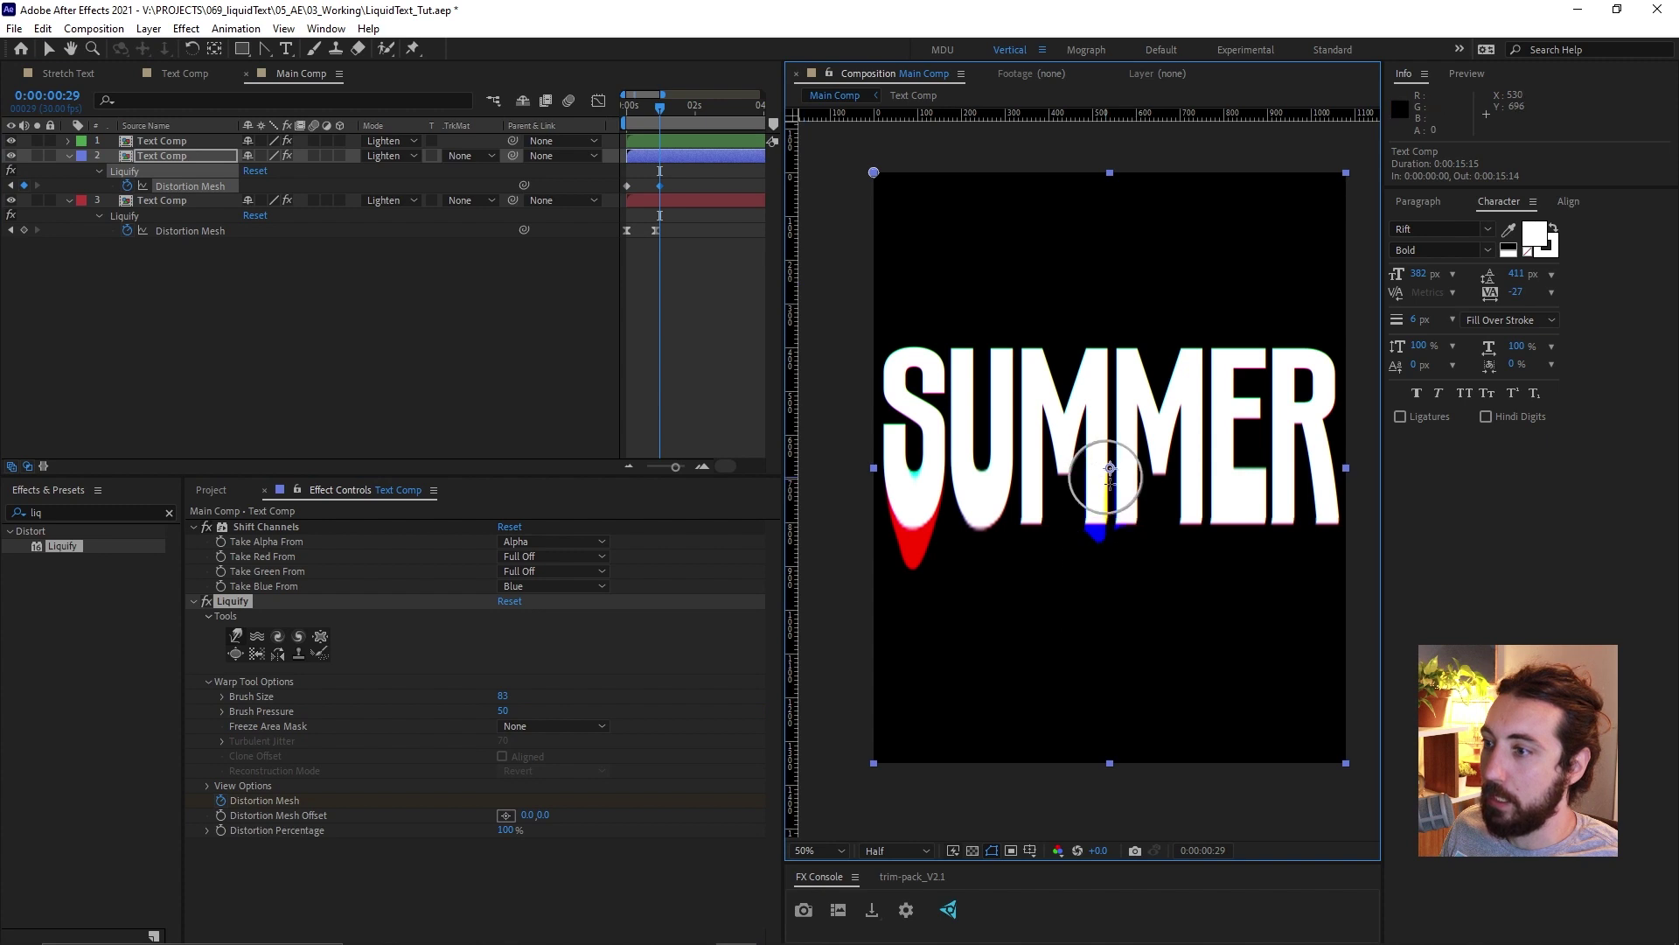
{"action": "left_click_drag", "start_coordinate": [1106, 476], "coordinate": [1117, 663]}
{"action": "left_click_drag", "start_coordinate": [1113, 476], "coordinate": [1114, 638]}
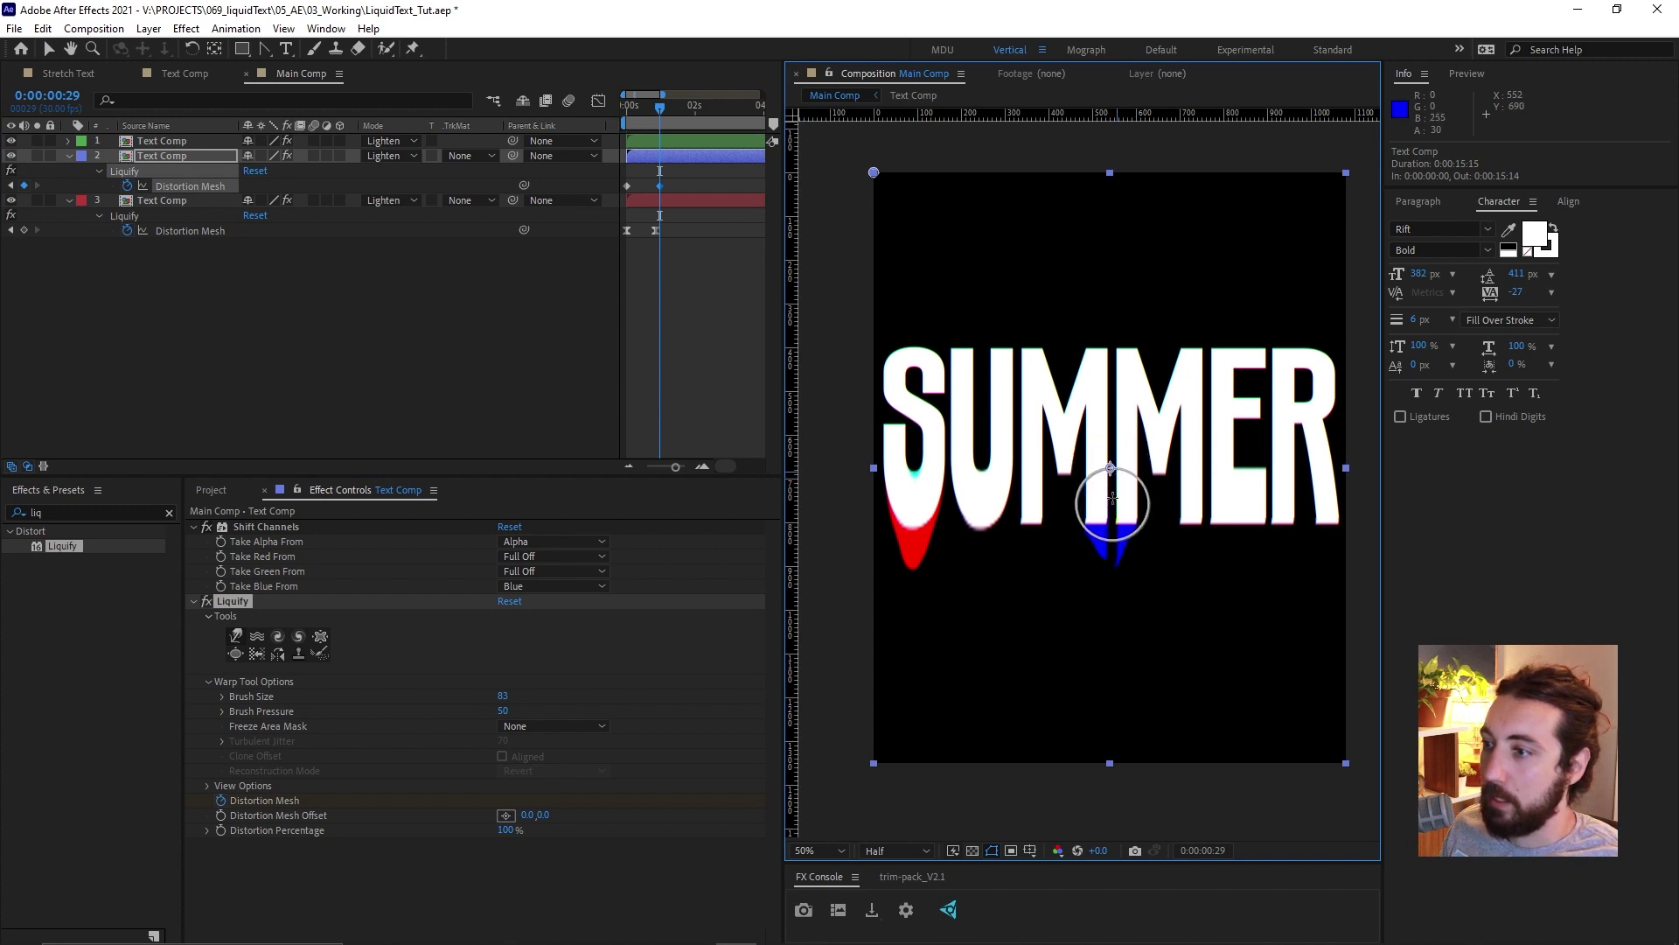
{"action": "left_click_drag", "start_coordinate": [1105, 487], "coordinate": [1109, 590]}
{"action": "left_click_drag", "start_coordinate": [1105, 499], "coordinate": [1109, 603]}
- Easy-ease the blue mesh keyframes, preview both drips, then reveal the green layer's Distortion Mesh
{"action": "left_click_drag", "start_coordinate": [675, 193], "coordinate": [623, 196]}
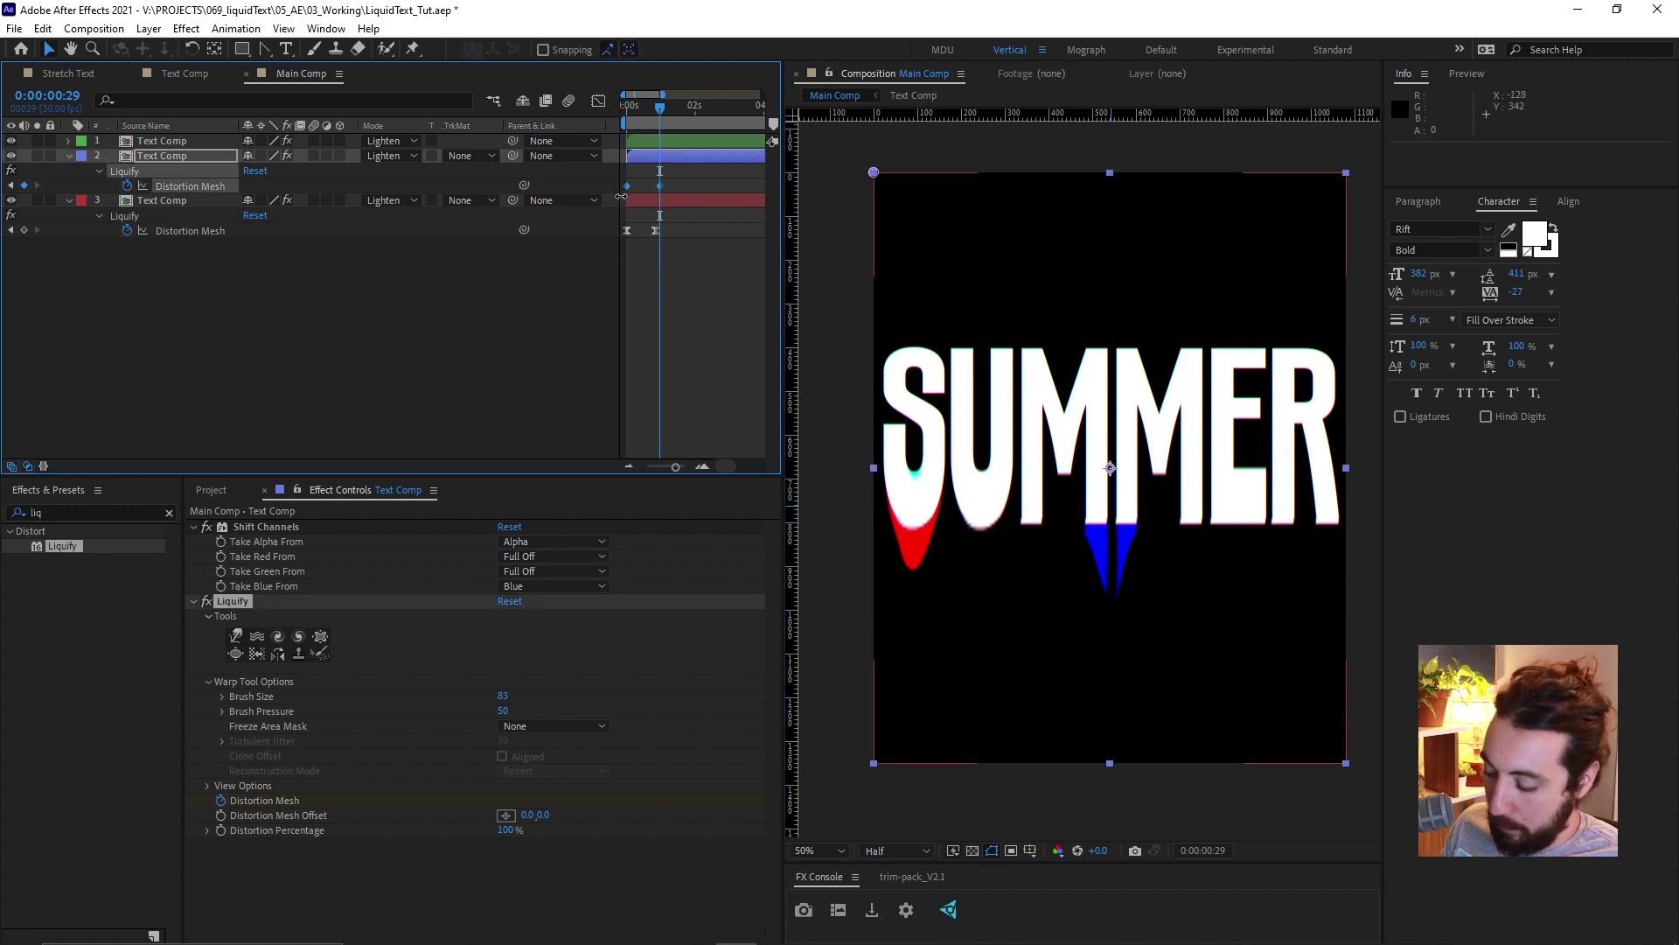
{"action": "key", "text": "F9"}
{"action": "left_click", "coordinate": [658, 243]}
{"action": "key", "text": "space"}
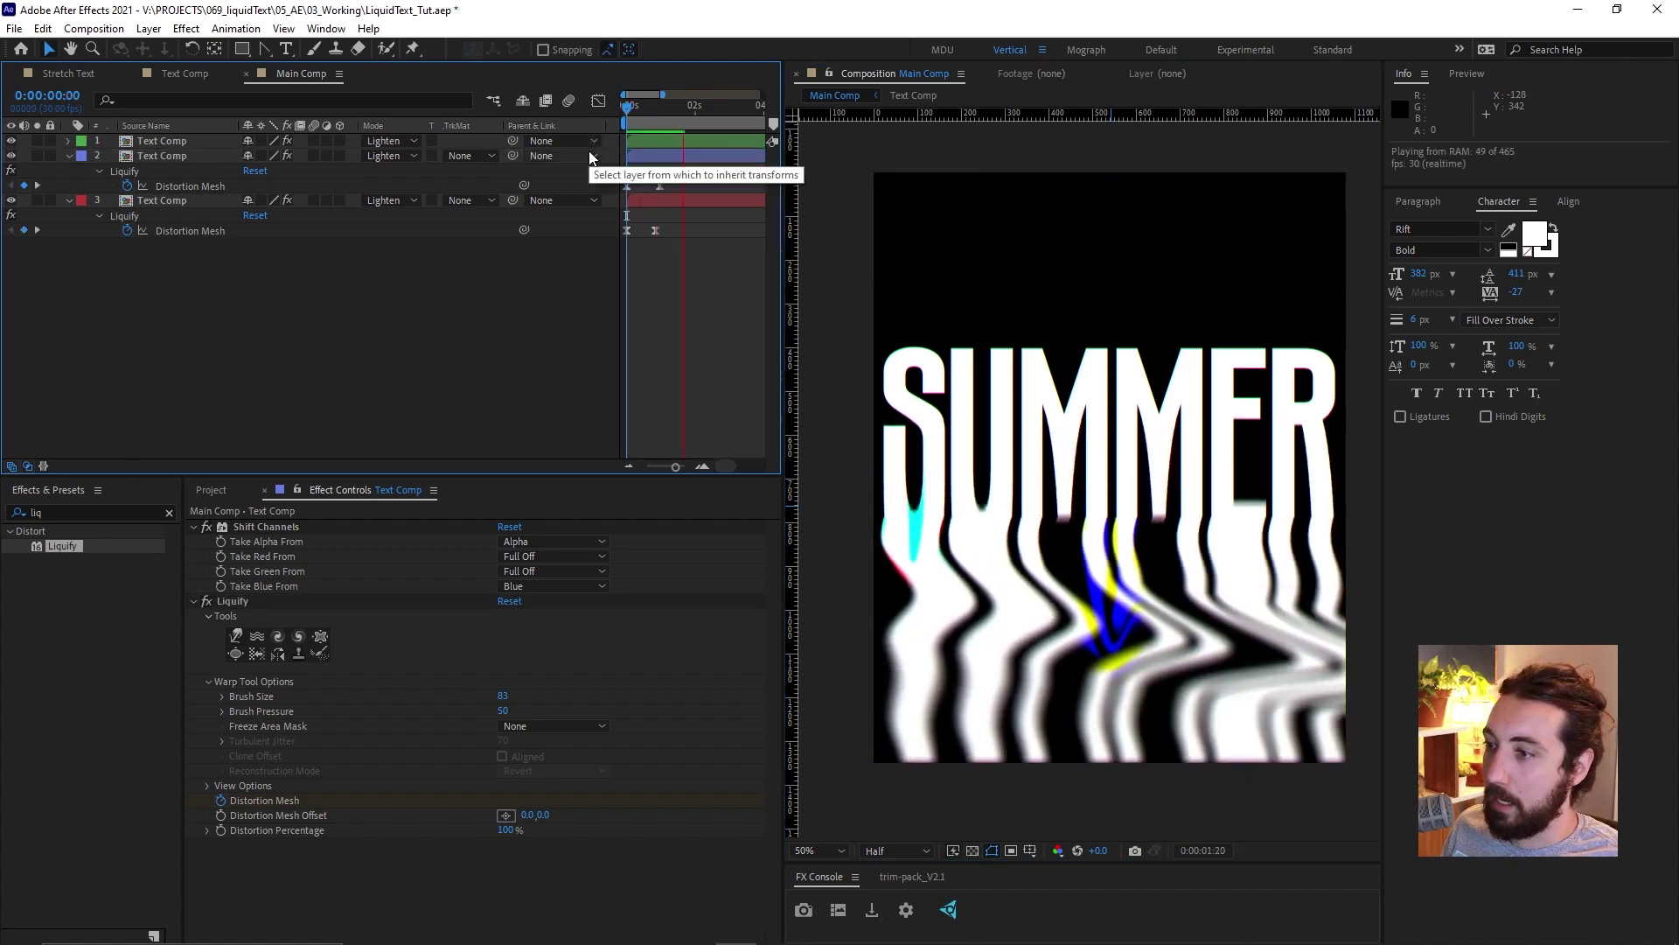
{"action": "left_click", "coordinate": [685, 141]}
{"action": "key", "text": "u"}
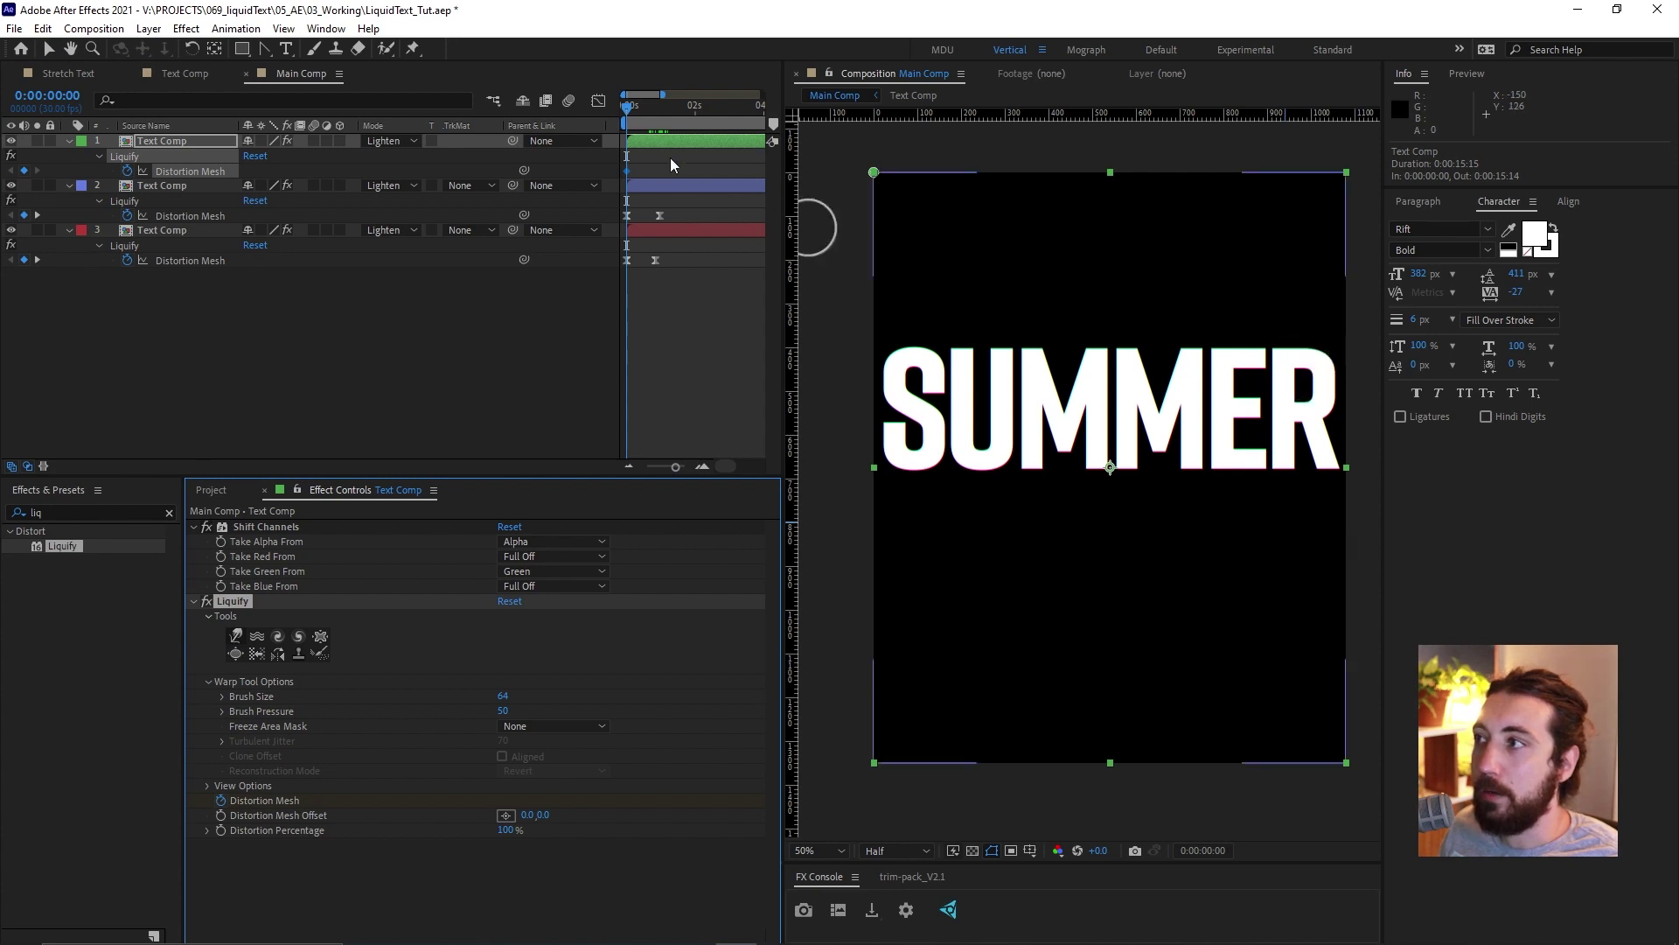
- At frame 7, warp the top of the R on layer 1's distortion mesh
{"action": "left_click", "coordinate": [634, 107]}
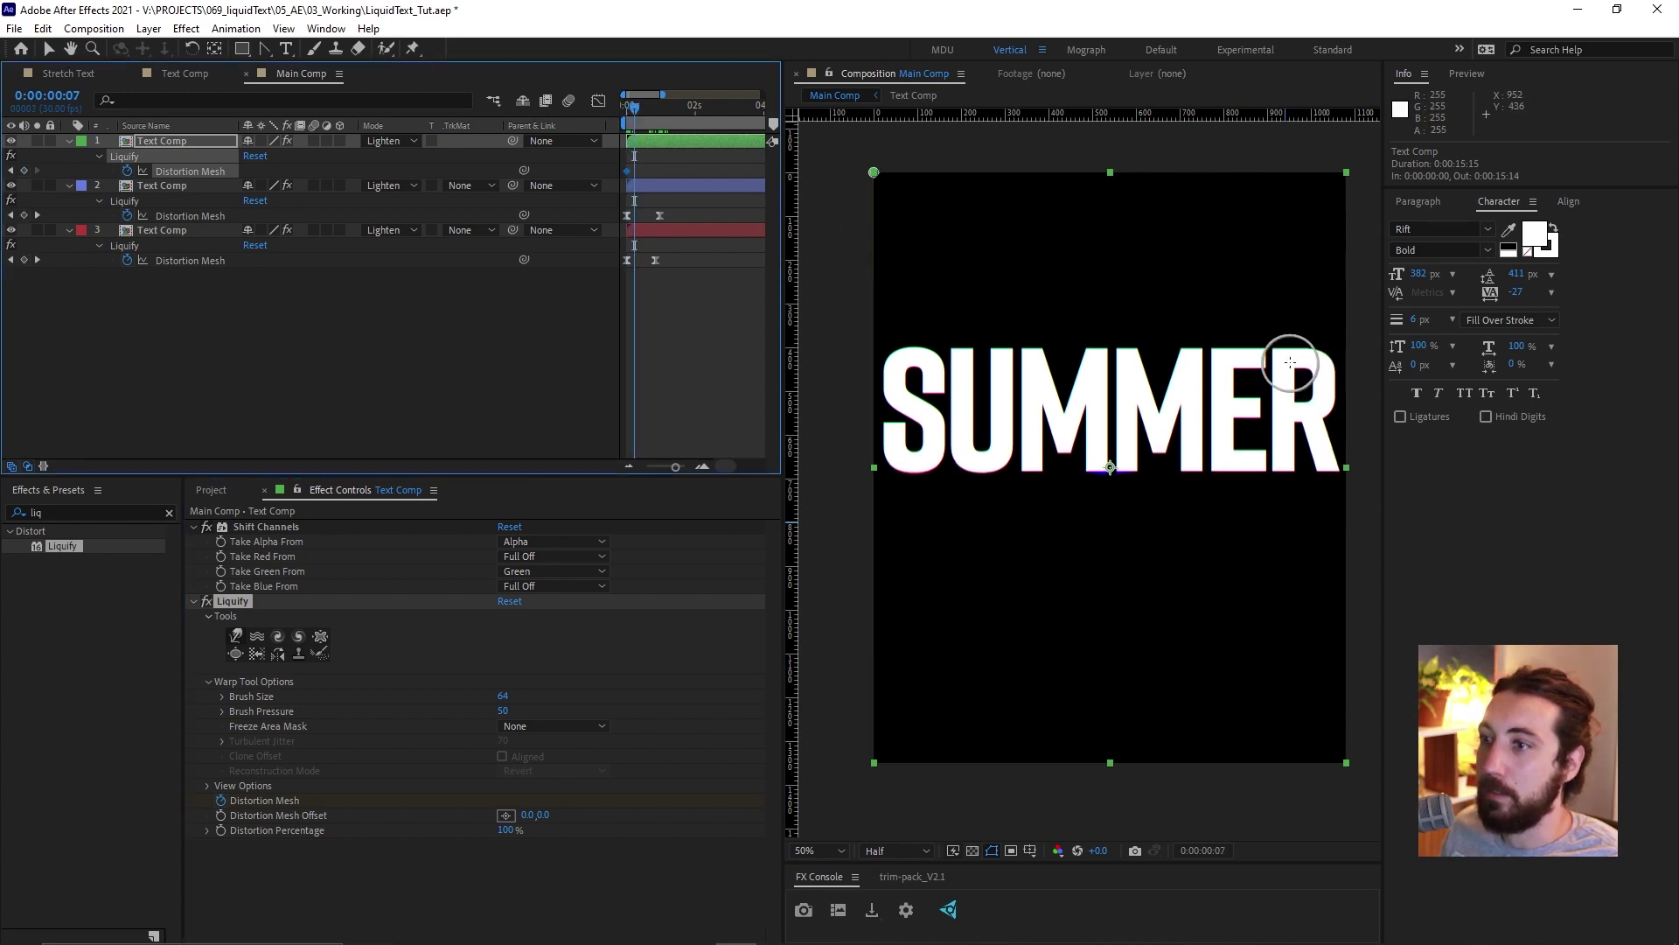
{"action": "left_click_drag", "start_coordinate": [1297, 361], "coordinate": [1299, 368]}
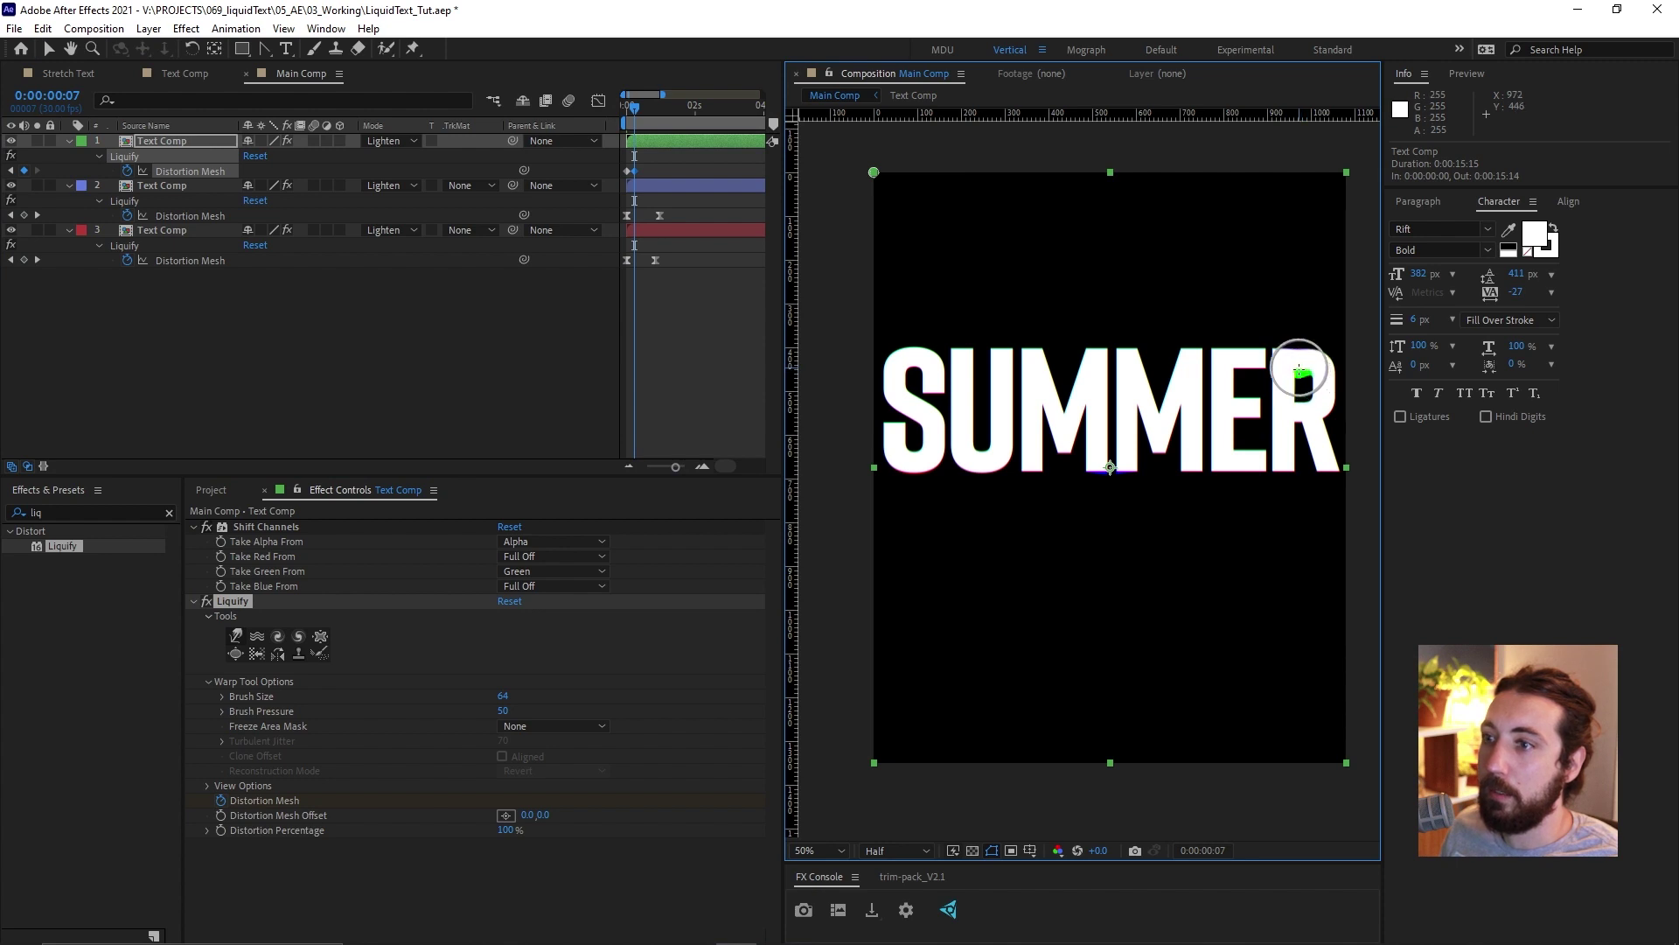
{"action": "scroll", "coordinate": [691, 262], "scroll_direction": "up", "scroll_amount": 5, "text": "alt"}
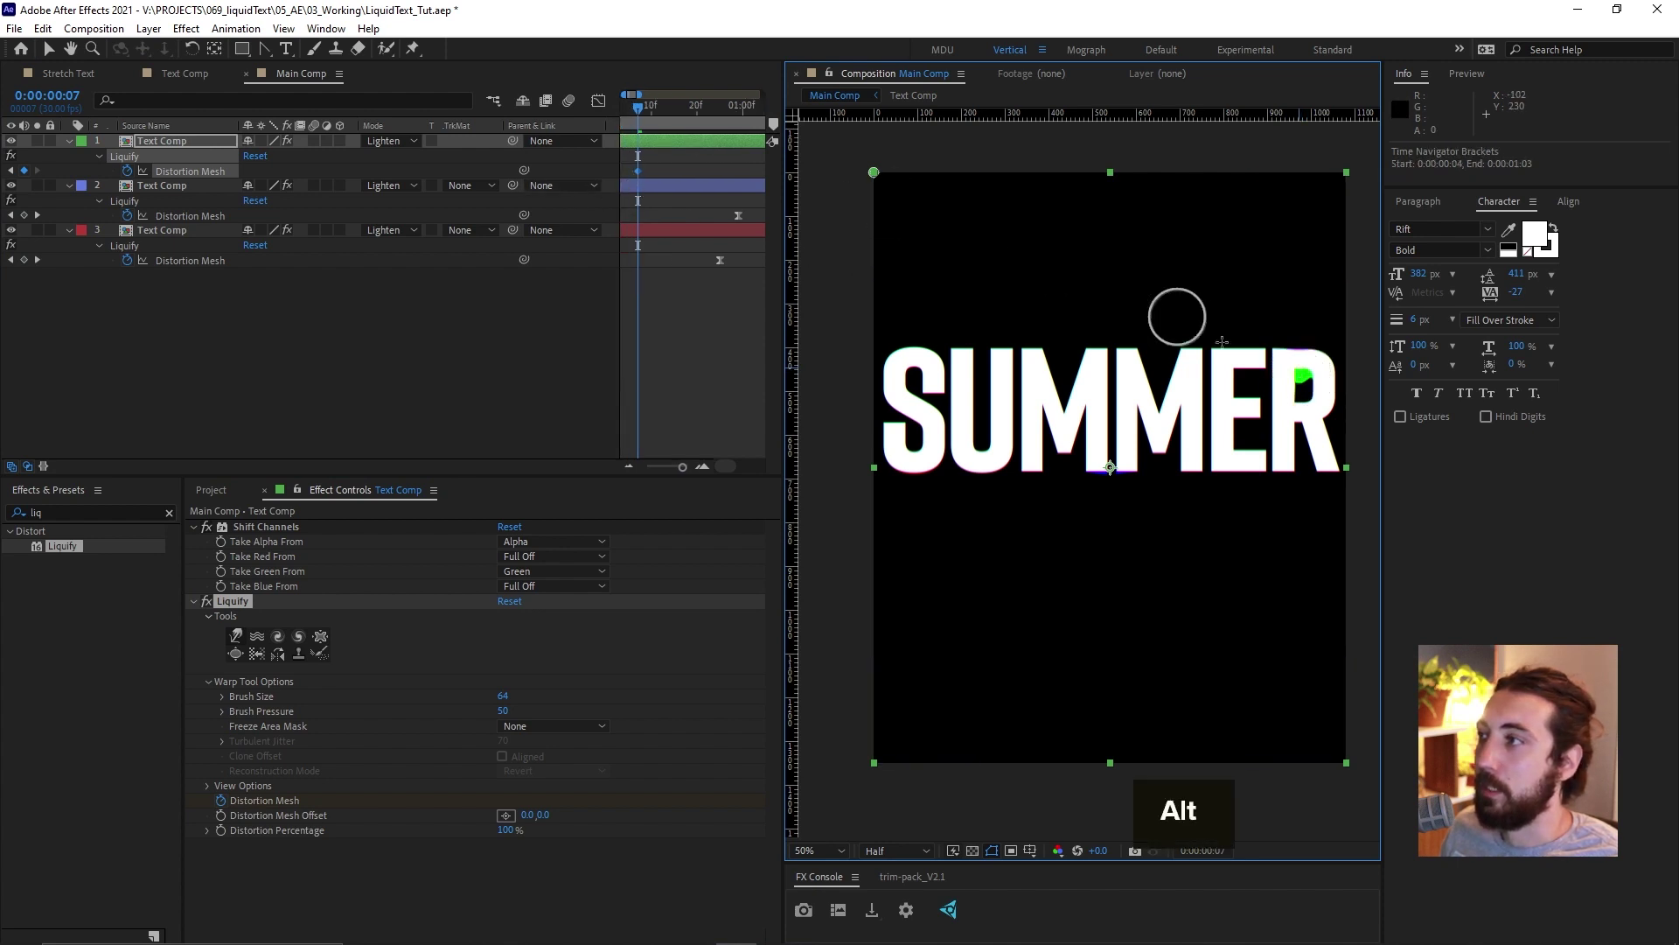
{"action": "left_click_drag", "start_coordinate": [1290, 369], "coordinate": [1300, 384]}
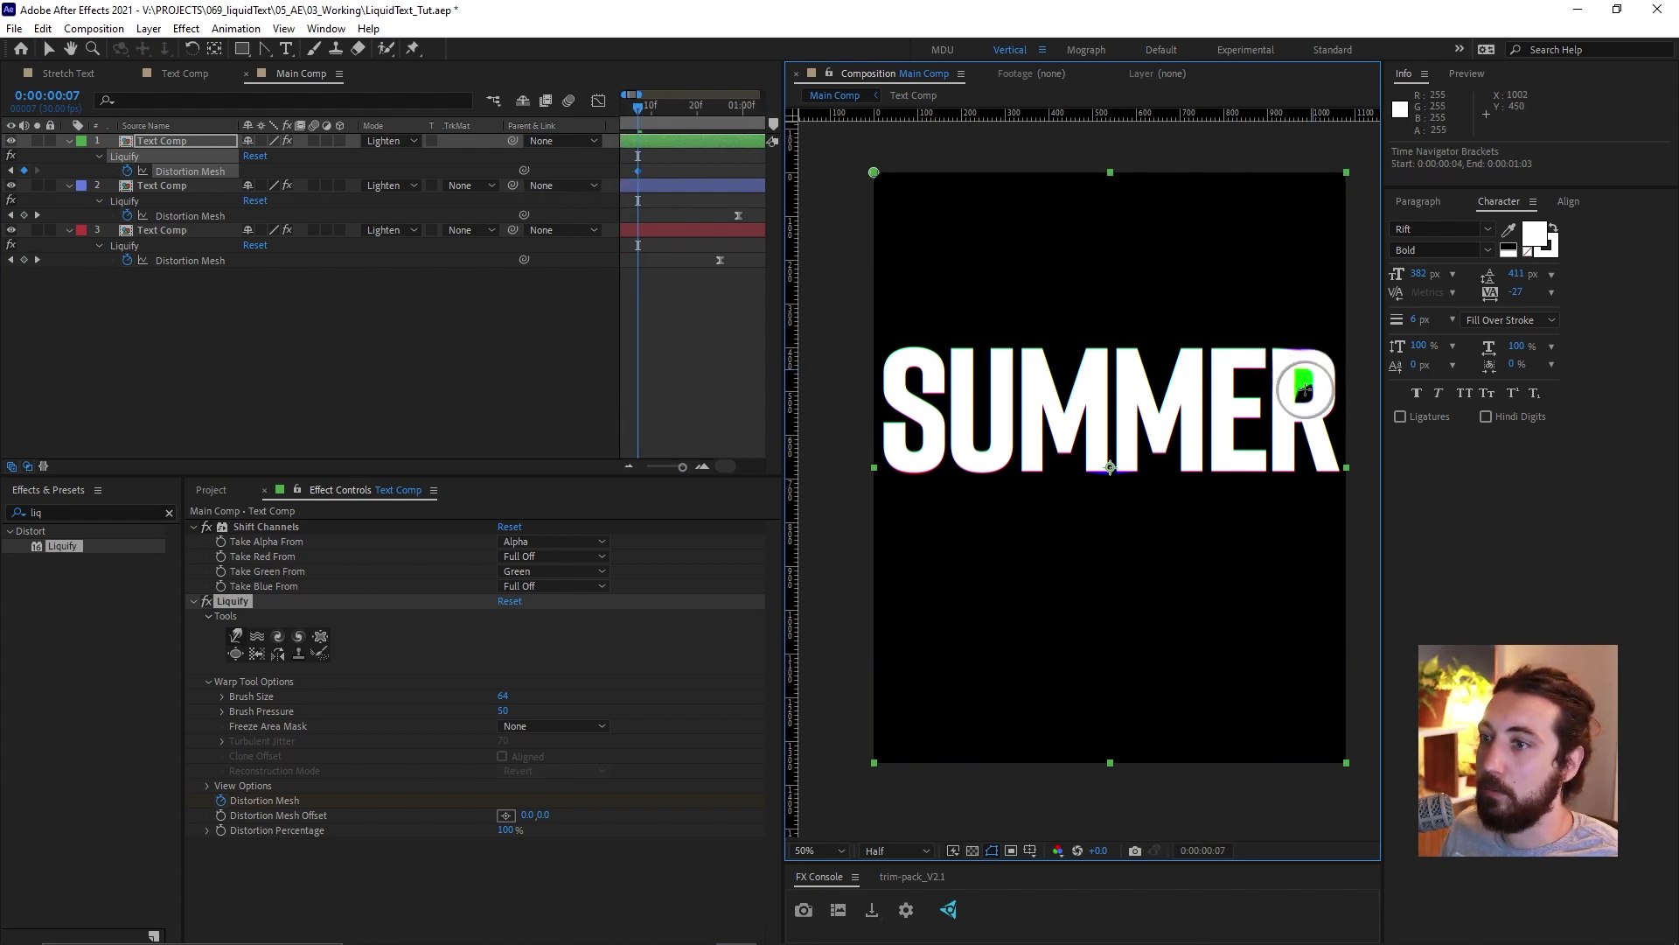
{"action": "scroll", "coordinate": [647, 443], "scroll_direction": "left", "scroll_amount": 2}
- Easy-ease layer 1's distortion keyframes and preview the dripping from the start
{"action": "key", "text": "F9"}
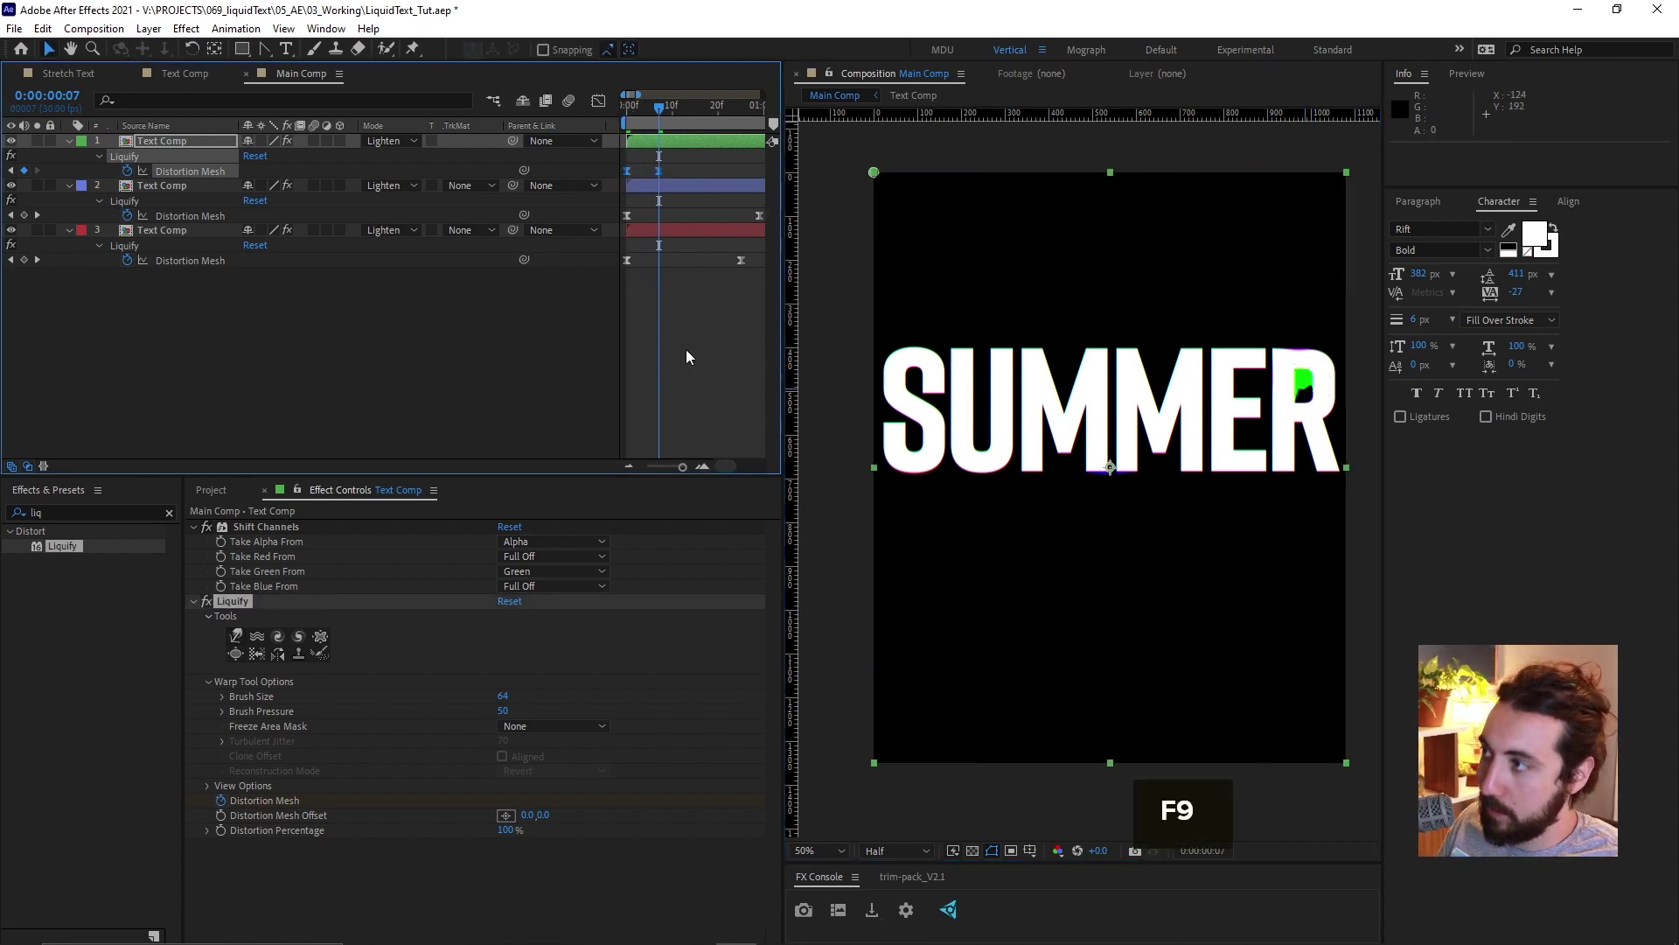
{"action": "left_click", "coordinate": [684, 348]}
{"action": "left_click_drag", "start_coordinate": [637, 108], "coordinate": [586, 139]}
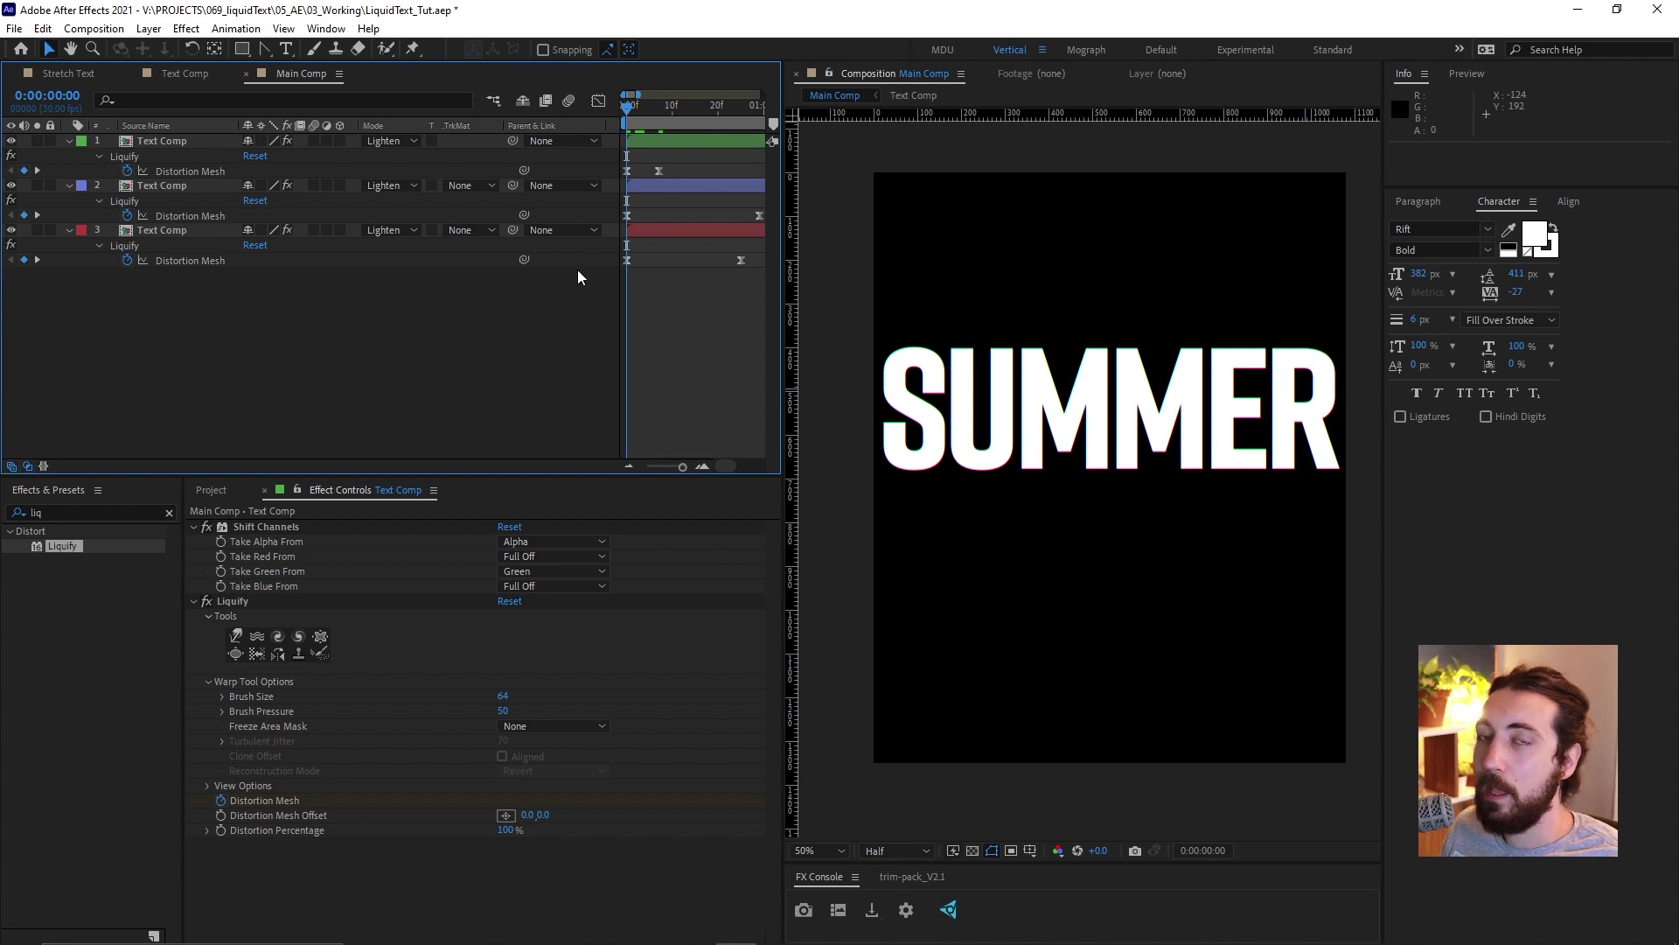
{"action": "key", "text": "space"}
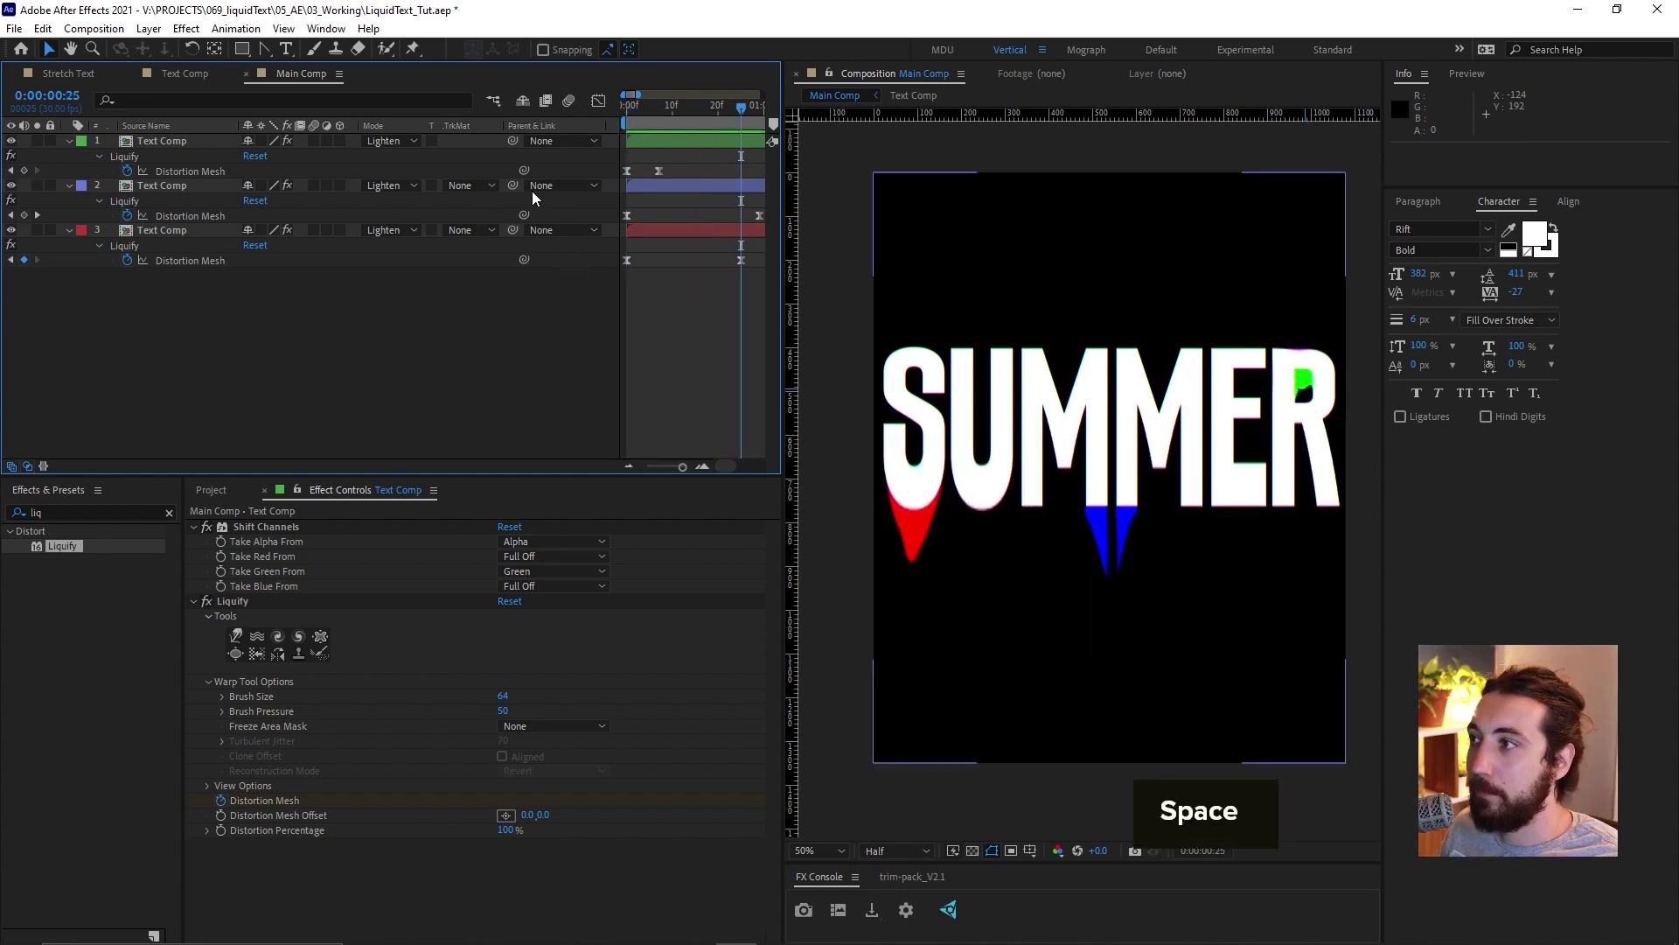
- Shift layer 1's drip keyframe later in time and replay the staggered drips
{"action": "mouse_move", "coordinate": [659, 170]}
{"action": "left_mouse_down"}
{"action": "mouse_move", "coordinate": [712, 172]}
{"action": "mouse_move", "coordinate": [728, 201]}
{"action": "left_mouse_up"}
{"action": "scroll", "coordinate": [712, 180], "scroll_direction": "down", "scroll_amount": 2}
{"action": "scroll", "coordinate": [728, 201], "scroll_direction": "down", "scroll_amount": 2}
{"action": "left_click_drag", "start_coordinate": [657, 118], "coordinate": [556, 114]}
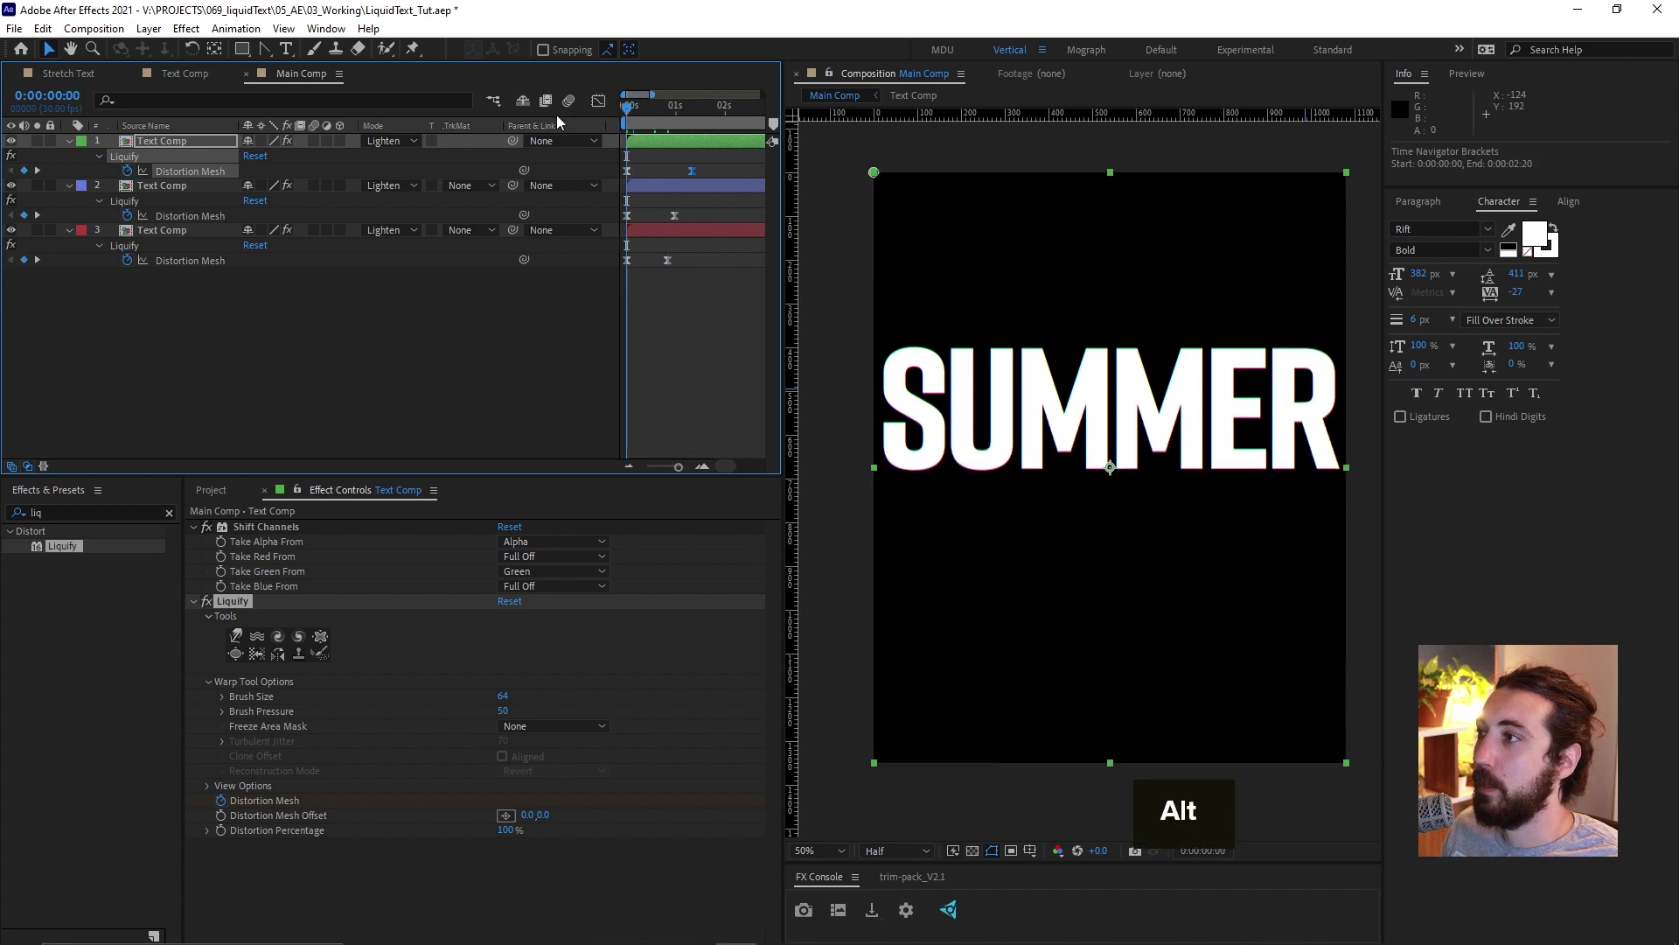
{"action": "key", "text": "space"}
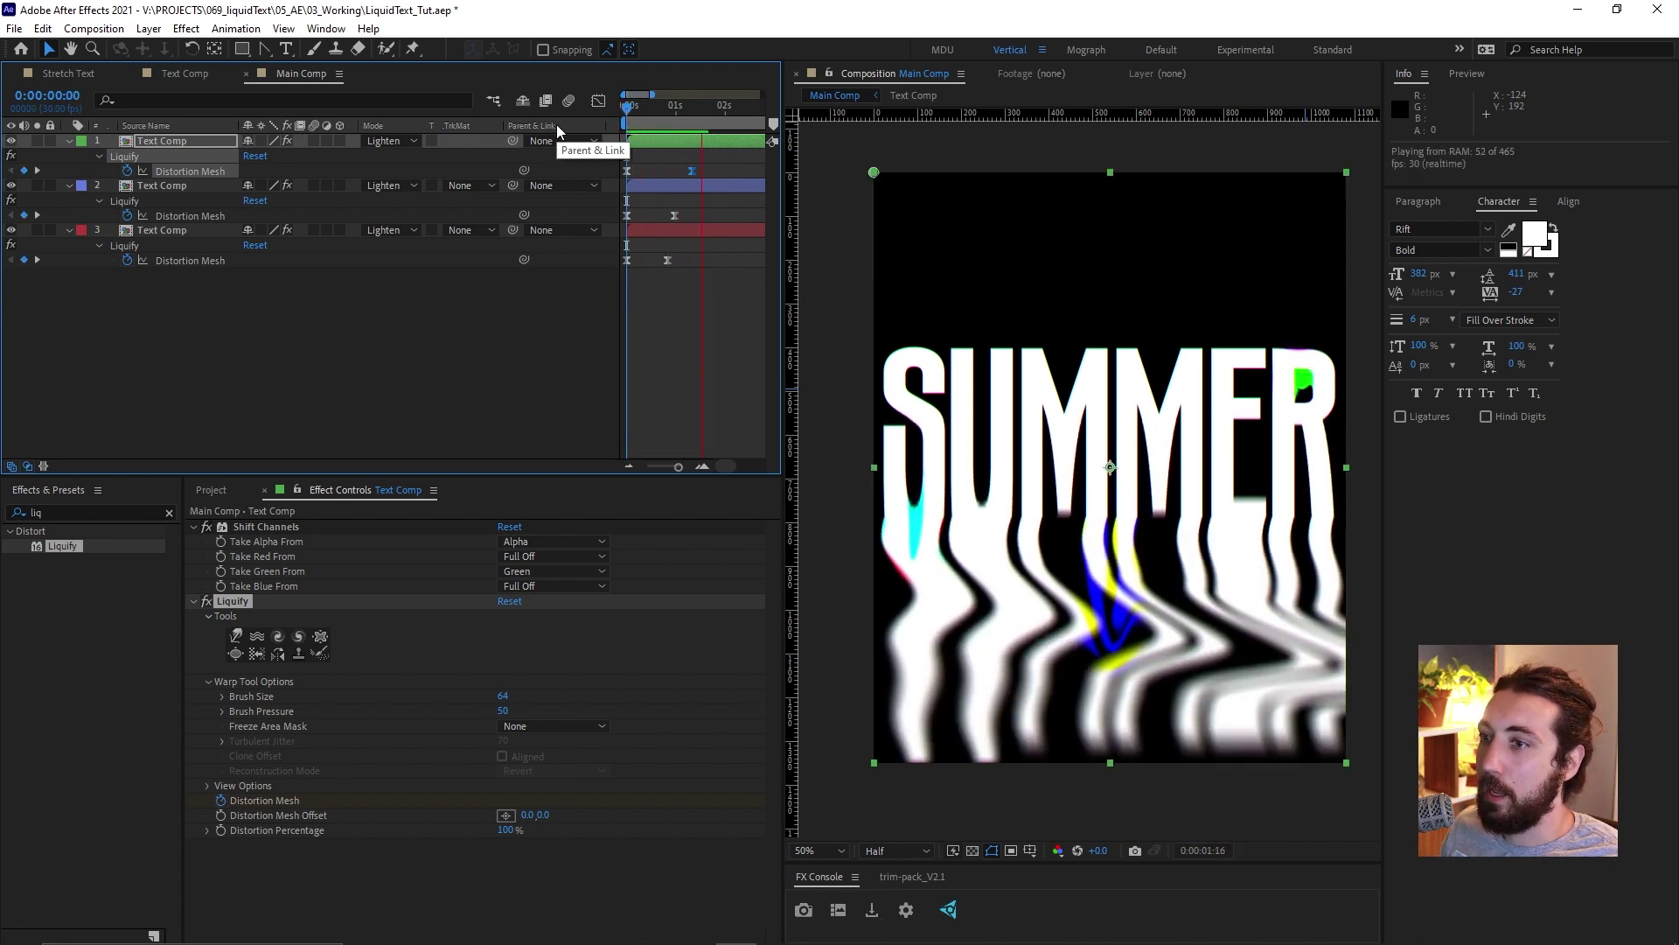
{"action": "key", "text": "space"}
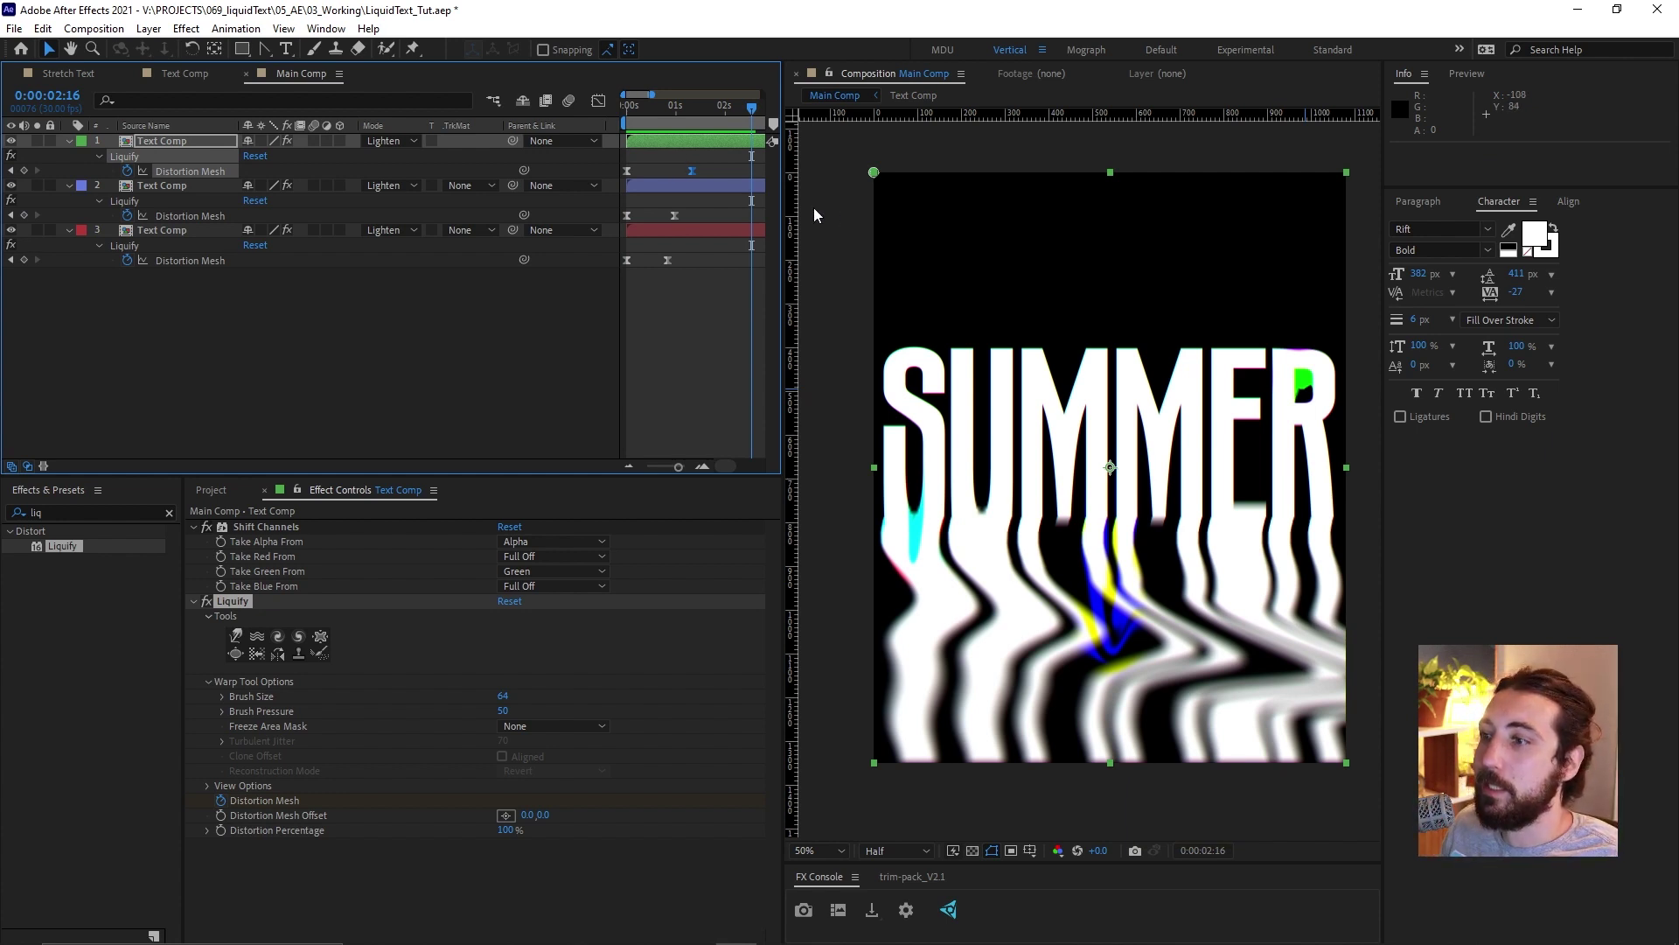
{"action": "scroll", "coordinate": [672, 193], "scroll_direction": "down", "scroll_amount": 5, "text": "alt"}
{"action": "key", "text": "space"}
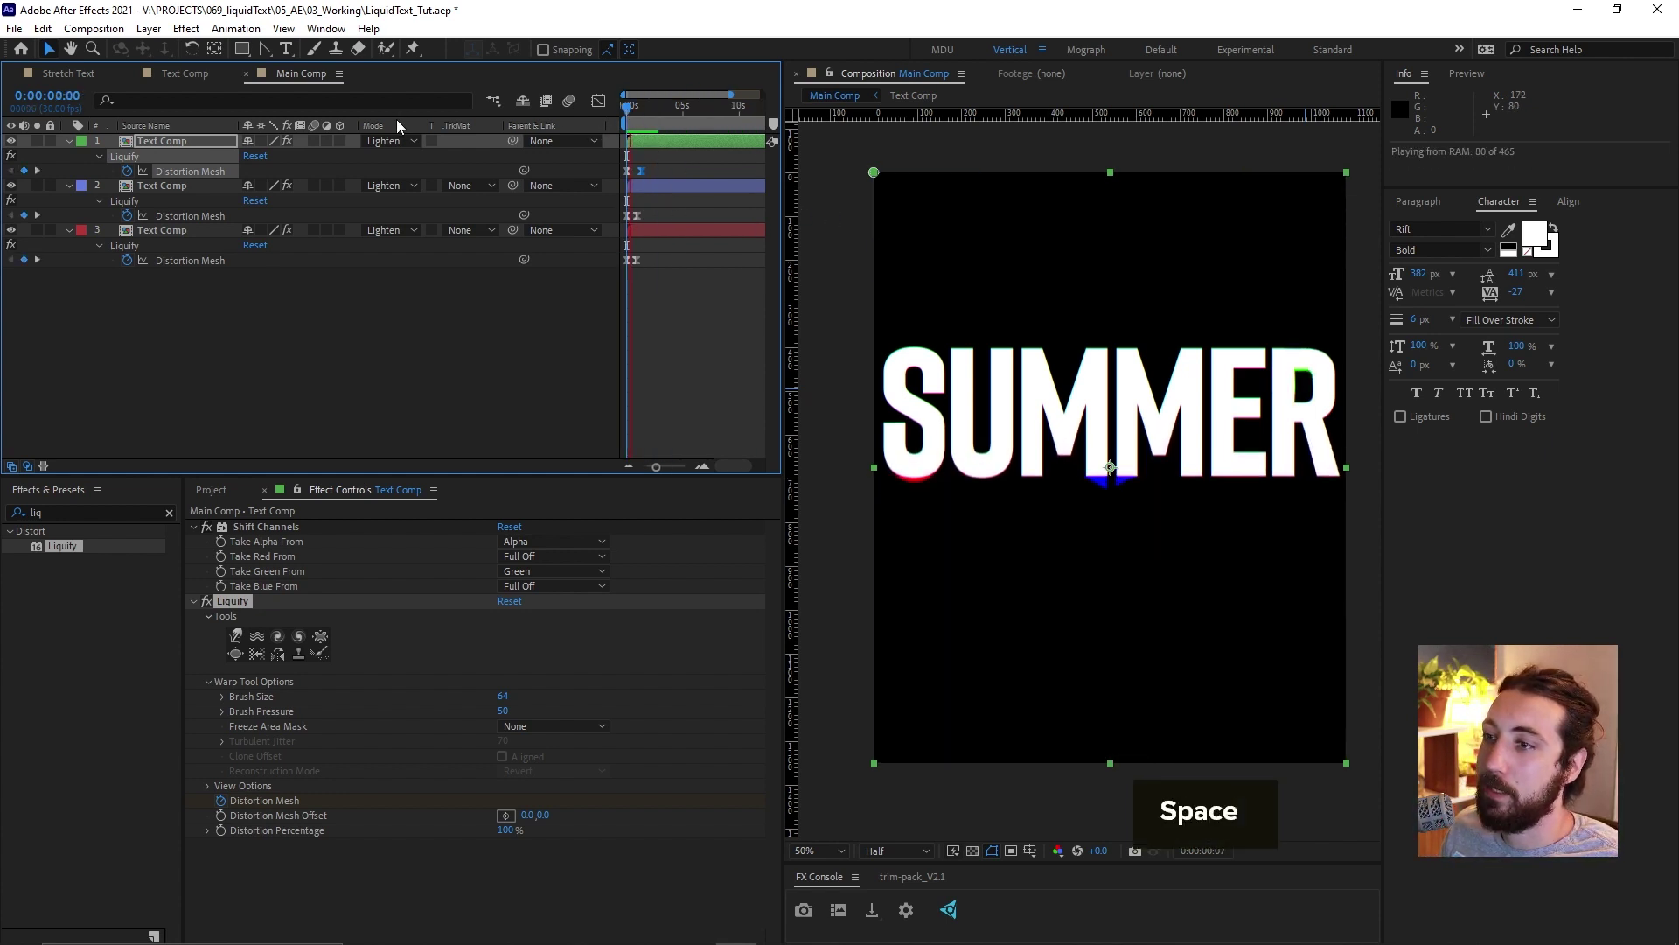
{"action": "key", "text": "space"}
{"action": "key", "text": "space"}
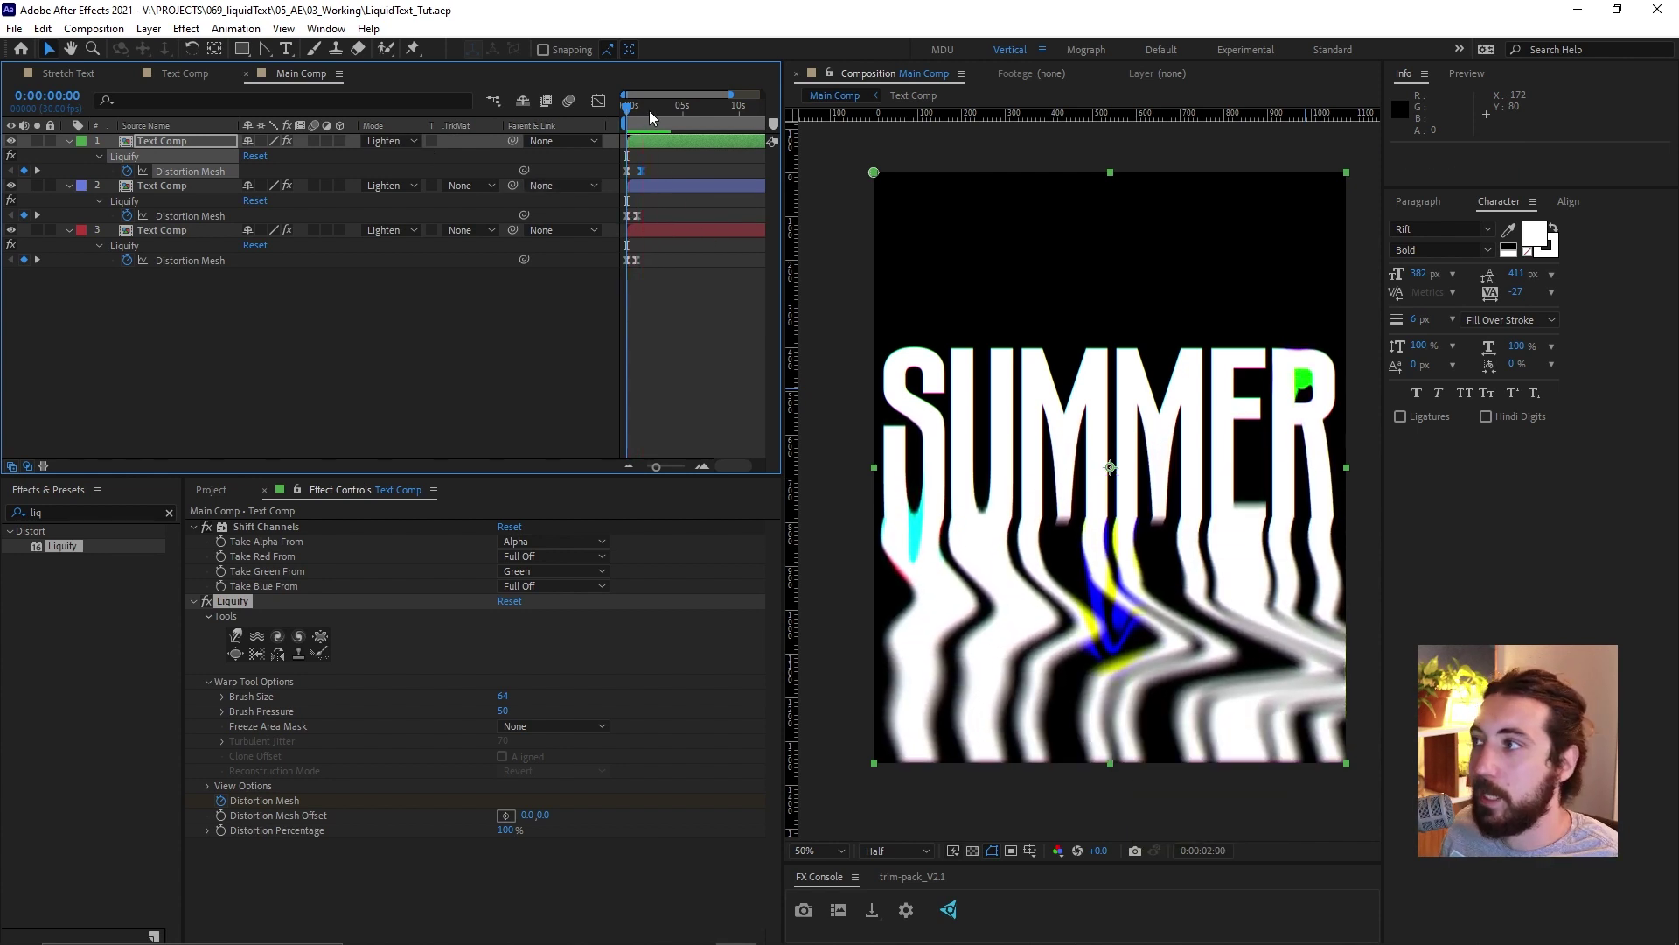
- At frame 25, apply Wave Warp to the red channel layer
{"action": "left_click", "coordinate": [636, 107], "text": "shift"}
{"action": "left_click", "coordinate": [660, 231]}
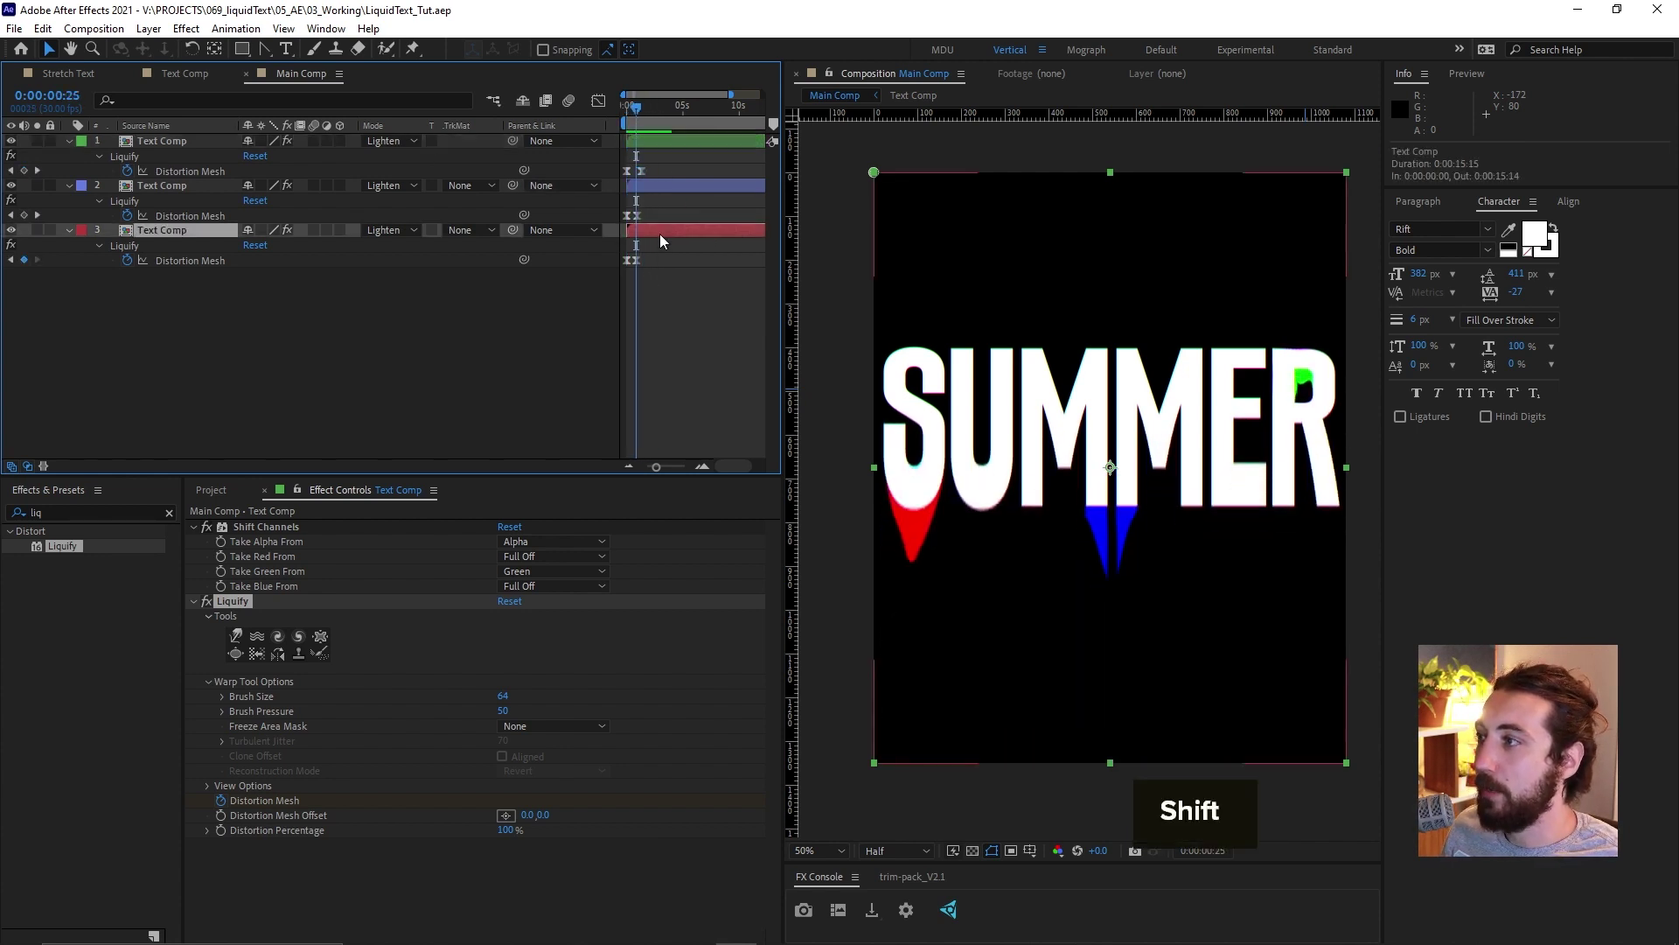
{"action": "left_click", "coordinate": [96, 513]}
{"action": "type", "text": "wave"}
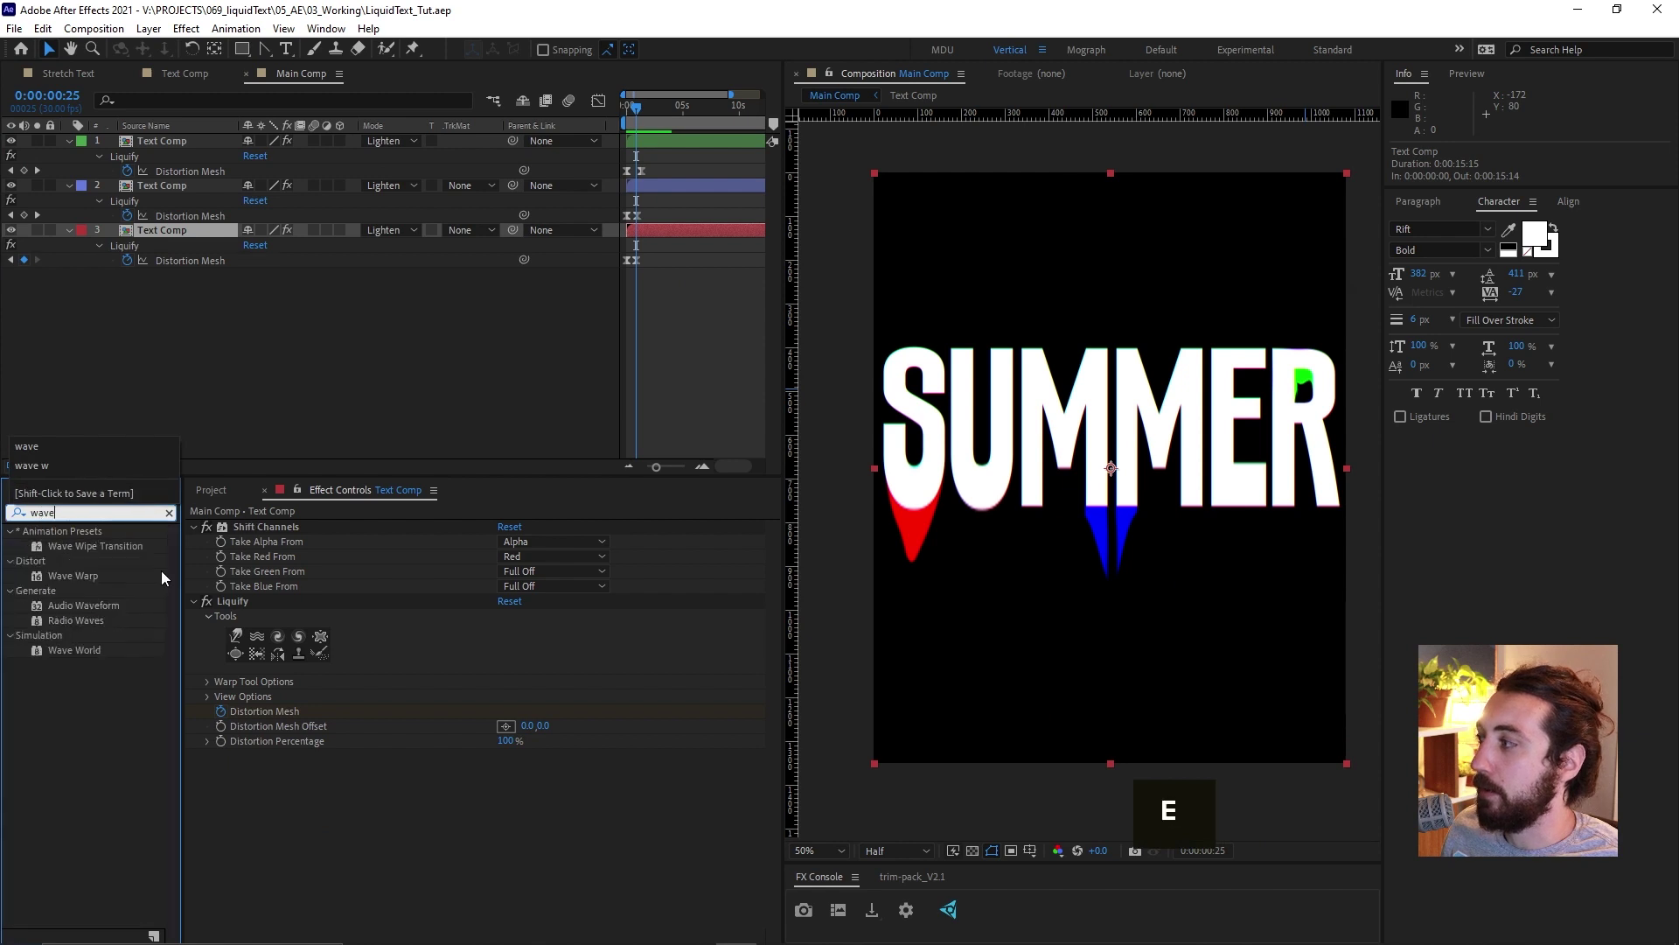
{"action": "double_click", "coordinate": [84, 577]}
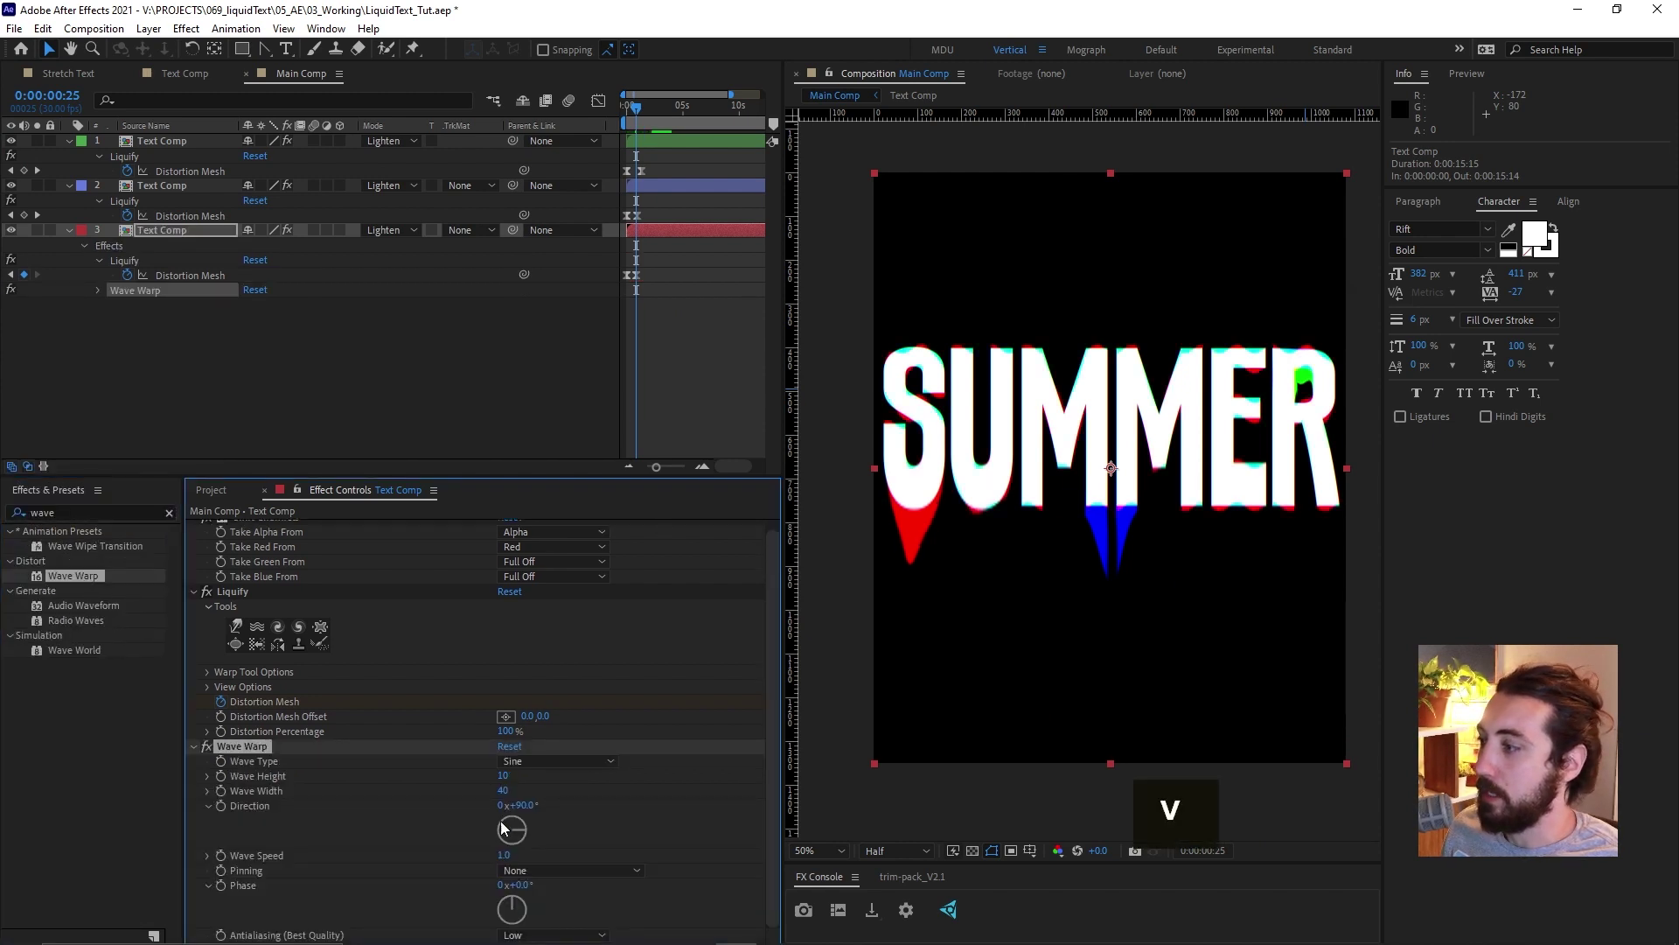
- Set Wave Warp direction to 180°, a subtle wave height and speed 0.2, then preview
{"action": "mouse_move", "coordinate": [506, 829]}
{"action": "left_mouse_down"}
{"action": "mouse_move", "coordinate": [522, 831]}
{"action": "mouse_move", "coordinate": [528, 905]}
{"action": "left_mouse_up"}
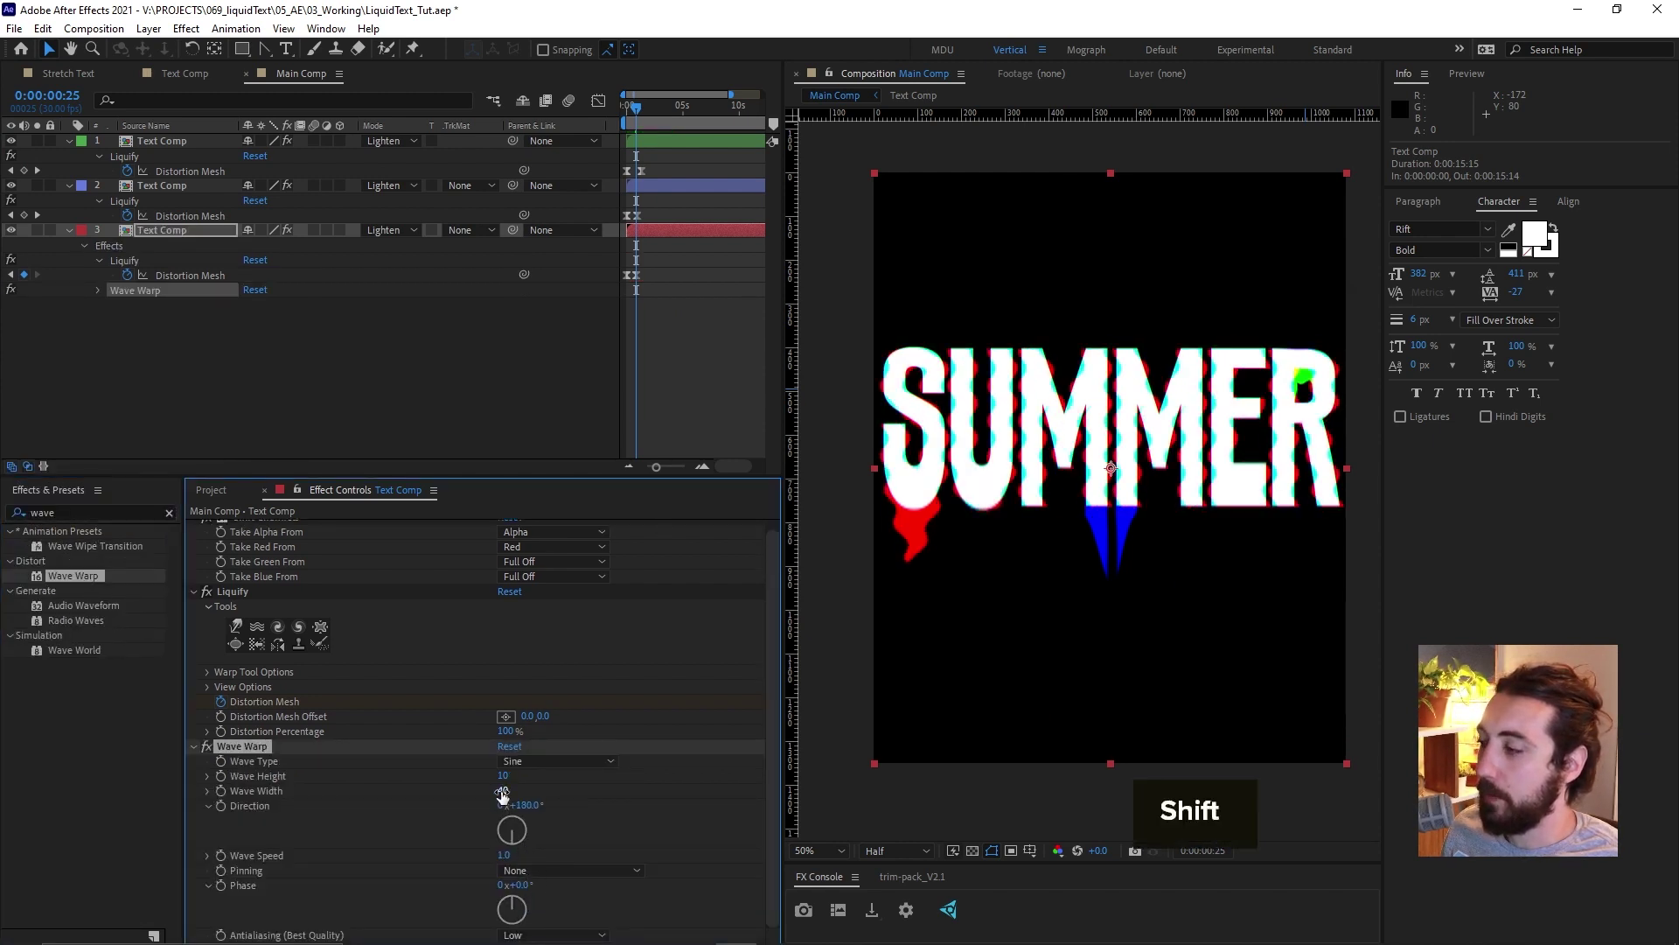
{"action": "left_click_drag", "start_coordinate": [503, 776], "coordinate": [829, 792]}
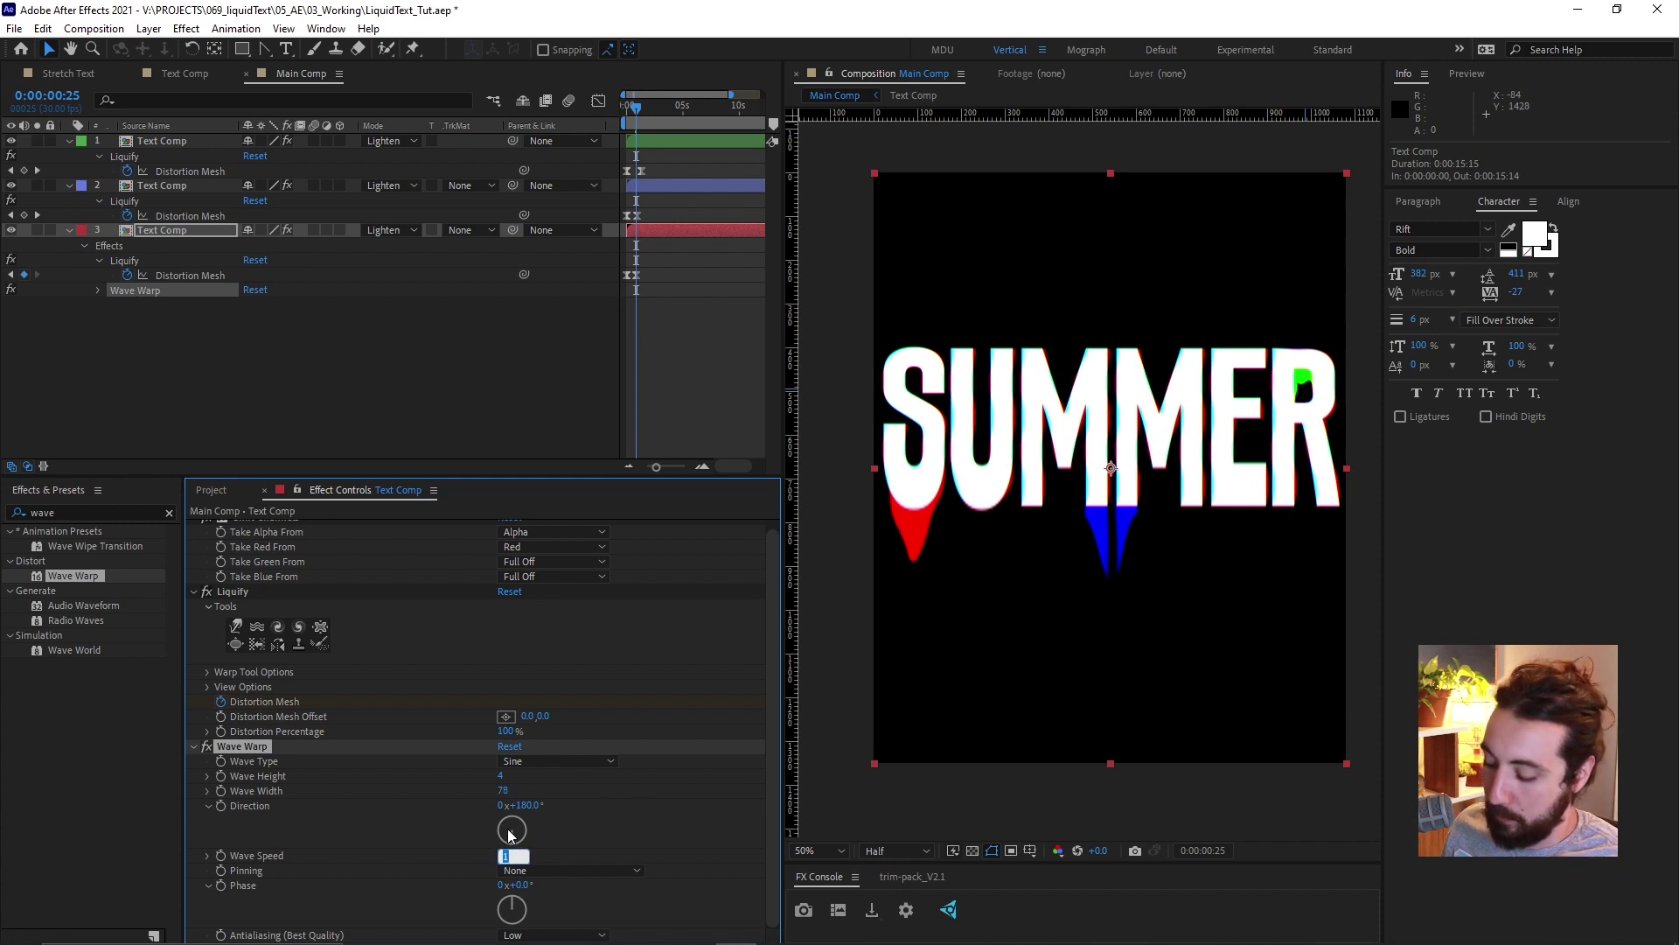
{"action": "type", "text": "0.2"}
{"action": "key", "text": "Return"}
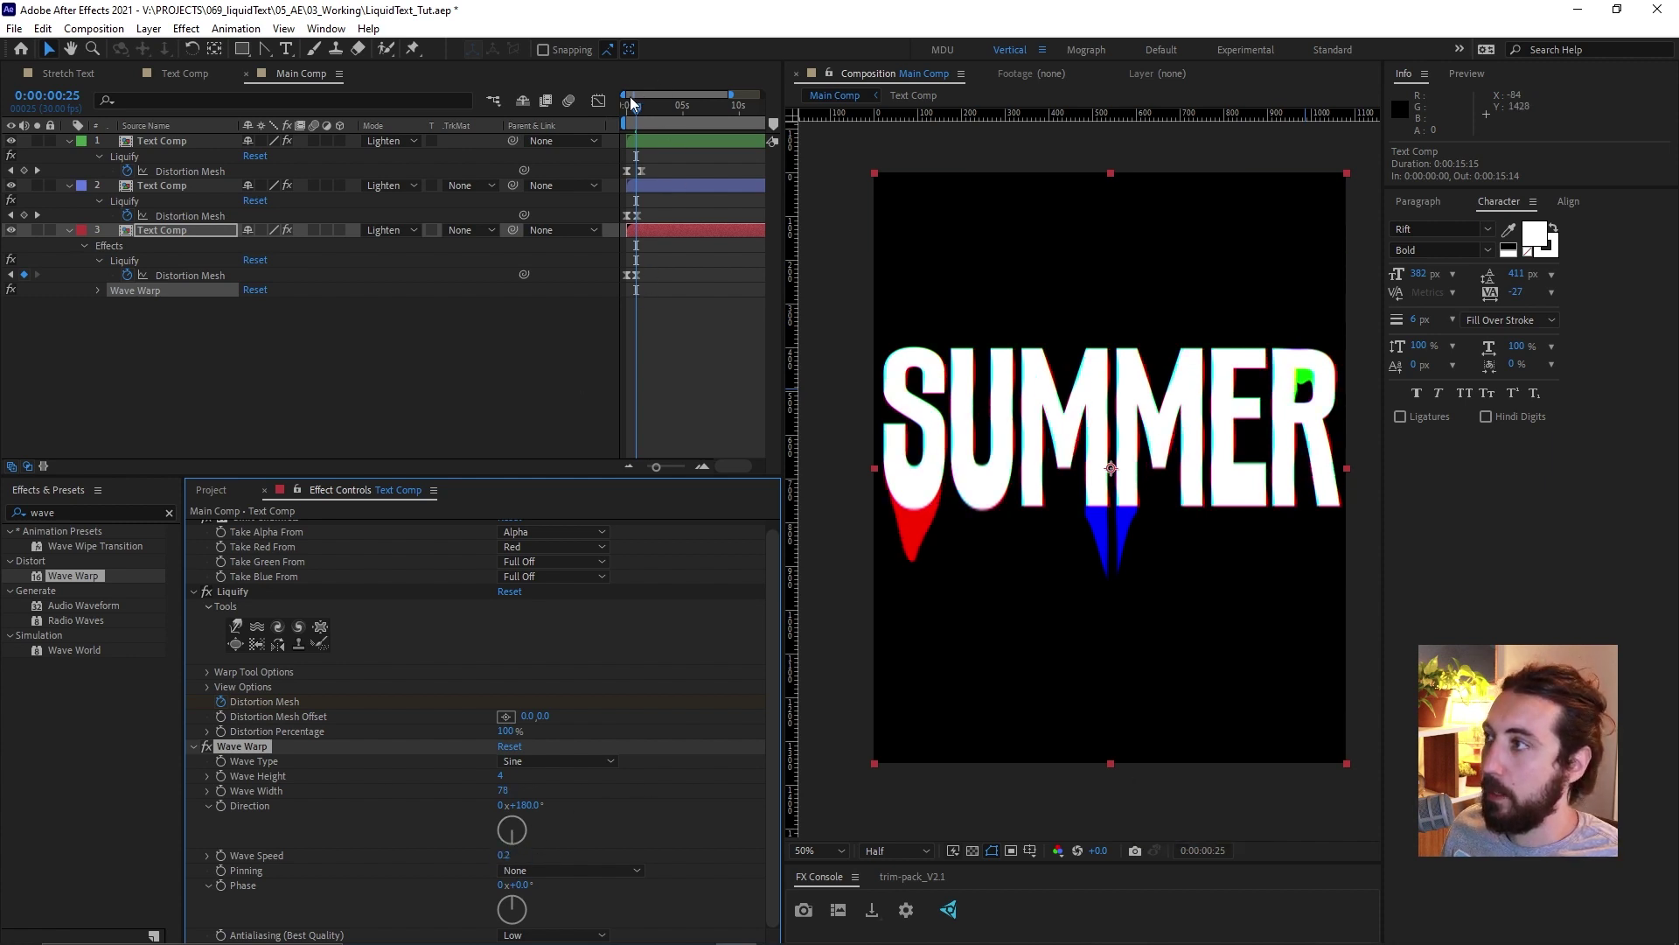
{"action": "left_click_drag", "start_coordinate": [633, 105], "coordinate": [586, 129]}
{"action": "key", "text": "space"}
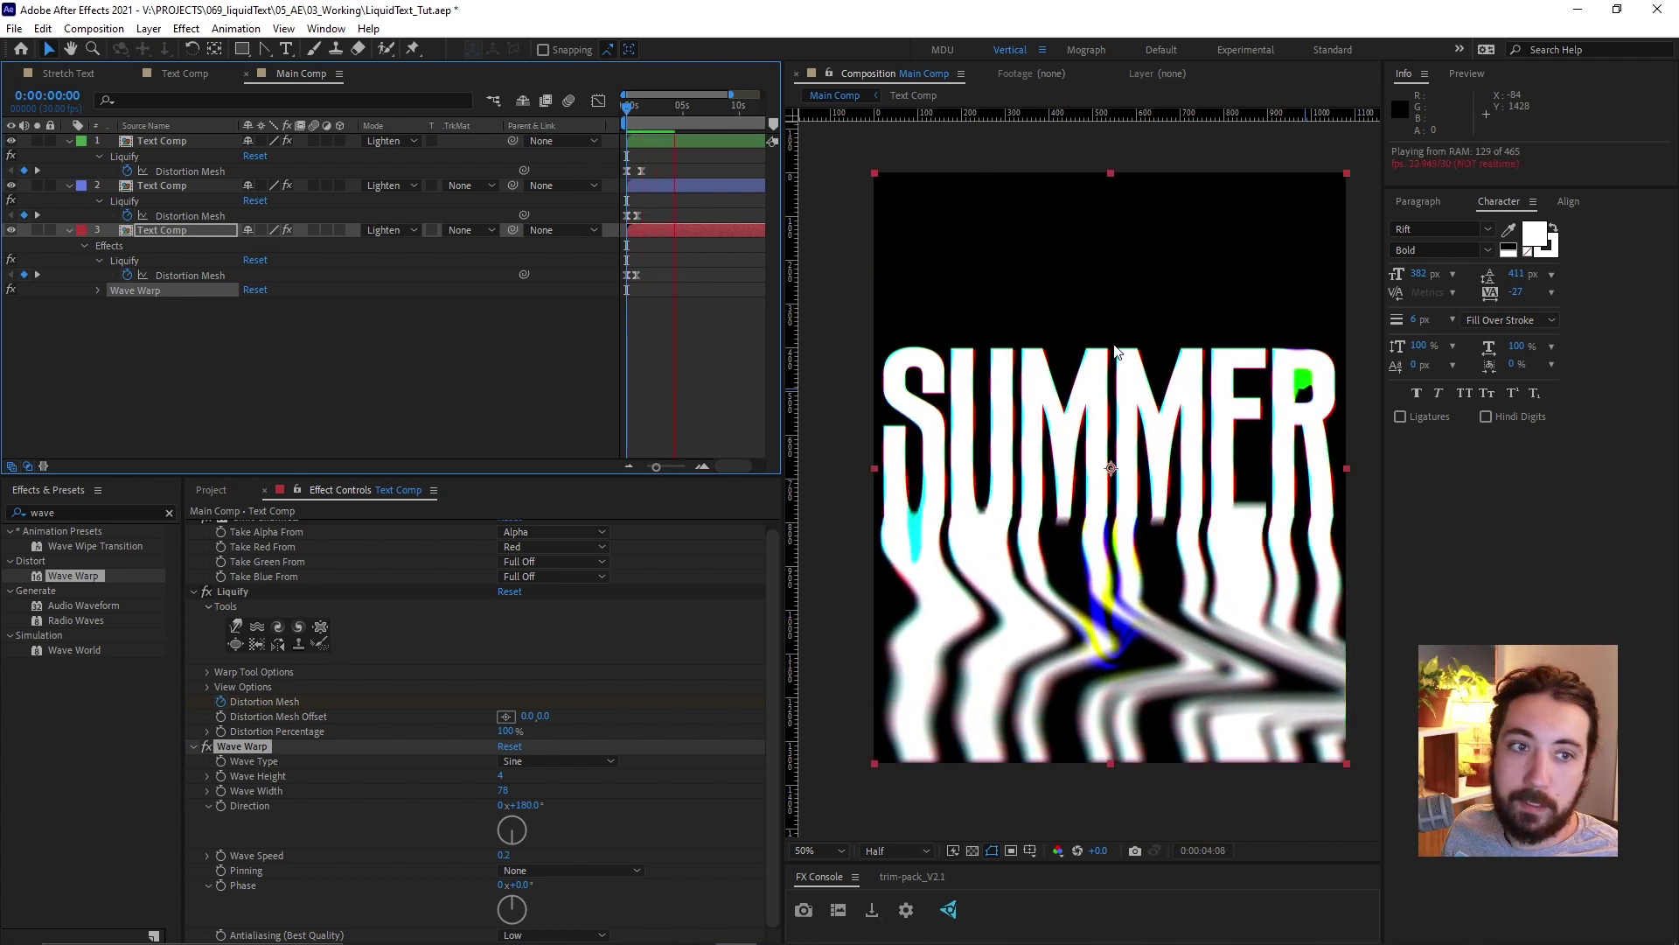
{"action": "key", "text": "space"}
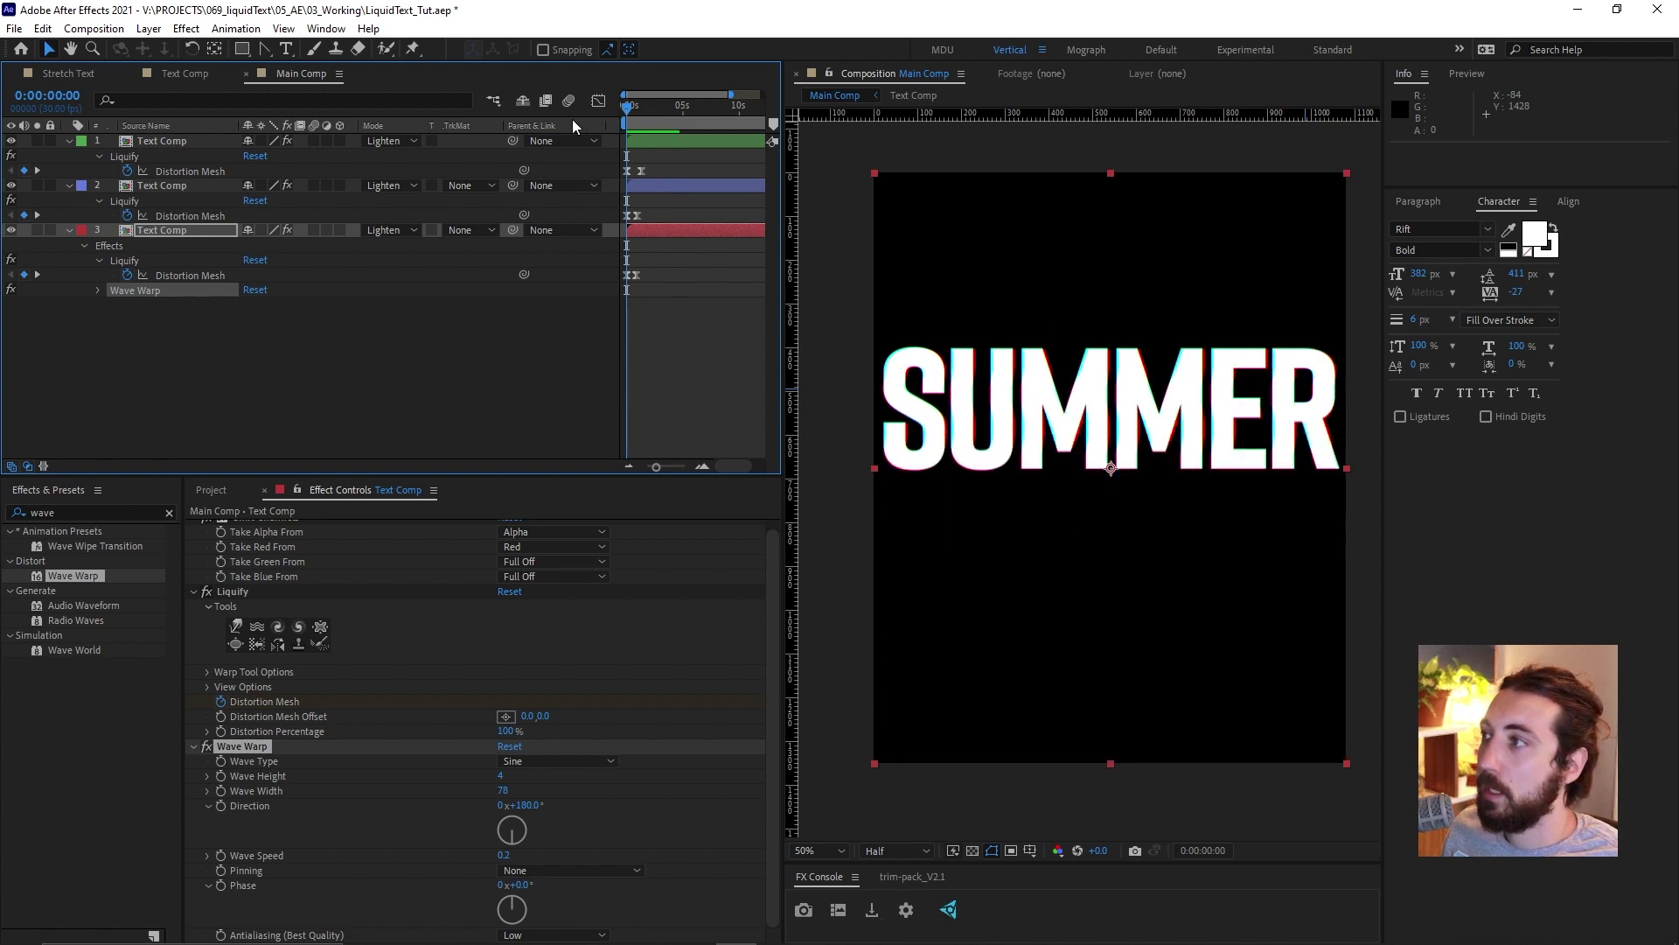
- Keyframe Wave Height at 0 on layer 3's first frame
{"action": "left_click", "coordinate": [220, 778]}
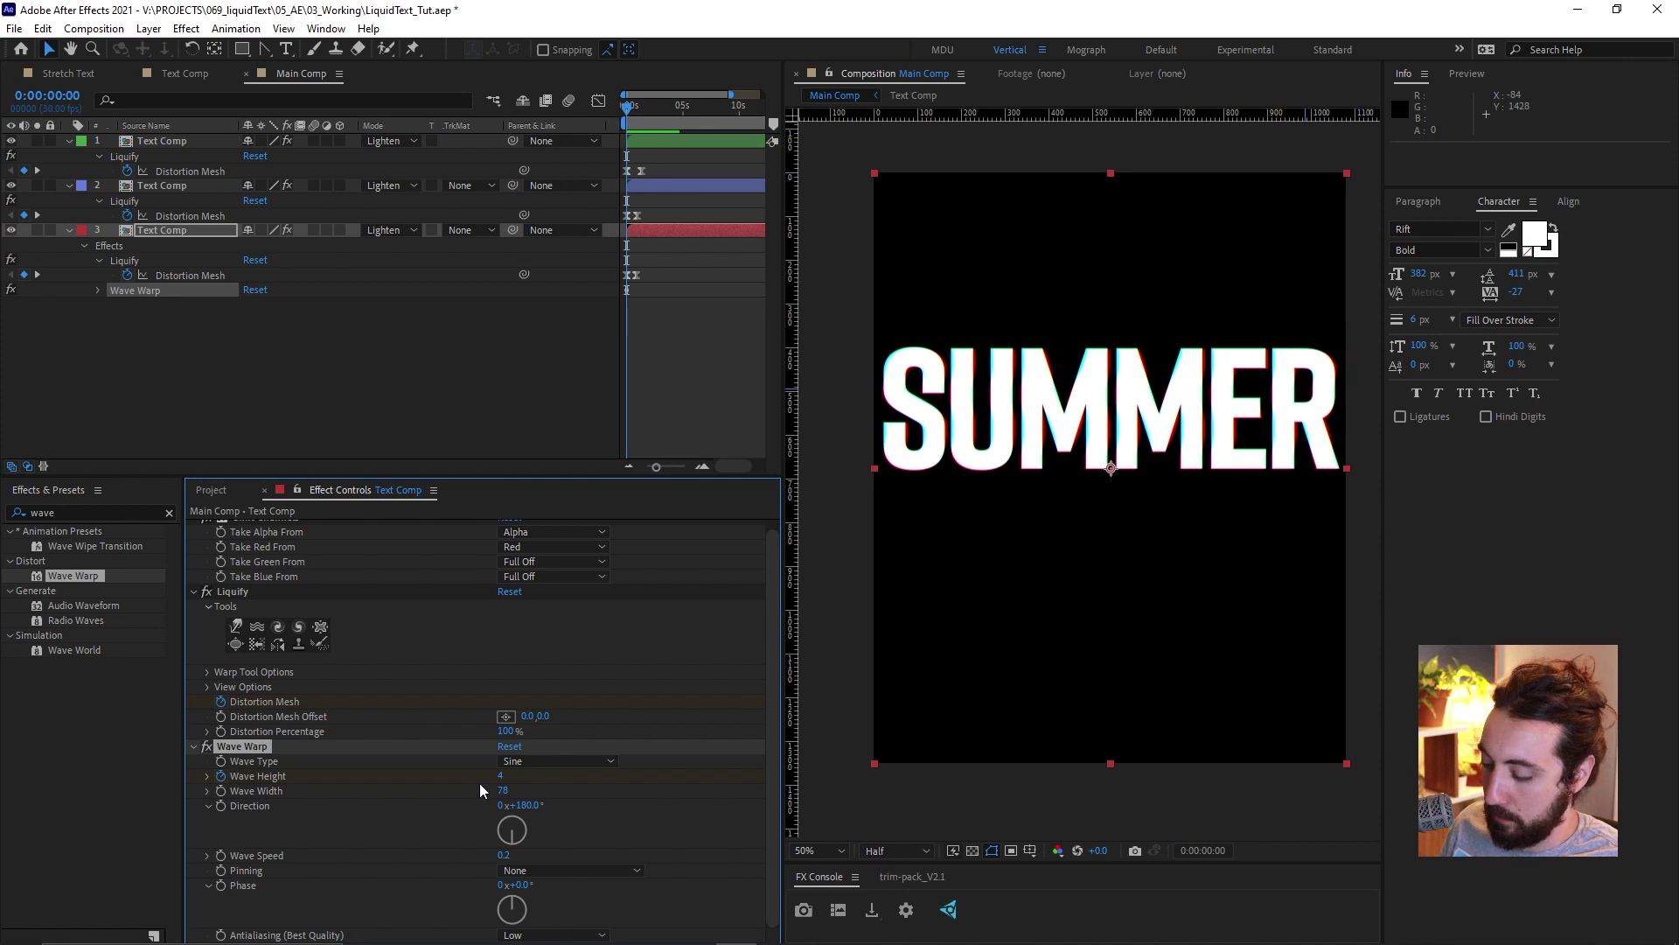
{"action": "type", "text": "0"}
{"action": "key", "text": "Return"}
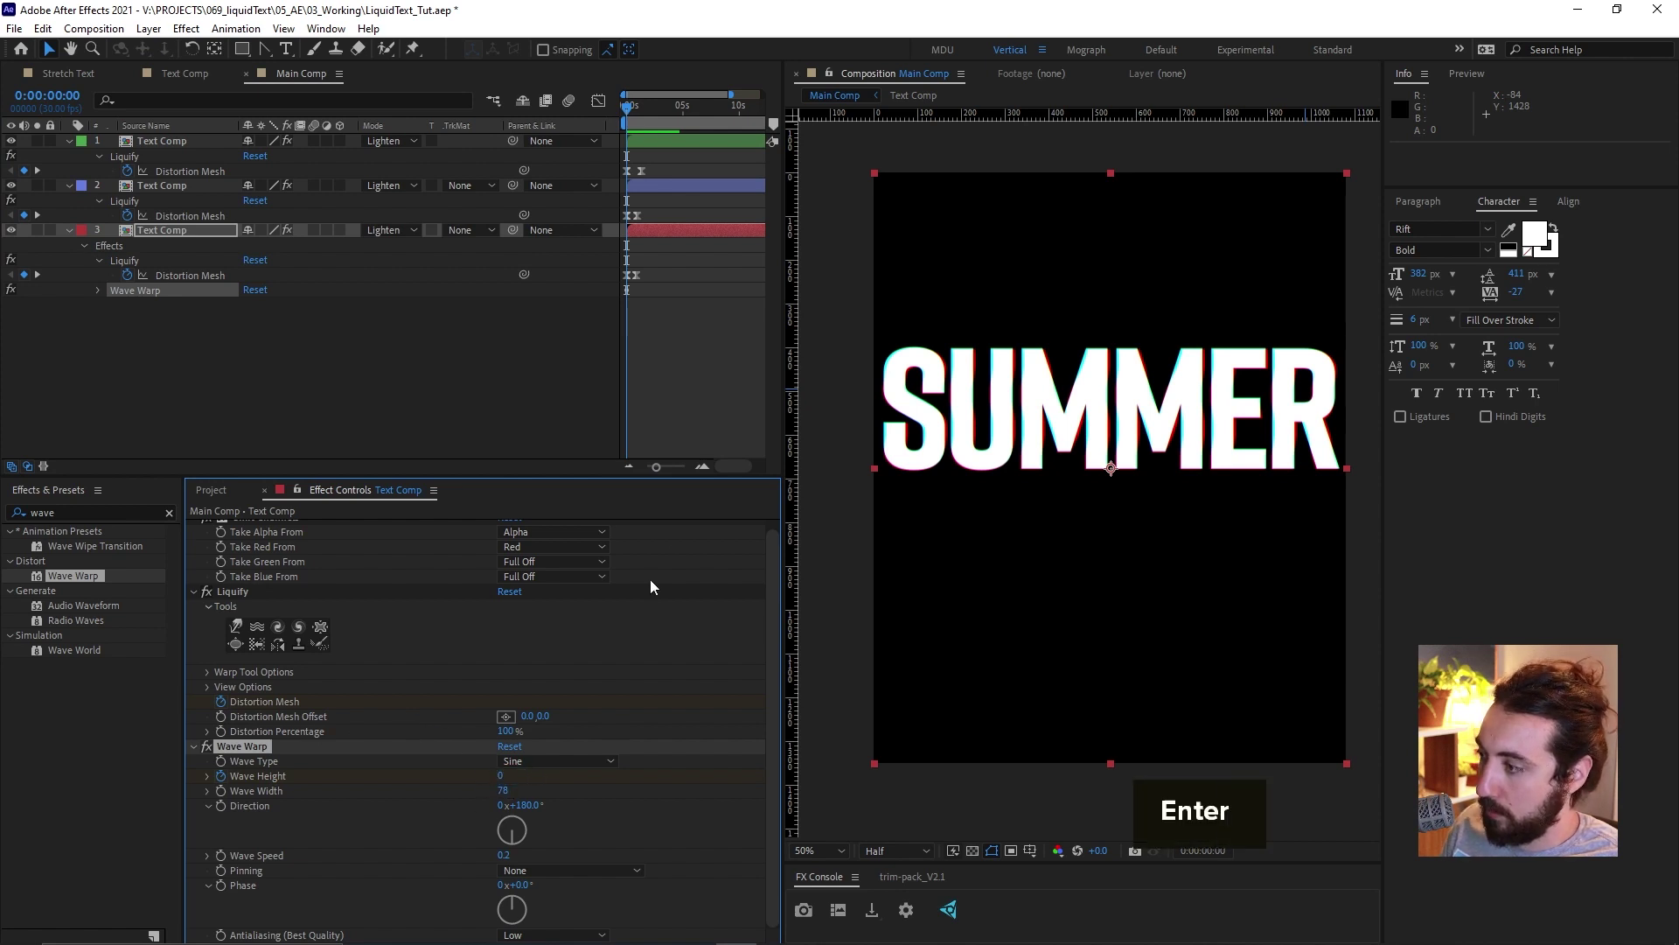
{"action": "key", "text": "u"}
{"action": "key", "text": "i"}
{"action": "key", "text": "u"}
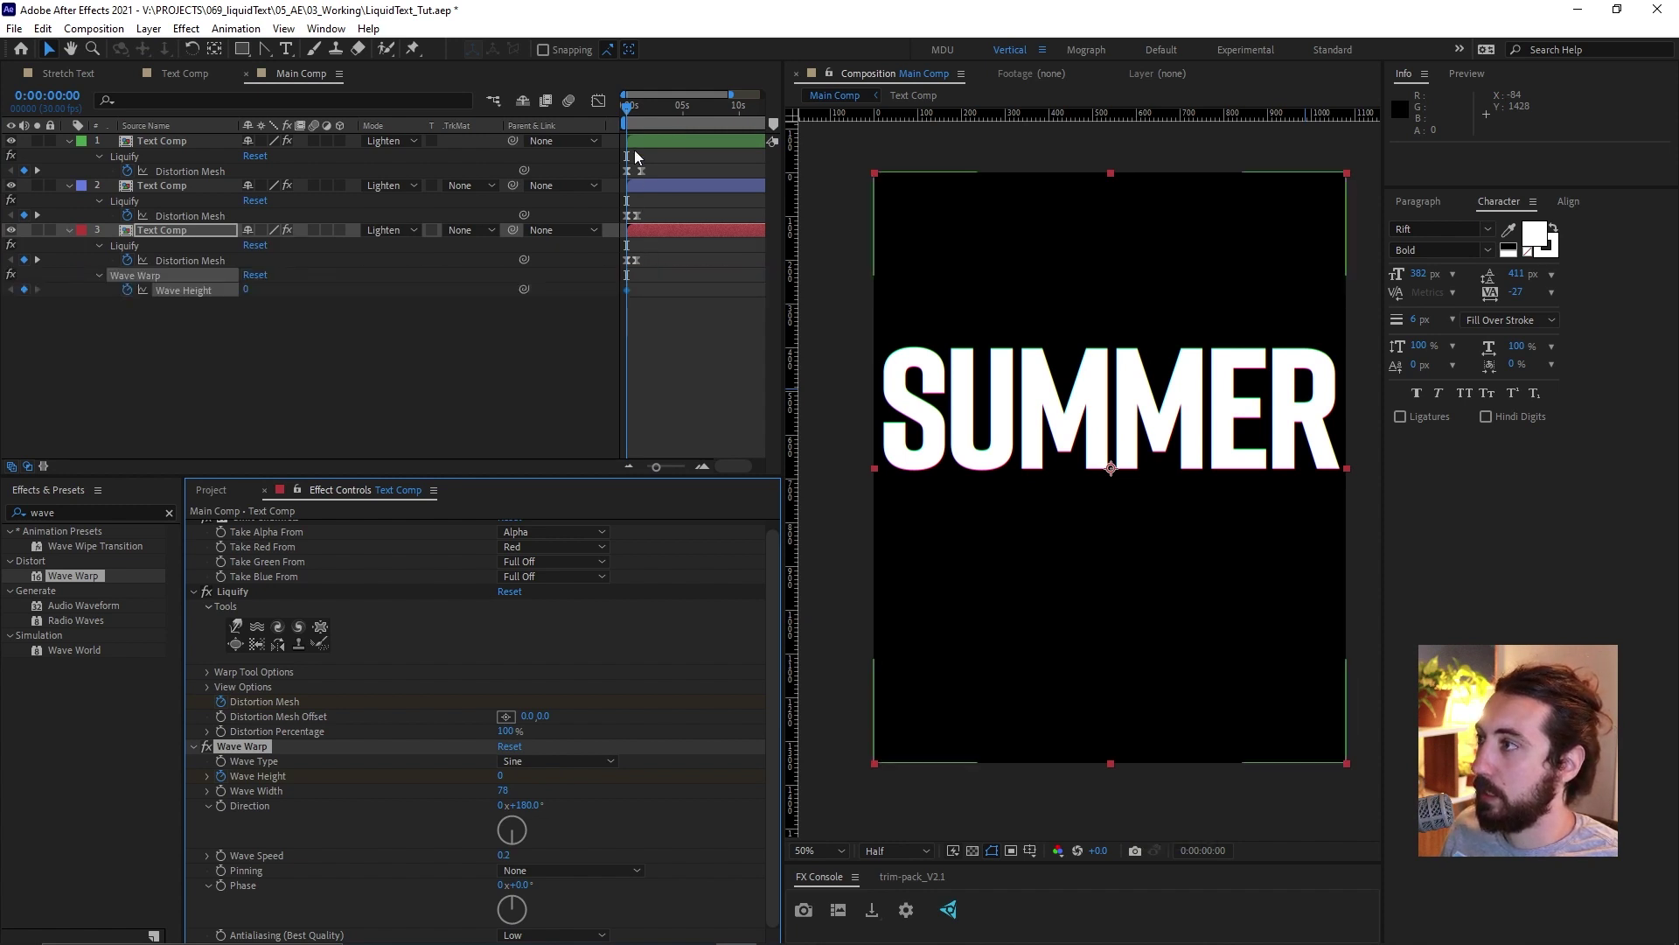
{"action": "scroll", "coordinate": [638, 254], "scroll_direction": "up", "scroll_amount": 2, "text": "alt"}
- At 1:03, keyframe Wave Height 5 and preview the growing heat-wave ripple
{"action": "left_click_drag", "start_coordinate": [632, 102], "coordinate": [674, 156]}
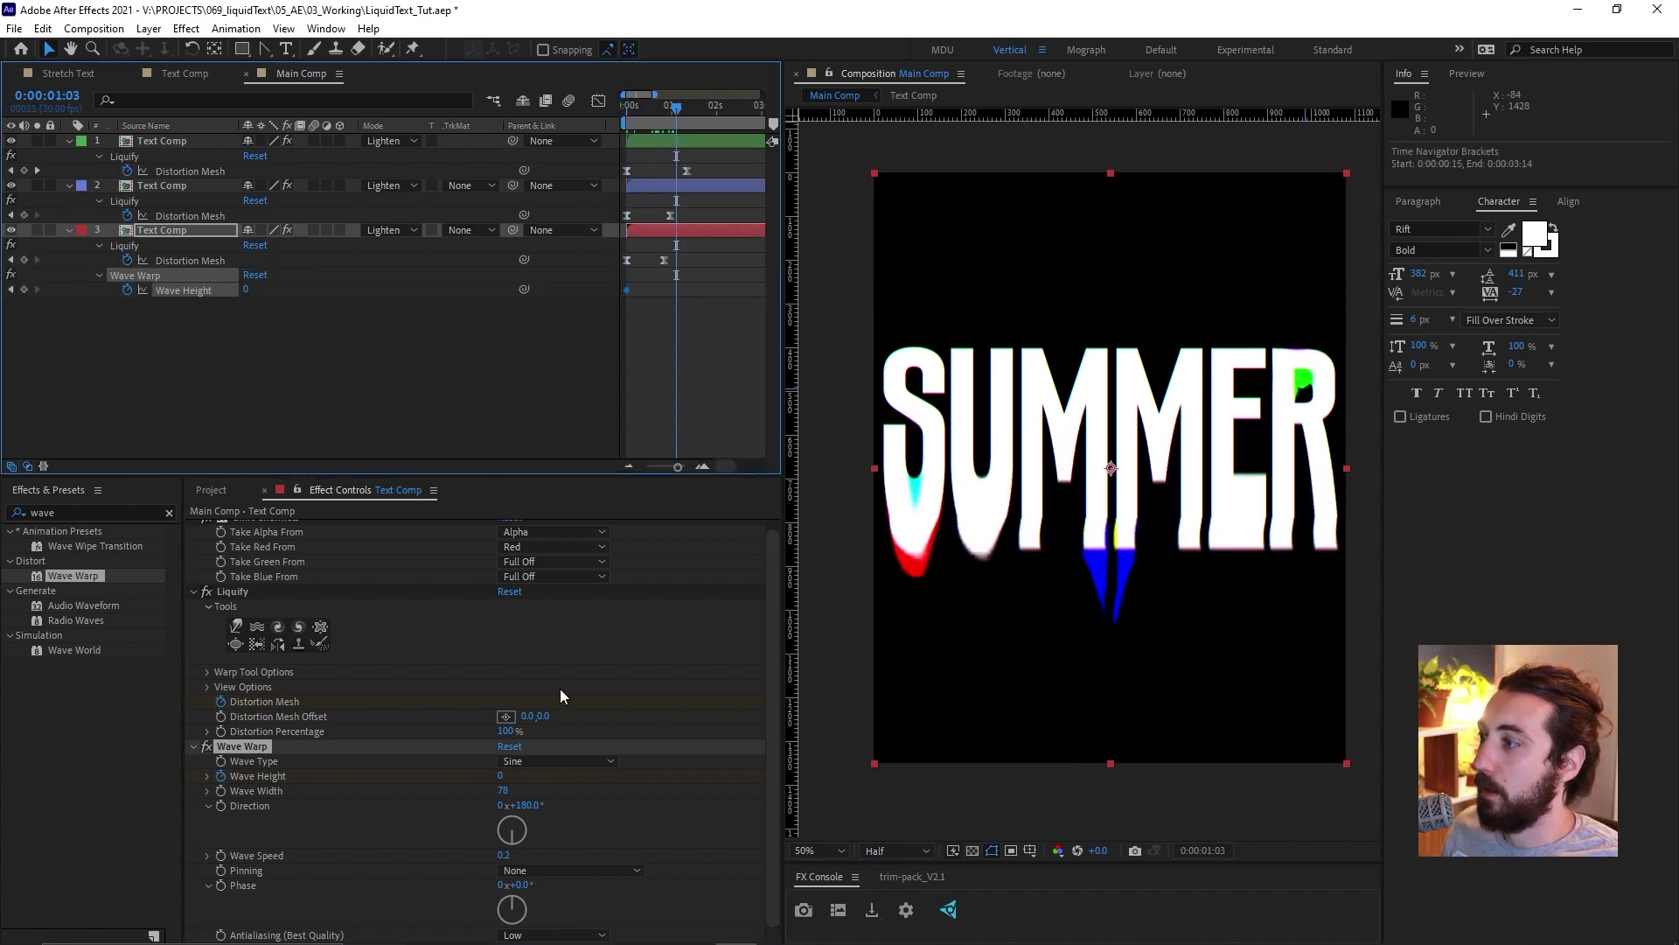
{"action": "left_click", "coordinate": [502, 777]}
{"action": "type", "text": "5"}
{"action": "key", "text": "Return"}
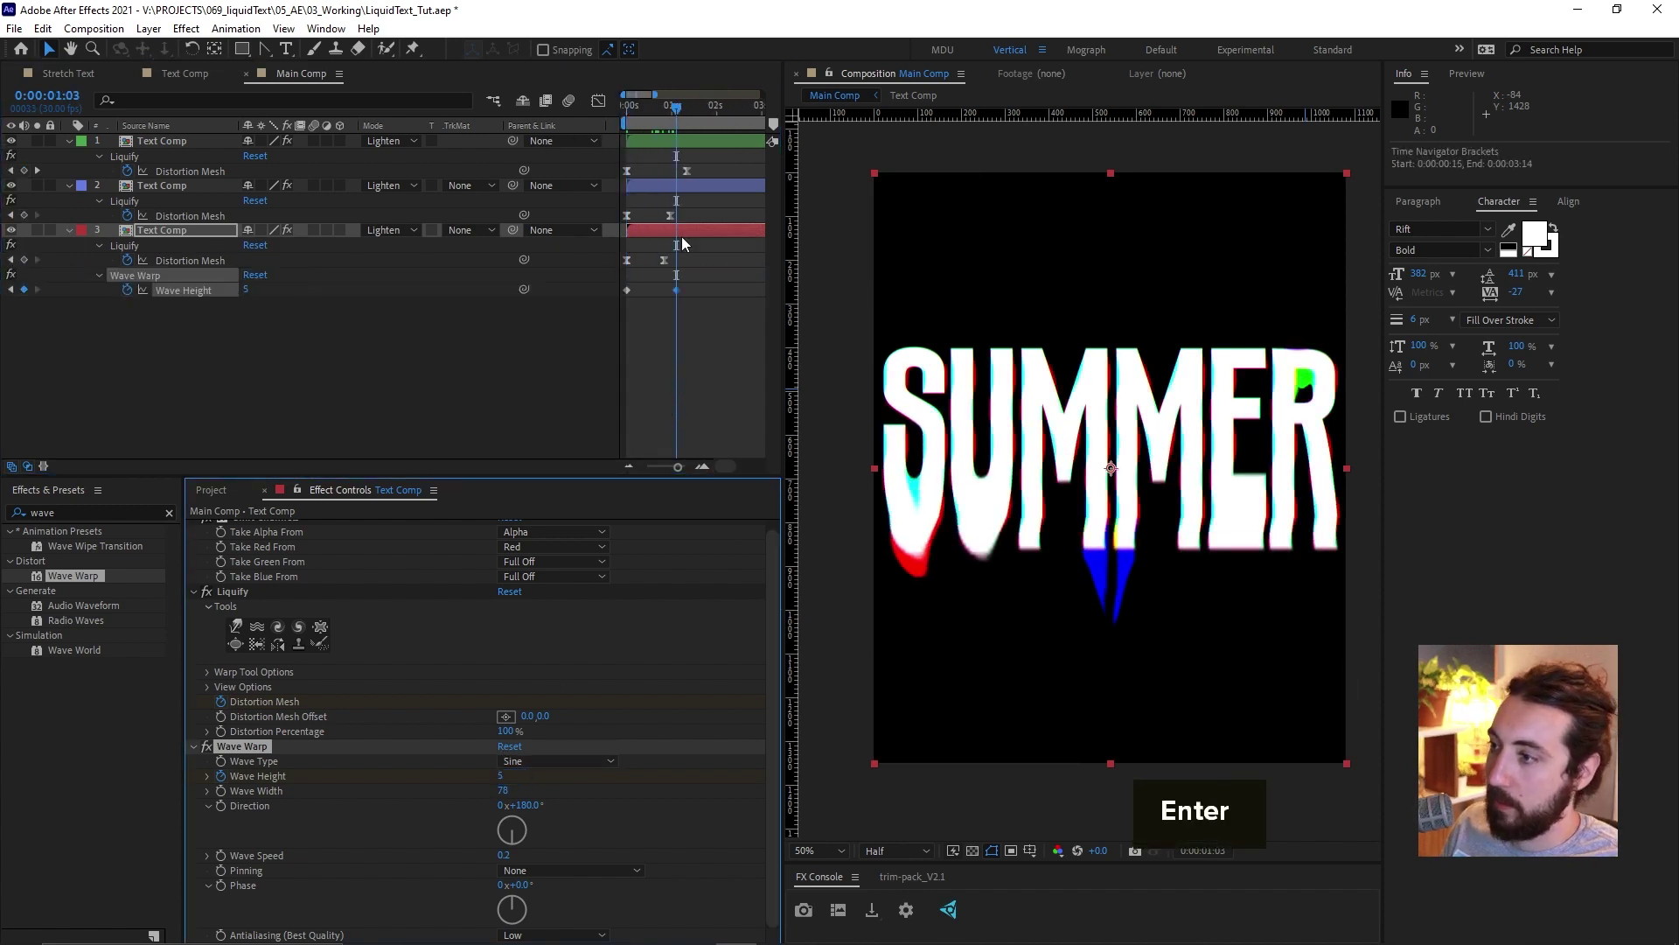
{"action": "key", "text": "Home"}
{"action": "key", "text": "space"}
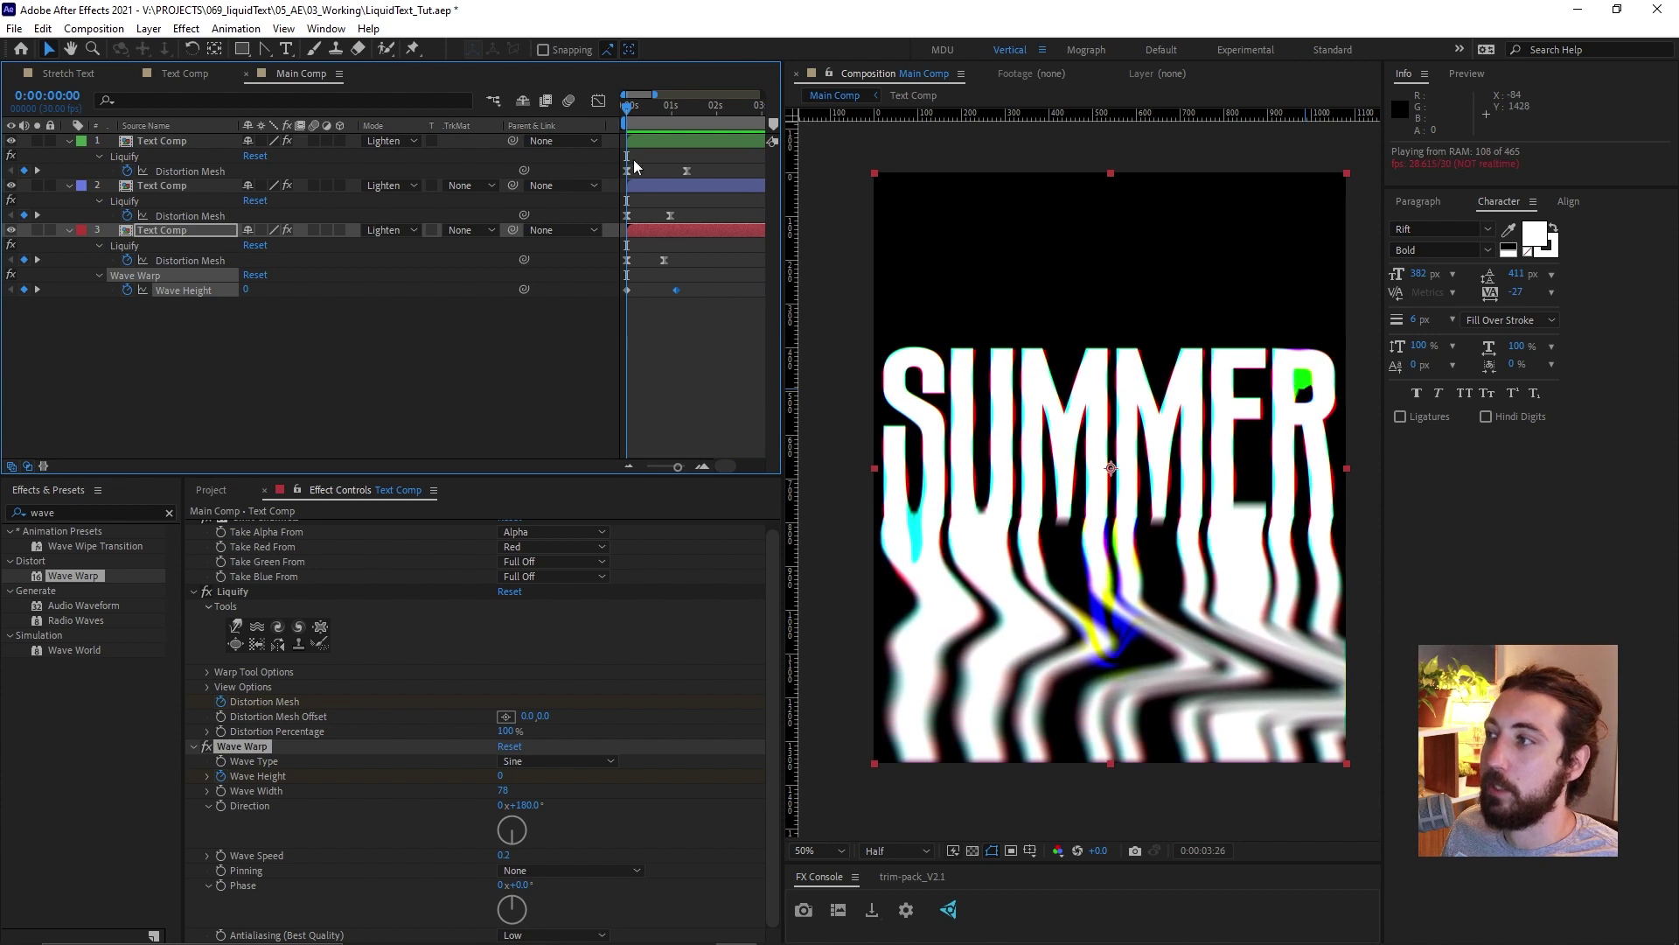
{"action": "key", "text": "space"}
{"action": "key", "text": "Home"}
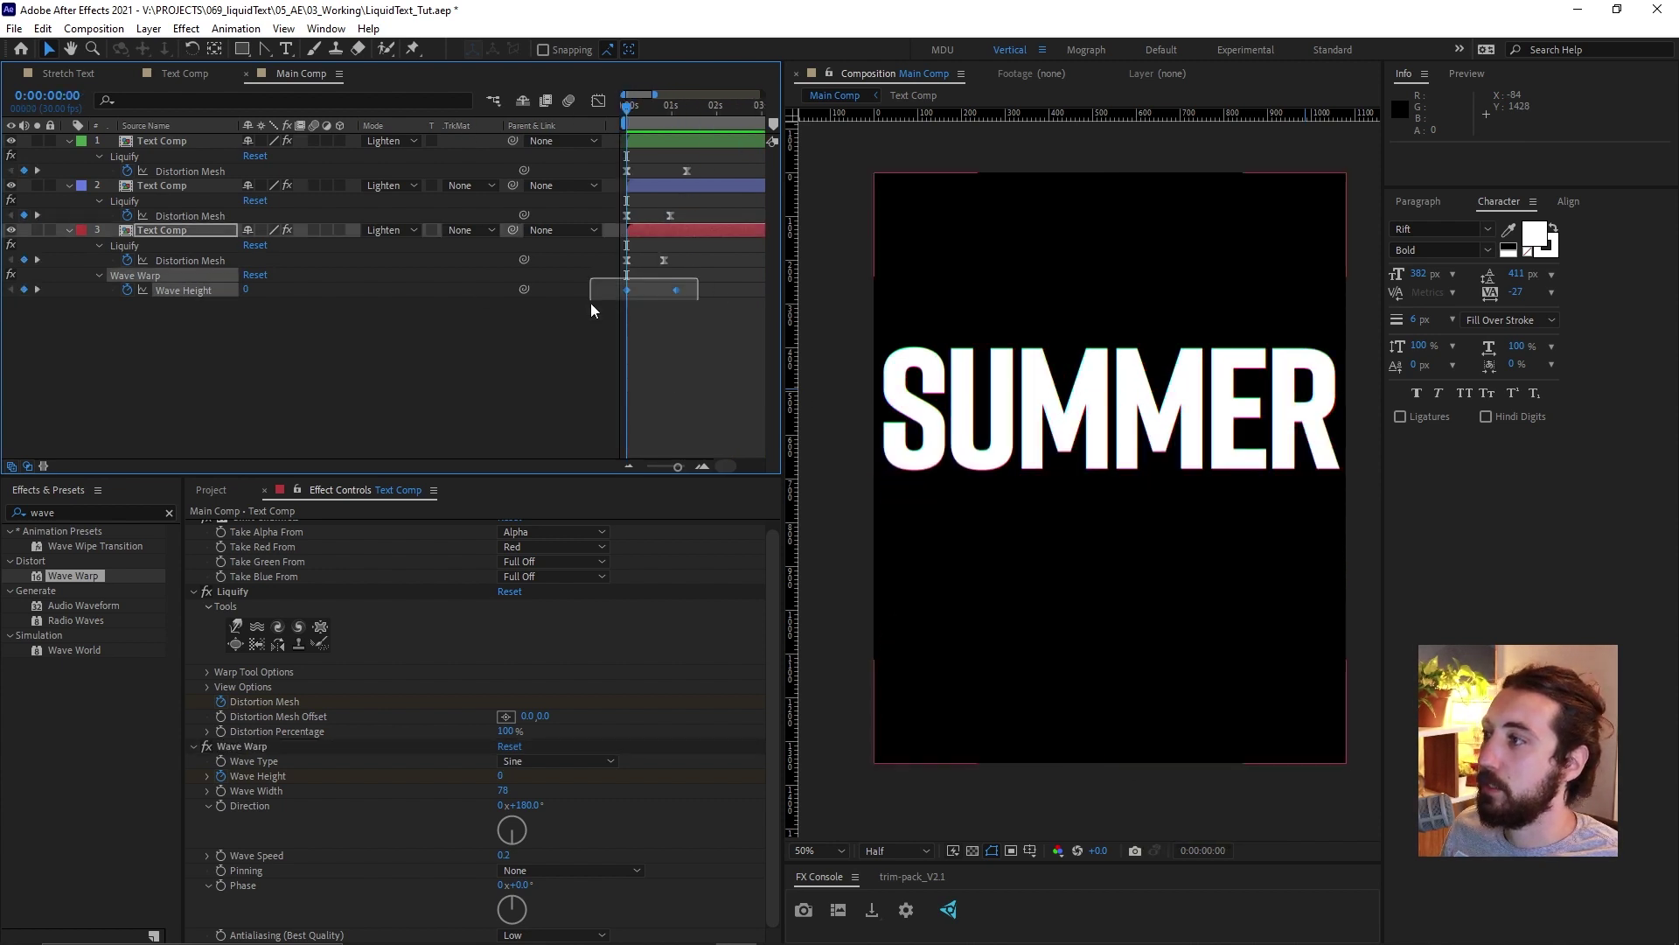
- Easy-ease the Wave Height keyframes and copy the Wave Warp effect
{"action": "key", "text": "F9"}
{"action": "left_click", "coordinate": [689, 334]}
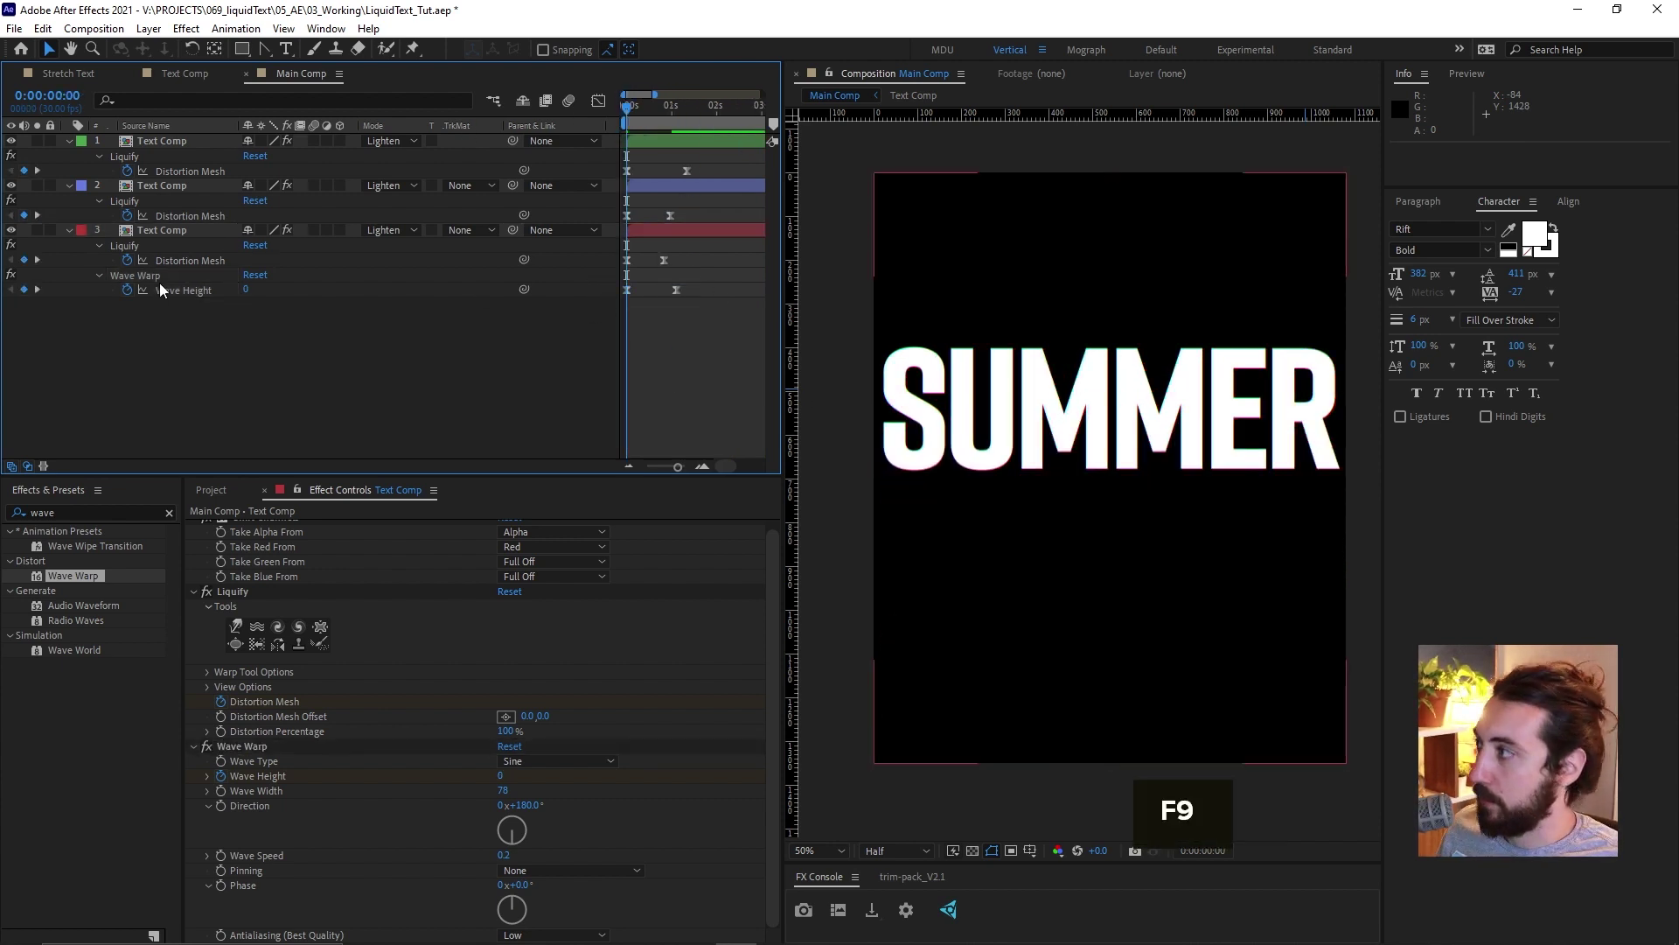
{"action": "left_click", "coordinate": [159, 276]}
{"action": "key", "text": "ctrl+c"}
- Paste Wave Warp onto the blue and green channel layers and preview all three warped
{"action": "left_click", "coordinate": [184, 186]}
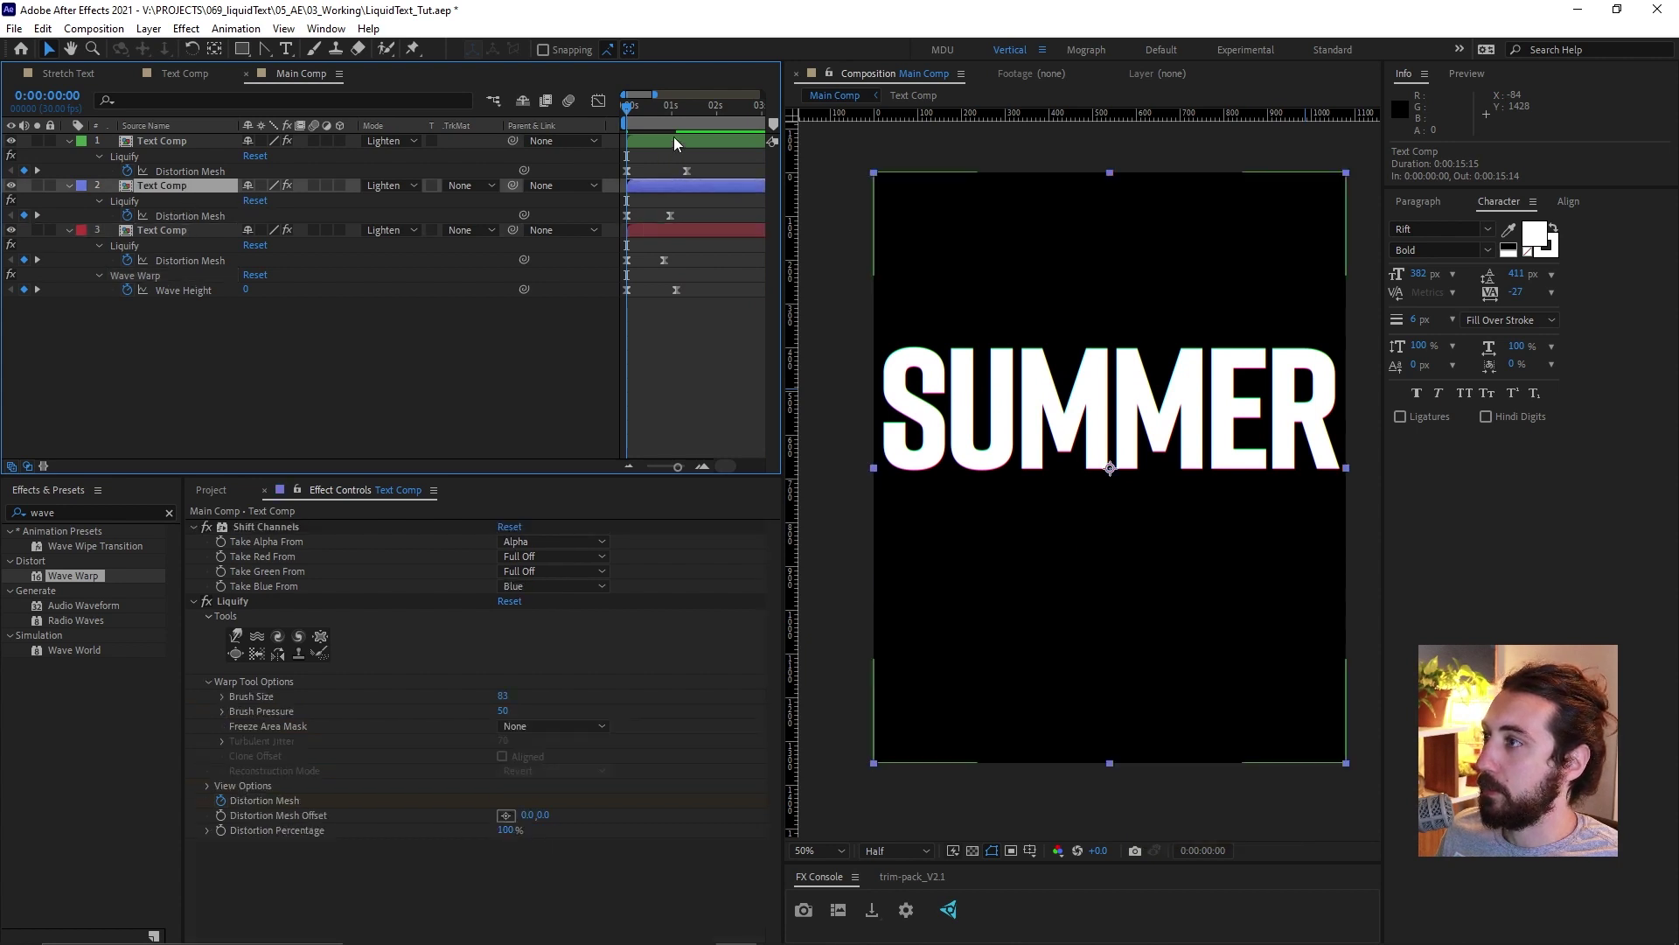
{"action": "left_click", "coordinate": [636, 114]}
{"action": "key", "text": "ctrl+v"}
{"action": "left_click", "coordinate": [597, 135]}
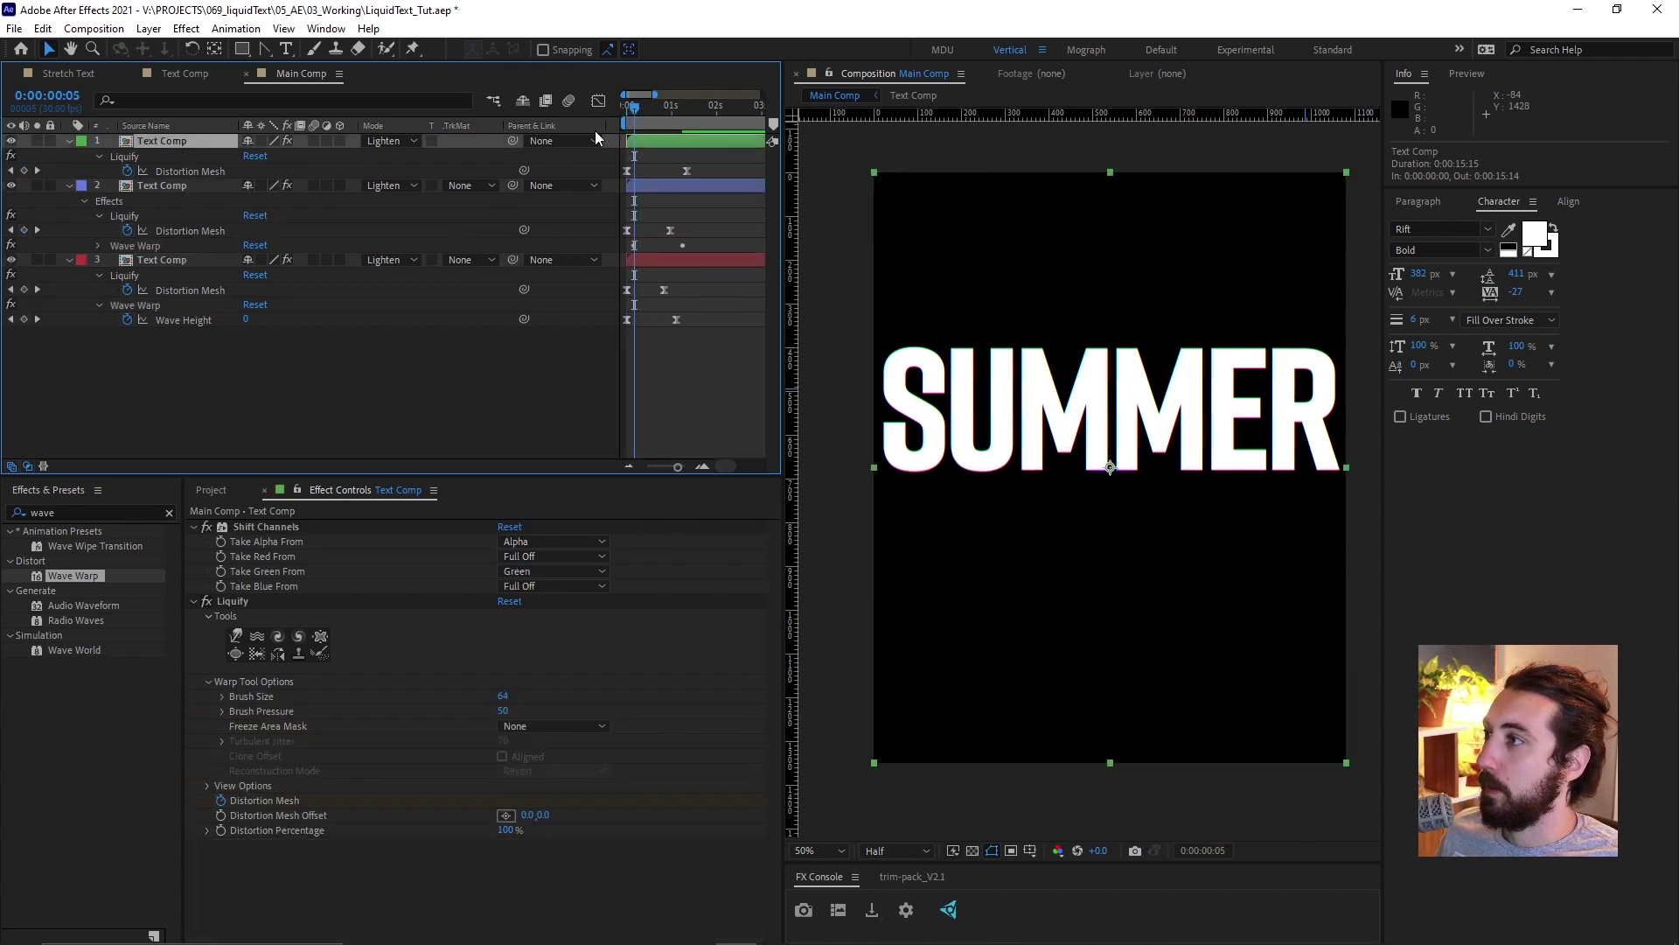
{"action": "key", "text": "ctrl+v"}
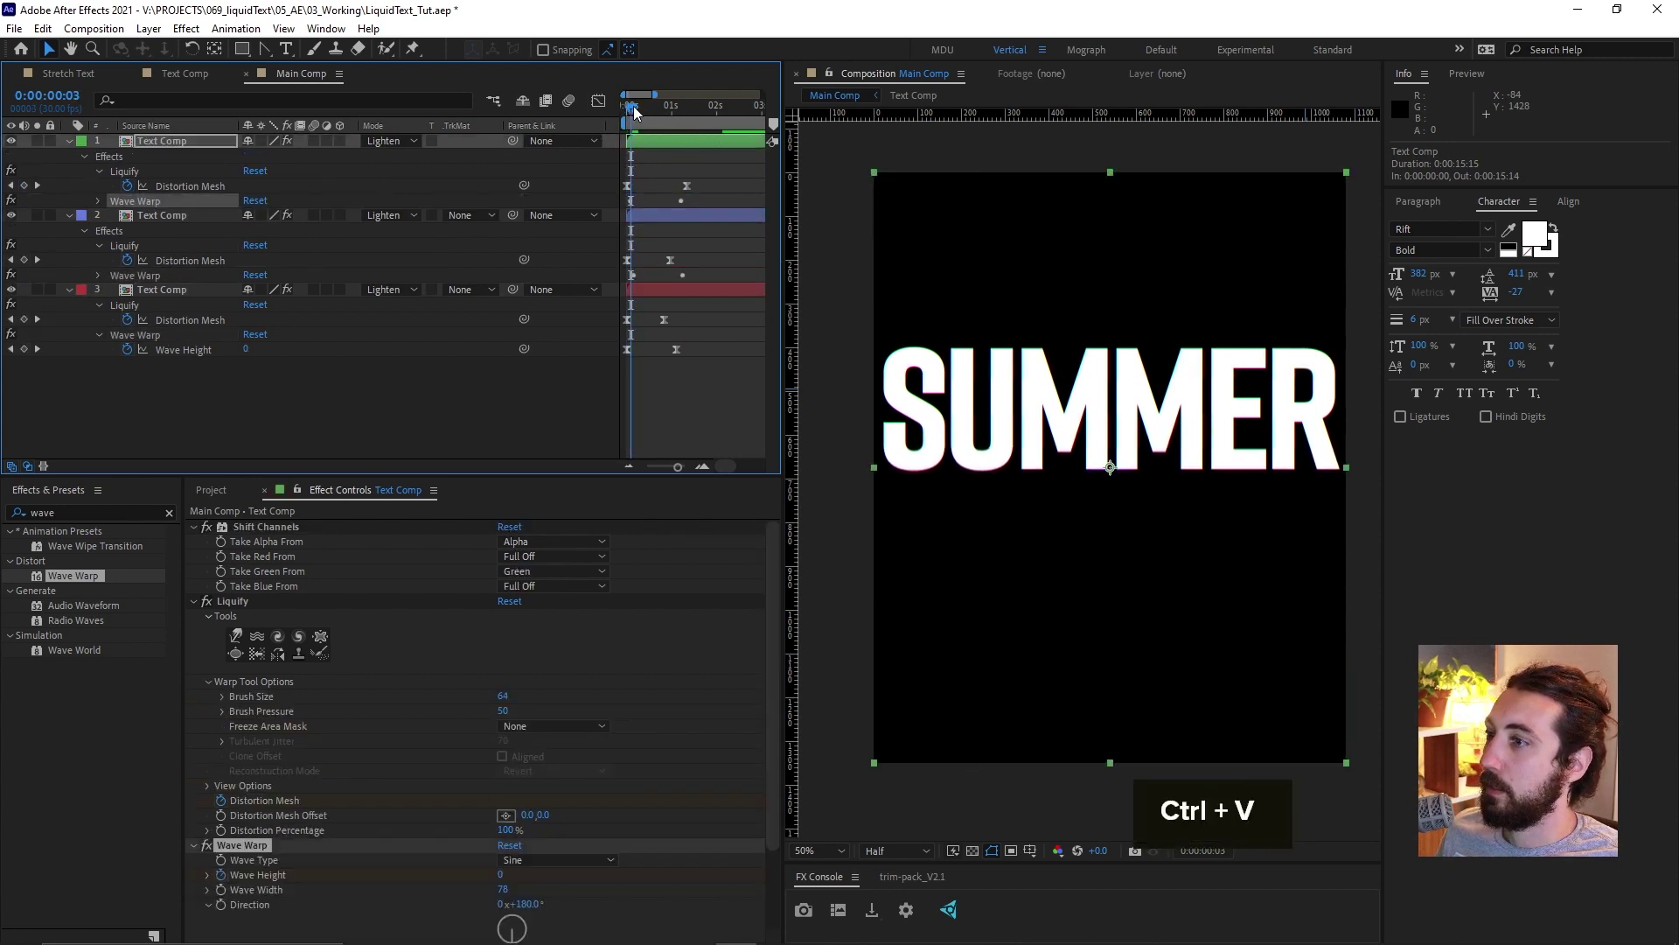
{"action": "left_click_drag", "start_coordinate": [633, 108], "coordinate": [469, 137]}
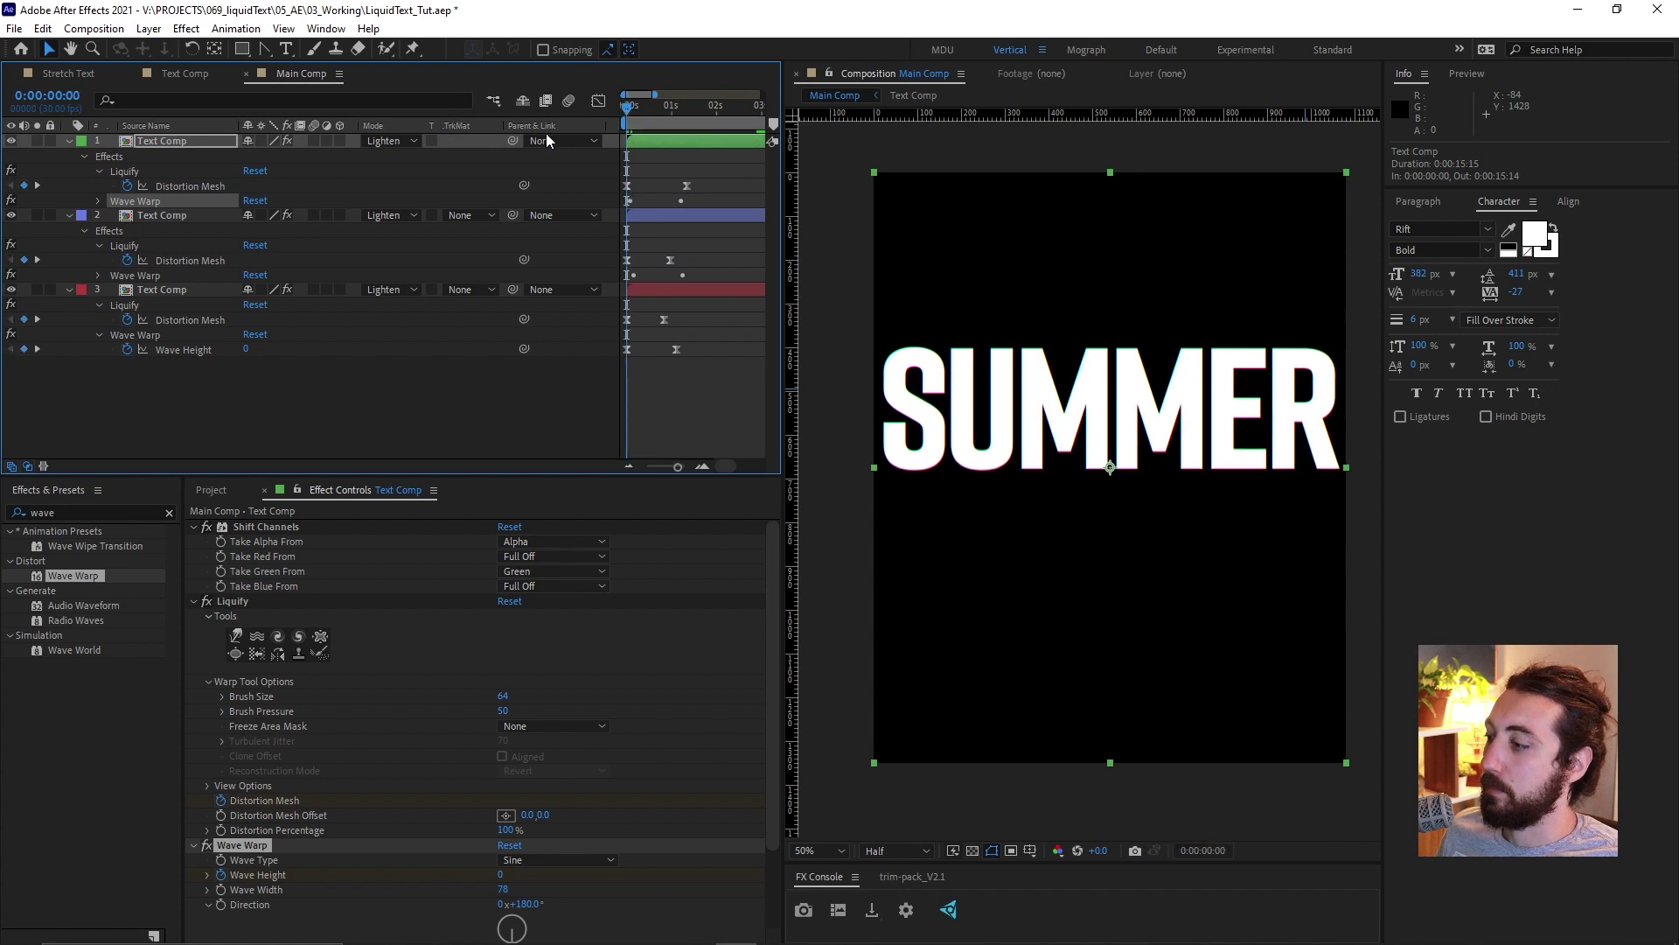
{"action": "key", "text": "space"}
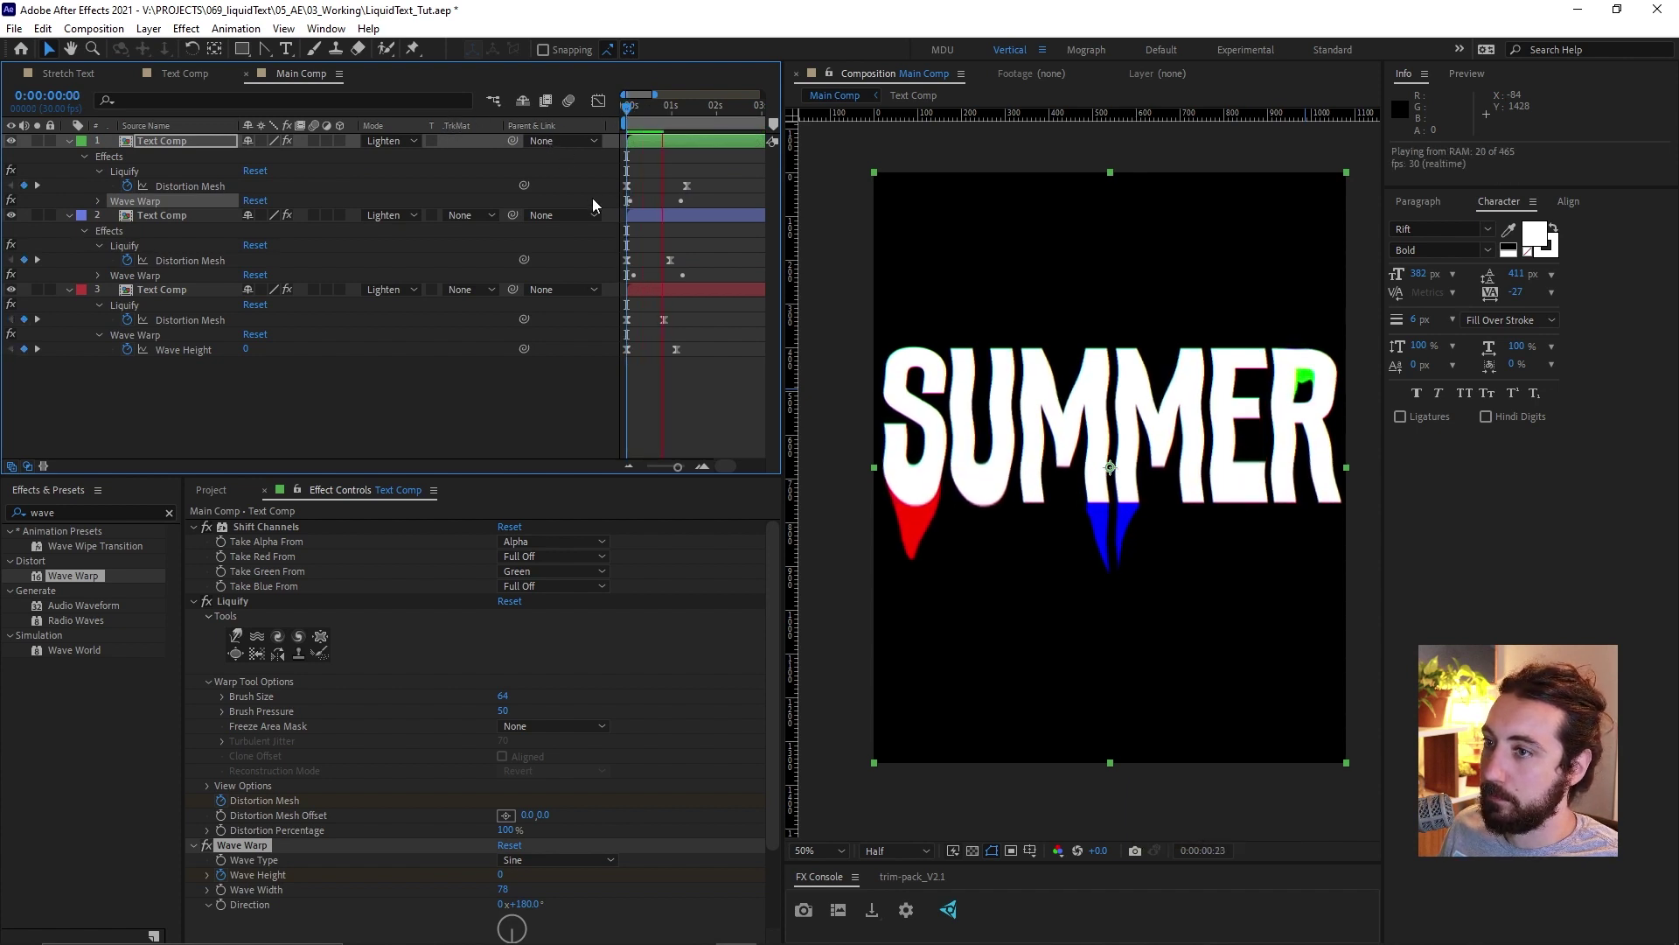
{"action": "key", "text": "space"}
- Set the second text layer's Wave Warp Phase to 261° and play the preview
{"action": "scroll", "coordinate": [490, 843], "scroll_direction": "down", "scroll_amount": 2}
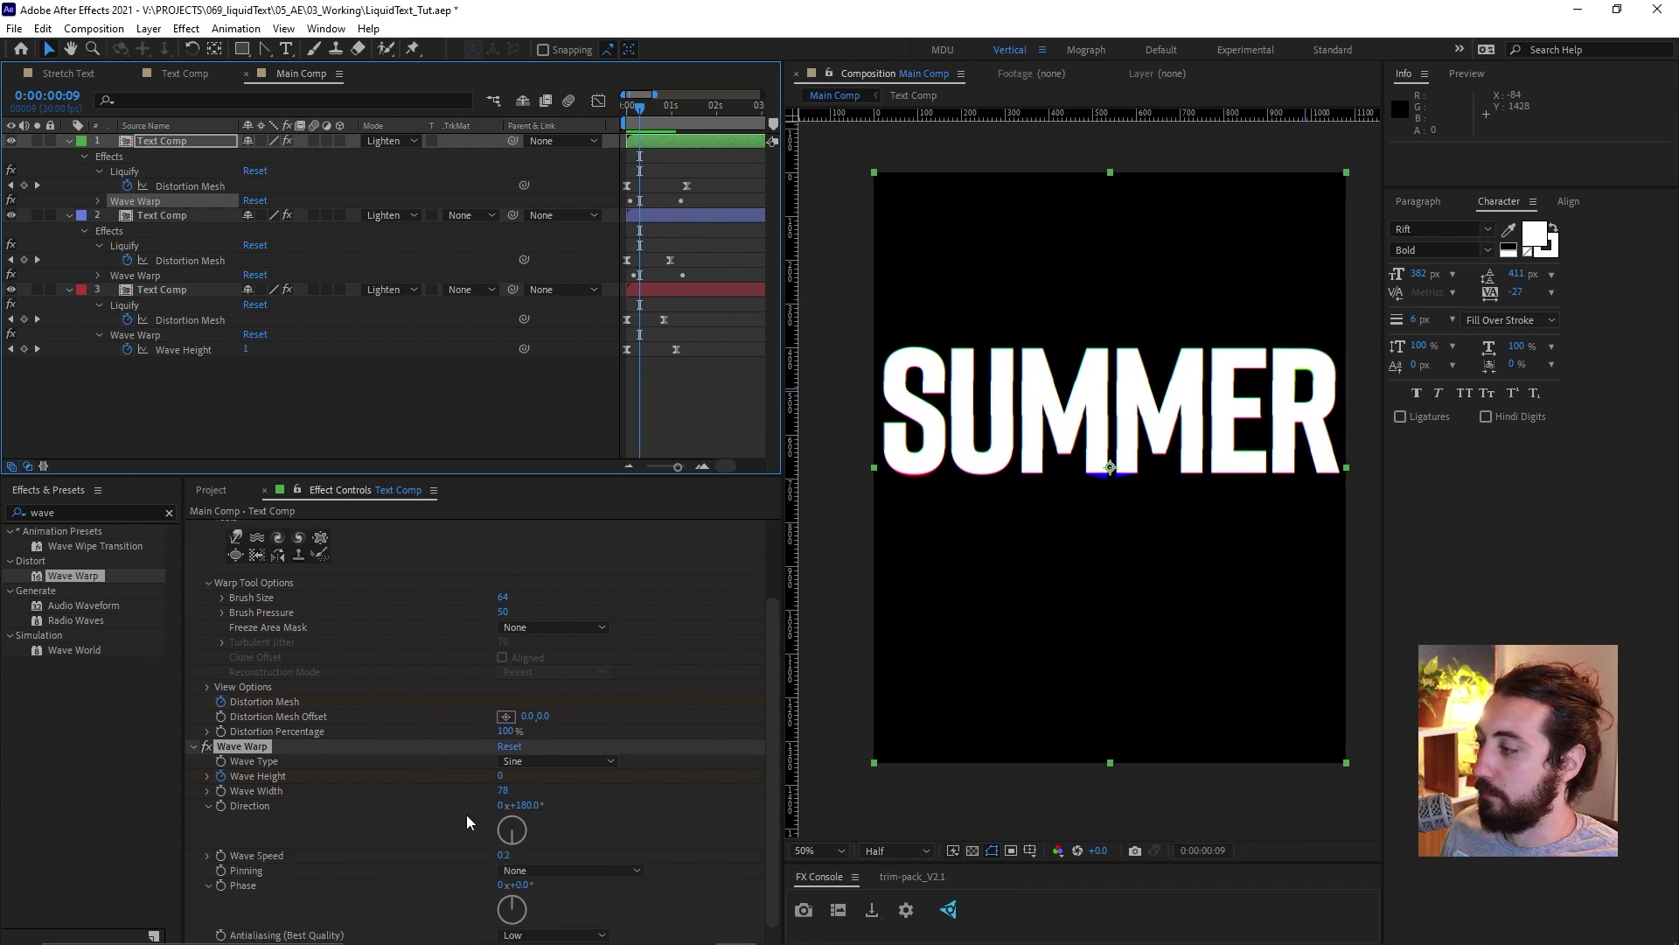
{"action": "left_click", "coordinate": [534, 887]}
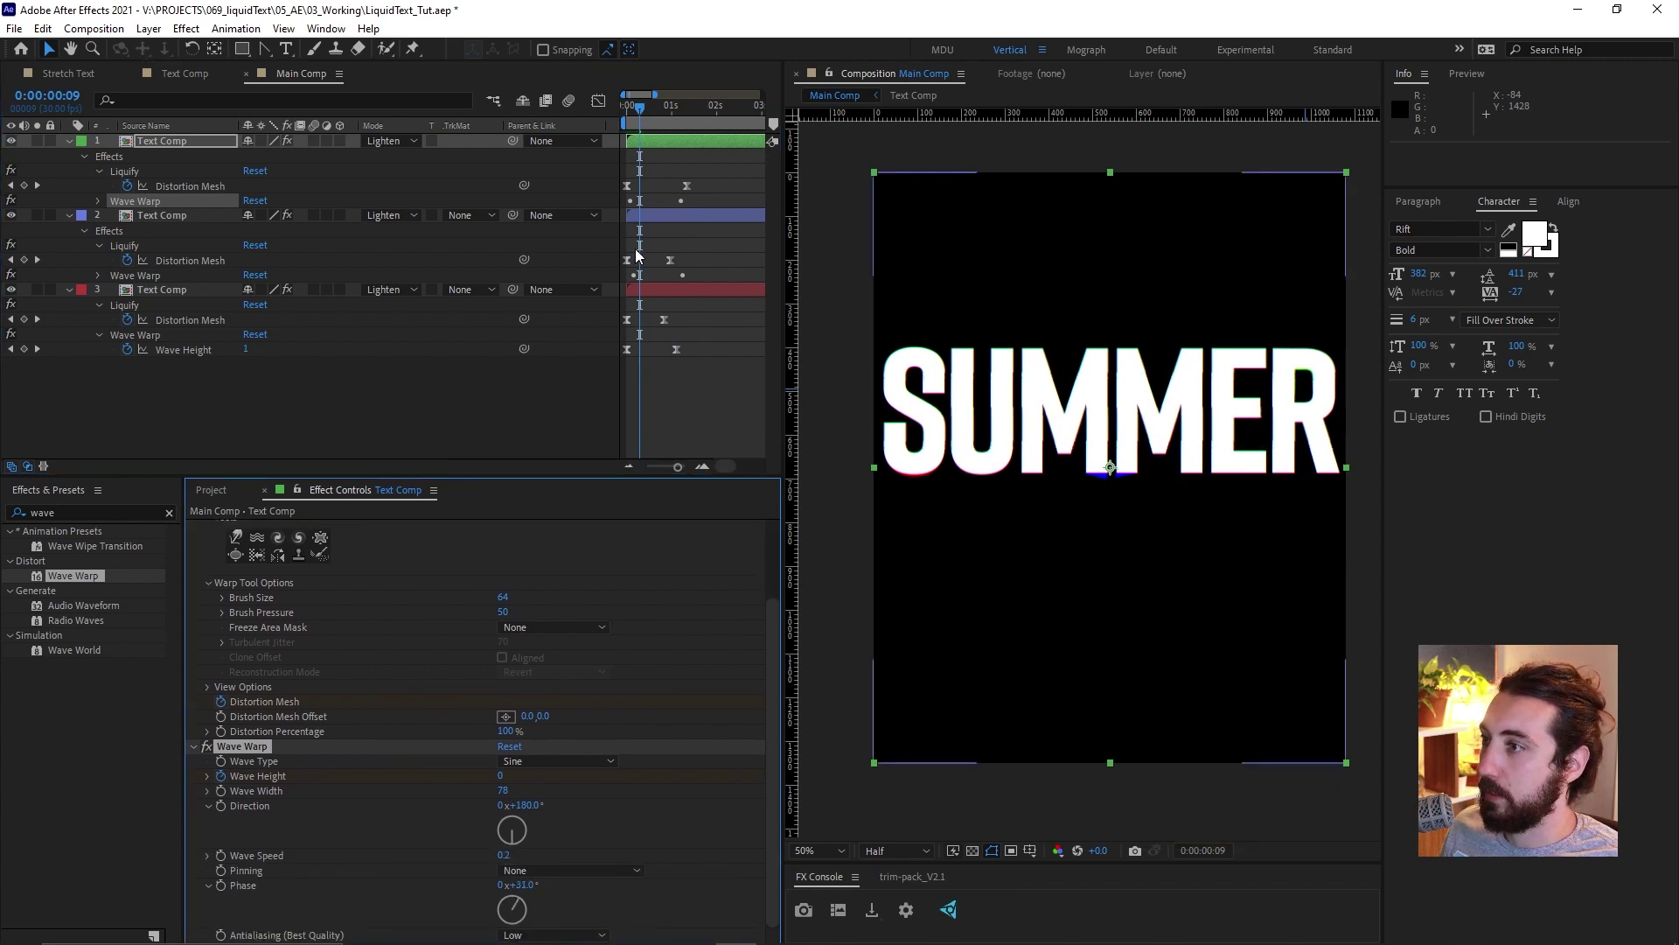
{"action": "left_click", "coordinate": [658, 219]}
{"action": "scroll", "coordinate": [543, 860], "scroll_direction": "down", "scroll_amount": 2}
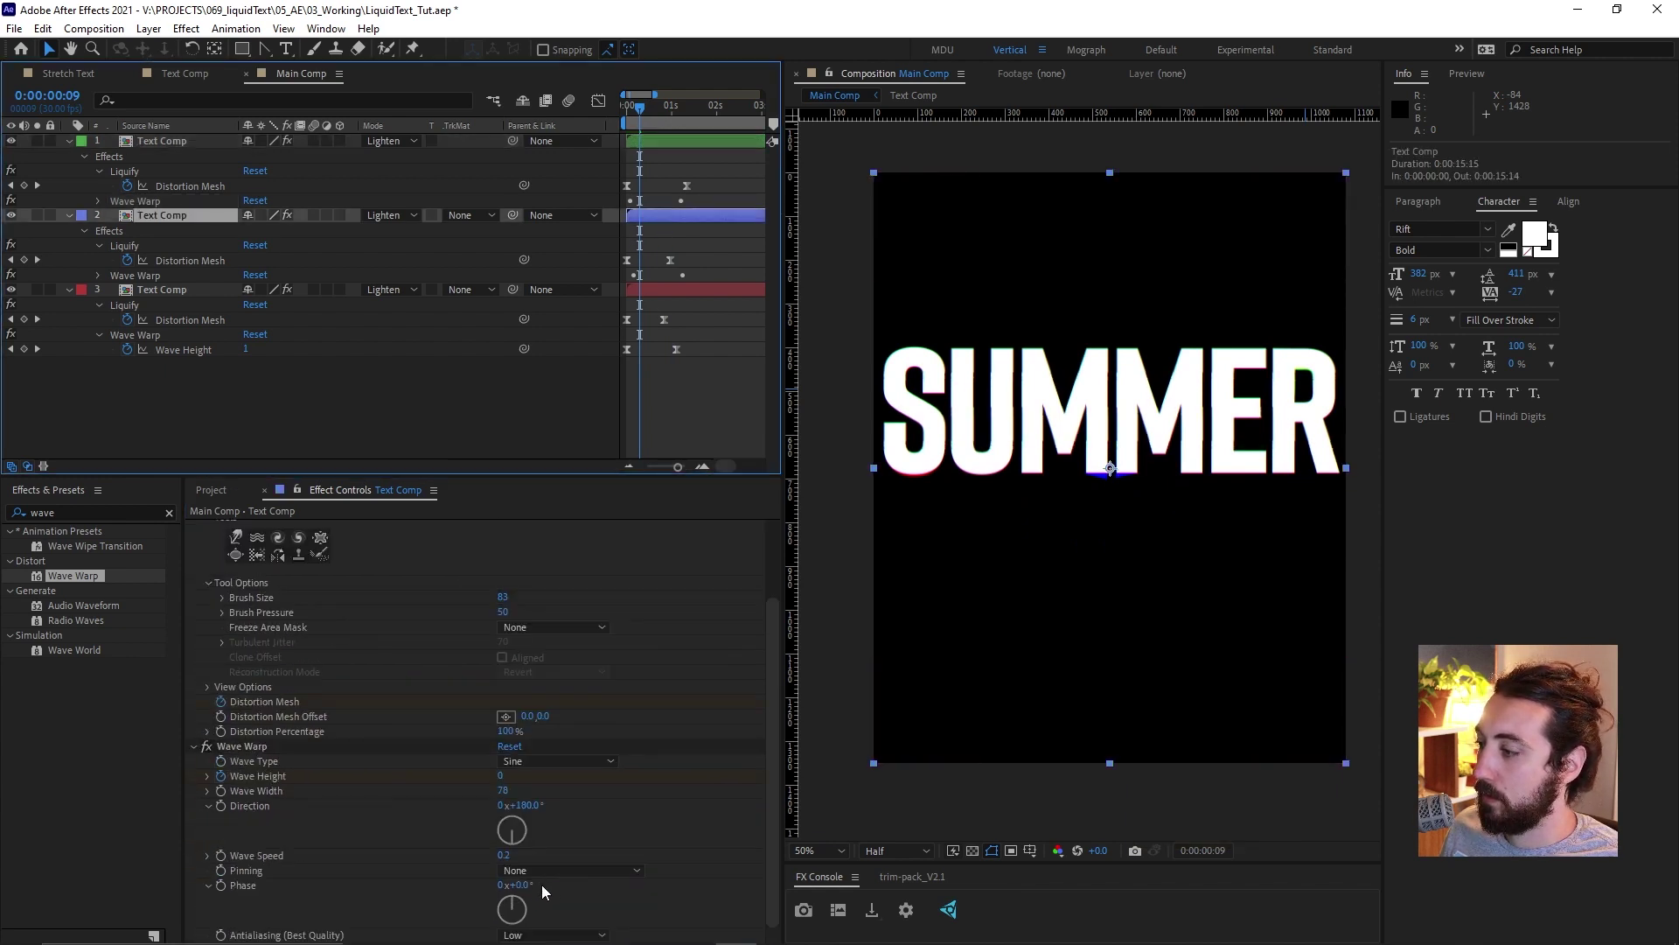
{"action": "left_click", "coordinate": [594, 889]}
{"action": "left_click", "coordinate": [728, 282]}
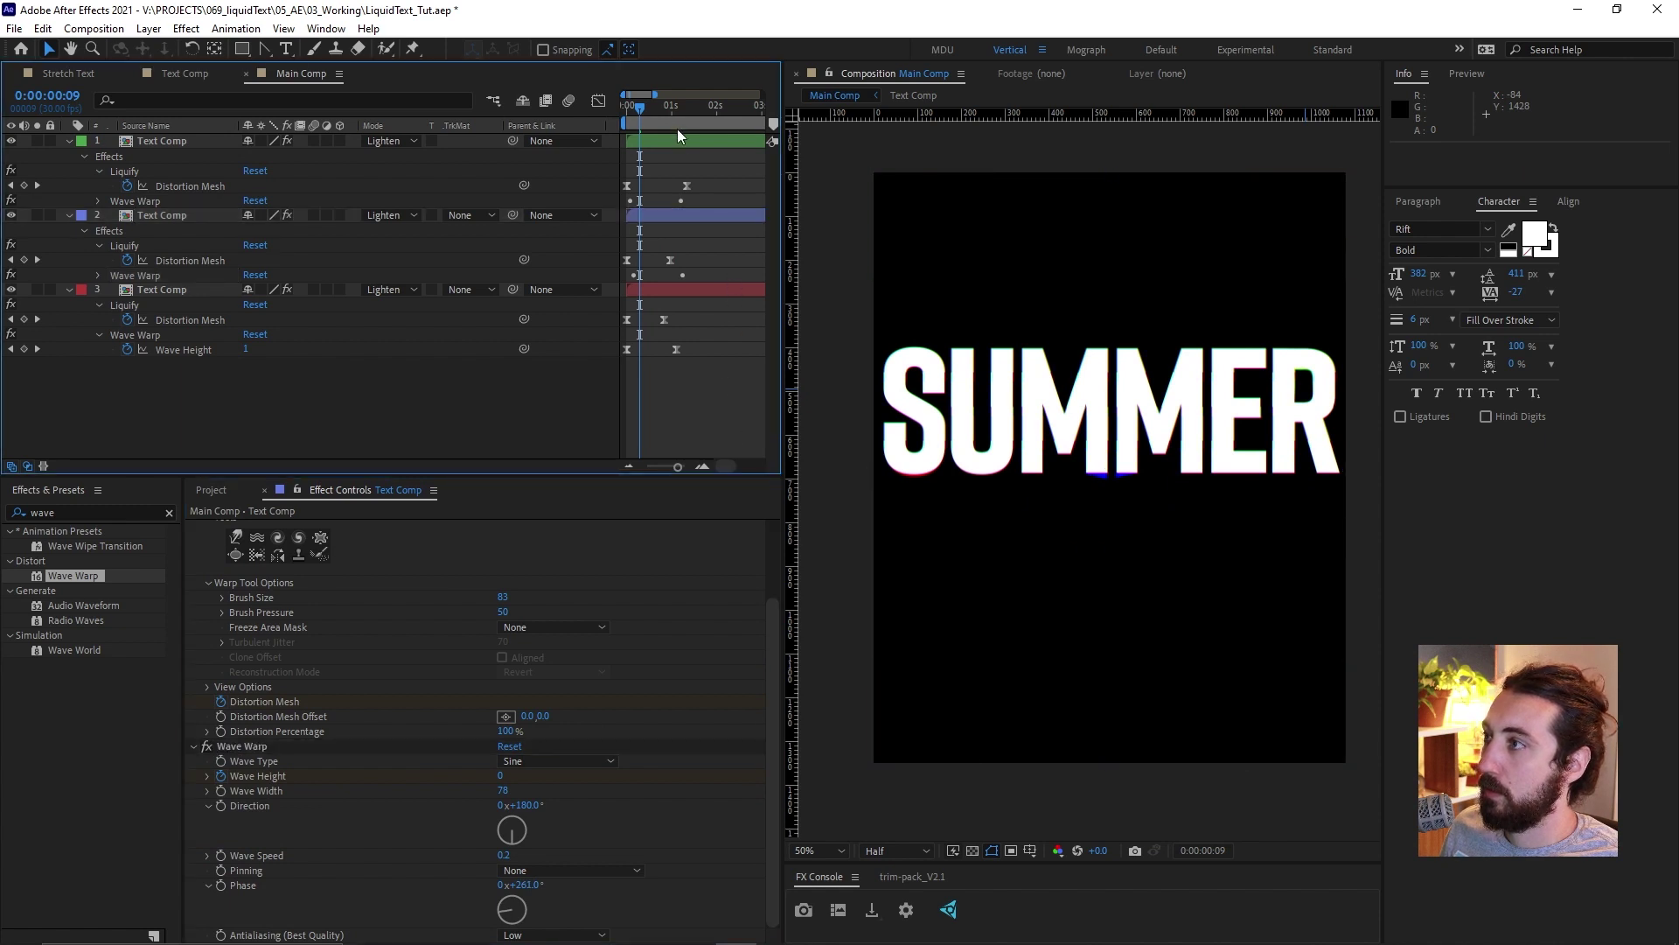
{"action": "key", "text": "space"}
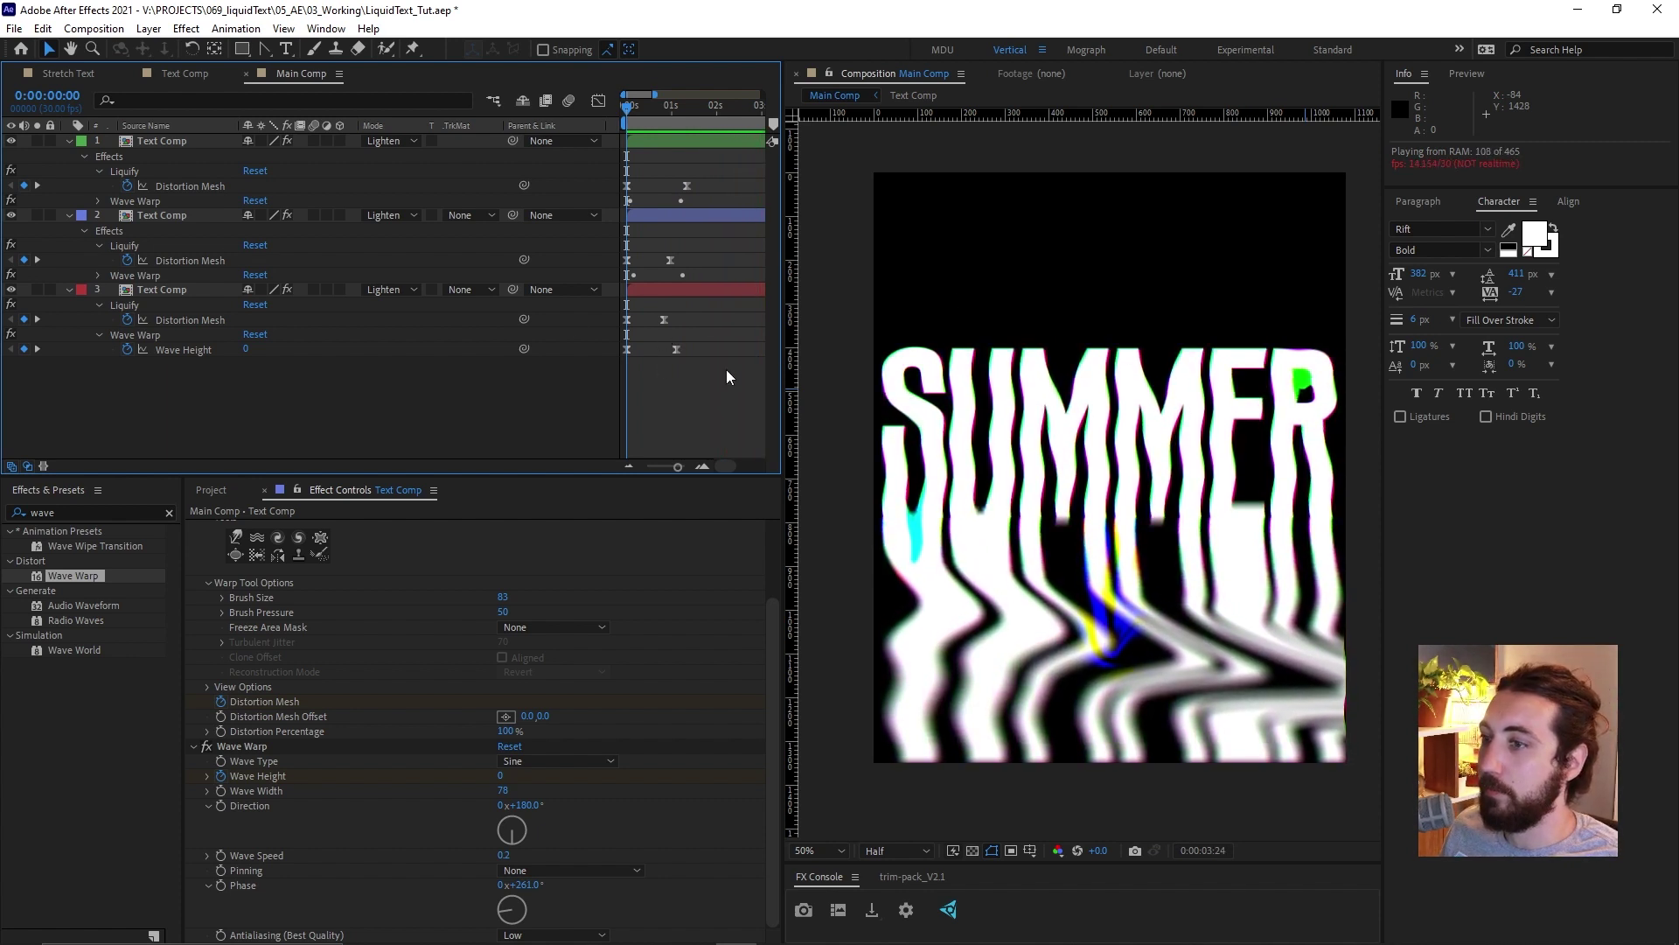
{"action": "scroll", "coordinate": [678, 349], "scroll_direction": "down", "scroll_amount": 3}
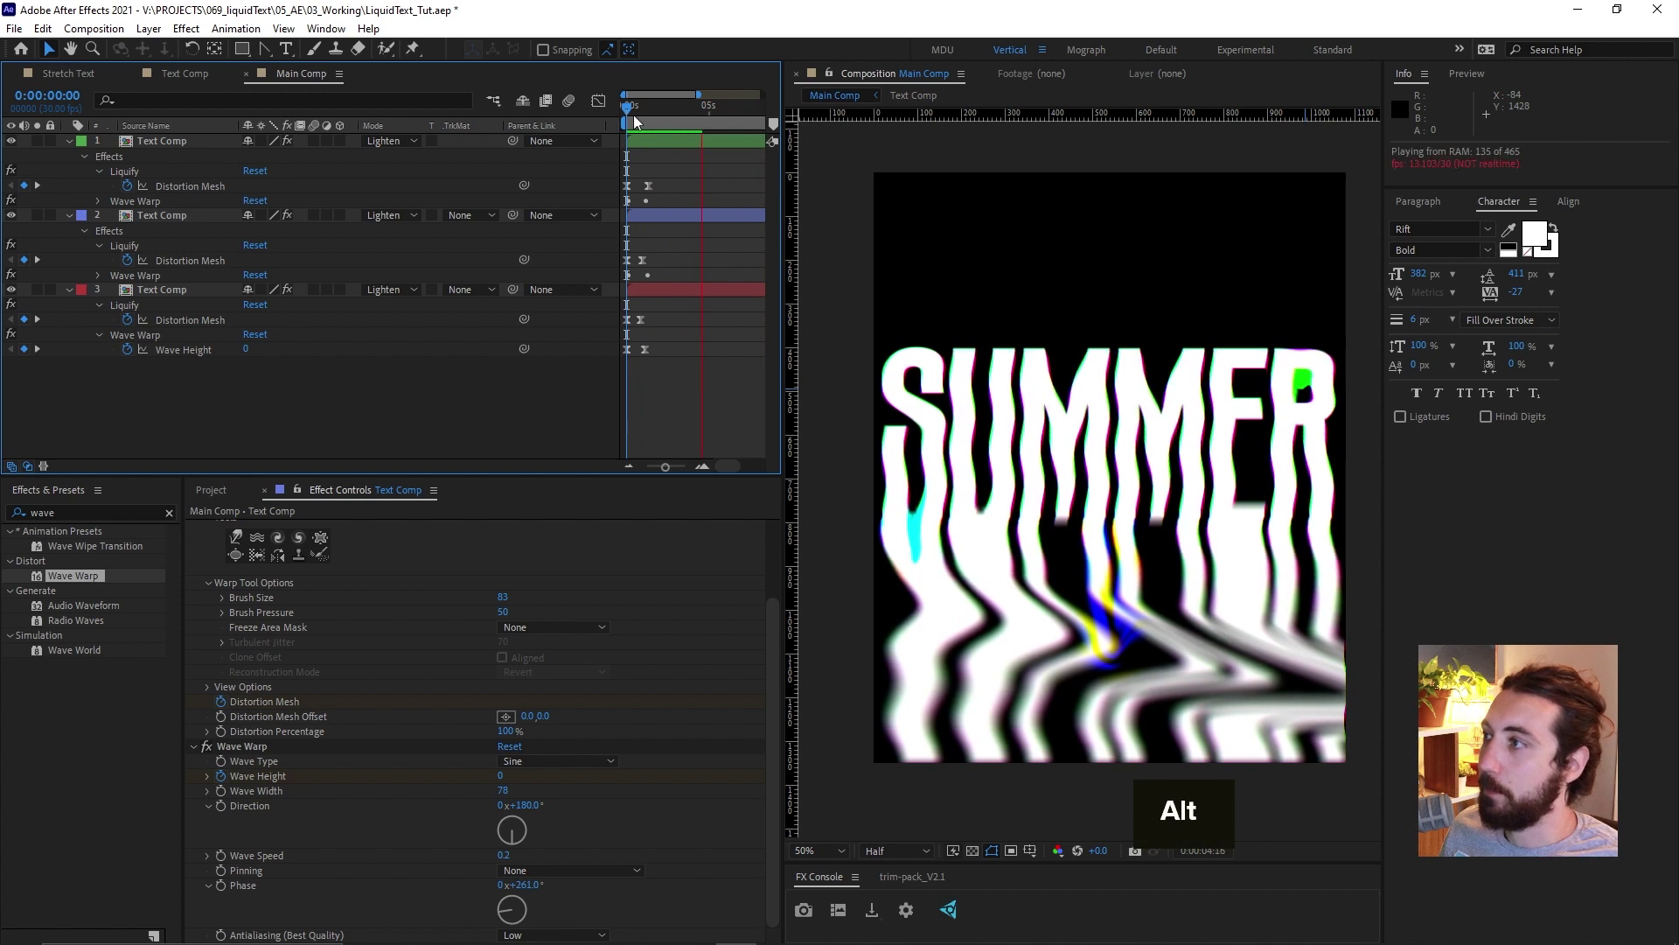
- Apply a pink Fill effect to the bottom SUMMER text layer
{"action": "key", "text": "space"}
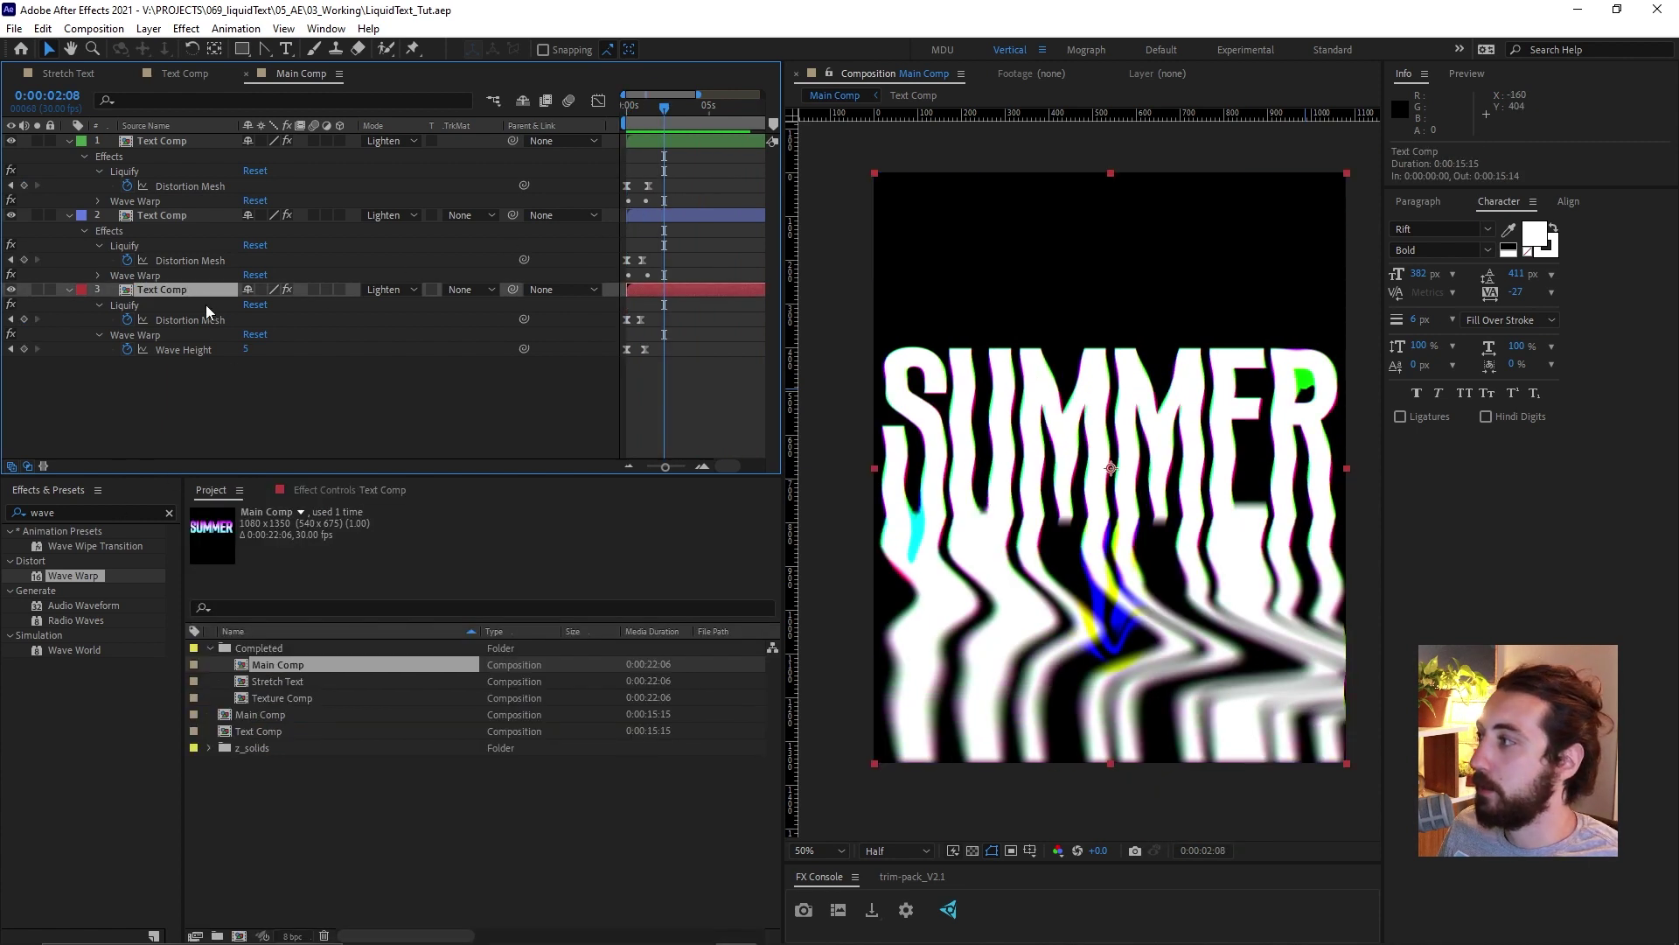
{"action": "left_click", "coordinate": [131, 512]}
{"action": "type", "text": "fill"}
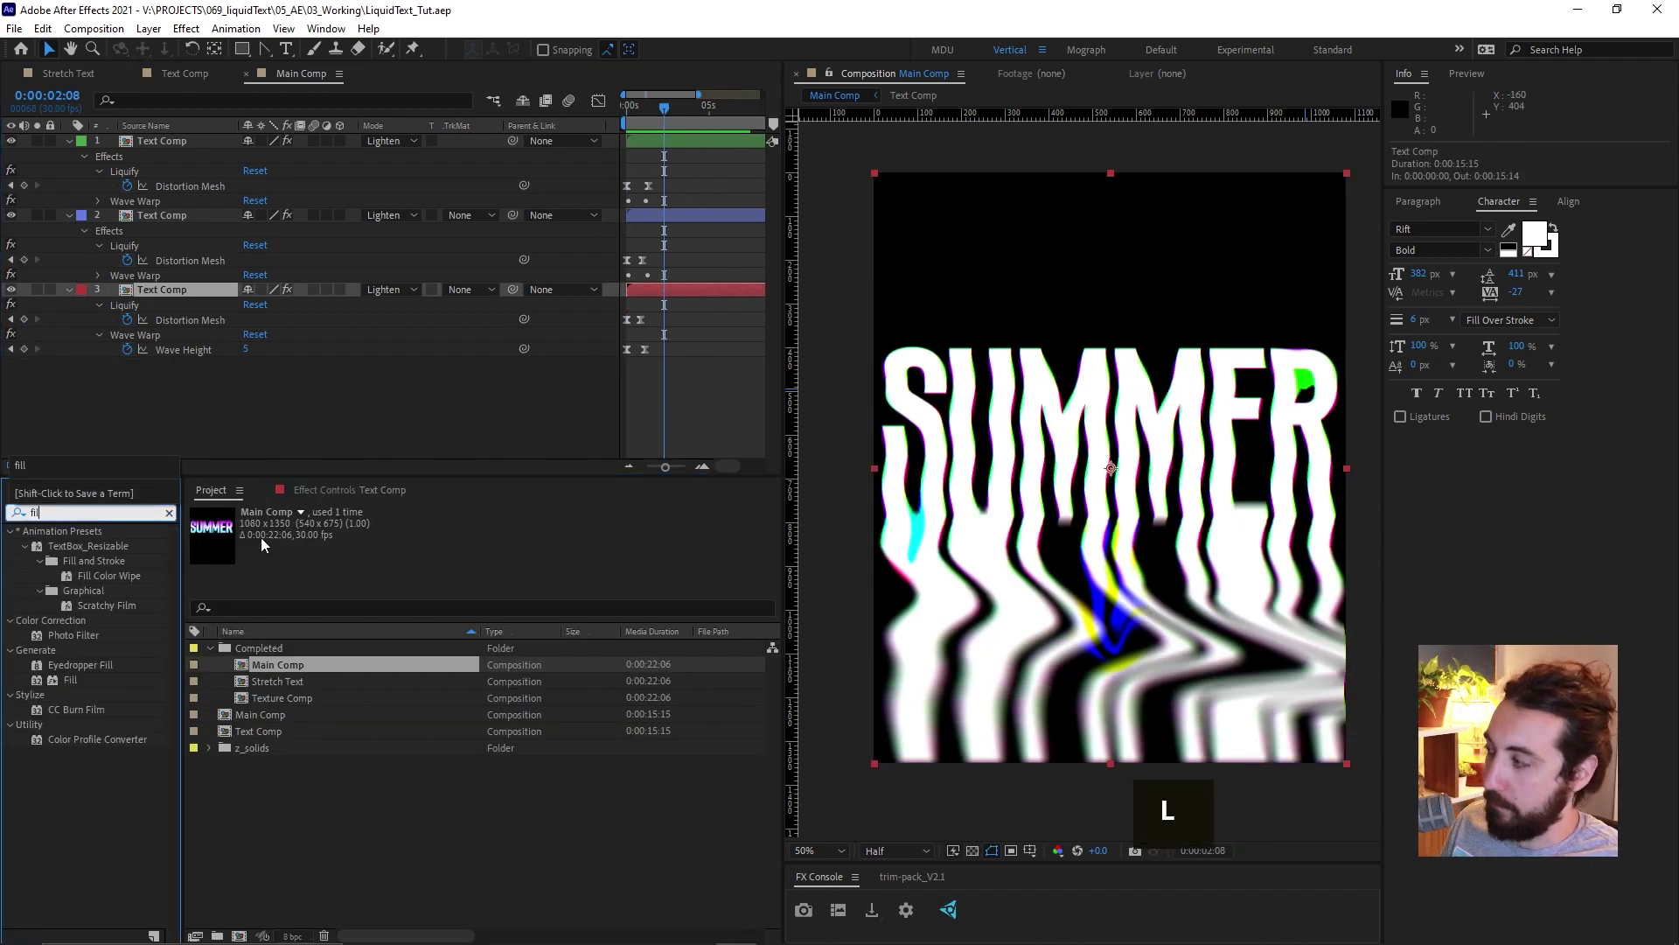
{"action": "double_click", "coordinate": [73, 619]}
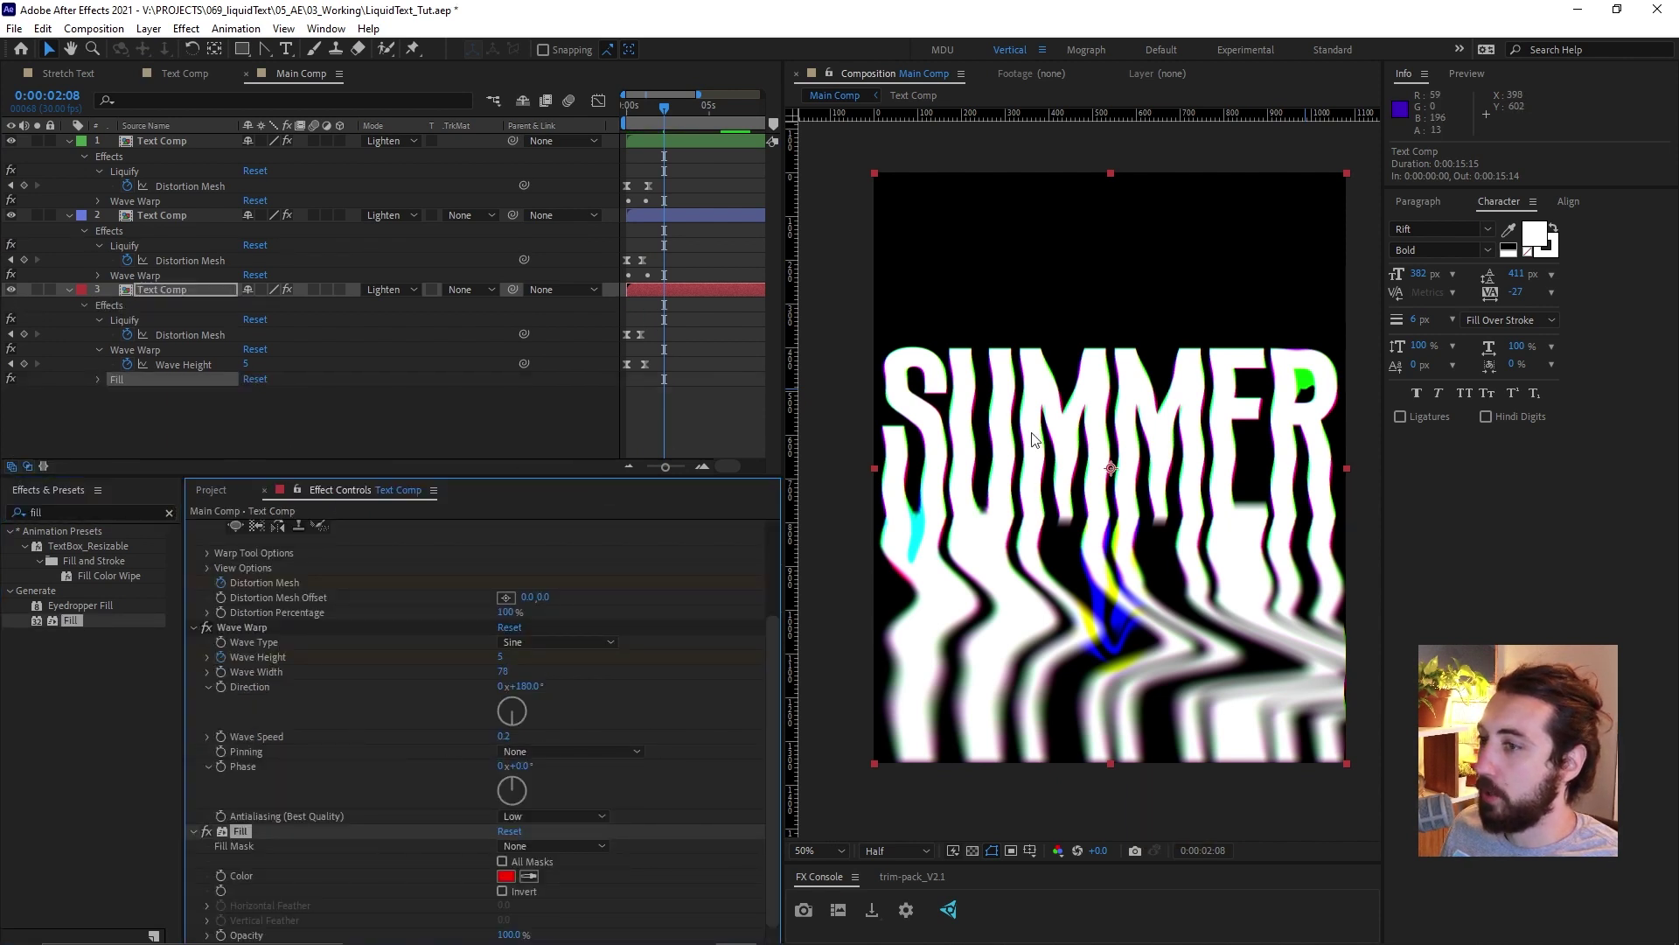
{"action": "left_click", "coordinate": [506, 877]}
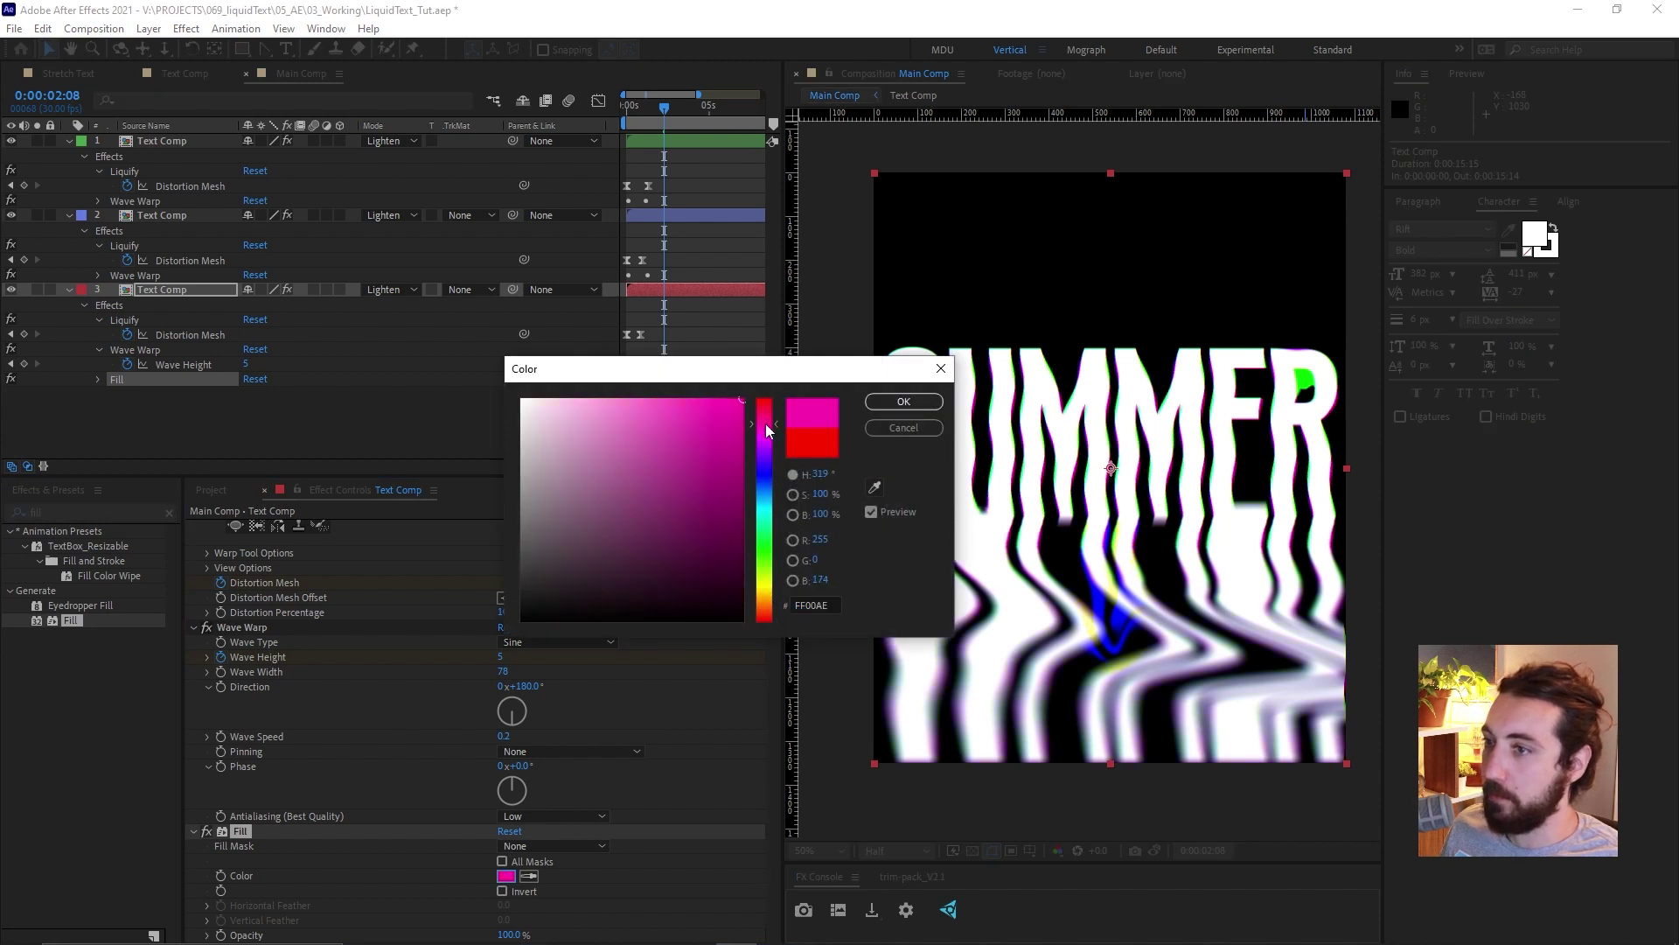
{"action": "left_click", "coordinate": [889, 404]}
- Give the second text layer a blue Fill effect
{"action": "left_click", "coordinate": [182, 215]}
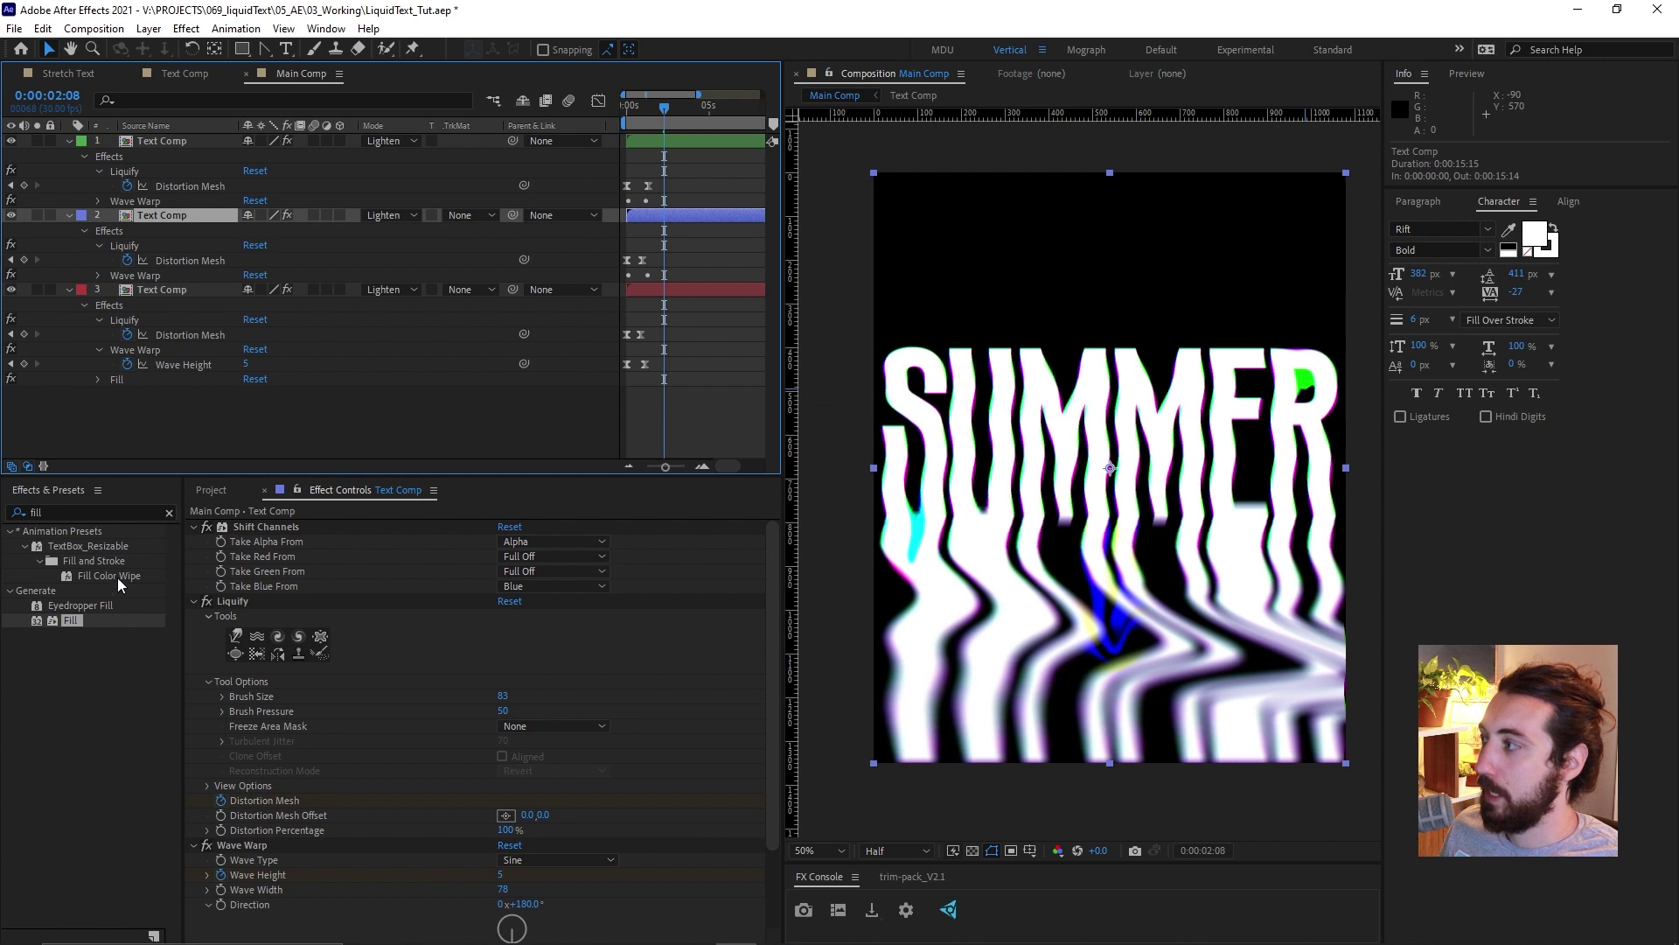
{"action": "double_click", "coordinate": [83, 622]}
{"action": "left_click", "coordinate": [508, 877]}
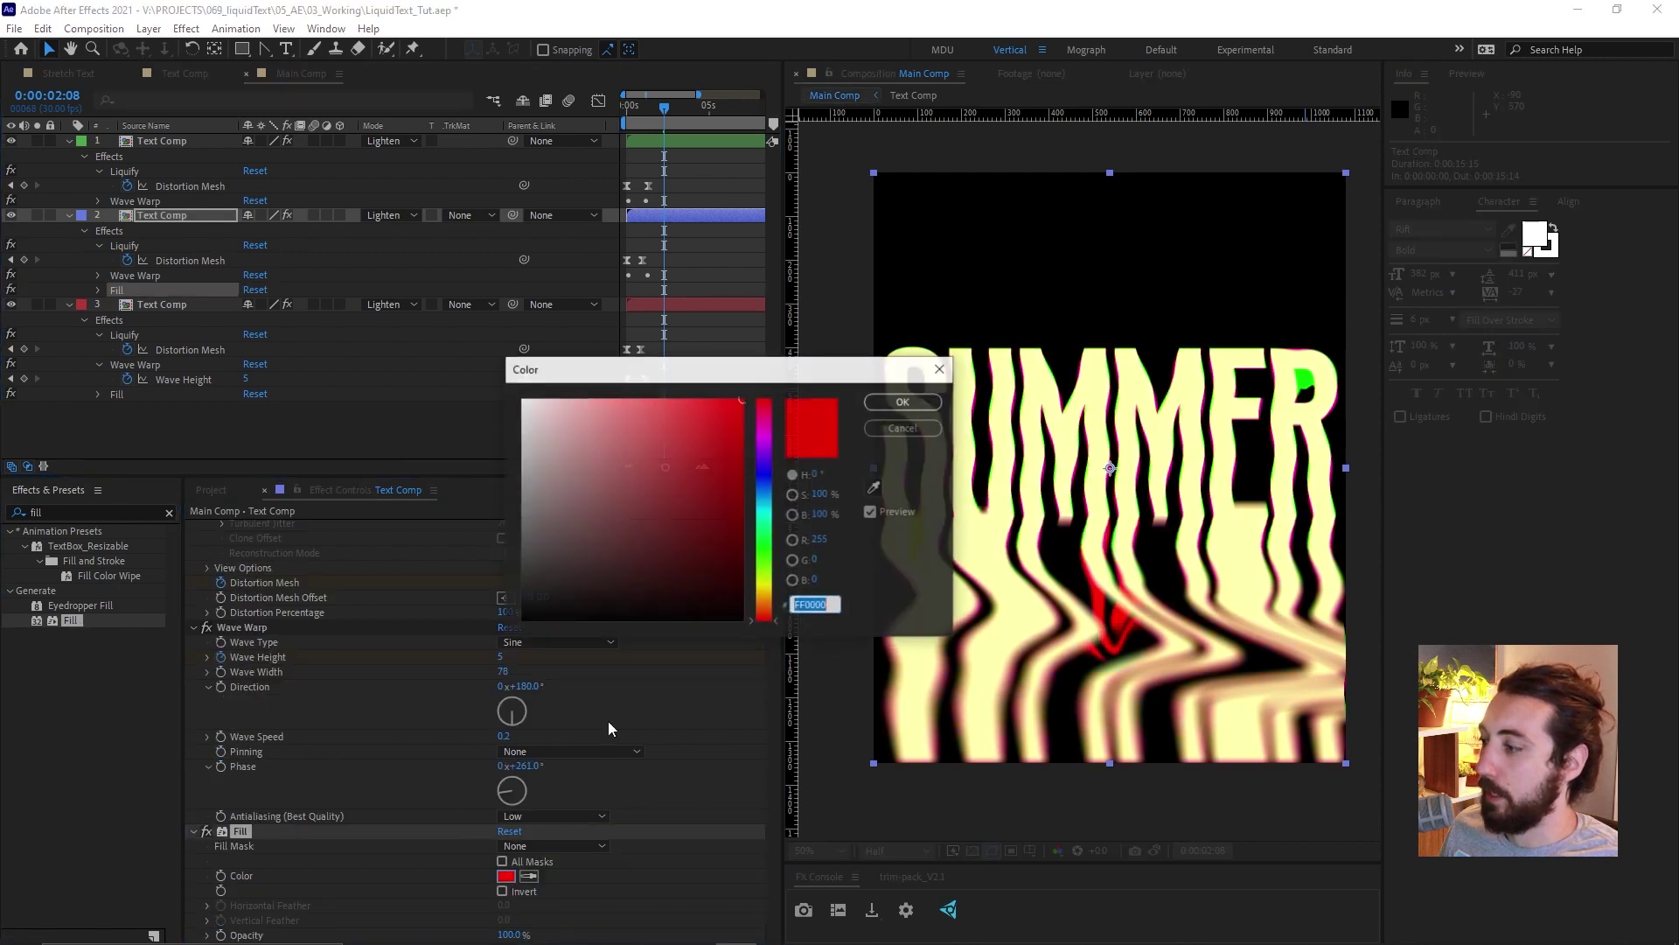
{"action": "left_click_drag", "start_coordinate": [775, 532], "coordinate": [776, 492]}
{"action": "left_click", "coordinate": [889, 399]}
- Give the top text layer a cyan Fill effect
{"action": "left_click", "coordinate": [176, 140]}
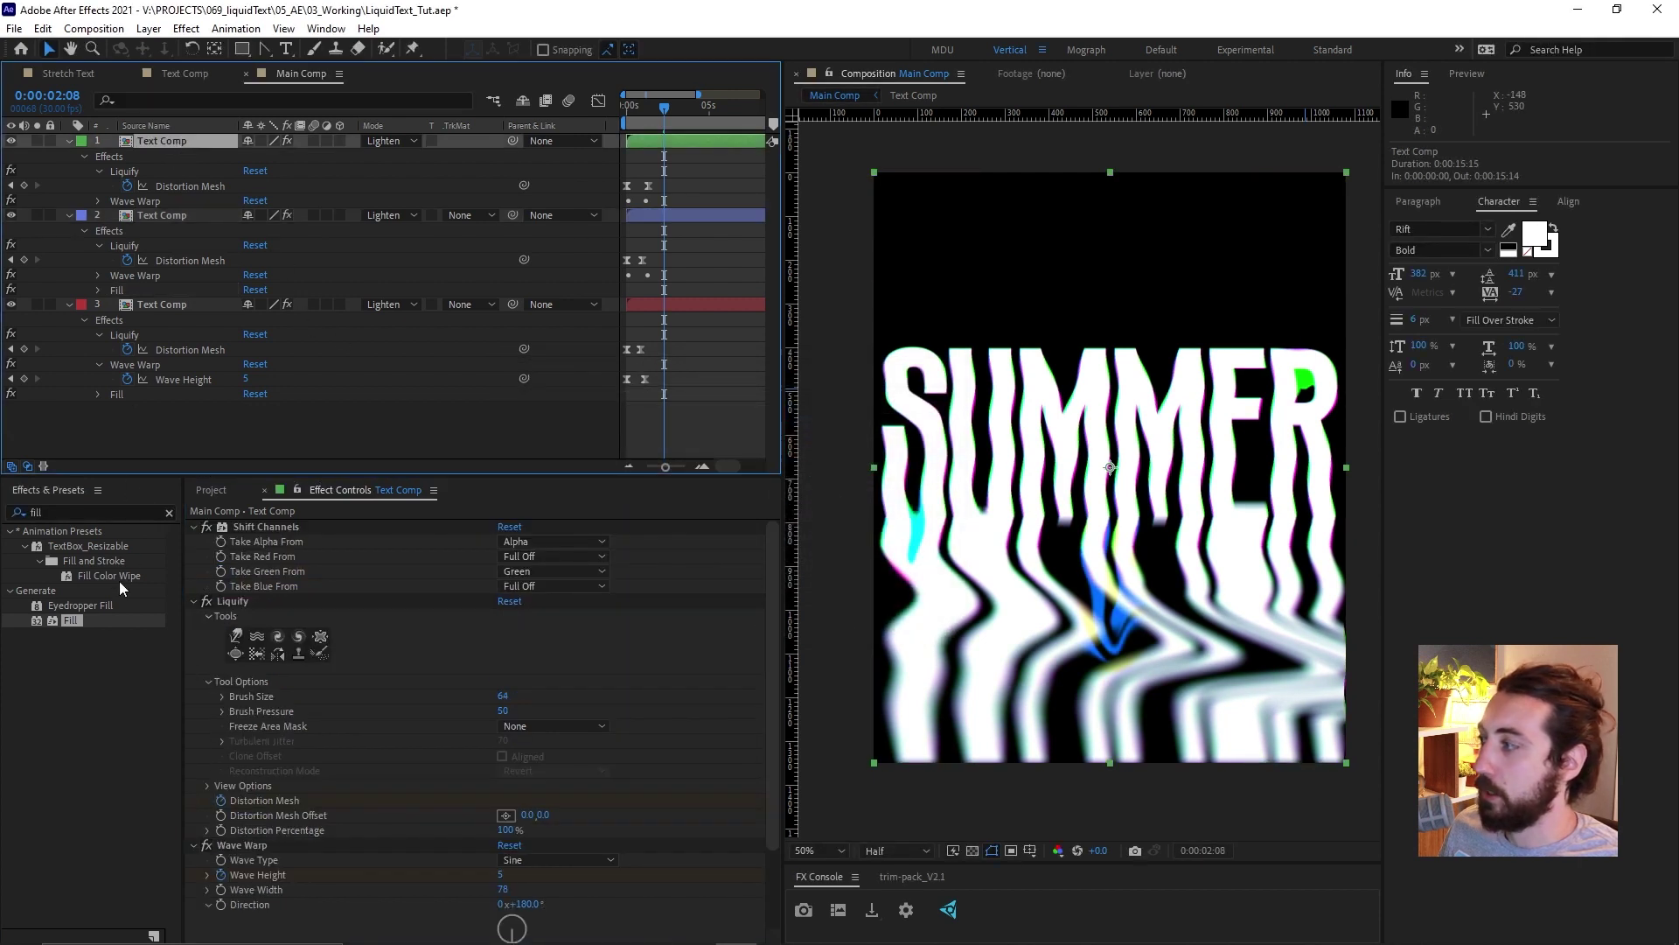
{"action": "double_click", "coordinate": [74, 619]}
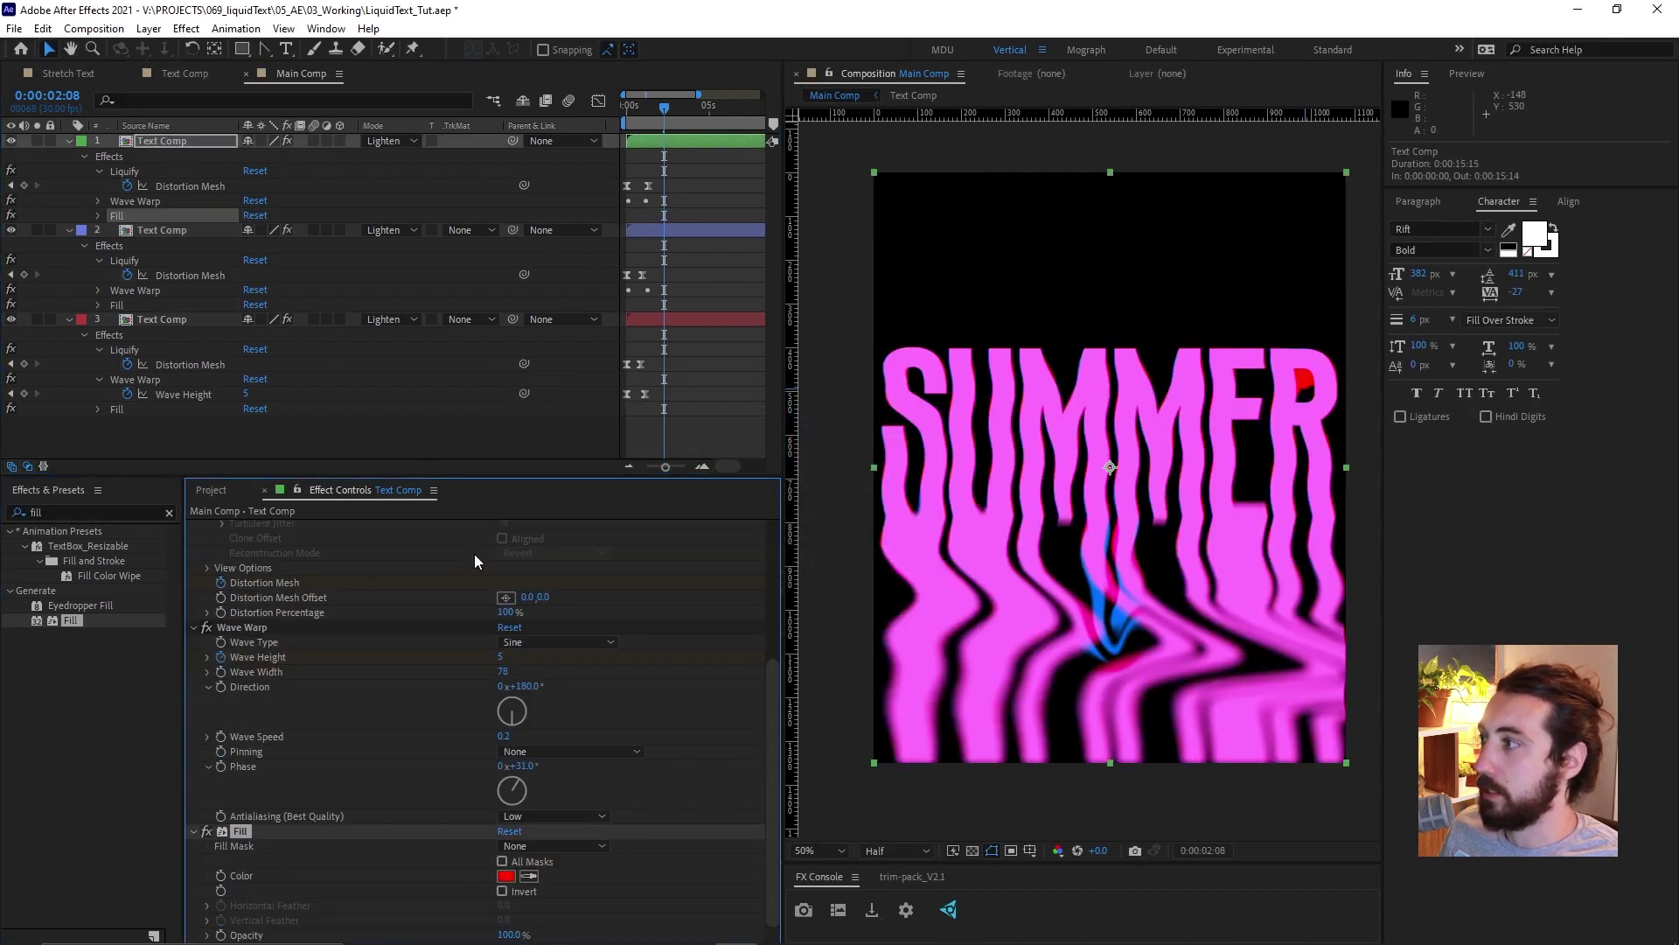
{"action": "left_click", "coordinate": [506, 876]}
{"action": "left_click_drag", "start_coordinate": [760, 617], "coordinate": [786, 516]}
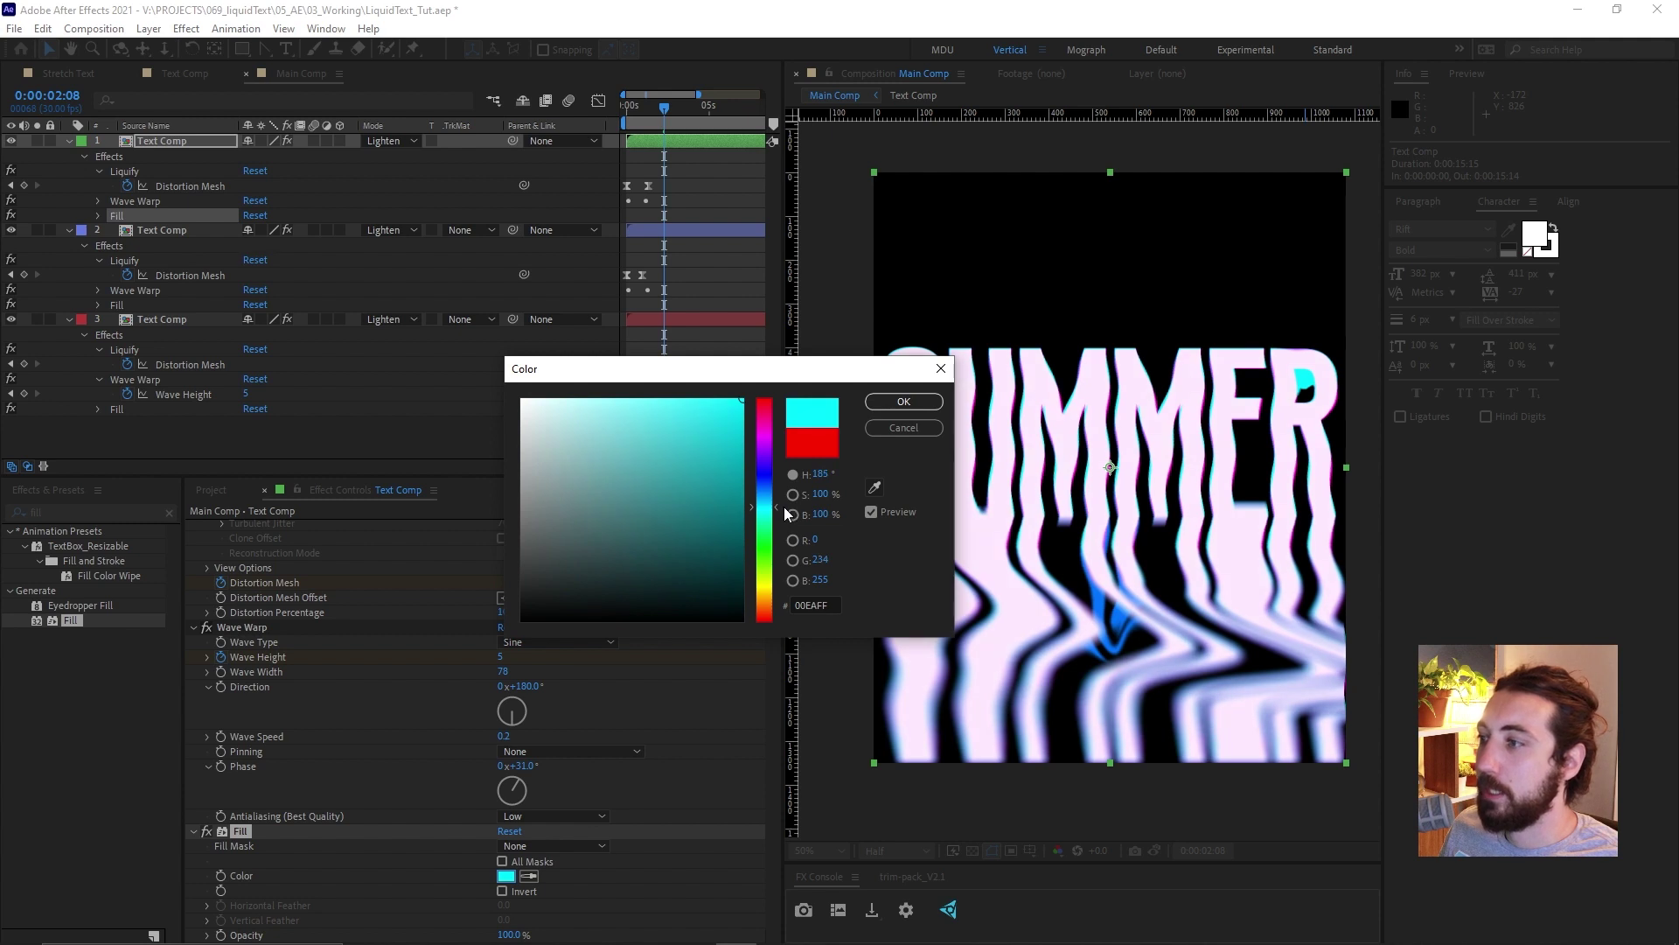
{"action": "left_click", "coordinate": [903, 402]}
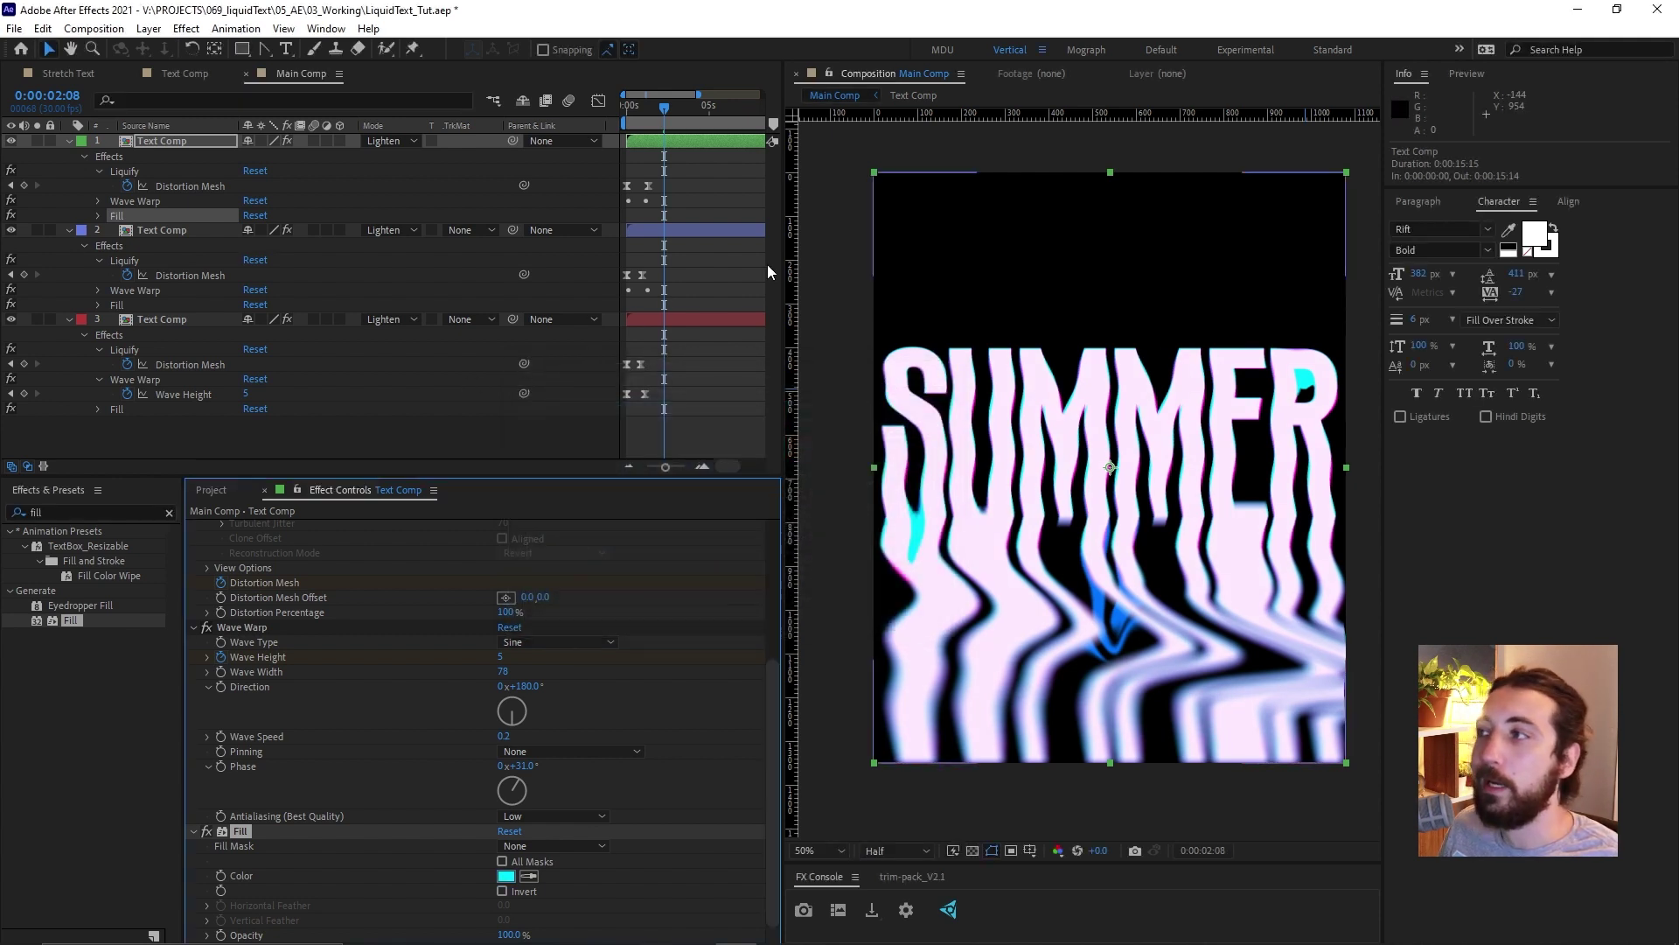
- Create a new adjustment layer and apply Gradient Ramp to it
{"action": "right_click", "coordinate": [664, 427]}
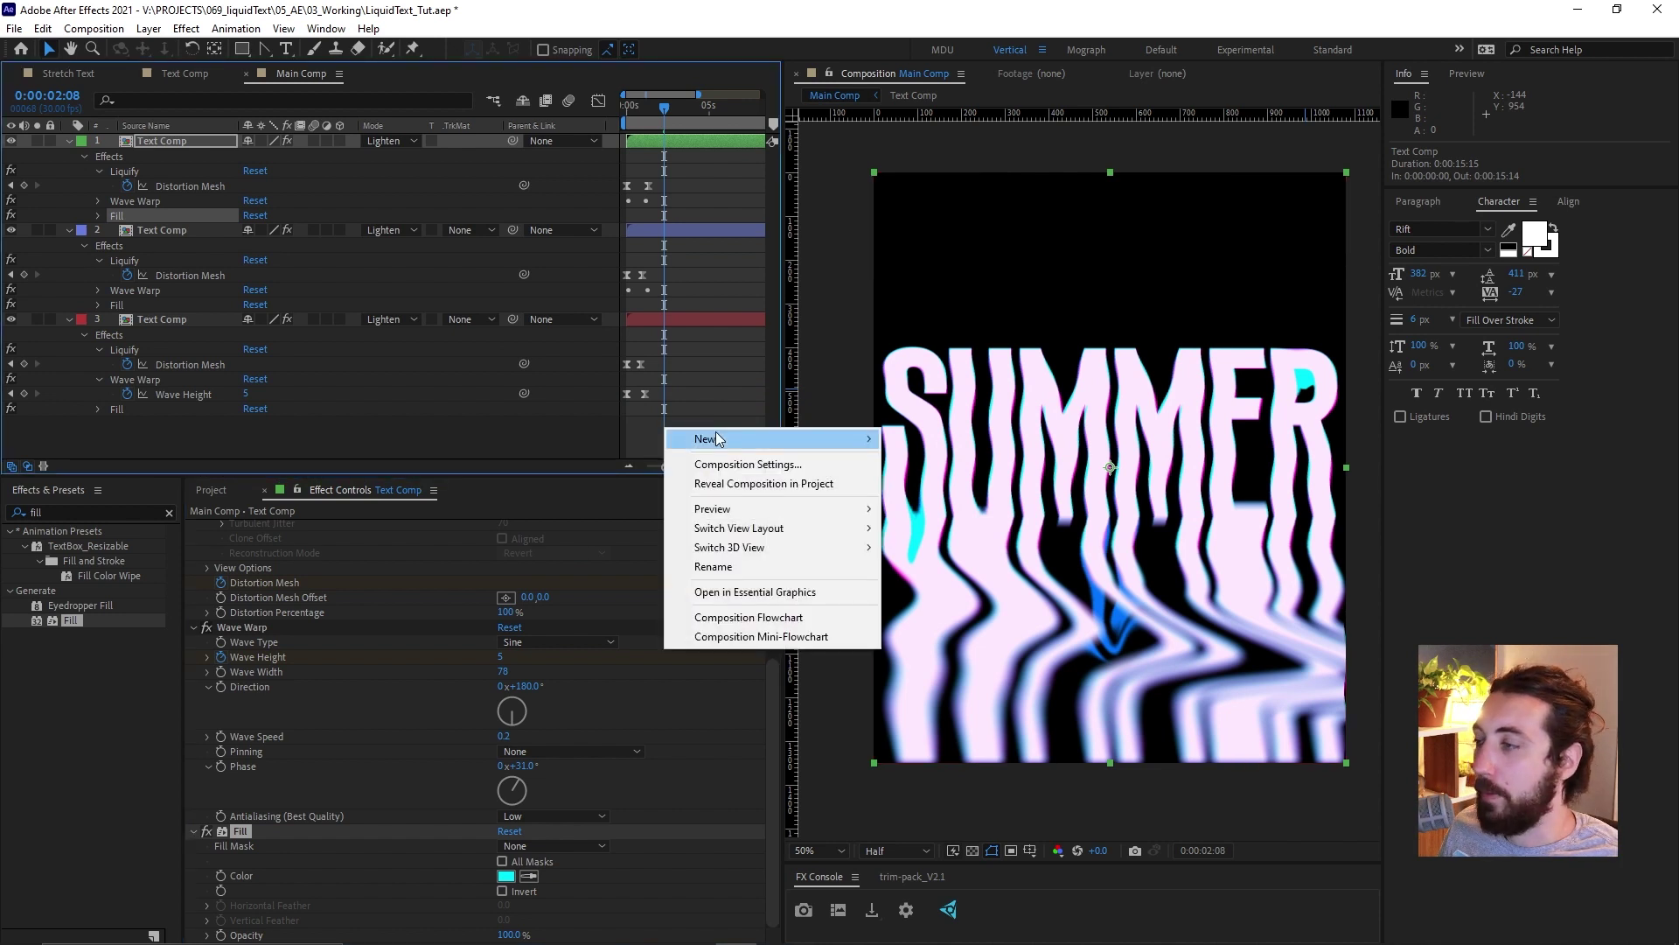
{"action": "mouse_move", "coordinate": [713, 438]}
{"action": "left_click", "coordinate": [1026, 579]}
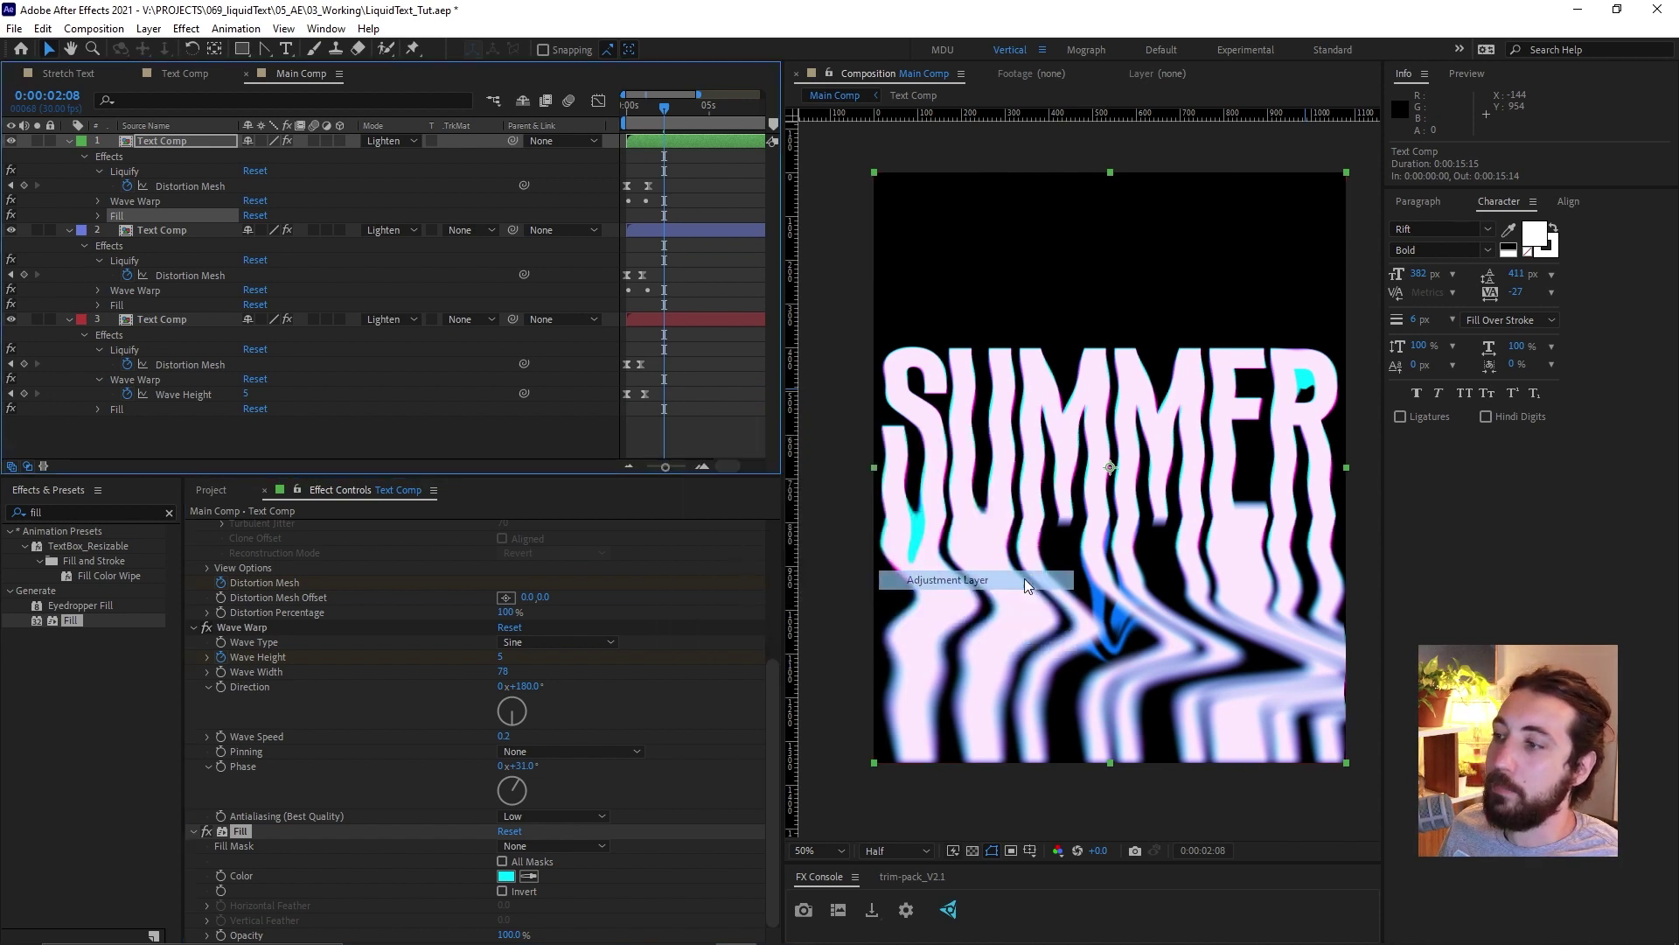
{"action": "left_click", "coordinate": [45, 514]}
{"action": "type", "text": "grad"}
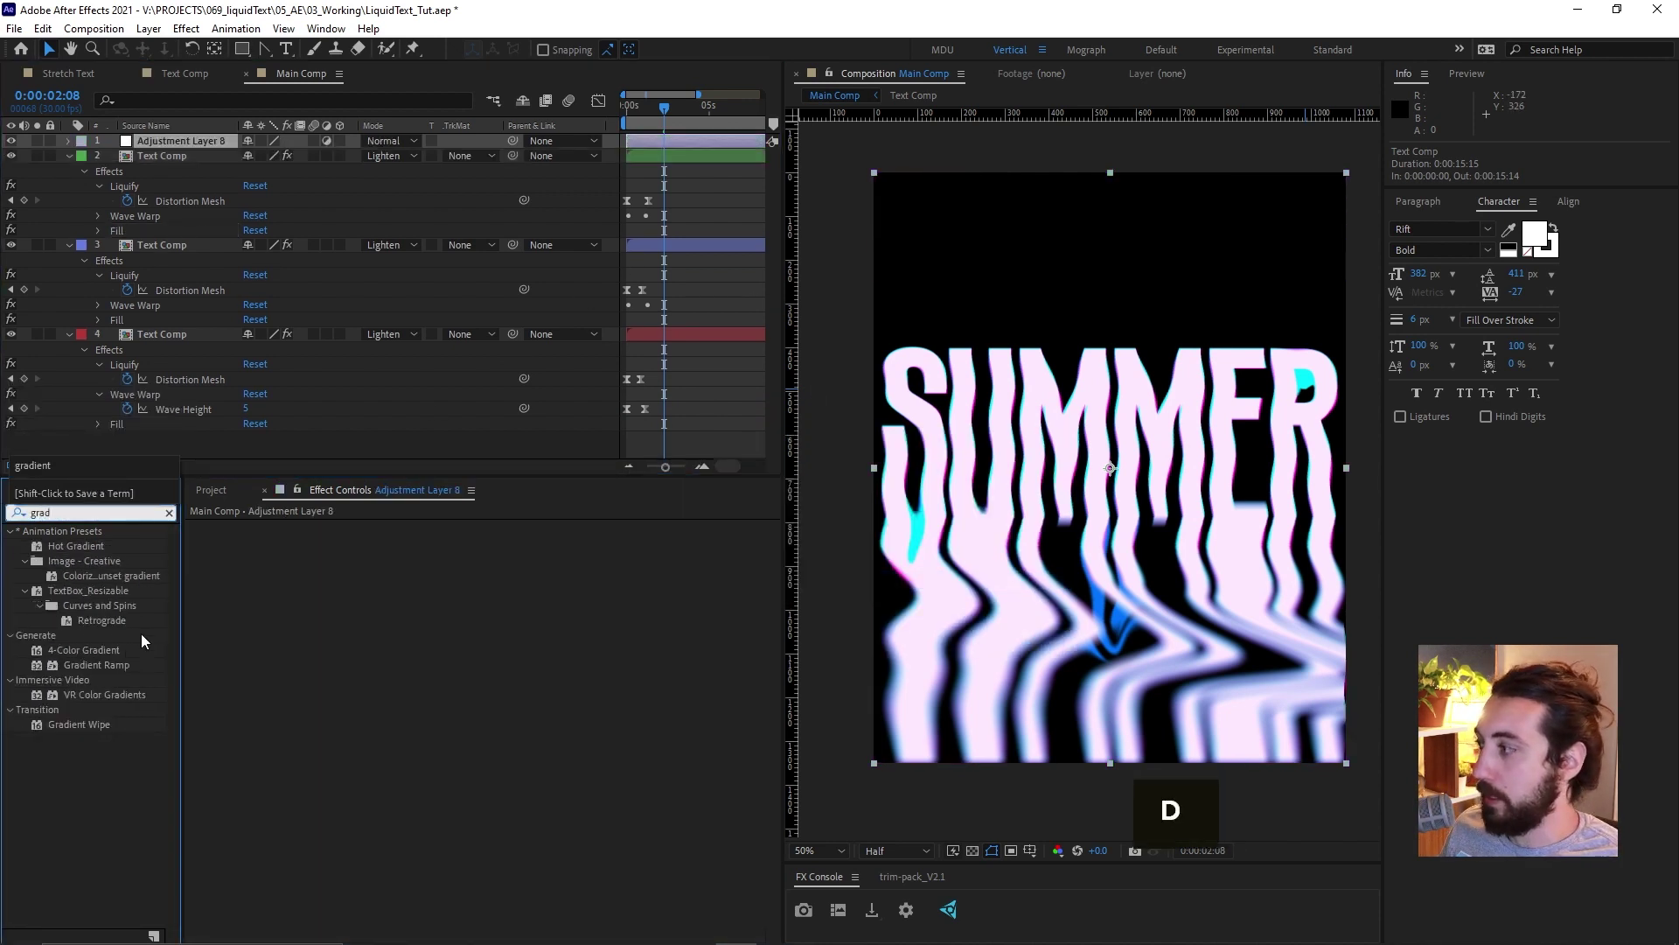
{"action": "double_click", "coordinate": [117, 667]}
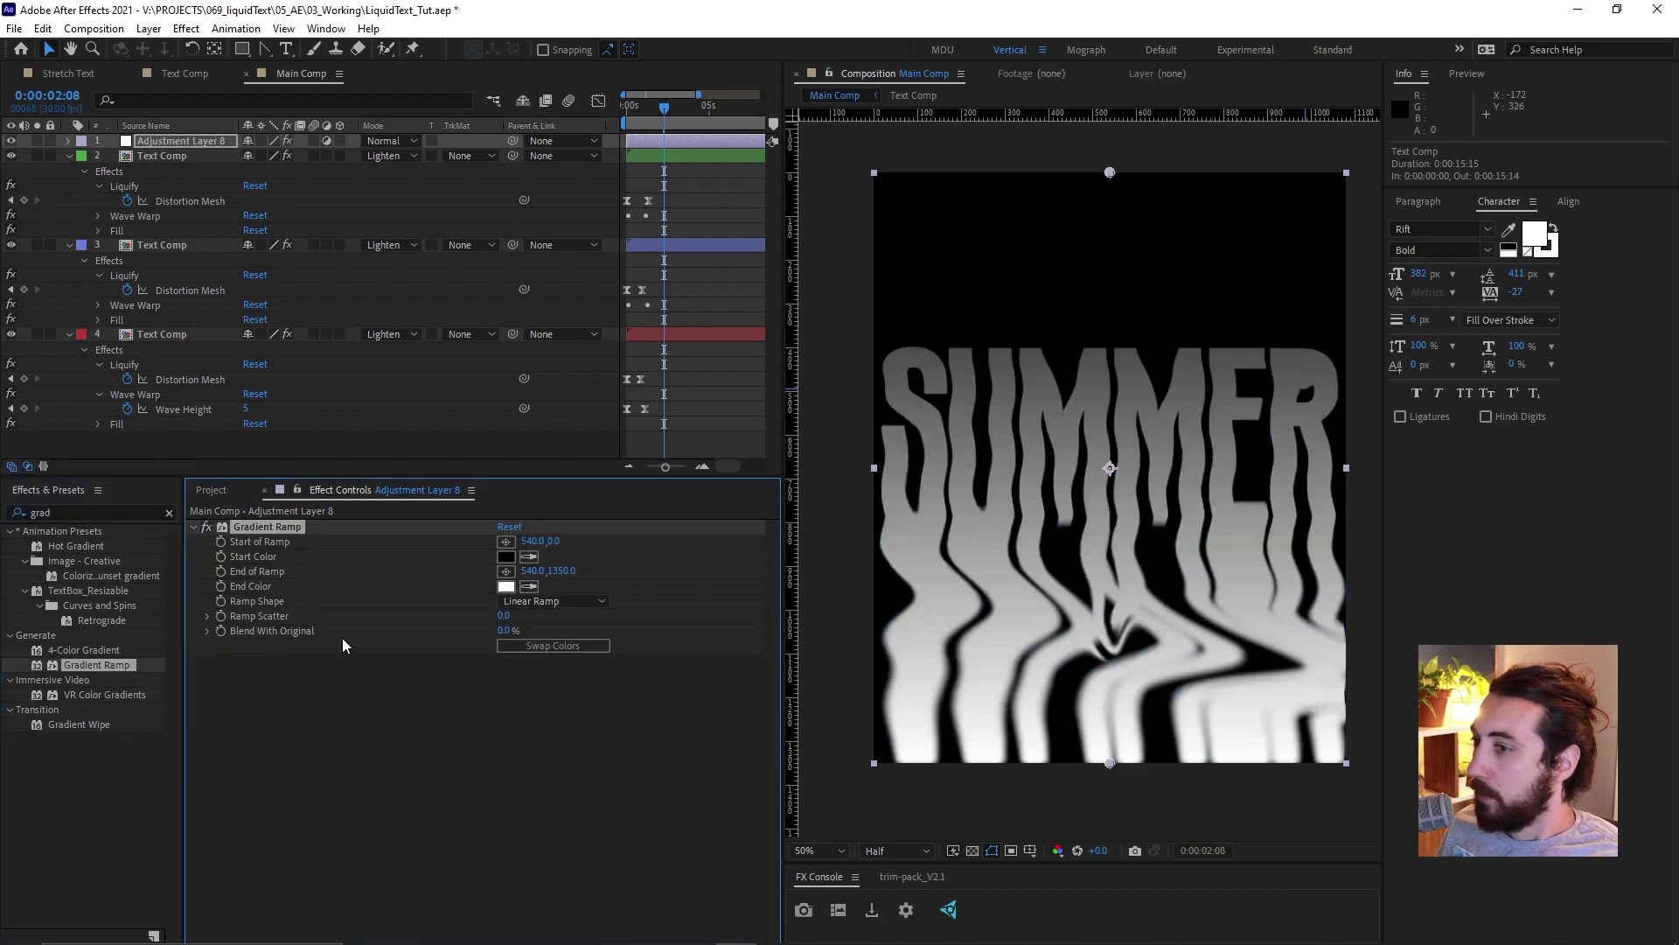
- Set the ramp's start colour to magenta F004FF and end colour to orange F6A422
{"action": "left_click", "coordinate": [506, 557]}
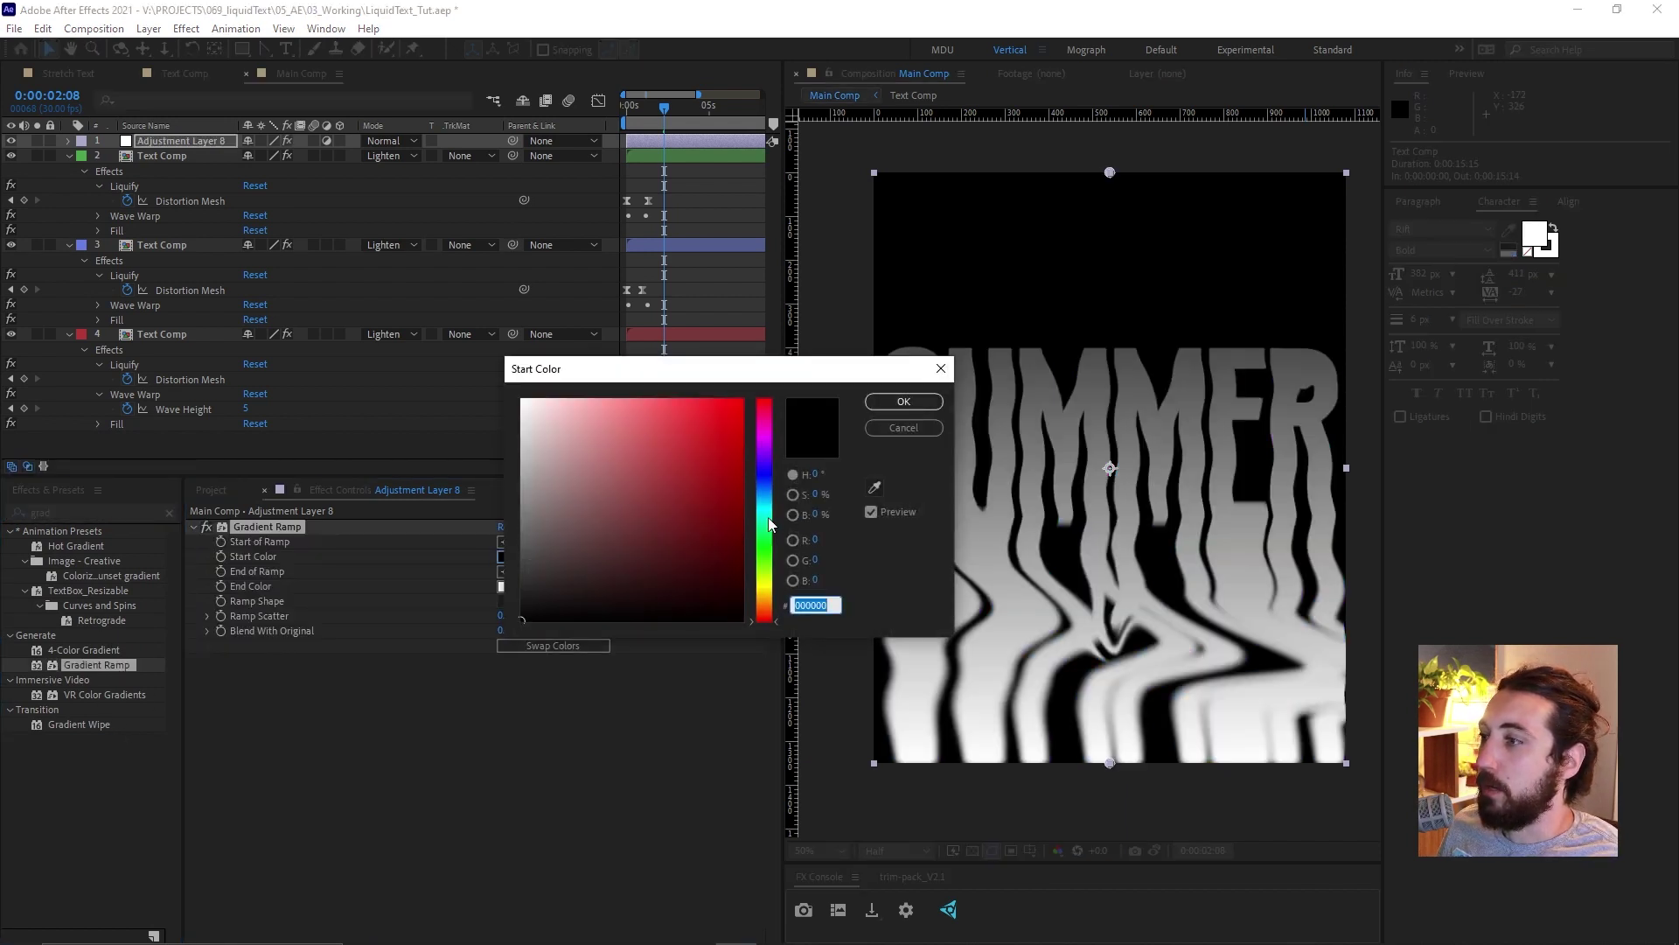
{"action": "left_click_drag", "start_coordinate": [772, 514], "coordinate": [769, 434]}
{"action": "left_click", "coordinate": [739, 412]}
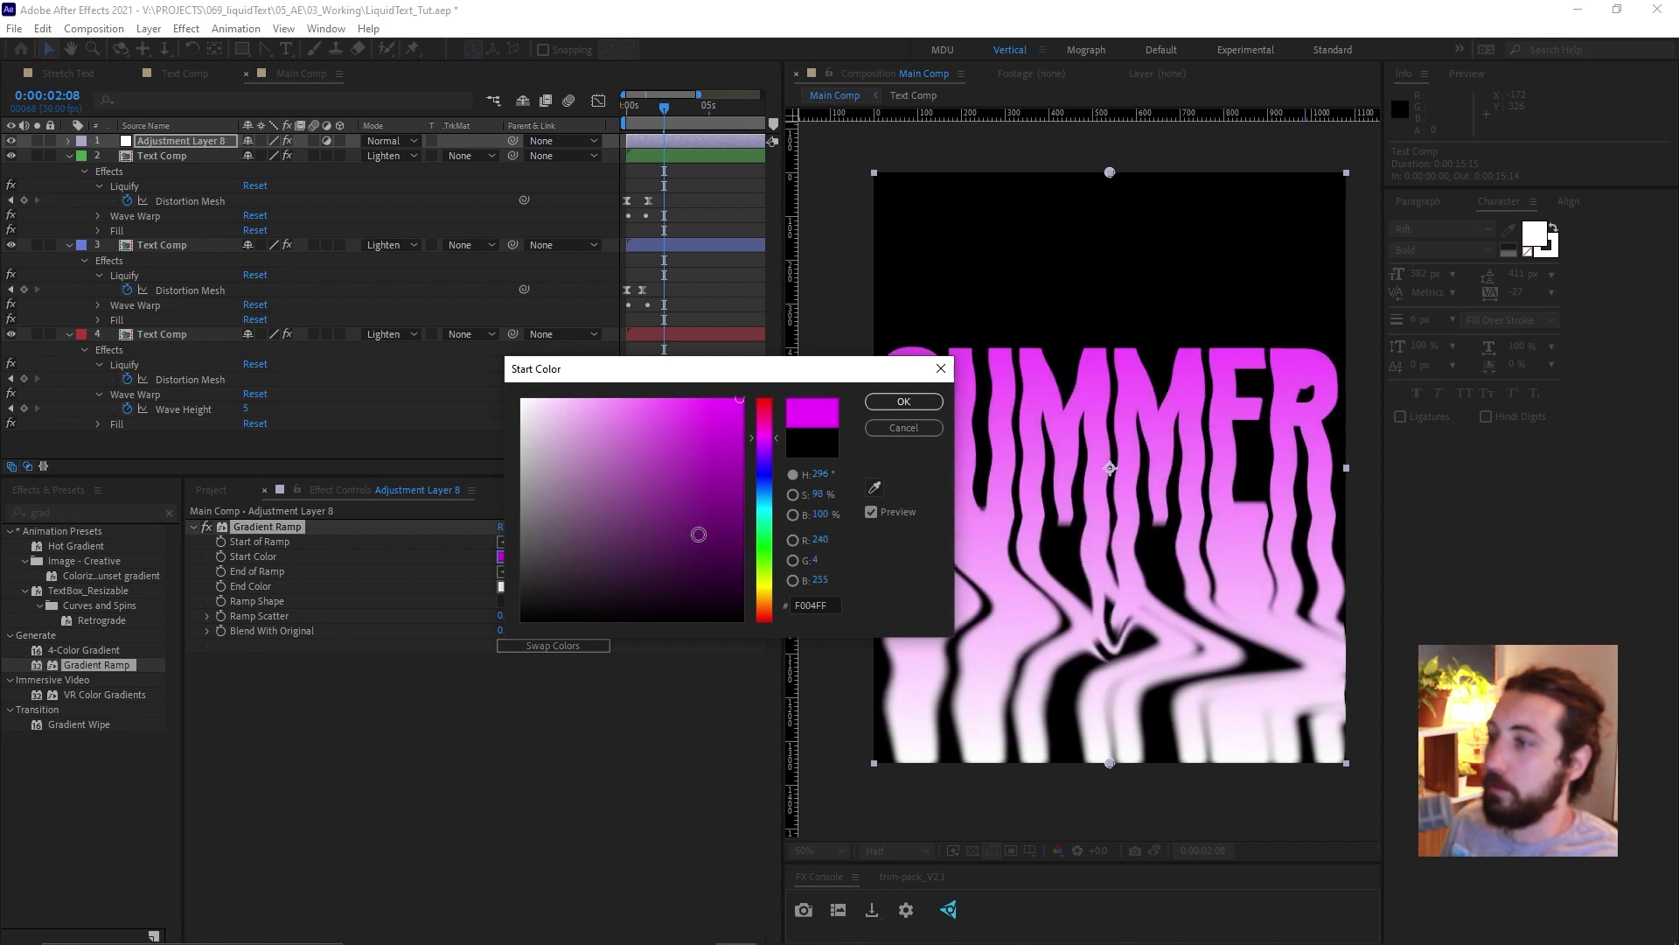
{"action": "key", "text": "Return"}
{"action": "left_click", "coordinate": [501, 586]}
{"action": "left_click", "coordinate": [765, 599]}
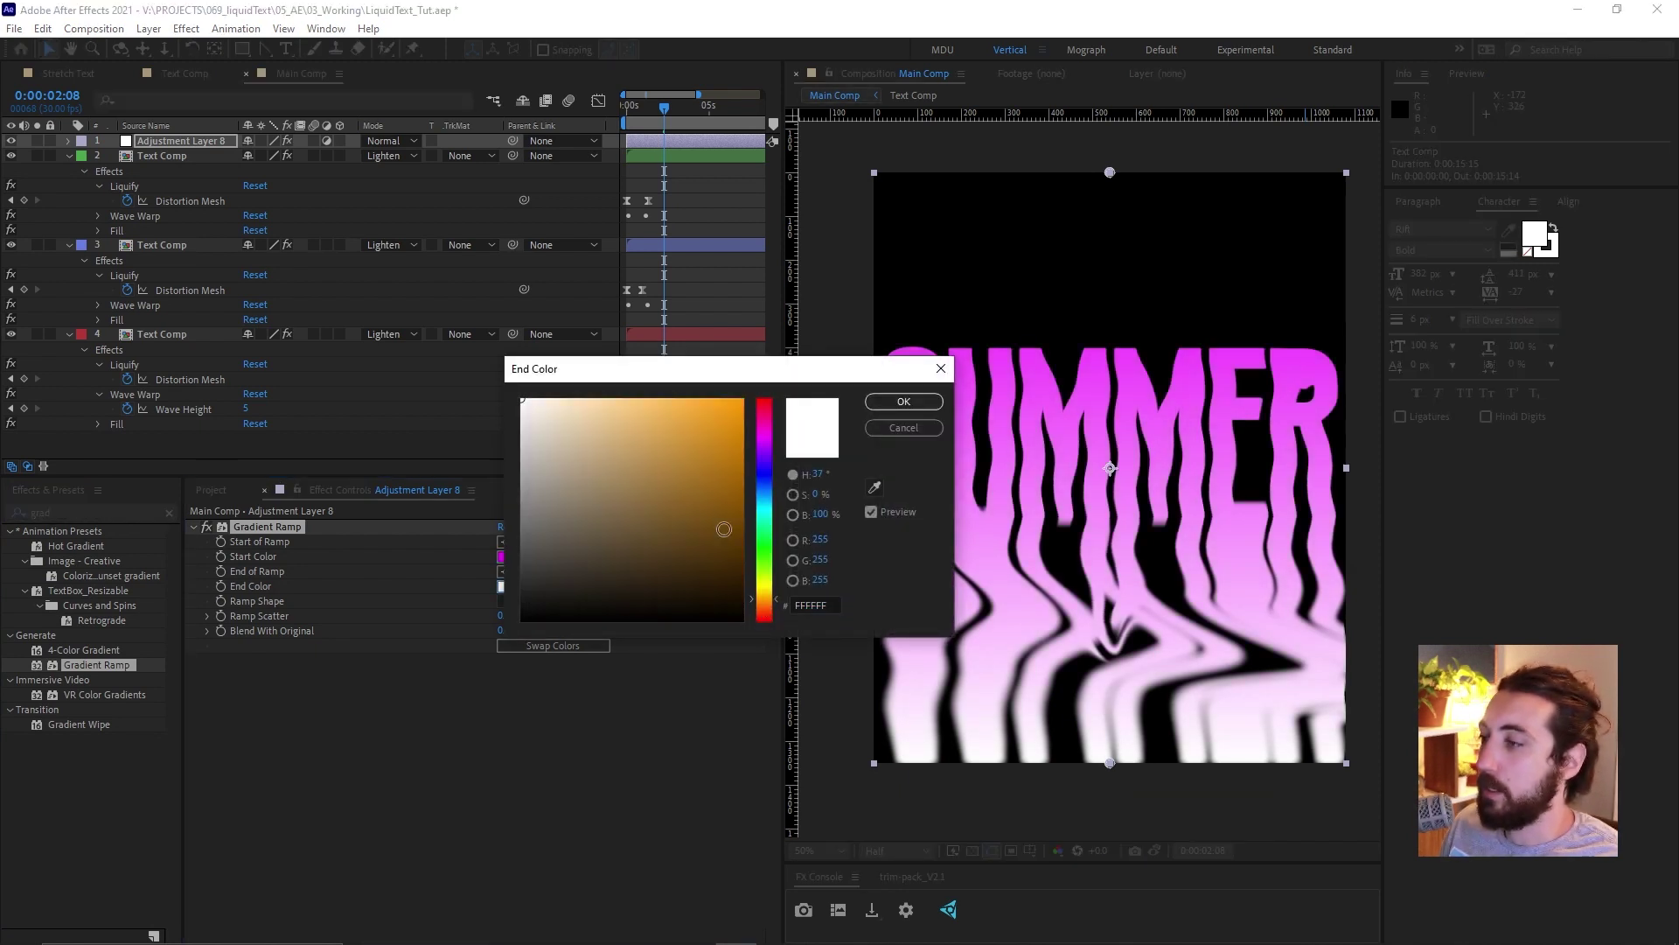
{"action": "mouse_move", "coordinate": [723, 519]}
{"action": "left_mouse_down"}
{"action": "mouse_move", "coordinate": [709, 369]}
{"action": "mouse_move", "coordinate": [712, 406]}
{"action": "left_mouse_up"}
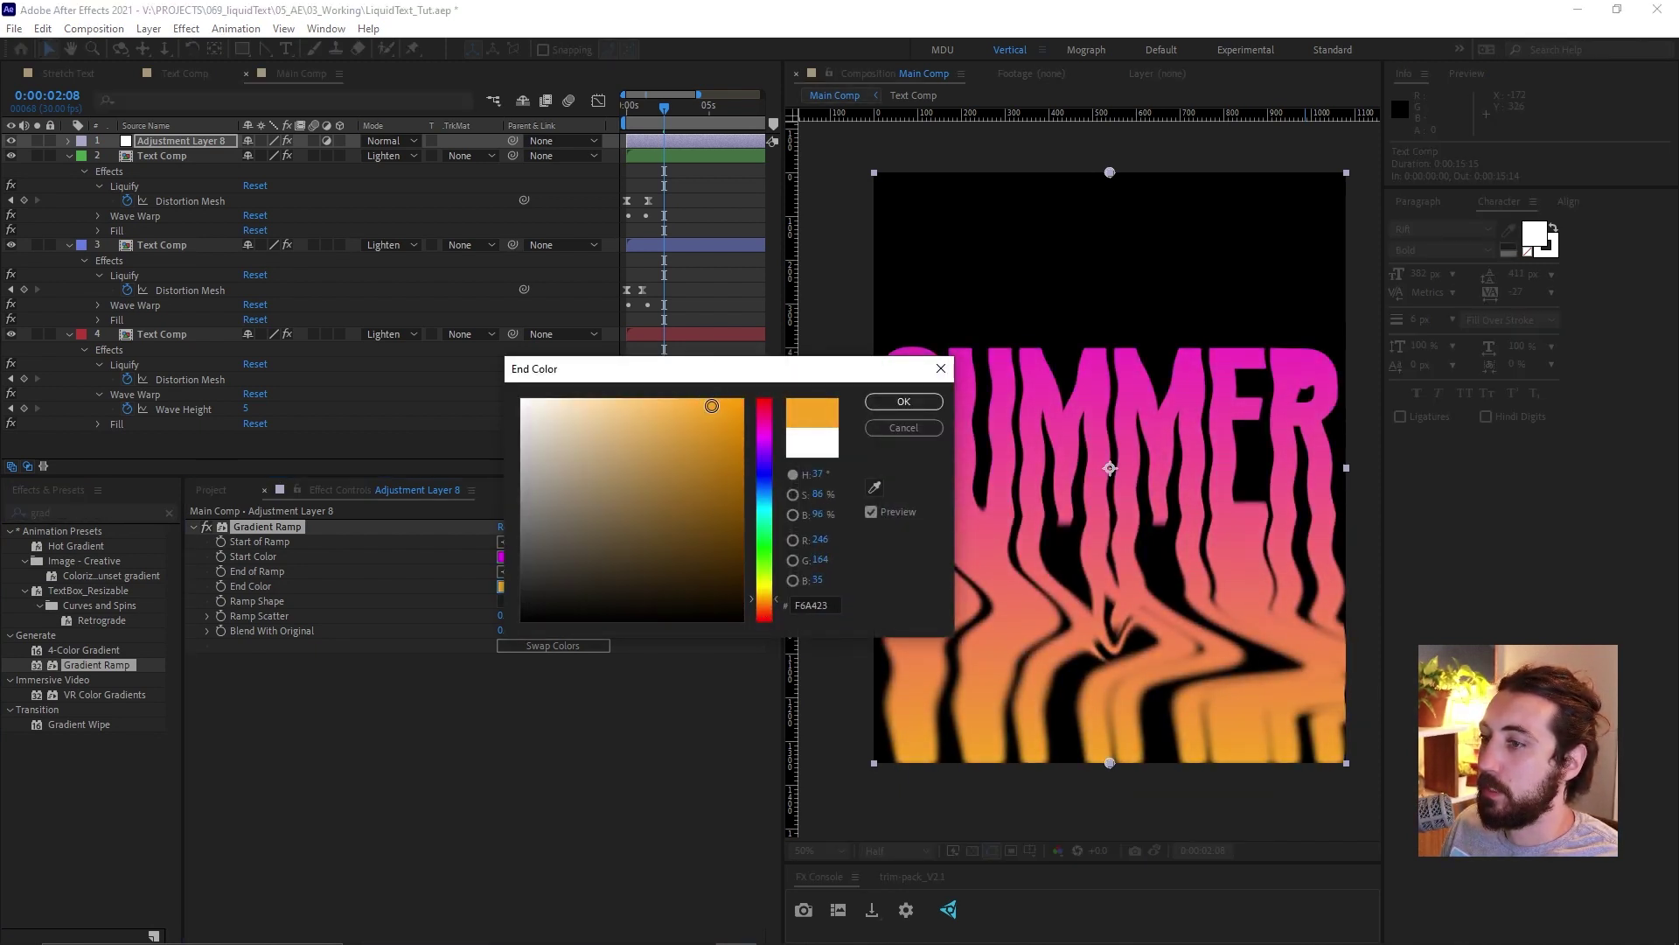
{"action": "left_click", "coordinate": [902, 403]}
- Cycle the adjustment layer's blend mode to Hard Light and scrub back to review the gradient
{"action": "left_click", "coordinate": [231, 140]}
{"action": "key", "text": "shift+equal"}
{"action": "key", "text": "shift+equal"}
{"action": "key", "text": "shift+equal"}
{"action": "key", "text": "shift+equal"}
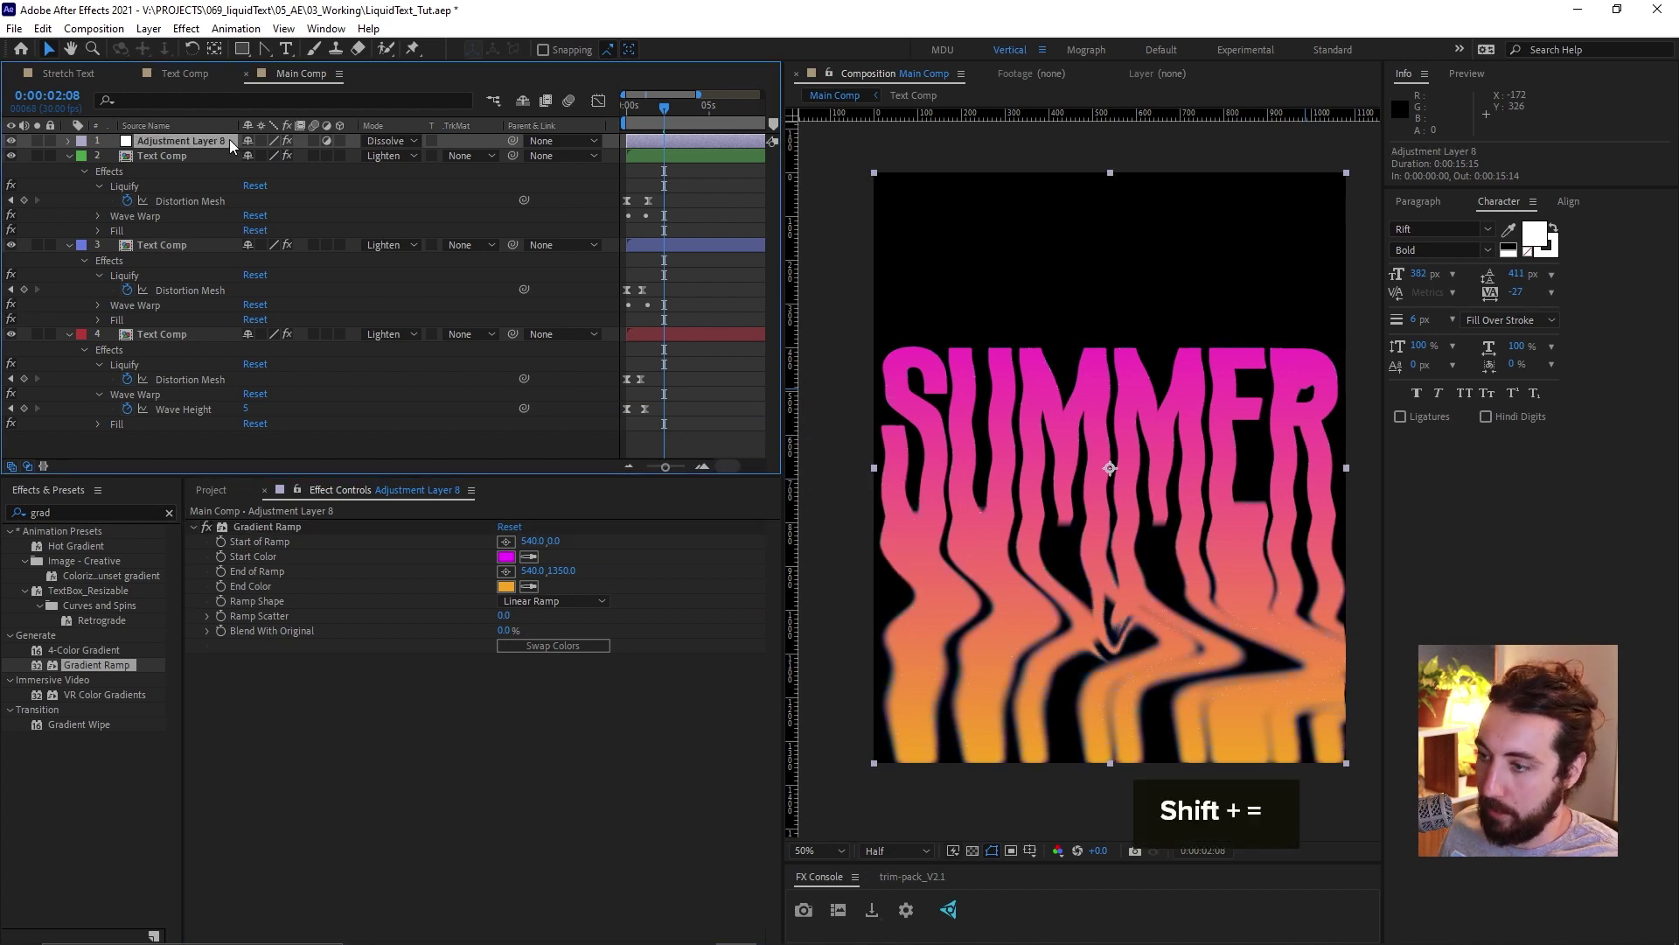
{"action": "key", "text": "shift+equal"}
{"action": "key", "text": "shift+equal"}
{"action": "key", "text": "shift+equal"}
{"action": "key", "text": "shift+equal"}
{"action": "key", "text": "shift+equal"}
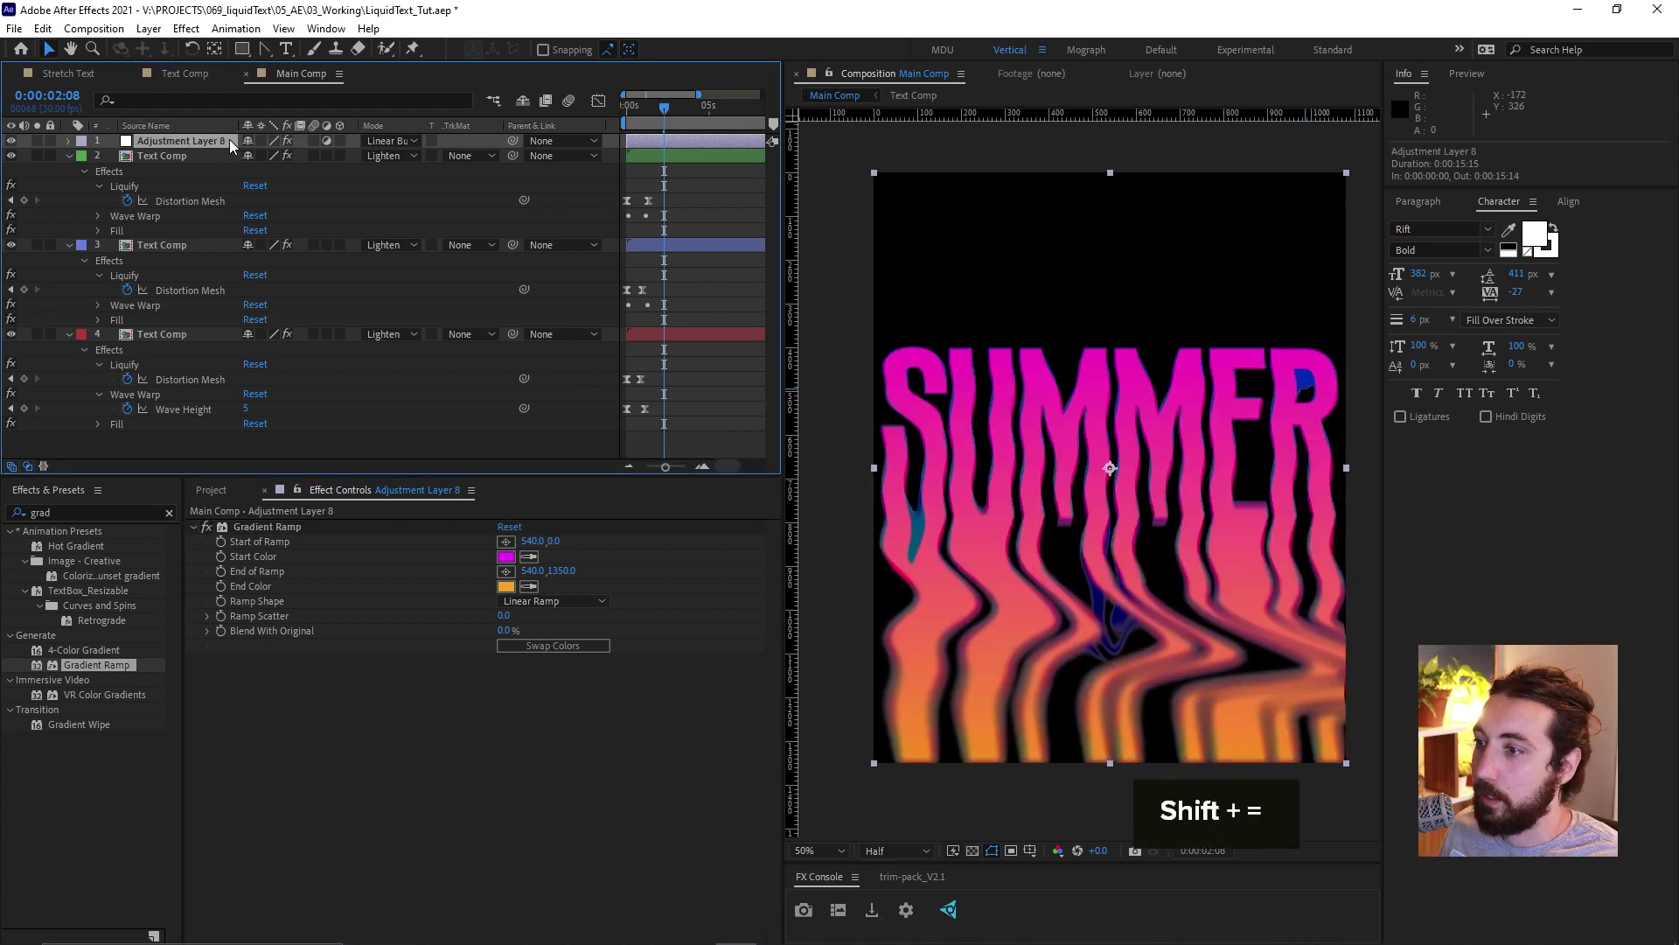
{"action": "key", "text": "shift+minus"}
{"action": "key", "text": "shift+minus"}
{"action": "key", "text": "shift+equal"}
{"action": "key", "text": "shift+equal"}
{"action": "key", "text": "shift+equal"}
{"action": "key", "text": "shift+equal"}
{"action": "key", "text": "shift+equal"}
{"action": "key", "text": "shift+equal"}
{"action": "key", "text": "shift+equal"}
{"action": "key", "text": "shift+equal"}
{"action": "key", "text": "shift+equal"}
{"action": "key", "text": "shift+equal"}
{"action": "key", "text": "shift+equal"}
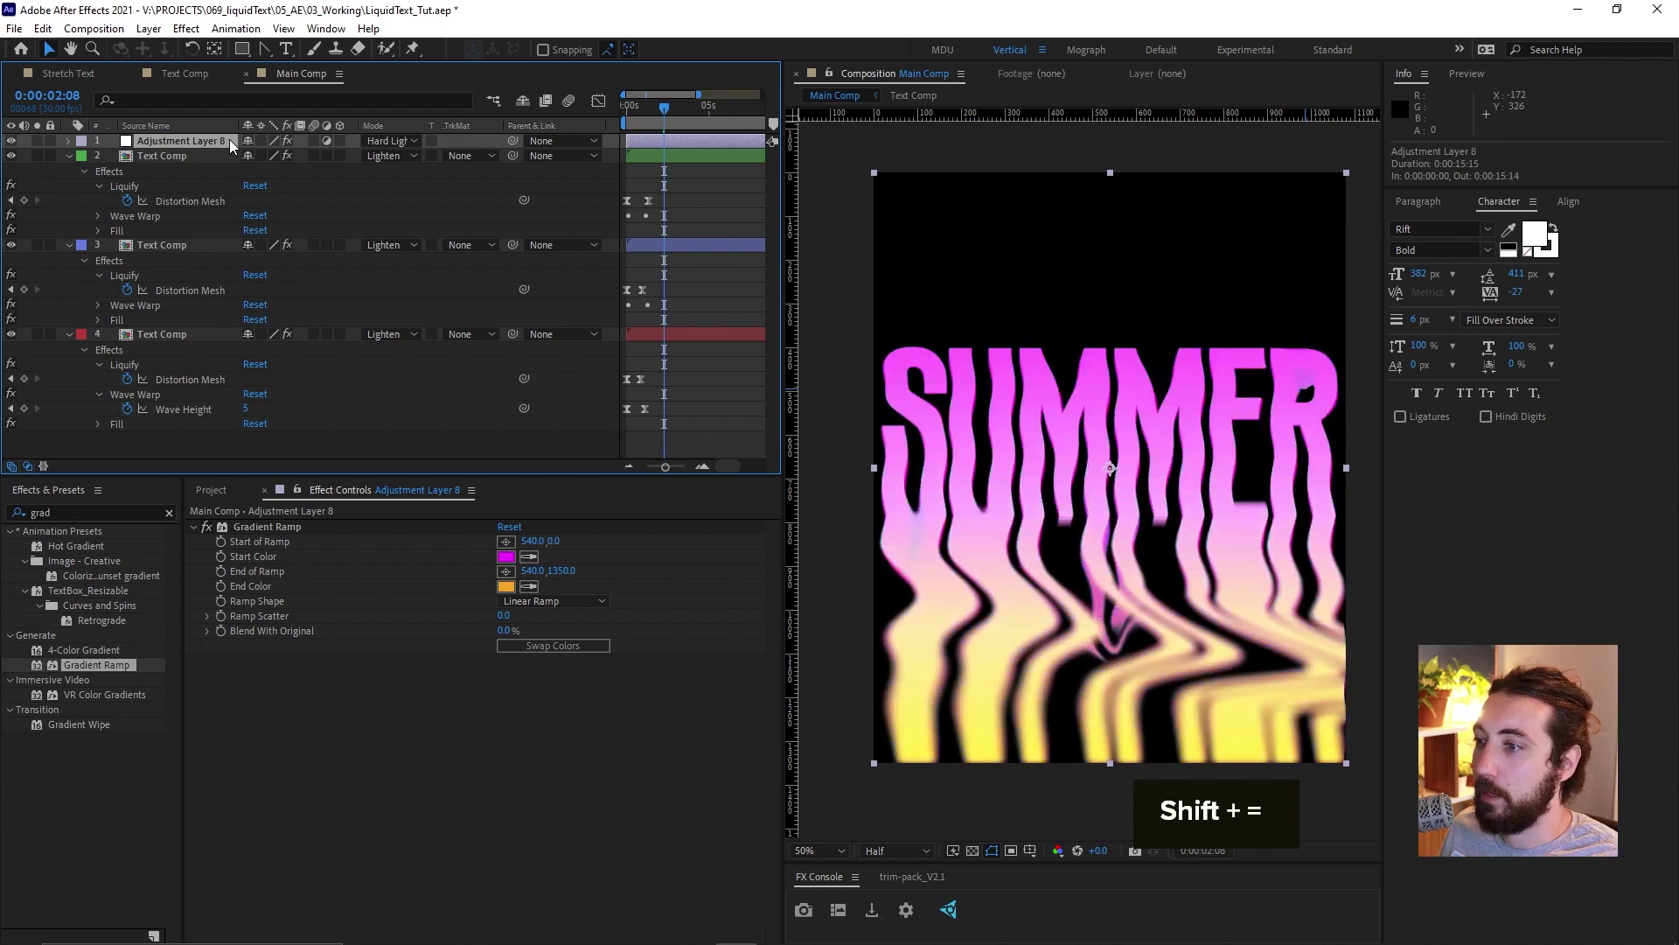
{"action": "key", "text": "shift+minus"}
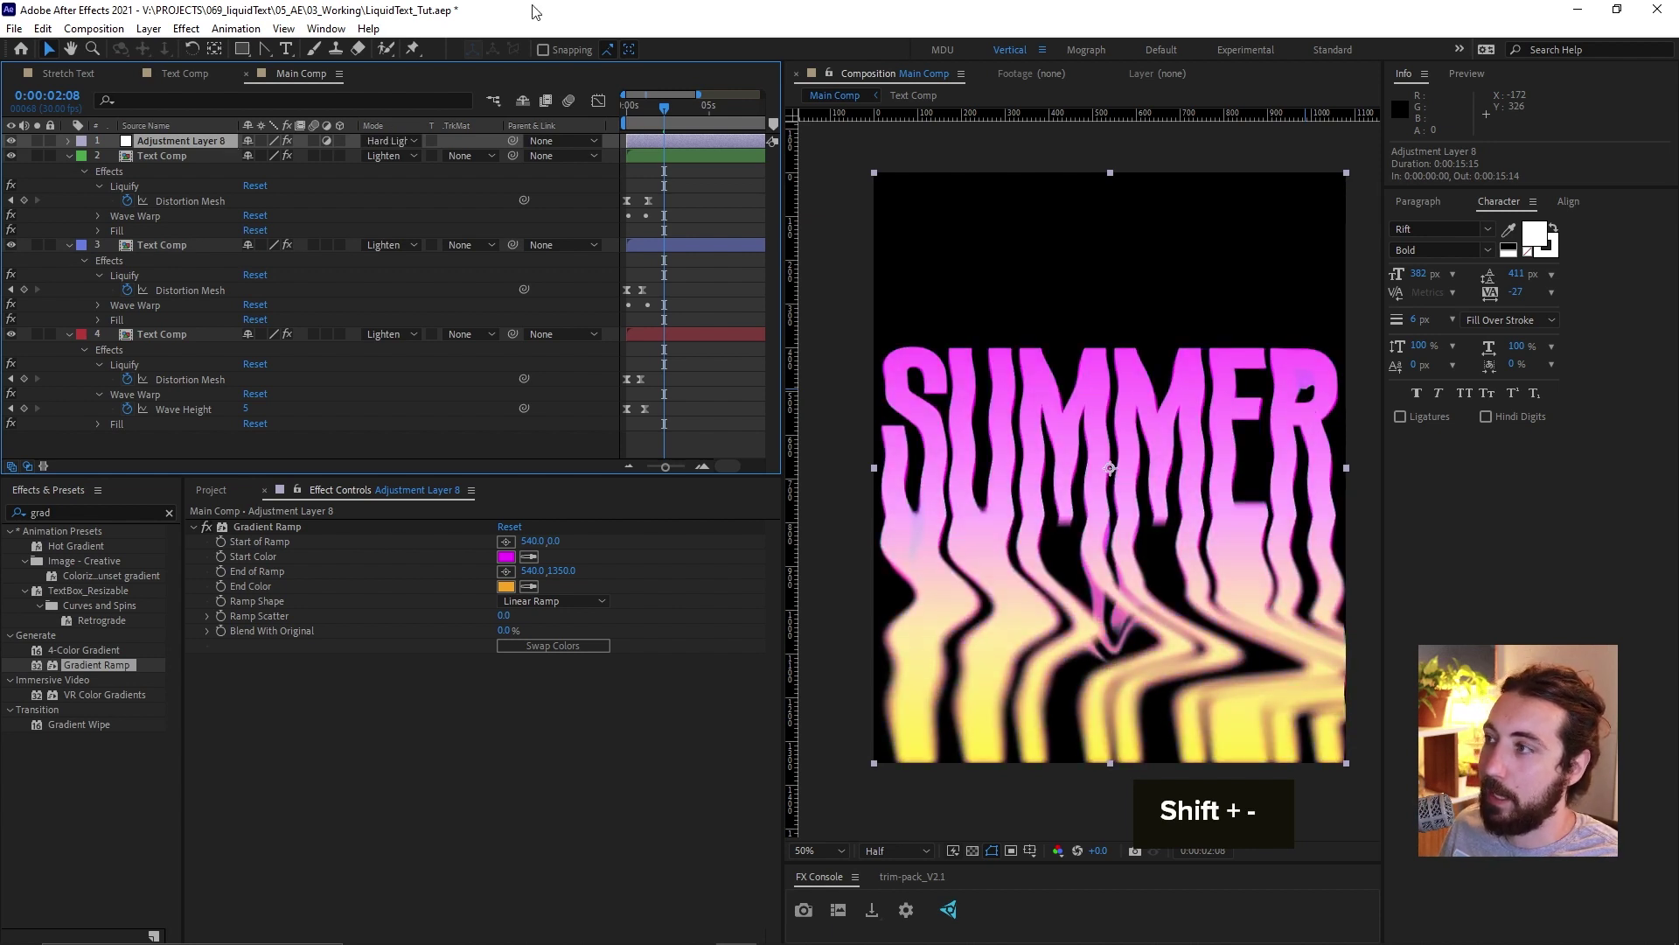
{"action": "left_click_drag", "start_coordinate": [686, 108], "coordinate": [632, 121]}
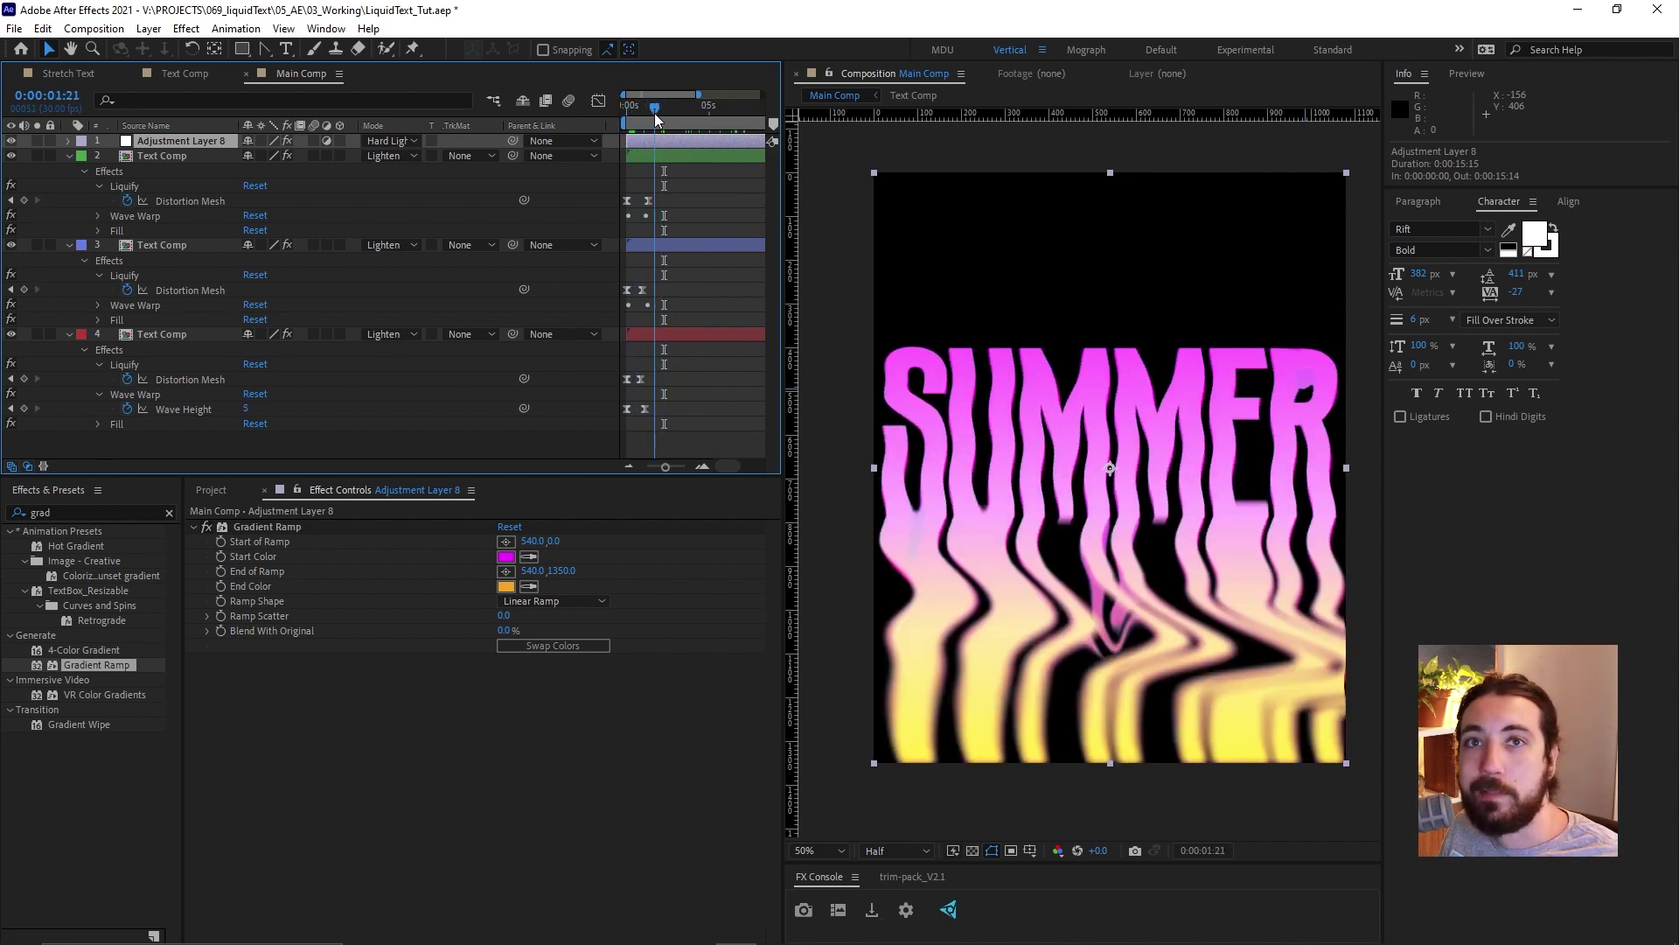
{"action": "key", "text": "space"}
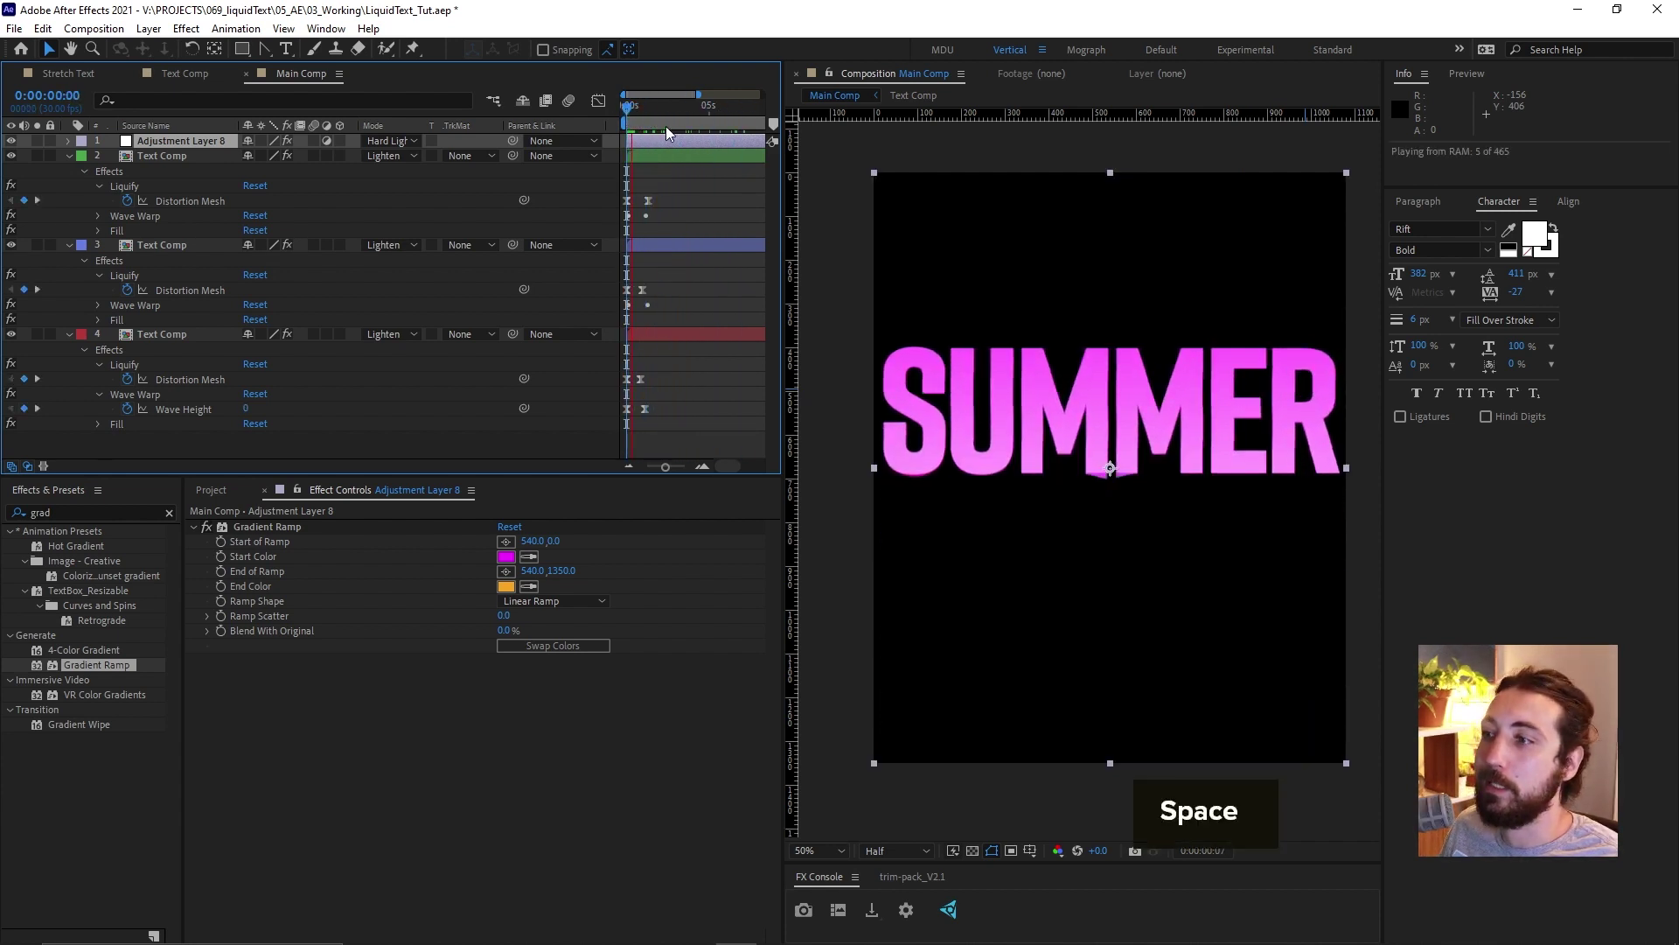